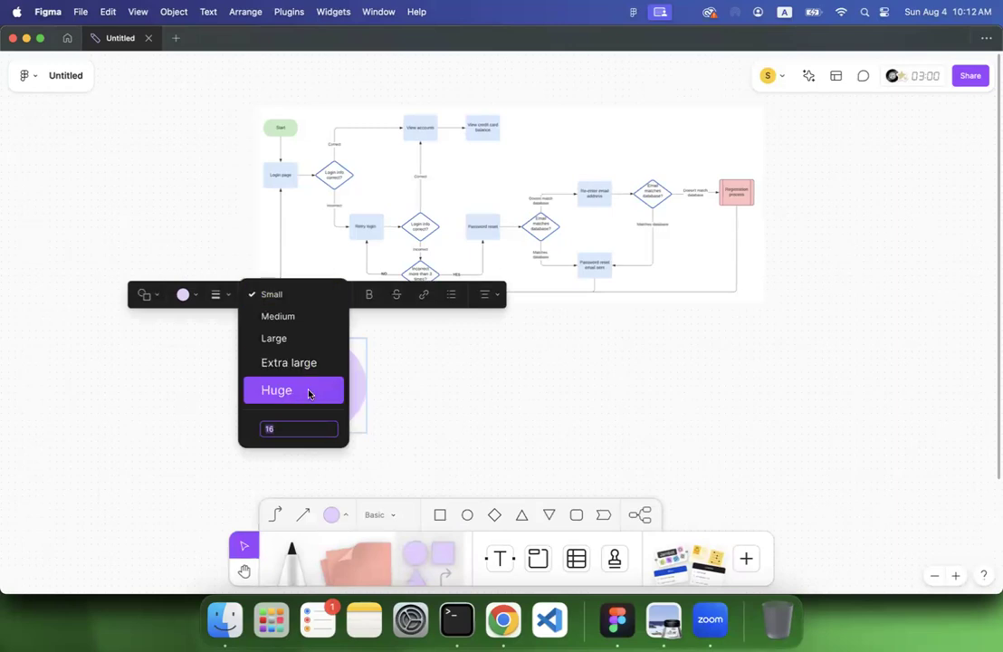
Step: Enlarge the purple circle's label text to the Ginormous size
{"action": "left_click", "coordinate": [309, 362]}
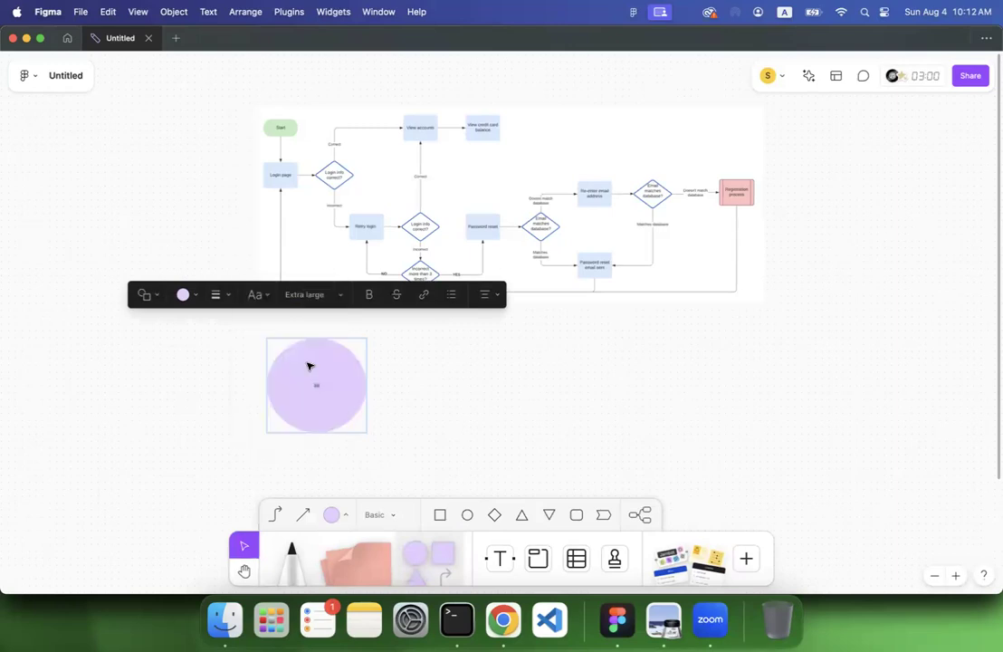
{"action": "left_click", "coordinate": [336, 298]}
{"action": "left_click", "coordinate": [330, 324]}
{"action": "left_click", "coordinate": [332, 298]}
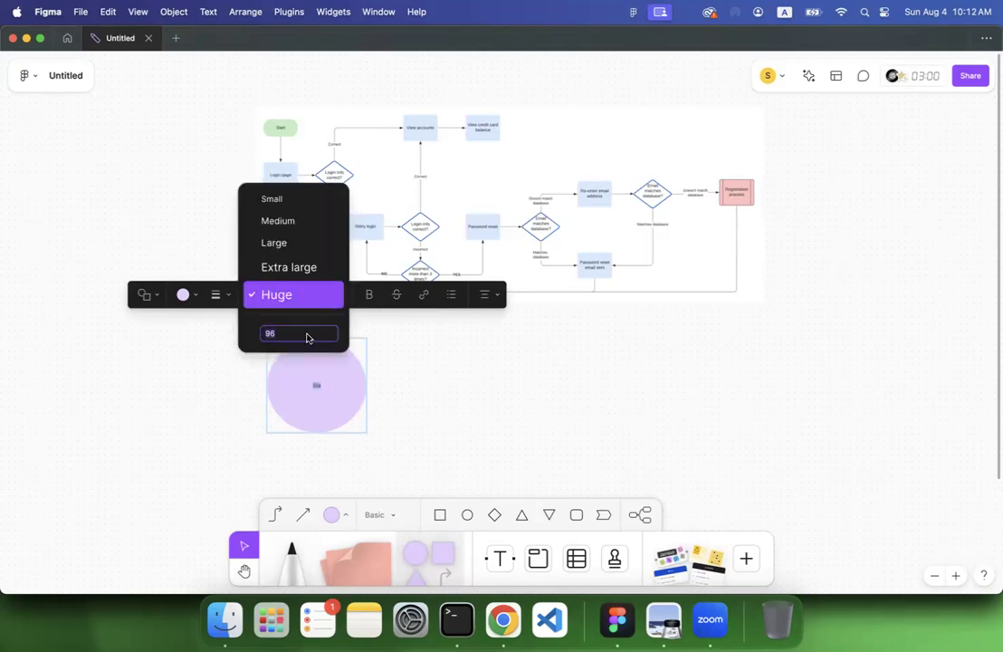
{"action": "type", "text": "128"}
{"action": "key", "text": "Return"}
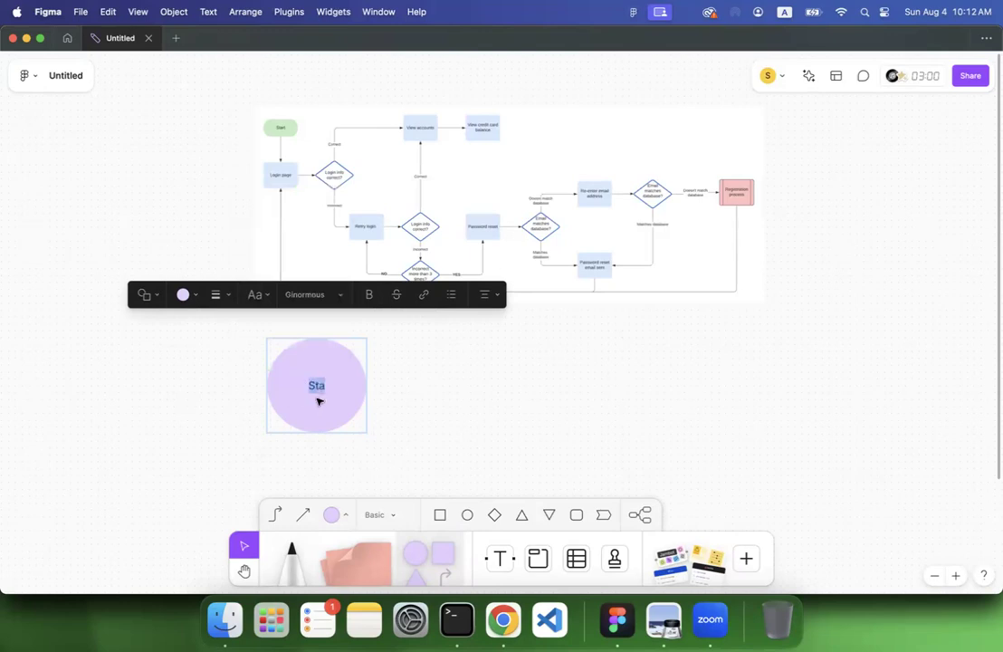
Step: Replace the purple circle's label with "Start"
{"action": "type", "text": "Starrt"}
{"action": "key", "text": "BackSpace"}
{"action": "key", "text": "BackSpace"}
{"action": "type", "text": "t"}
{"action": "left_click", "coordinate": [461, 425]}
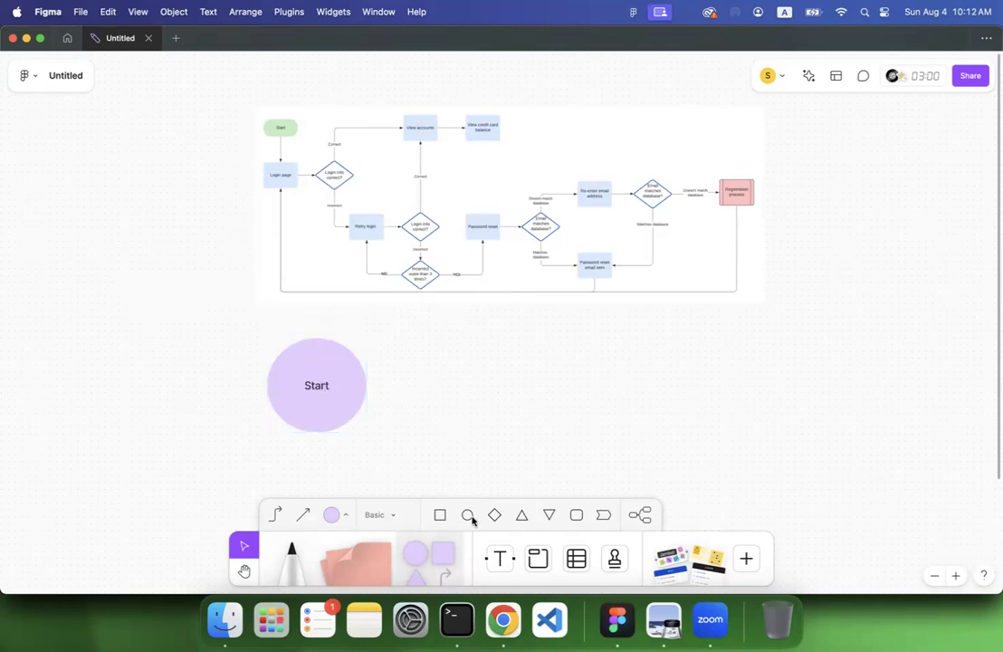
Step: Place a small square beside the Start circle
{"action": "left_click_drag", "start_coordinate": [444, 550], "coordinate": [455, 398]}
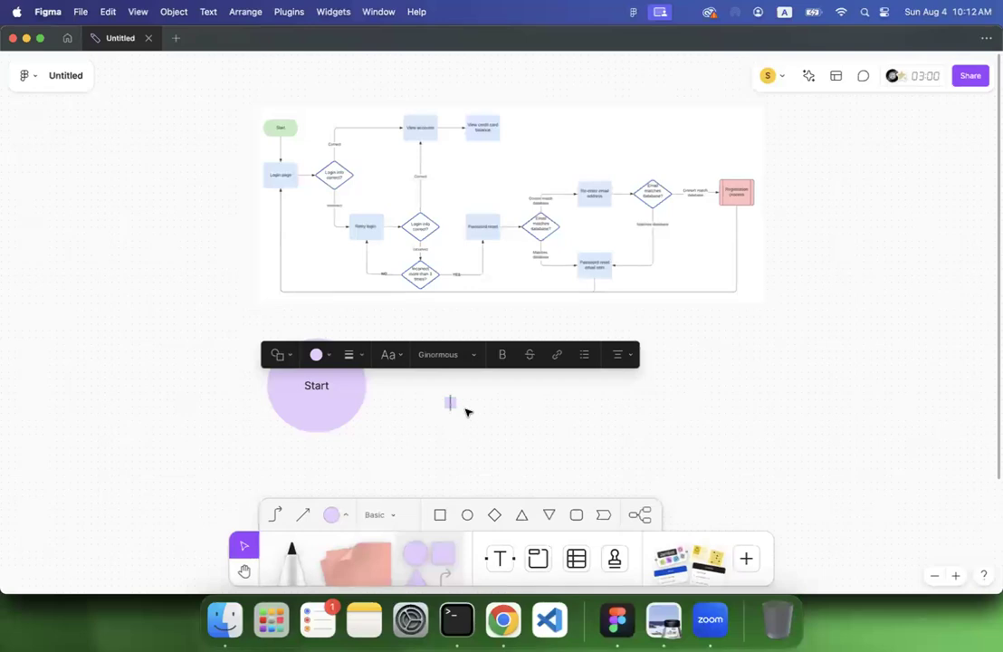
{"action": "left_click", "coordinate": [463, 411]}
{"action": "left_click", "coordinate": [454, 405]}
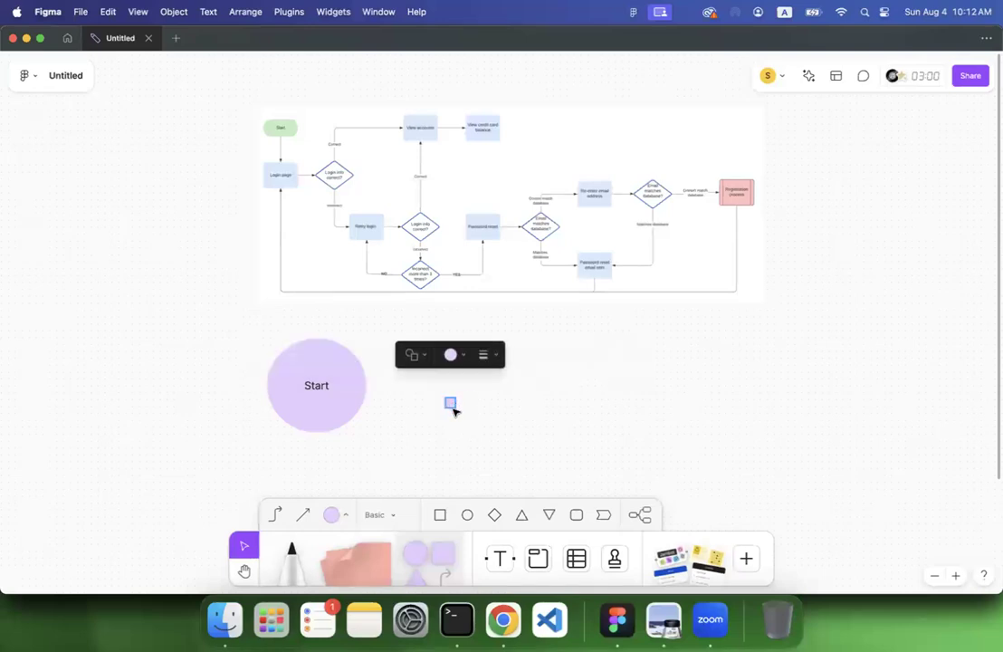
Step: Delete the Start circle and the small square beside it
{"action": "scroll", "coordinate": [427, 392], "scroll_direction": "down", "scroll_amount": 2}
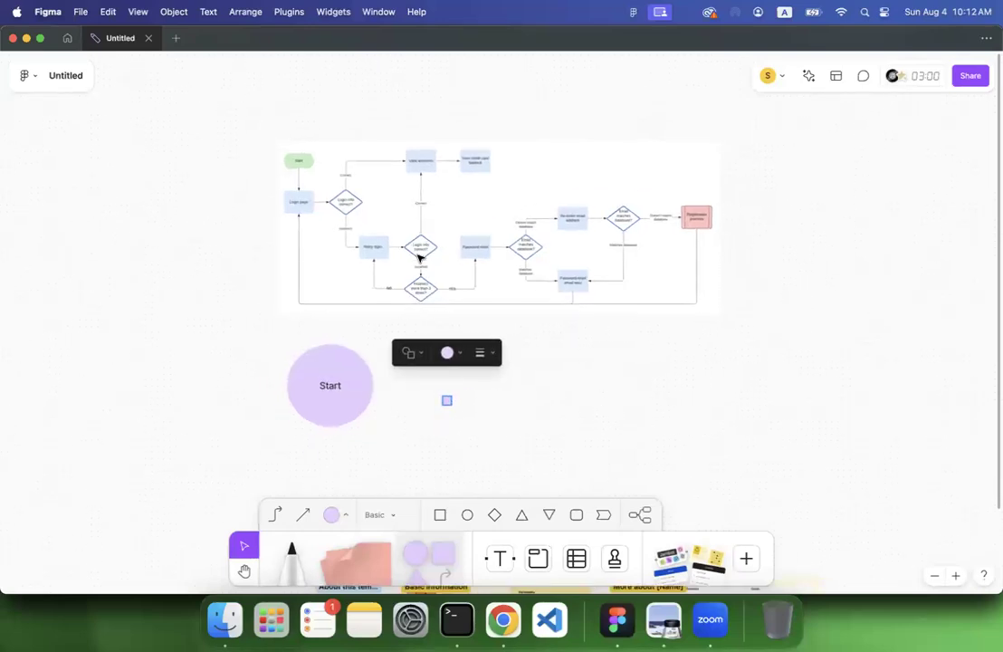
{"action": "left_click", "coordinate": [419, 258]}
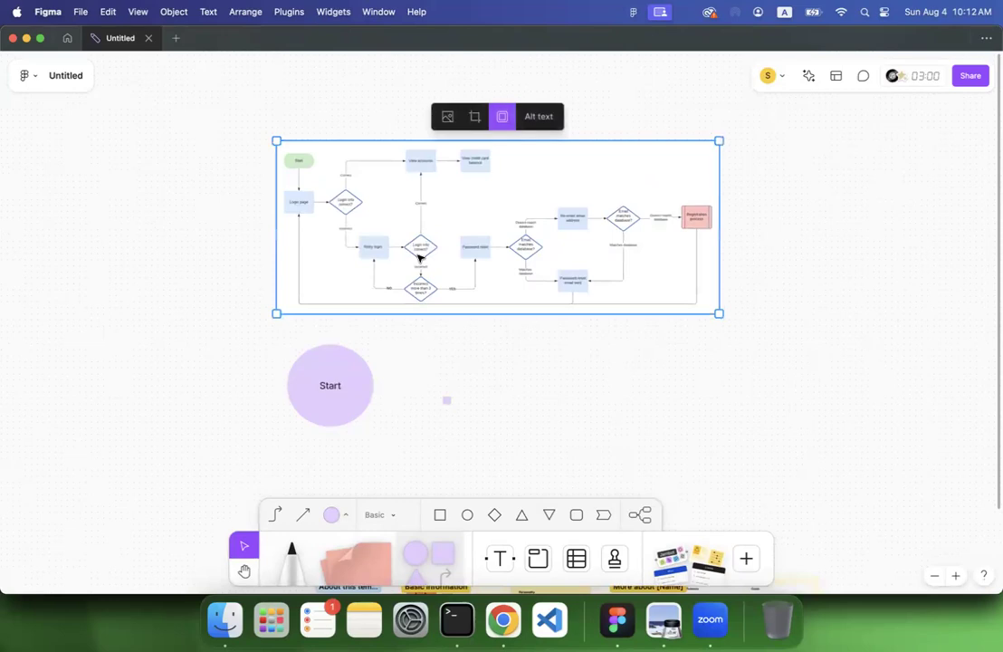
{"action": "left_click", "coordinate": [352, 386]}
{"action": "key", "text": "BackSpace"}
{"action": "left_click", "coordinate": [447, 402]}
{"action": "key", "text": "BackSpace"}
Step: Undo the board edits back past the flowchart image's insertion and redo only the image
{"action": "left_click", "coordinate": [300, 203]}
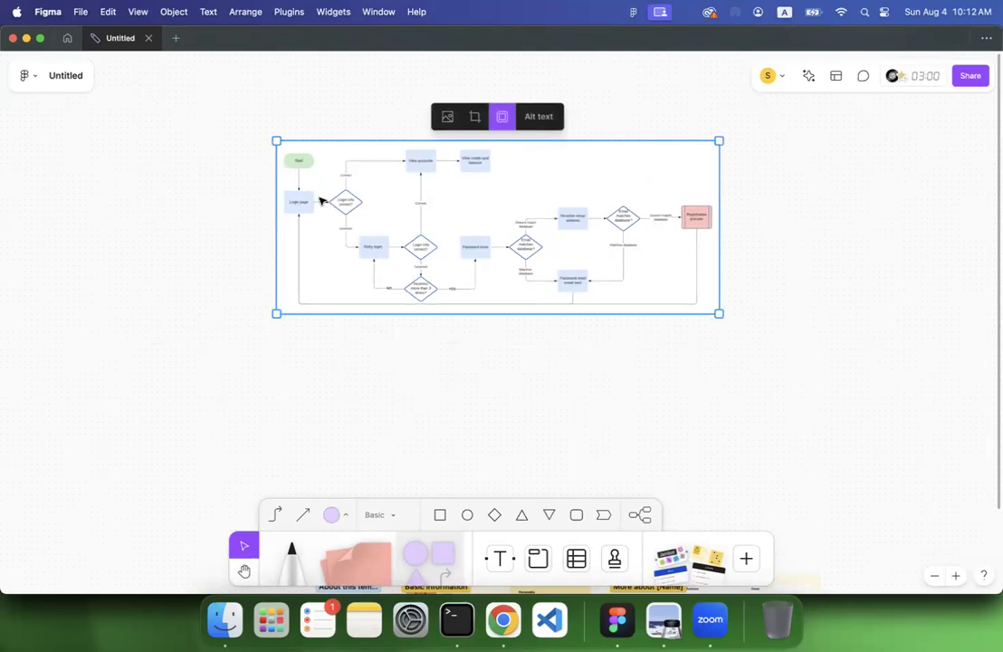
{"action": "key", "text": "Escape"}
{"action": "key", "text": "ctrl+z"}
{"action": "key", "text": "Escape"}
{"action": "key", "text": "super+z"}
{"action": "key", "text": "super+z"}
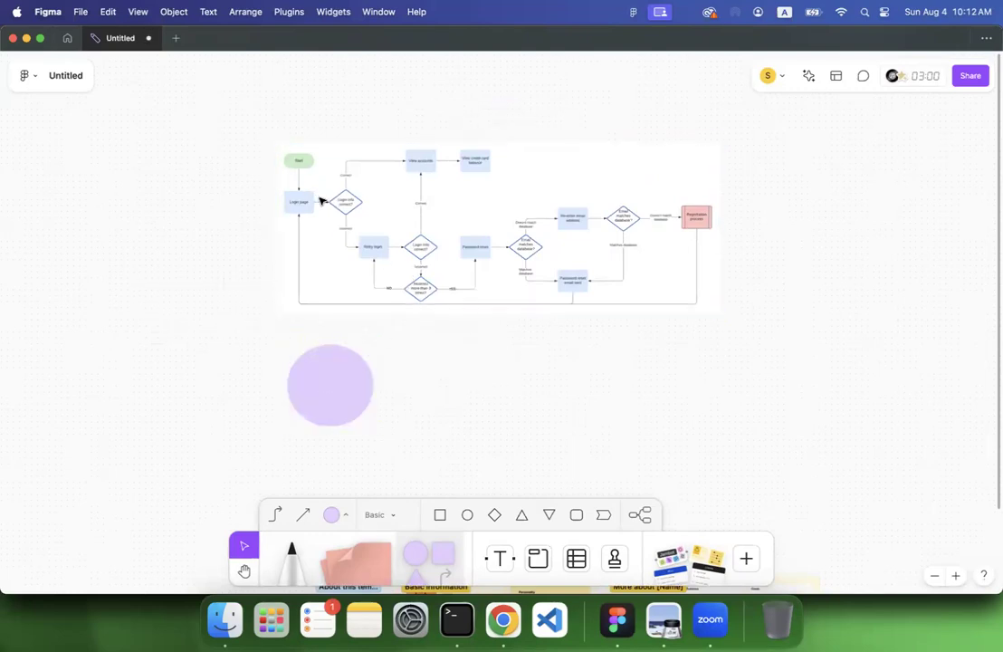
{"action": "key", "text": "super+z"}
{"action": "key", "text": "super+z"}
{"action": "key", "text": "super+z"}
{"action": "key", "text": "super+z"}
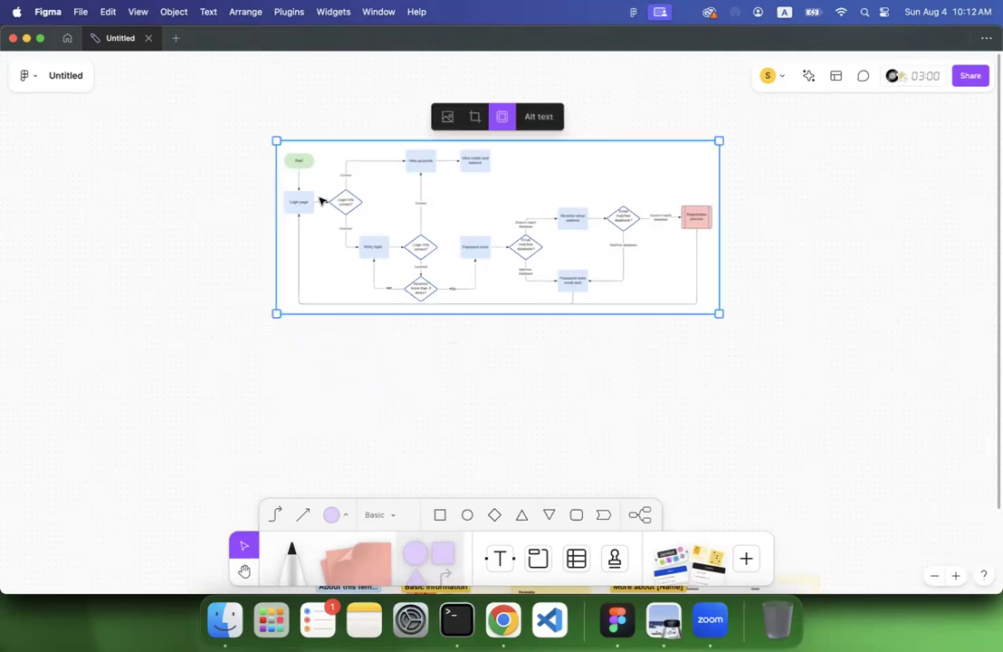
{"action": "key", "text": "super+z"}
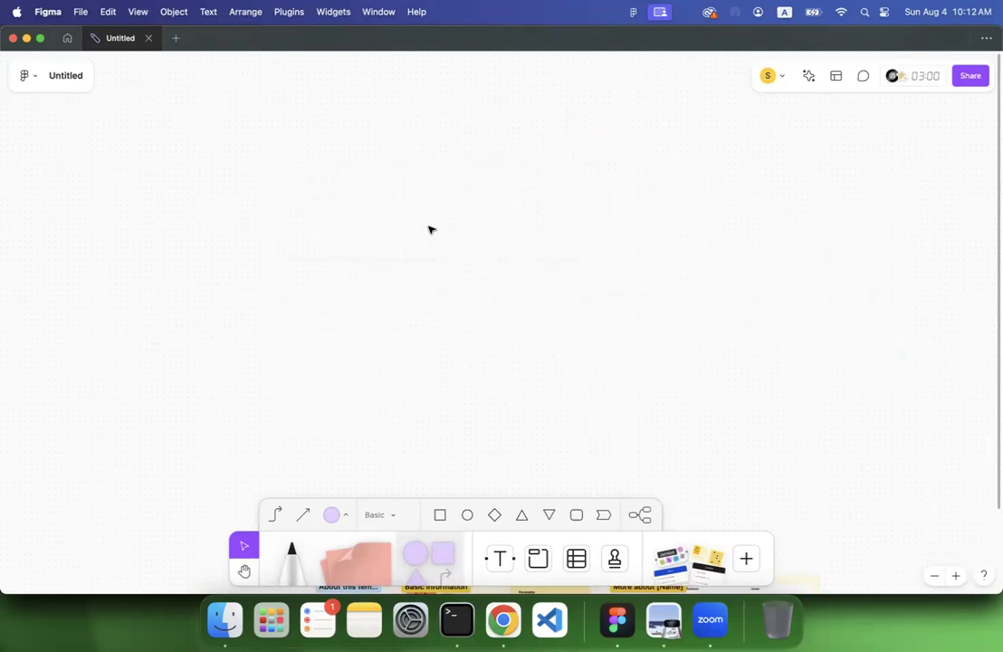
{"action": "key", "text": "super+shift+z"}
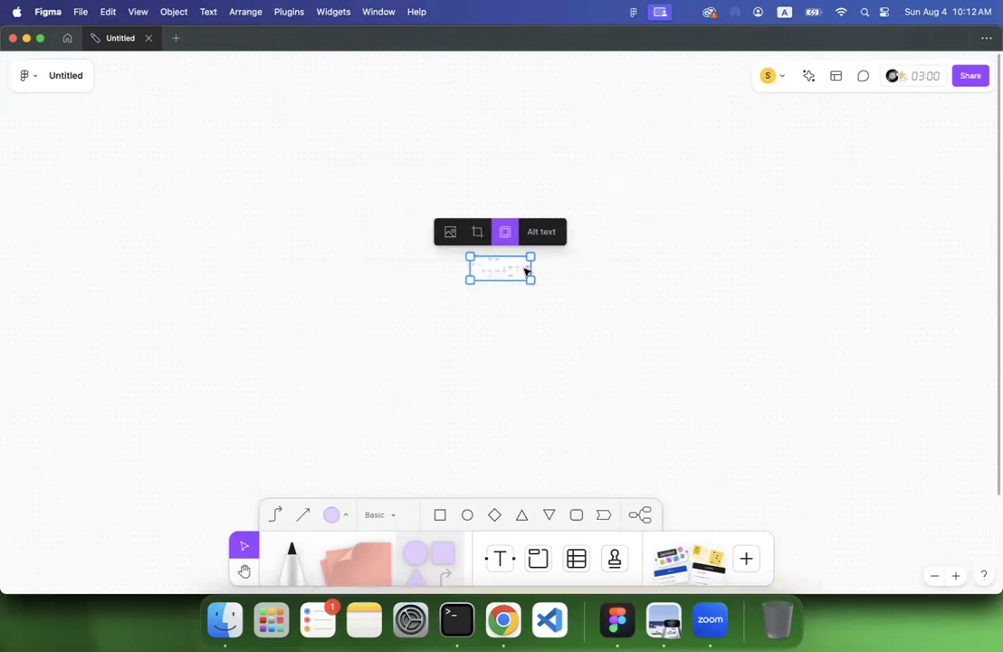
Step: Draw a circle just below the flowchart image and label it "Start"
{"action": "scroll", "coordinate": [527, 271], "scroll_direction": "up", "scroll_amount": 7}
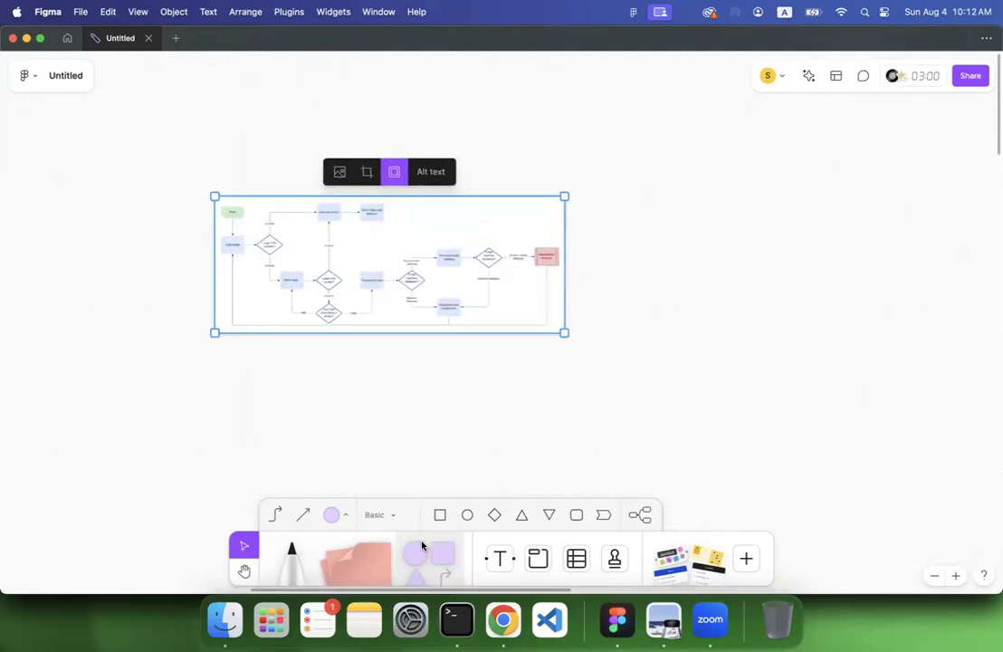
{"action": "scroll", "coordinate": [453, 536], "scroll_direction": "left", "scroll_amount": 1}
{"action": "left_click", "coordinate": [467, 515]}
{"action": "left_click_drag", "start_coordinate": [291, 369], "coordinate": [358, 431]}
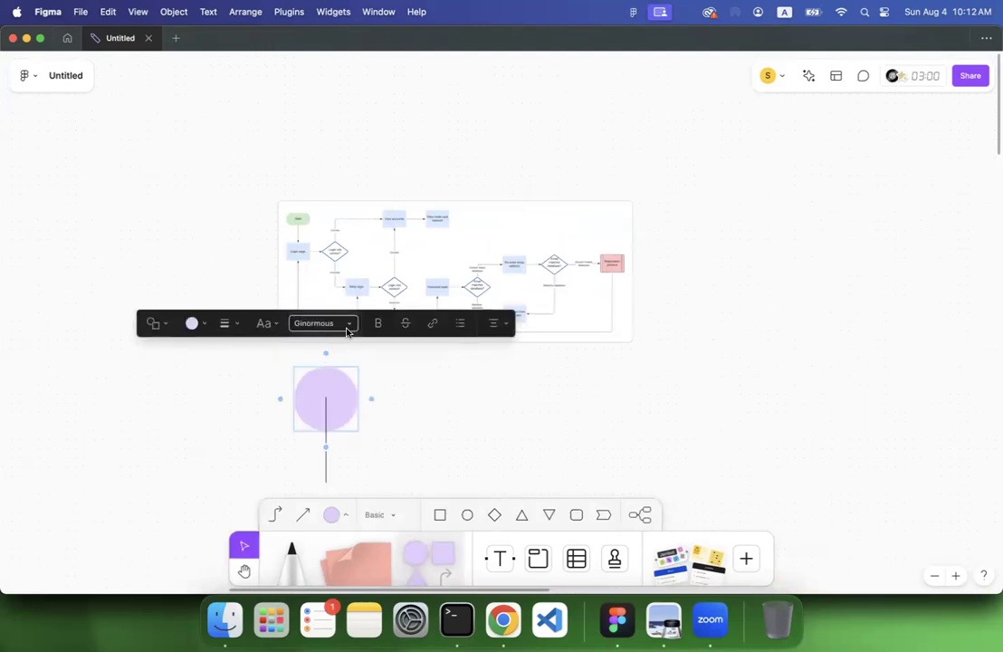
{"action": "type", "text": "S"}
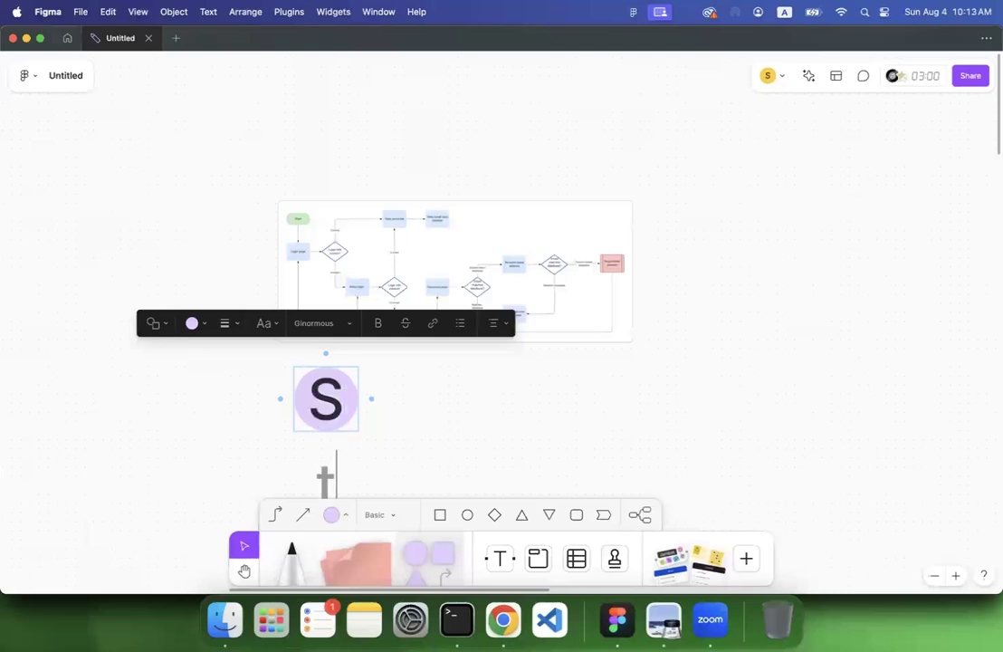
Step: Set the Start label's text size to Large and shift the circle slightly left on the board
{"action": "key", "text": "super+a"}
{"action": "left_click", "coordinate": [461, 410]}
{"action": "double_click", "coordinate": [326, 402]}
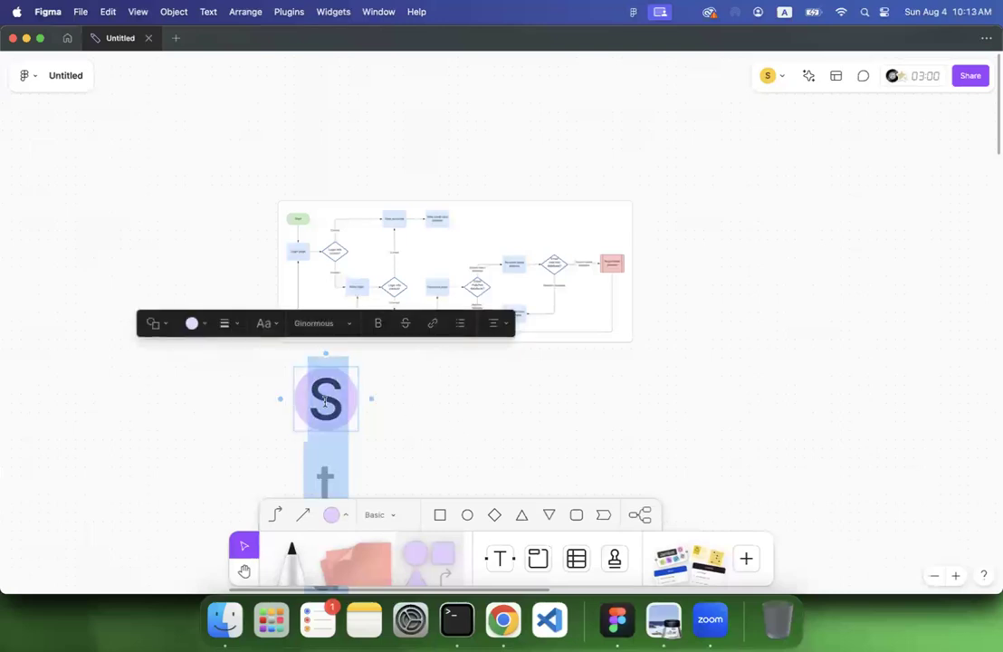
{"action": "left_click", "coordinate": [348, 323]}
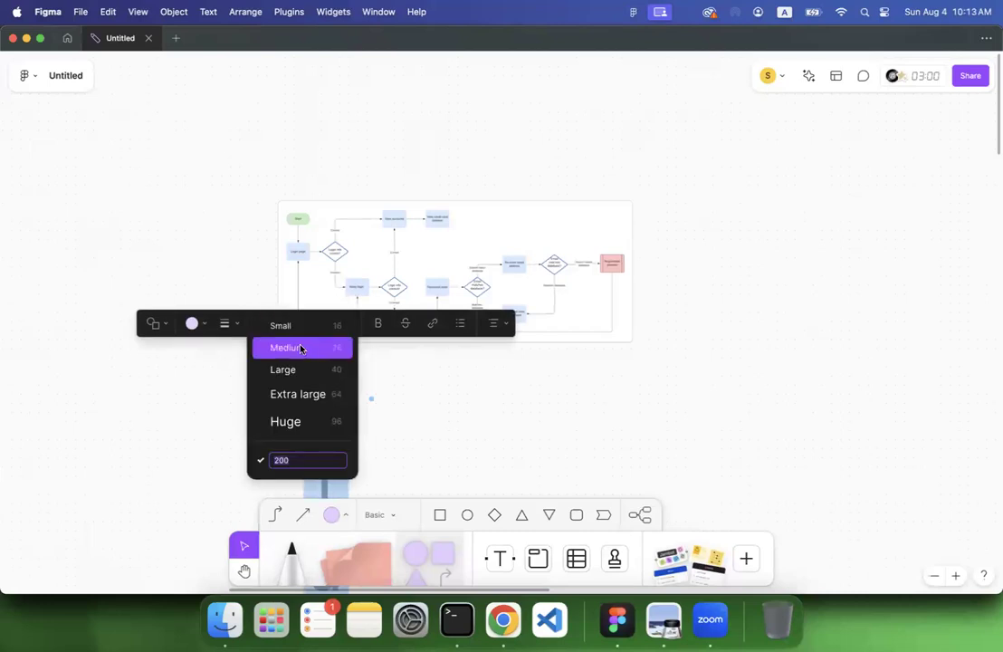
{"action": "left_click", "coordinate": [301, 348]}
{"action": "left_click", "coordinate": [347, 324]}
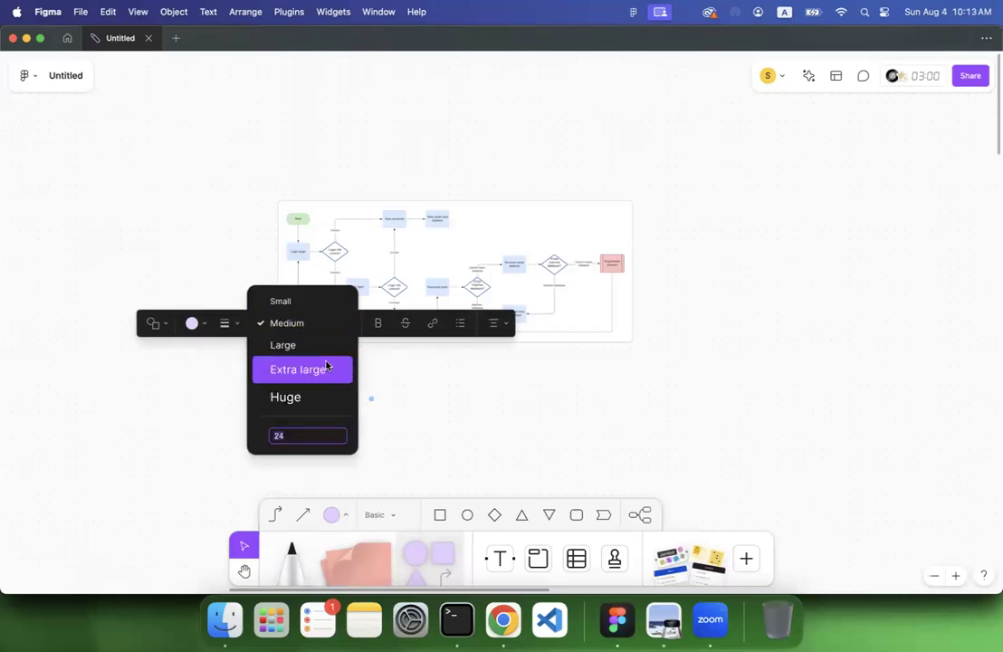
{"action": "left_click", "coordinate": [327, 349]}
{"action": "left_click", "coordinate": [421, 408]}
{"action": "left_click", "coordinate": [325, 403]}
{"action": "left_click_drag", "start_coordinate": [325, 402], "coordinate": [292, 405]}
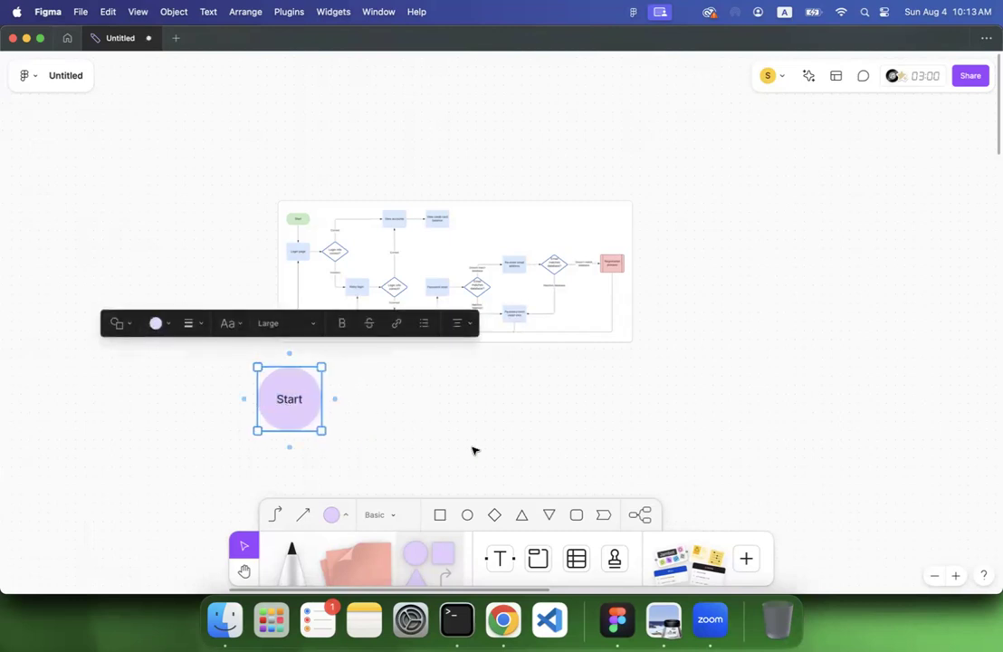
Step: Draw a rectangle to the right of the Start circle and label it "Login"
{"action": "left_click", "coordinate": [440, 515]}
{"action": "left_click_drag", "start_coordinate": [367, 367], "coordinate": [486, 441]}
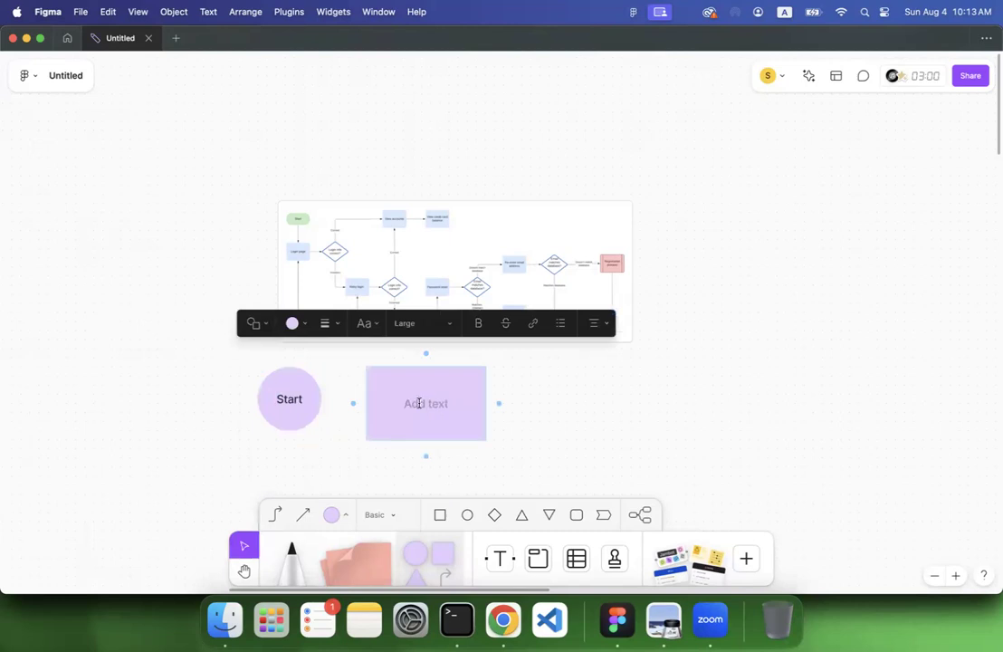
{"action": "type", "text": "Login"}
{"action": "left_click", "coordinate": [654, 424]}
{"action": "left_click", "coordinate": [430, 406]}
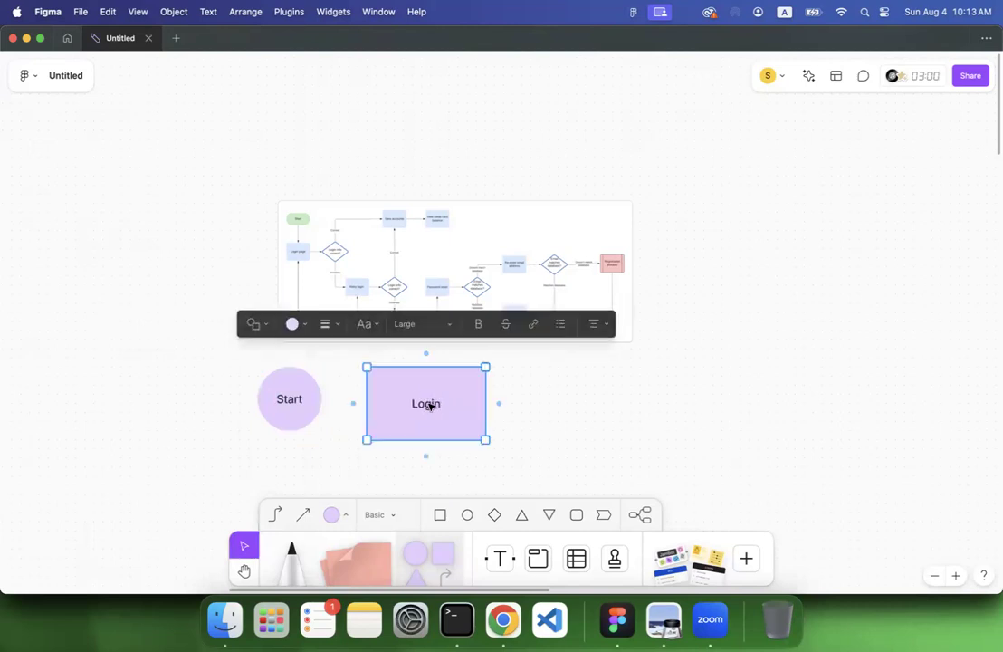
{"action": "left_click", "coordinate": [554, 414]}
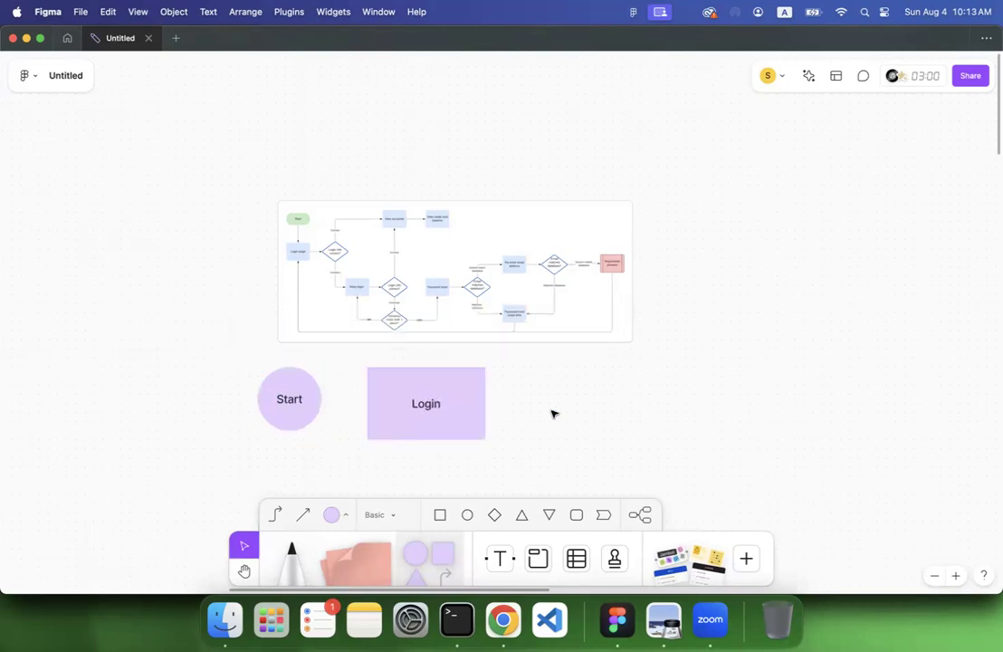
Step: Draw an unlabelled diamond to the right of the Login rectangle and centre it vertically with that rectangle
{"action": "left_click", "coordinate": [494, 515]}
{"action": "left_click_drag", "start_coordinate": [547, 365], "coordinate": [617, 432]}
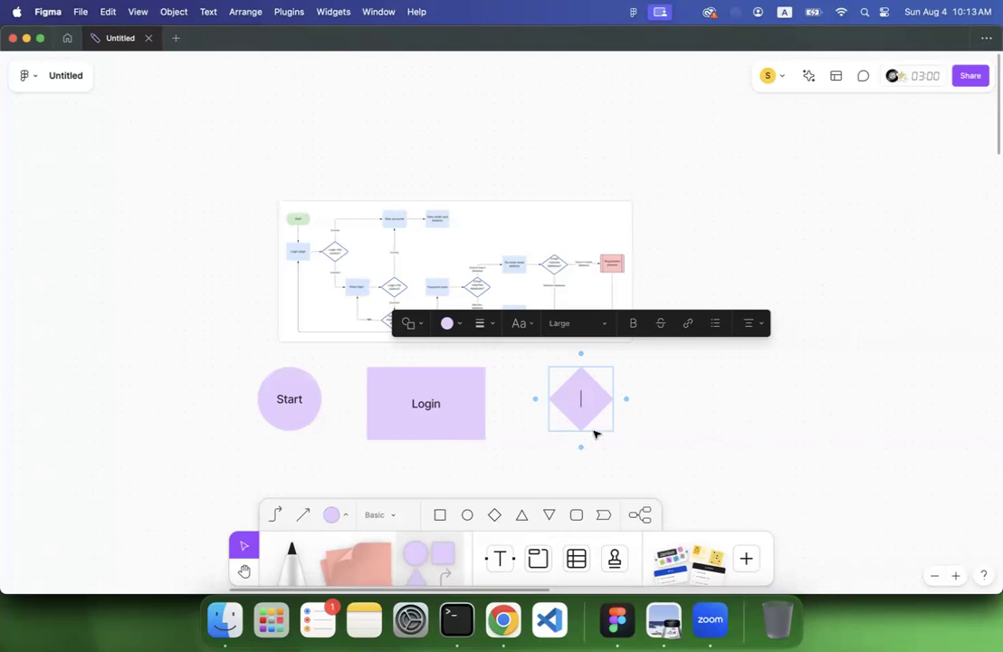
{"action": "scroll", "coordinate": [550, 422], "scroll_direction": "up", "scroll_amount": 5}
{"action": "scroll", "coordinate": [550, 421], "scroll_direction": "down", "scroll_amount": 5}
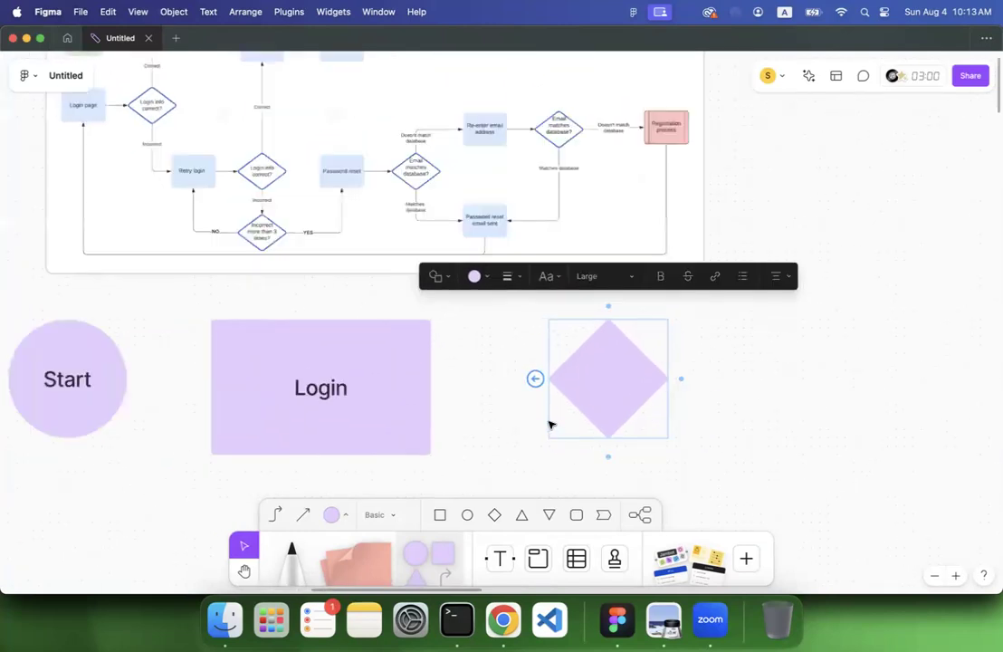
{"action": "double_click", "coordinate": [562, 388]}
{"action": "key", "text": "Escape"}
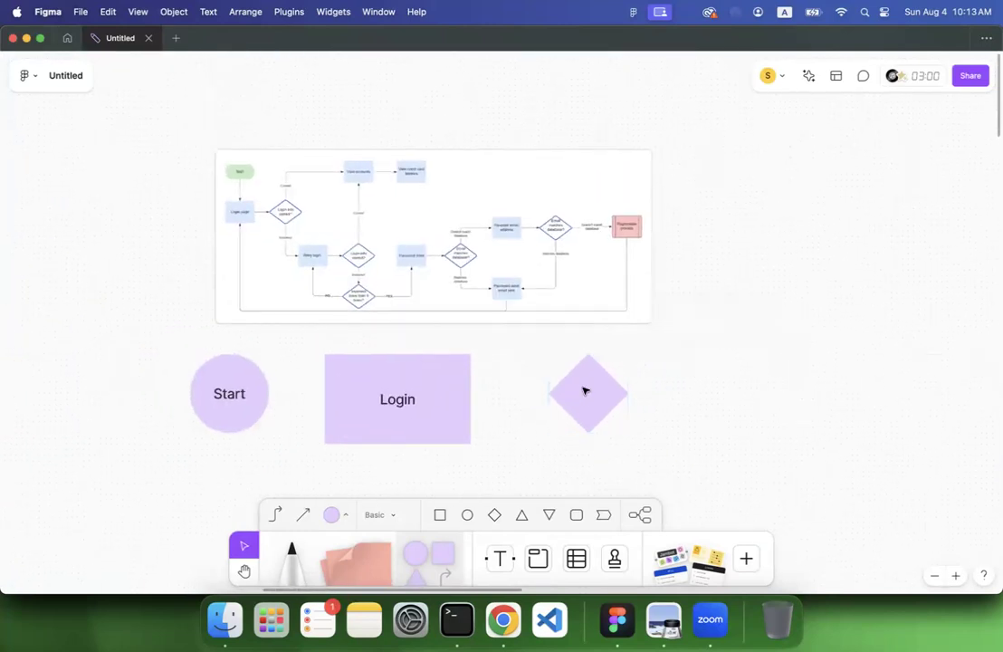
{"action": "left_click_drag", "start_coordinate": [587, 391], "coordinate": [589, 397]}
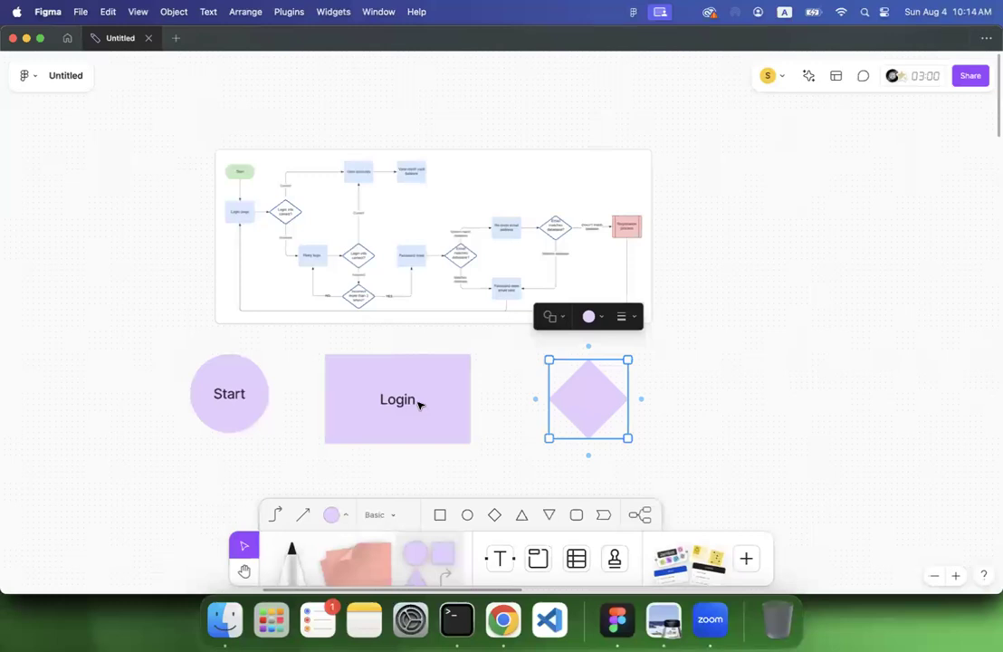
Step: Change the Start circle's fill to light green
{"action": "left_click", "coordinate": [260, 397]}
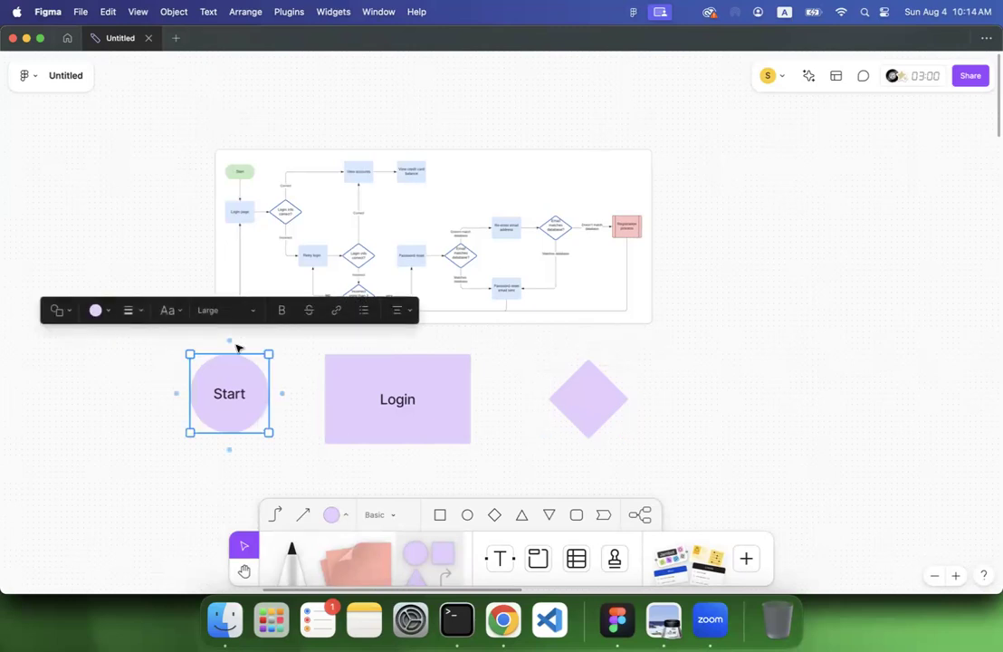
{"action": "left_click", "coordinate": [107, 312]}
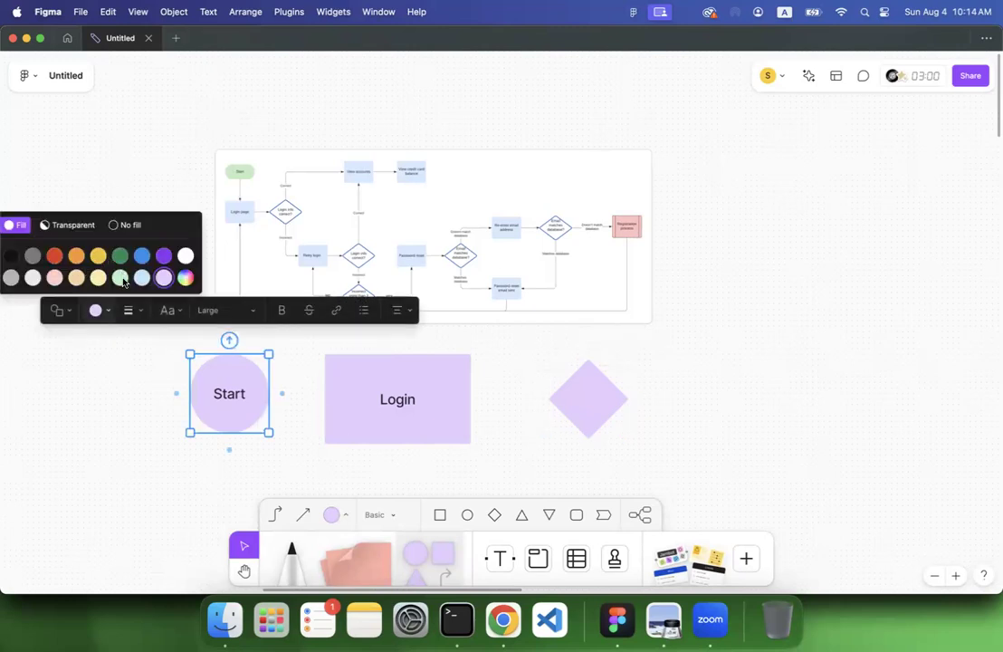
{"action": "left_click", "coordinate": [110, 248]}
{"action": "left_click", "coordinate": [113, 448]}
Step: Change the Login rectangle's fill to light blue
{"action": "left_click", "coordinate": [426, 412]}
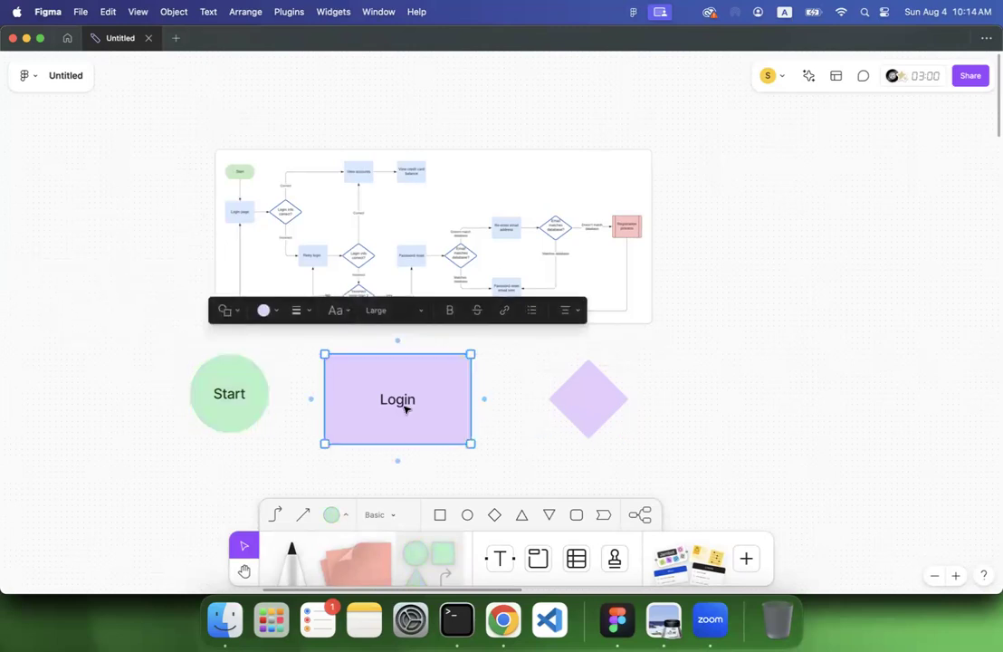
{"action": "left_click", "coordinate": [267, 310]}
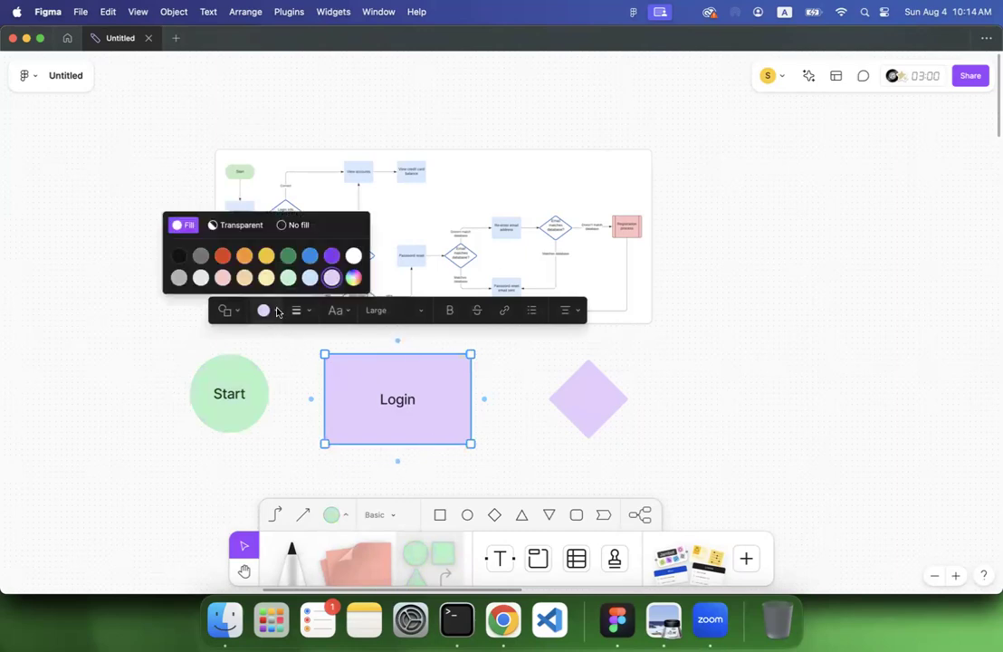
{"action": "left_click", "coordinate": [310, 278]}
Step: Try a solid red fill on the diamond and settle on light red
{"action": "left_click", "coordinate": [605, 398]}
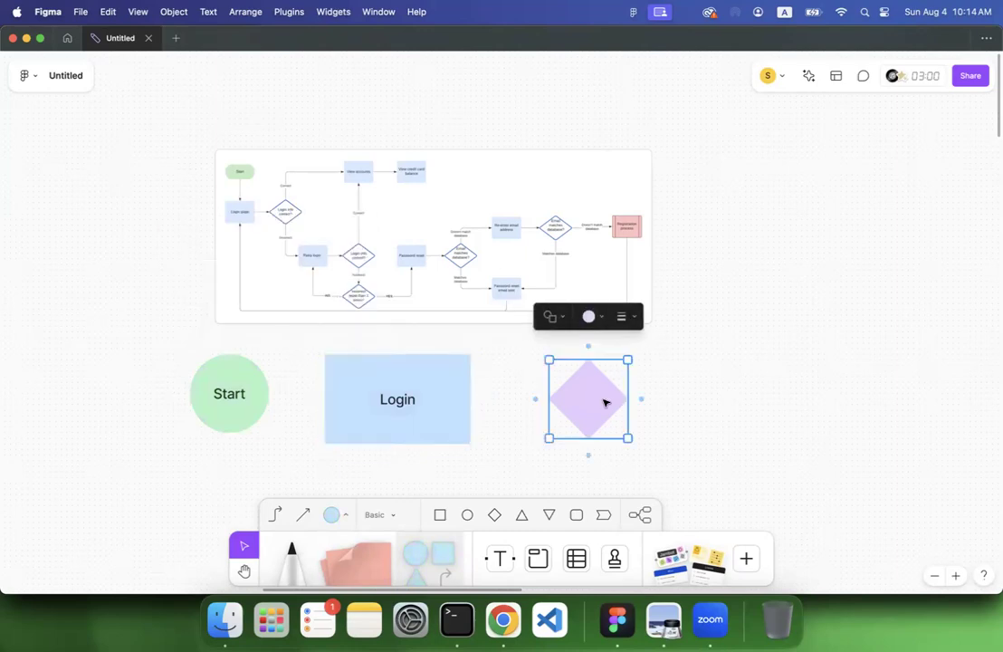
{"action": "left_click", "coordinate": [597, 317]}
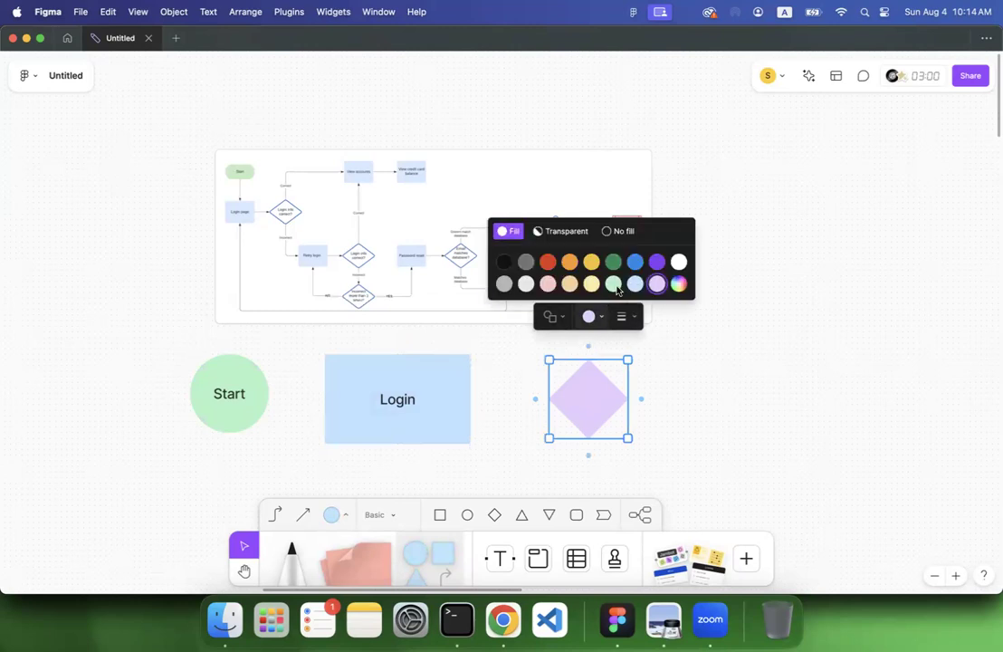
{"action": "left_click", "coordinate": [549, 262]}
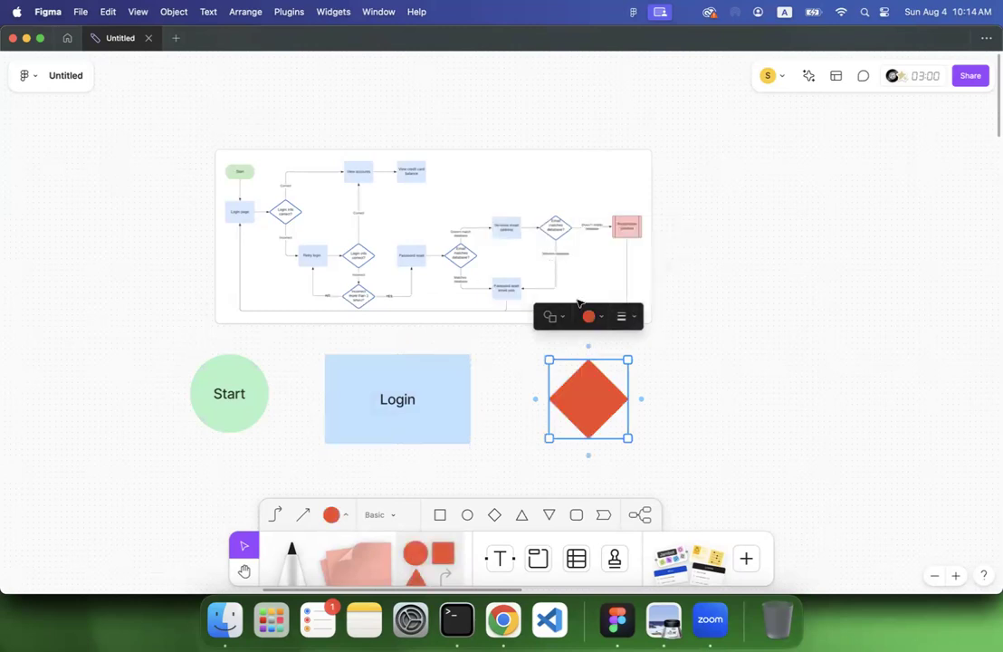
{"action": "left_click", "coordinate": [592, 316]}
{"action": "left_click", "coordinate": [548, 283]}
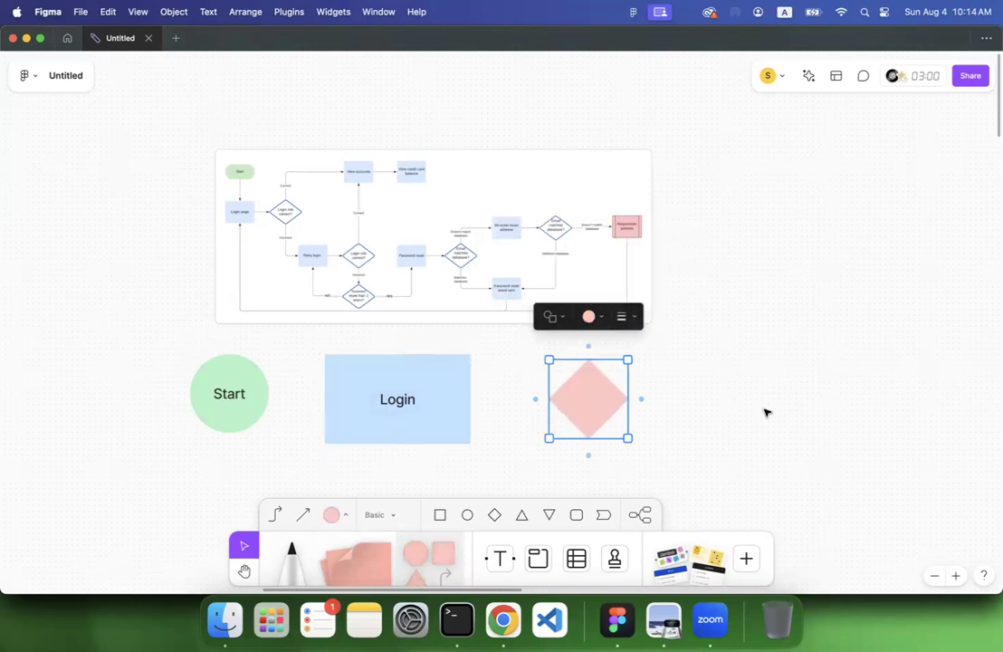
Step: Label the light red diamond "Success" and widen it to the right so the whole label fits
{"action": "left_click", "coordinate": [765, 410]}
{"action": "double_click", "coordinate": [595, 402]}
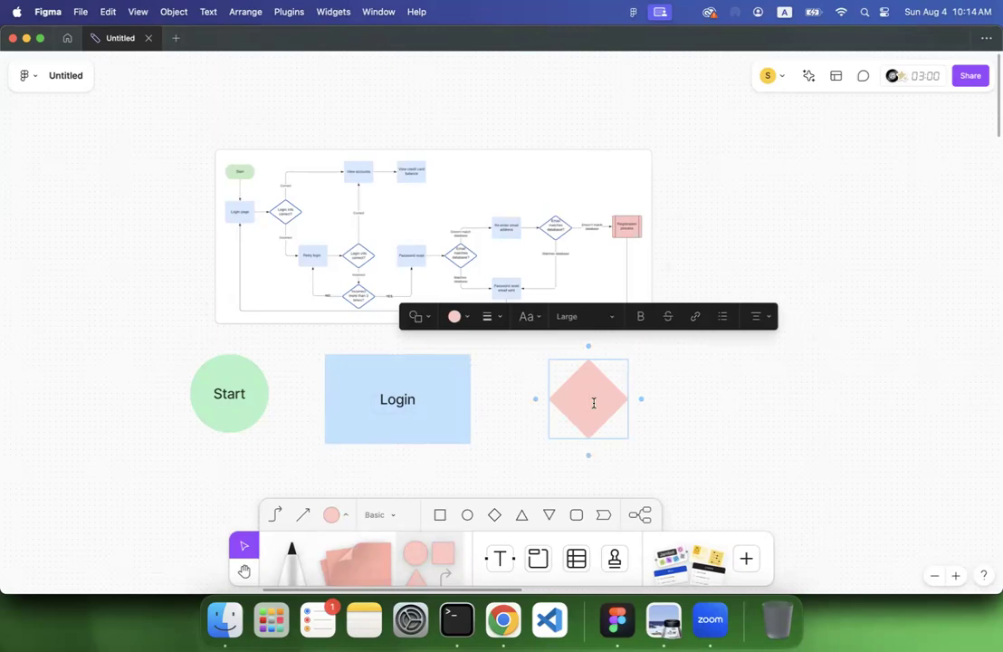
{"action": "type", "text": "Success"}
{"action": "left_click", "coordinate": [728, 415]}
{"action": "left_click", "coordinate": [621, 400]}
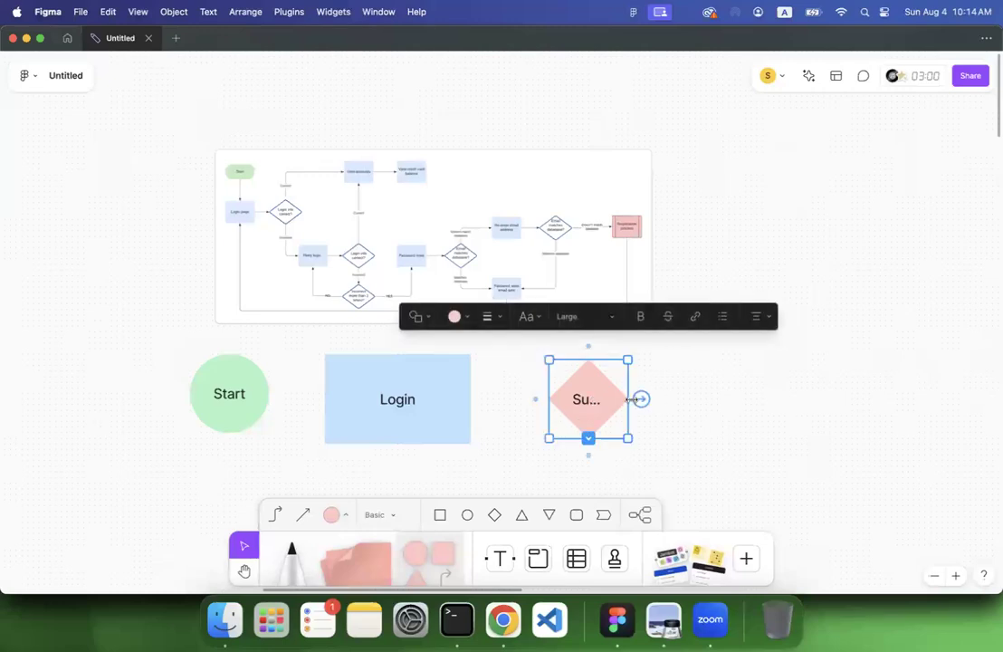
{"action": "left_click_drag", "start_coordinate": [633, 400], "coordinate": [684, 399]}
{"action": "left_click", "coordinate": [726, 375]}
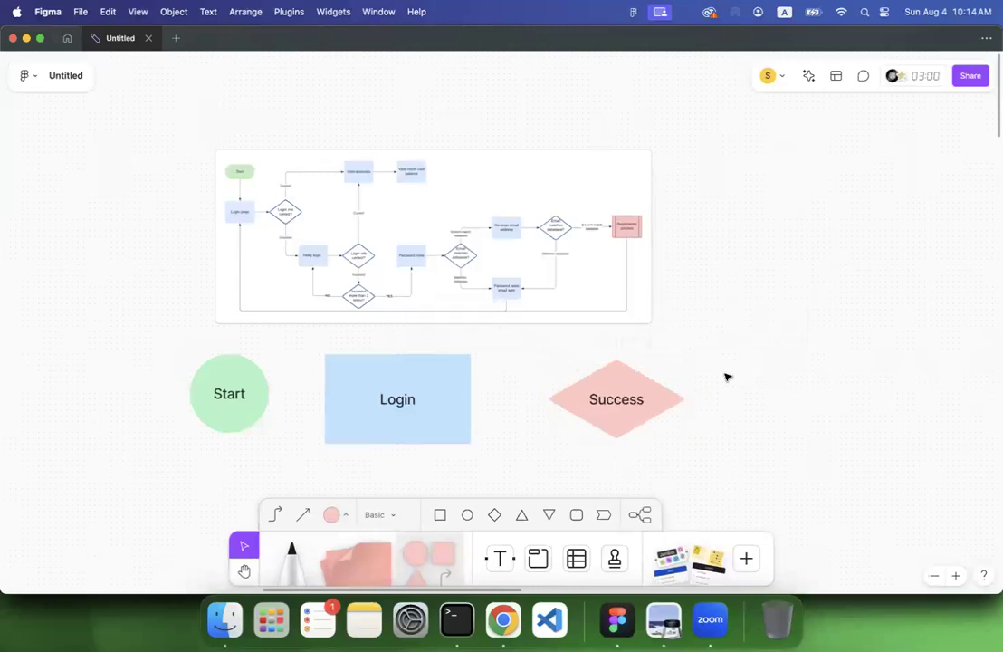
Step: Move the reference image up and place a copy of the Login rectangle to the right of the image, labelled "Account Details"
{"action": "left_click_drag", "start_coordinate": [454, 212], "coordinate": [456, 163]}
{"action": "left_click", "coordinate": [370, 404]}
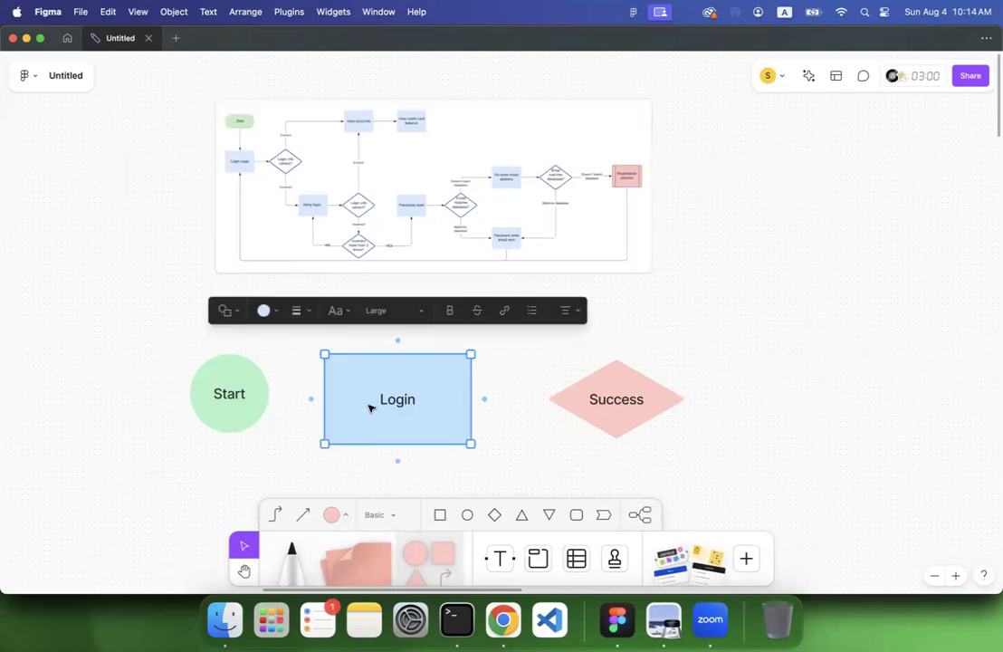
{"action": "left_click_drag", "start_coordinate": [398, 417], "coordinate": [823, 240]}
{"action": "double_click", "coordinate": [828, 227]}
{"action": "type", "text": "Account "}
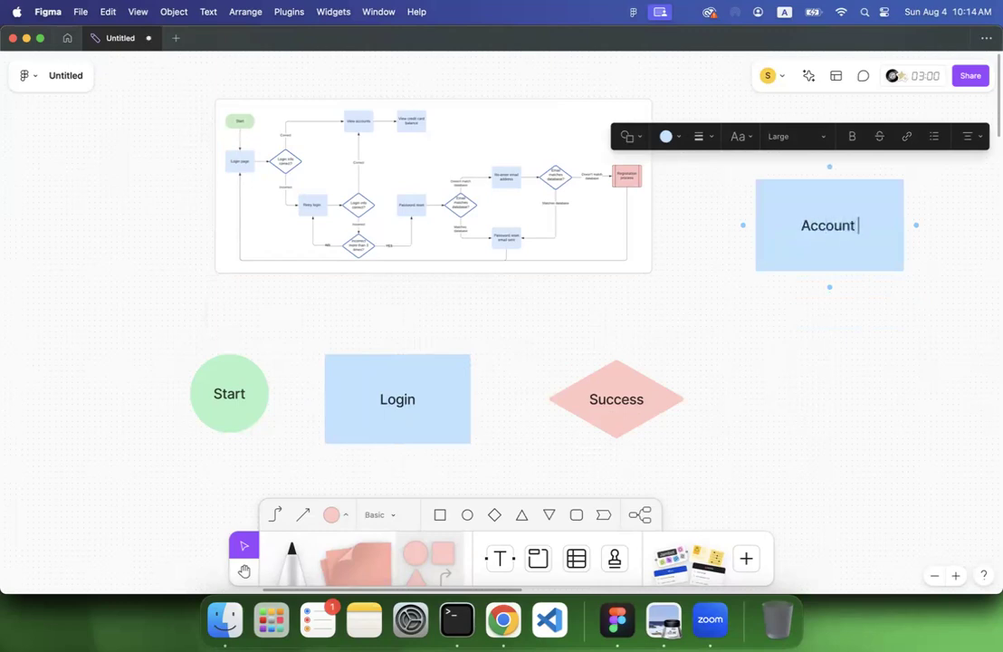
{"action": "type", "text": "Details"}
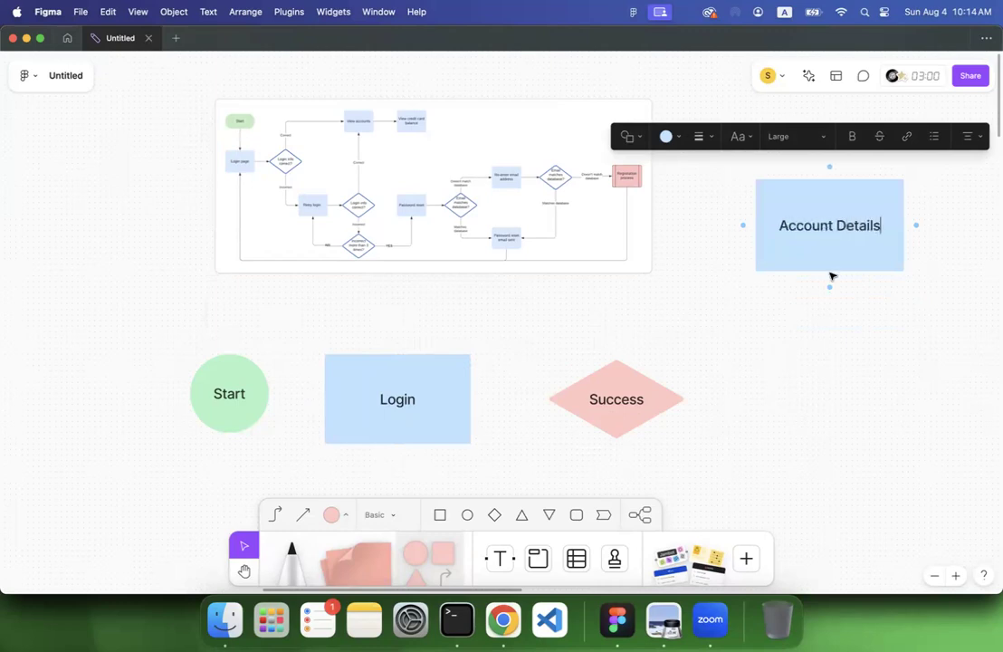
{"action": "left_click", "coordinate": [847, 383]}
Step: Duplicate the Account Details rectangle straight below, to the lower right of the Success diamond, and relabel the copy "Retry"
{"action": "left_click", "coordinate": [827, 263]}
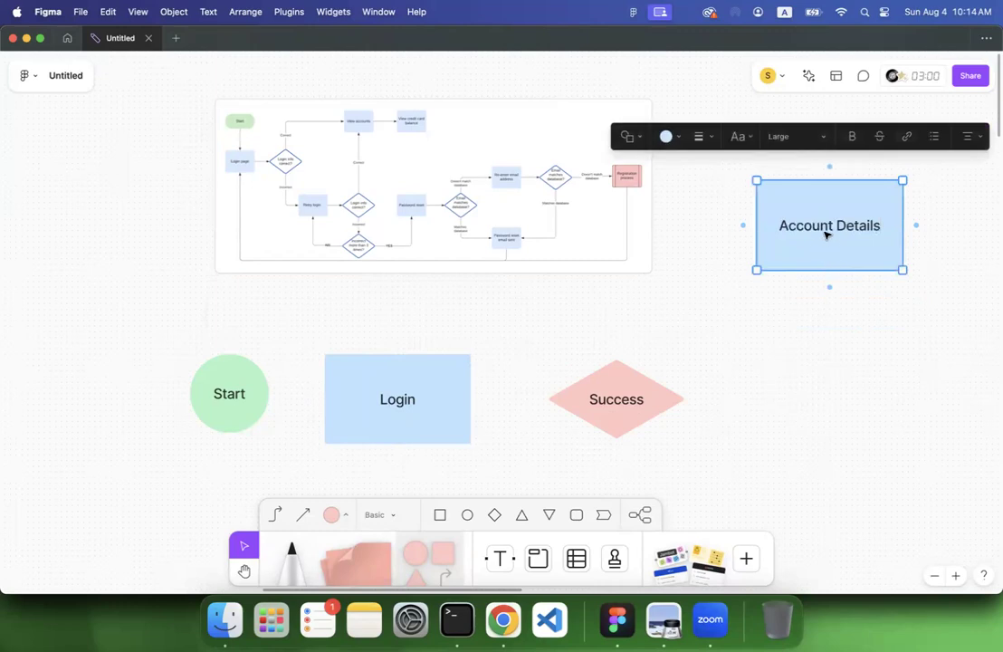
{"action": "left_click_drag", "start_coordinate": [828, 233], "coordinate": [826, 472]}
{"action": "double_click", "coordinate": [824, 471]}
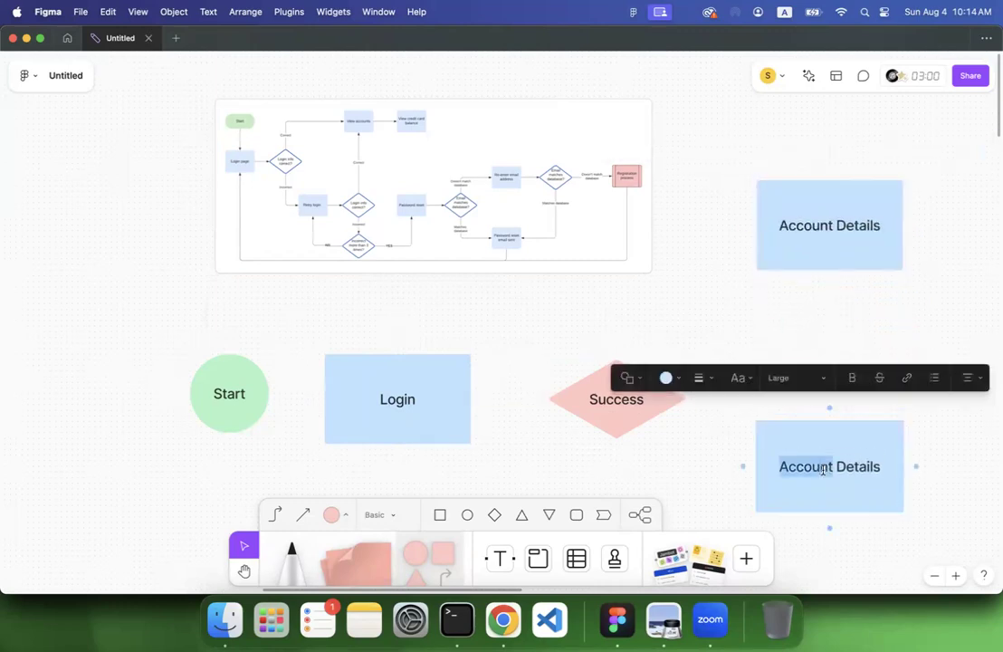
{"action": "key", "text": "super+a"}
{"action": "type", "text": "Retry"}
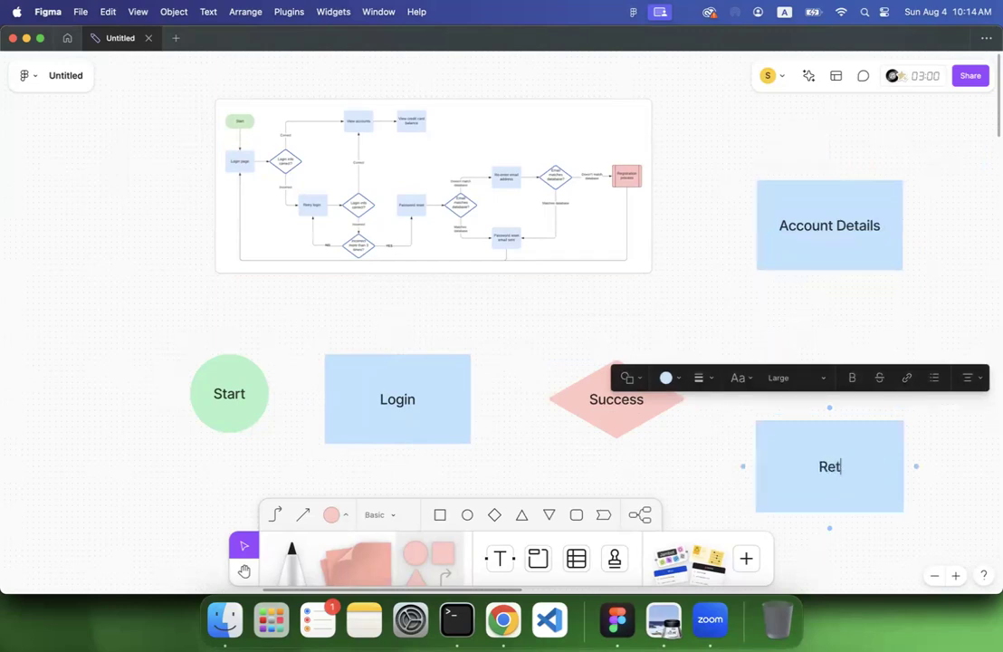
{"action": "key", "text": "Escape"}
{"action": "key", "text": "Escape"}
Step: Connect the Start circle to the Login rectangle and the Login rectangle to the Success diamond with arrows
{"action": "scroll", "coordinate": [520, 355], "scroll_direction": "right", "scroll_amount": 2}
{"action": "scroll", "coordinate": [519, 354], "scroll_direction": "down", "scroll_amount": 2}
{"action": "scroll", "coordinate": [520, 355], "scroll_direction": "right", "scroll_amount": 2}
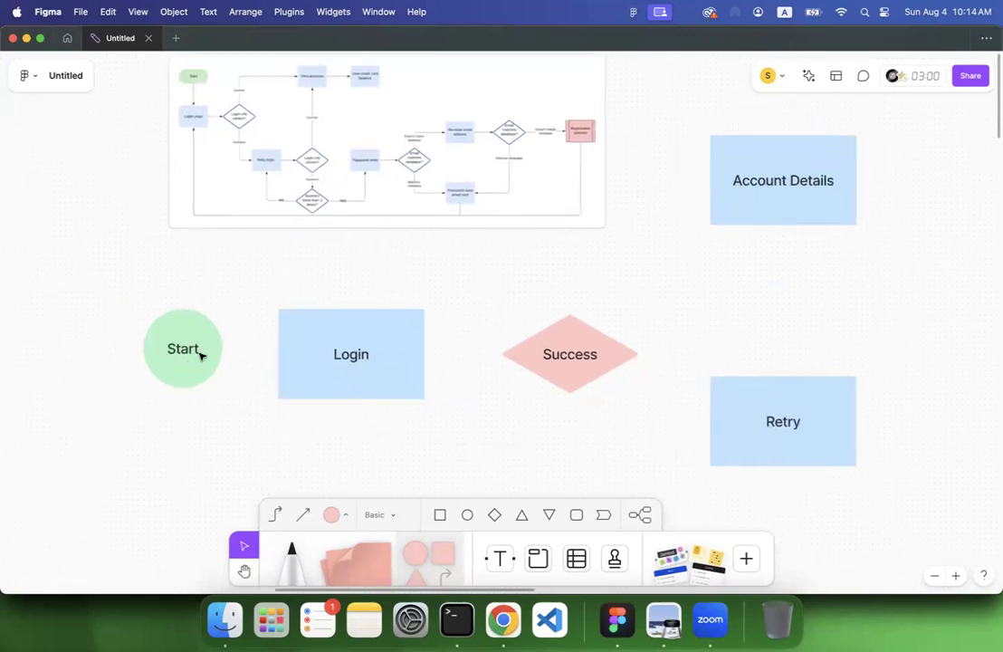
{"action": "left_click", "coordinate": [201, 357]}
{"action": "mouse_move", "coordinate": [238, 352]}
{"action": "left_click_drag", "start_coordinate": [240, 353], "coordinate": [308, 355]}
{"action": "left_click", "coordinate": [418, 359]}
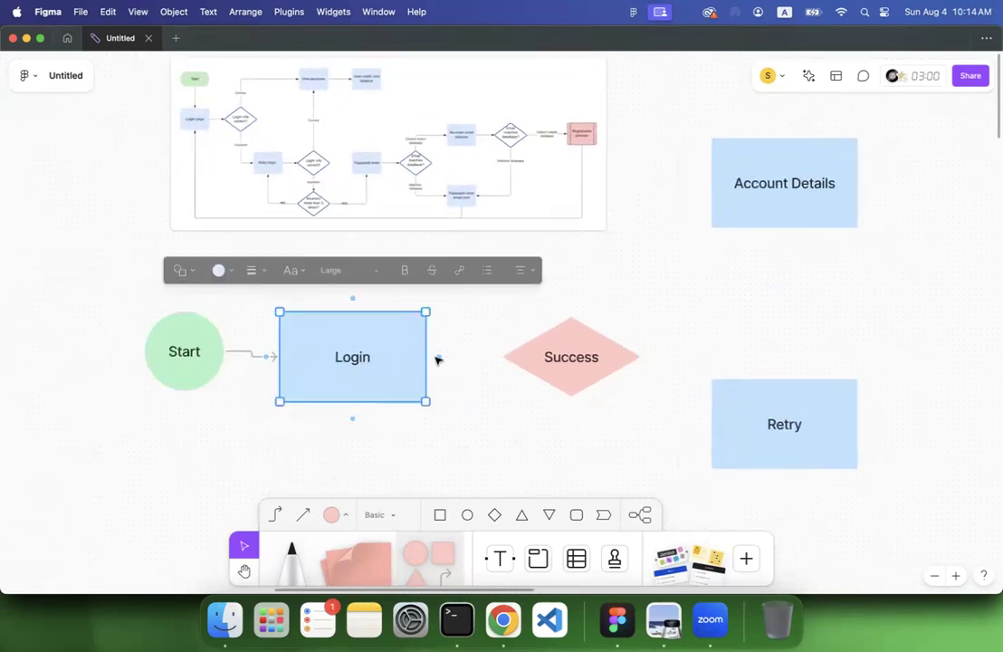
{"action": "left_click_drag", "start_coordinate": [439, 357], "coordinate": [580, 358]}
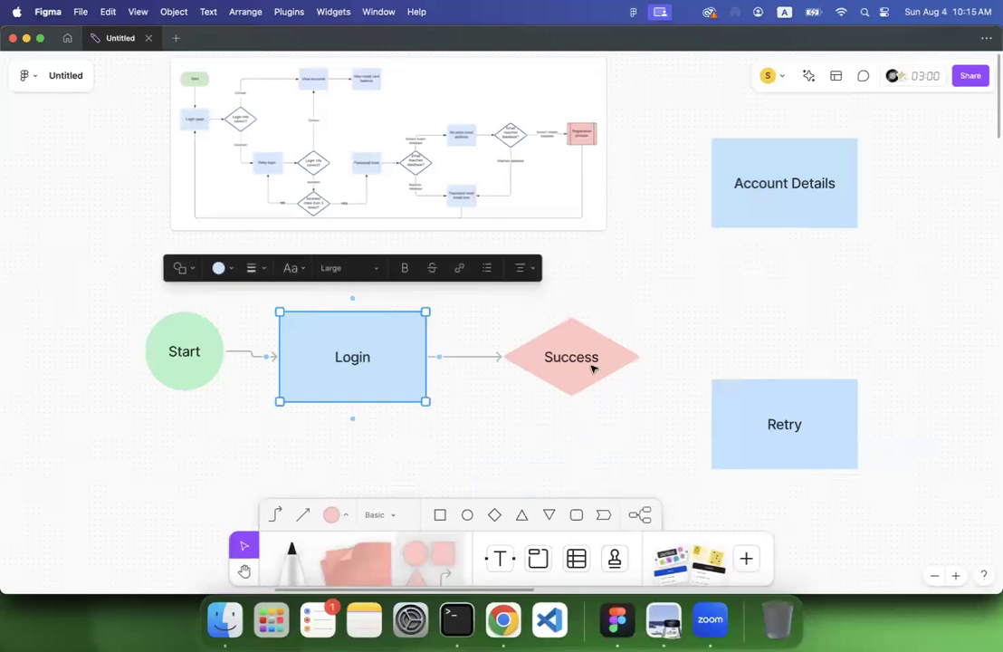
Step: Connect the Success diamond's top point to Account Details and its bottom point to Retry with arrows
{"action": "left_click", "coordinate": [575, 332]}
{"action": "scroll", "coordinate": [576, 332], "scroll_direction": "right", "scroll_amount": 3}
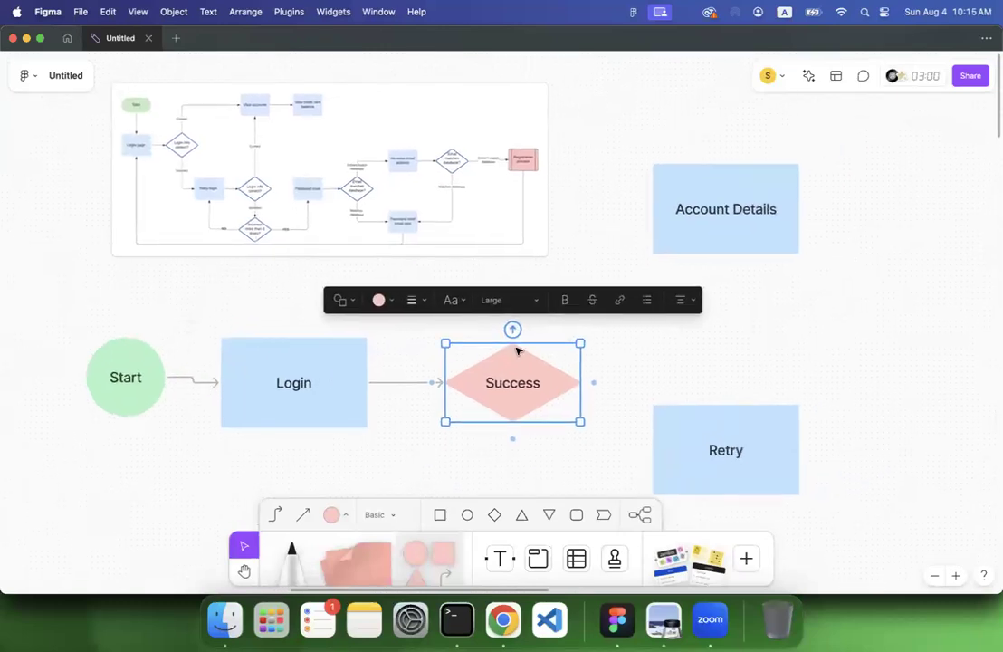
{"action": "left_click_drag", "start_coordinate": [499, 340], "coordinate": [636, 256]}
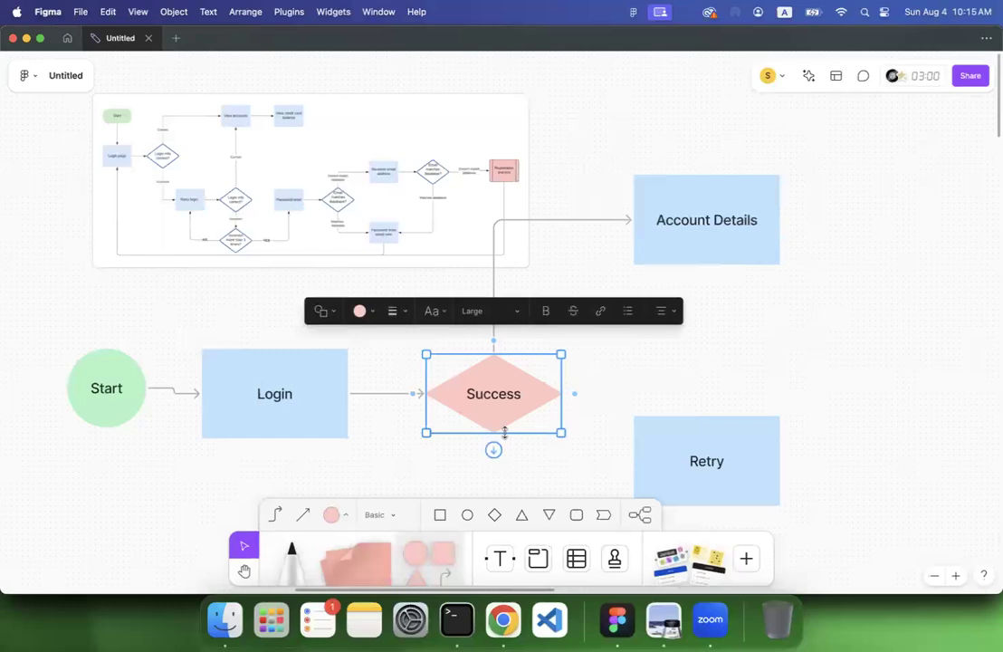
{"action": "left_click_drag", "start_coordinate": [494, 448], "coordinate": [655, 471]}
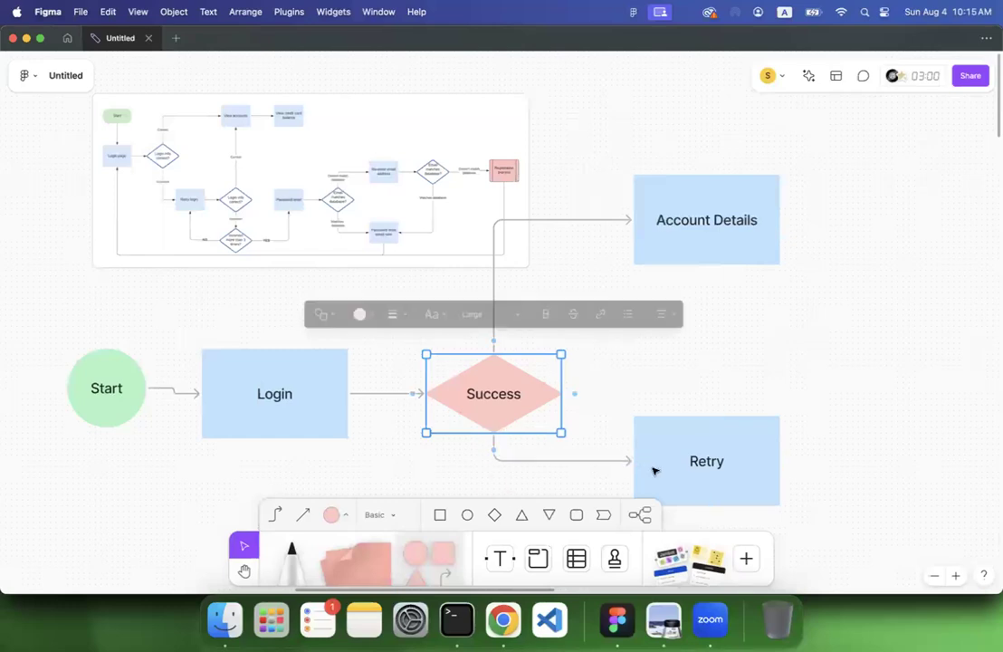
Step: Label the connector to Account Details "Yes" and the connector to Retry "No"
{"action": "left_click", "coordinate": [495, 288]}
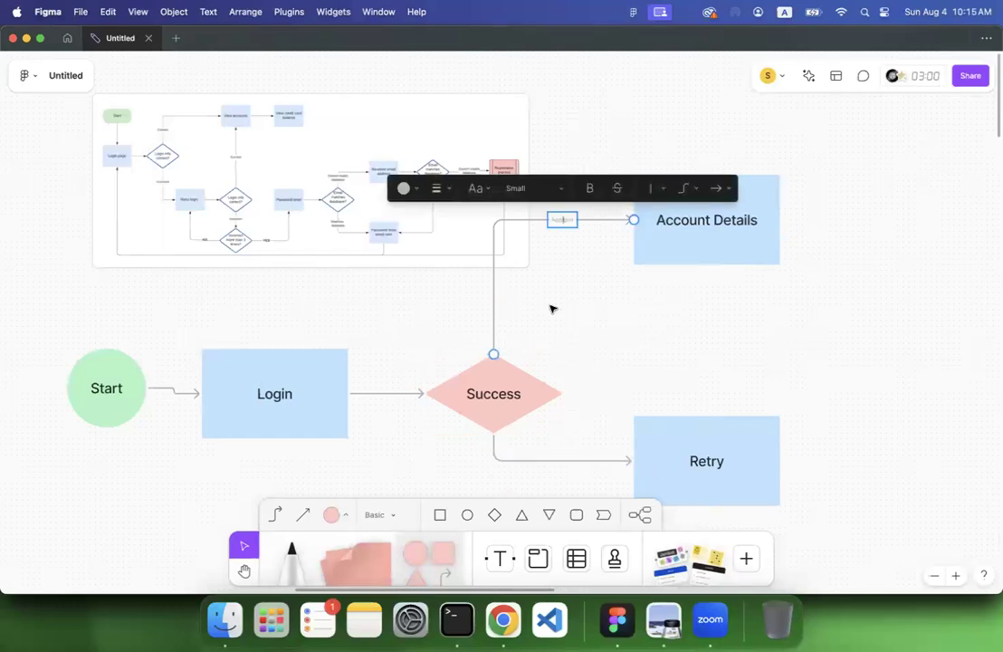
{"action": "type", "text": "Yes"}
{"action": "key", "text": "Return"}
{"action": "key", "text": "BackSpace"}
{"action": "double_click", "coordinate": [565, 460]}
{"action": "type", "text": "No"}
{"action": "left_click", "coordinate": [613, 348]}
Step: Align the Start circle vertically with the Login rectangle so their arrow runs straight, and move the reference image further left
{"action": "scroll", "coordinate": [614, 349], "scroll_direction": "down", "scroll_amount": 5}
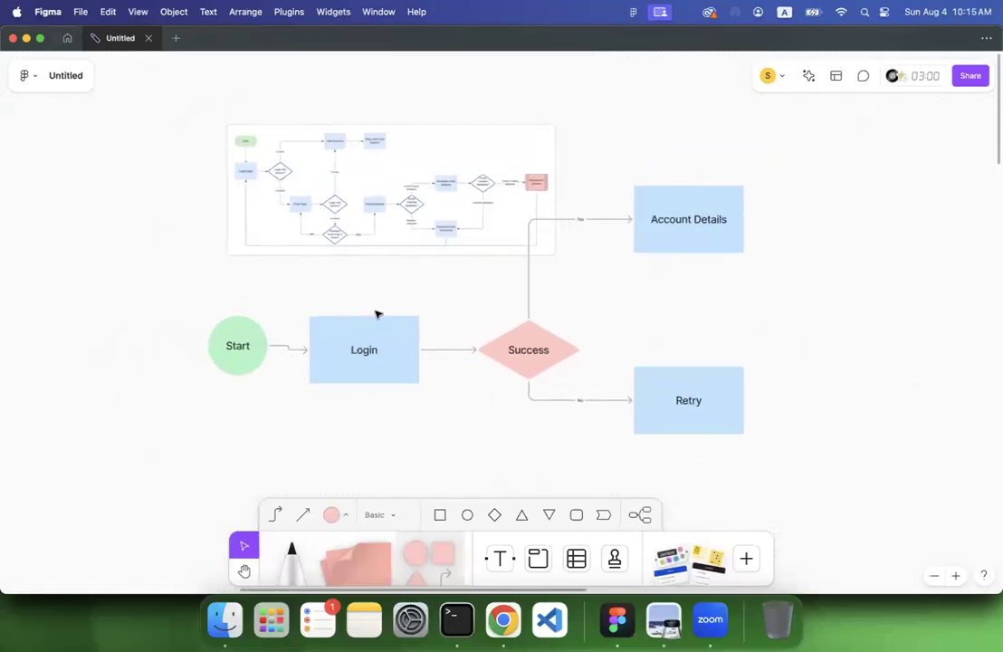
{"action": "left_click_drag", "start_coordinate": [226, 354], "coordinate": [206, 359]}
{"action": "left_click", "coordinate": [120, 335]}
{"action": "left_click_drag", "start_coordinate": [253, 193], "coordinate": [188, 206]}
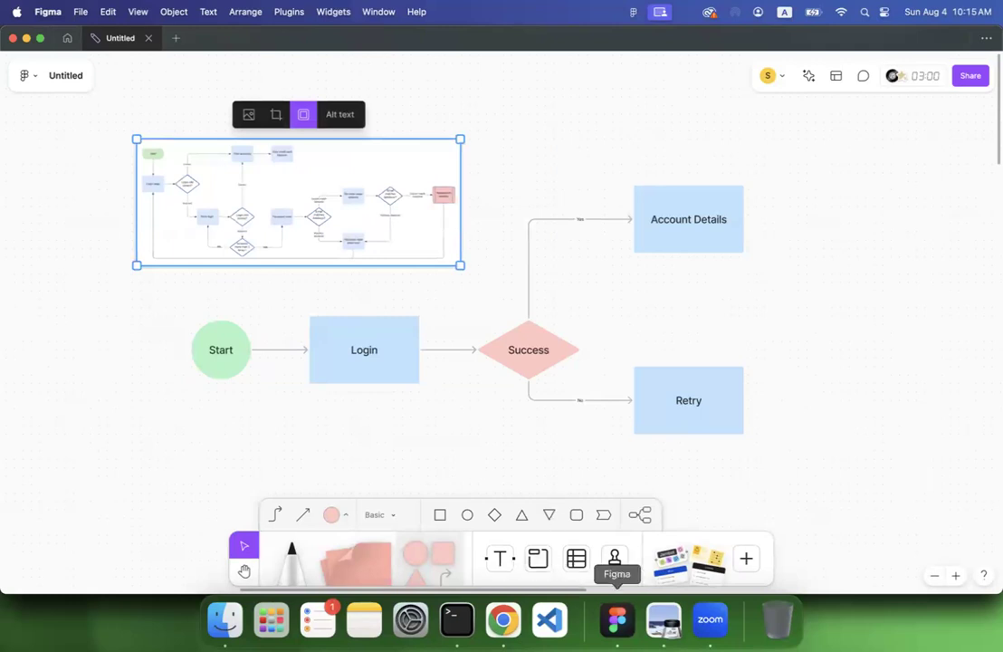
Step: Switch to Chrome and view the image results of the comparison chart search
{"action": "left_click", "coordinate": [503, 620]}
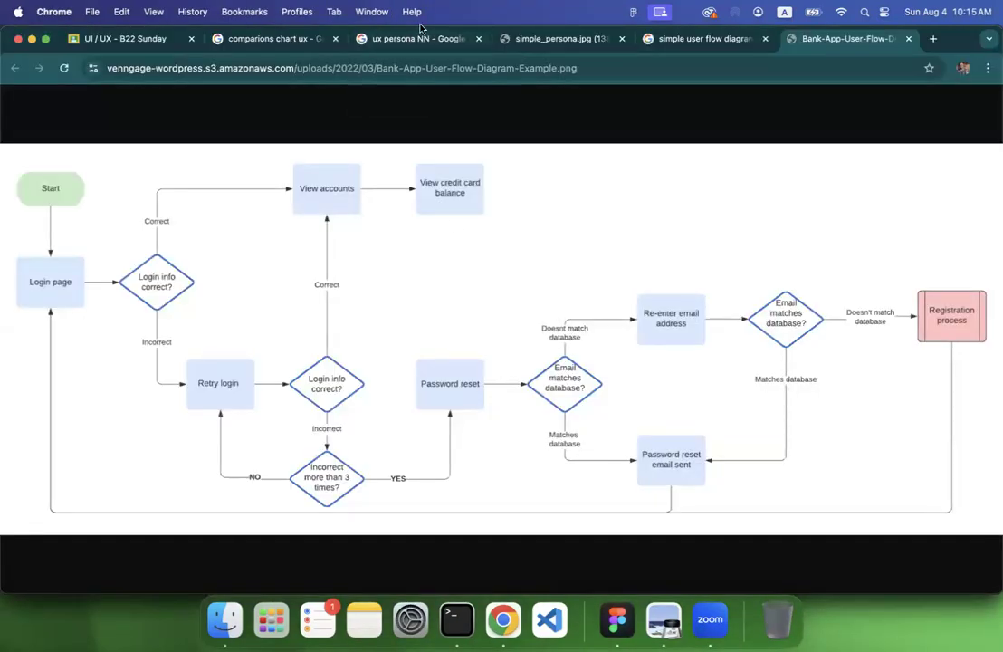
{"action": "left_click", "coordinate": [253, 38]}
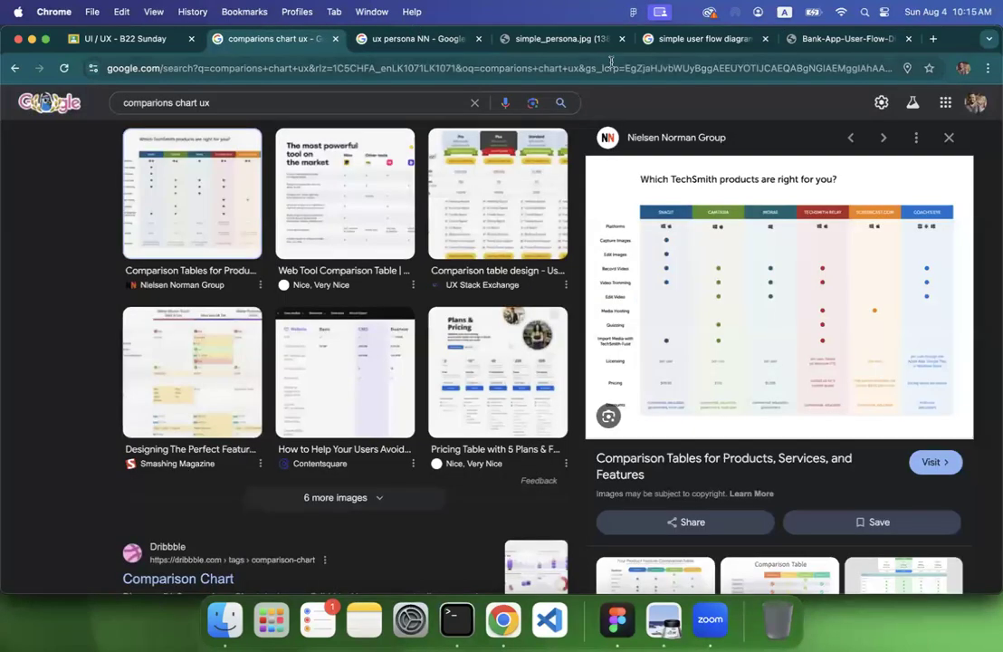
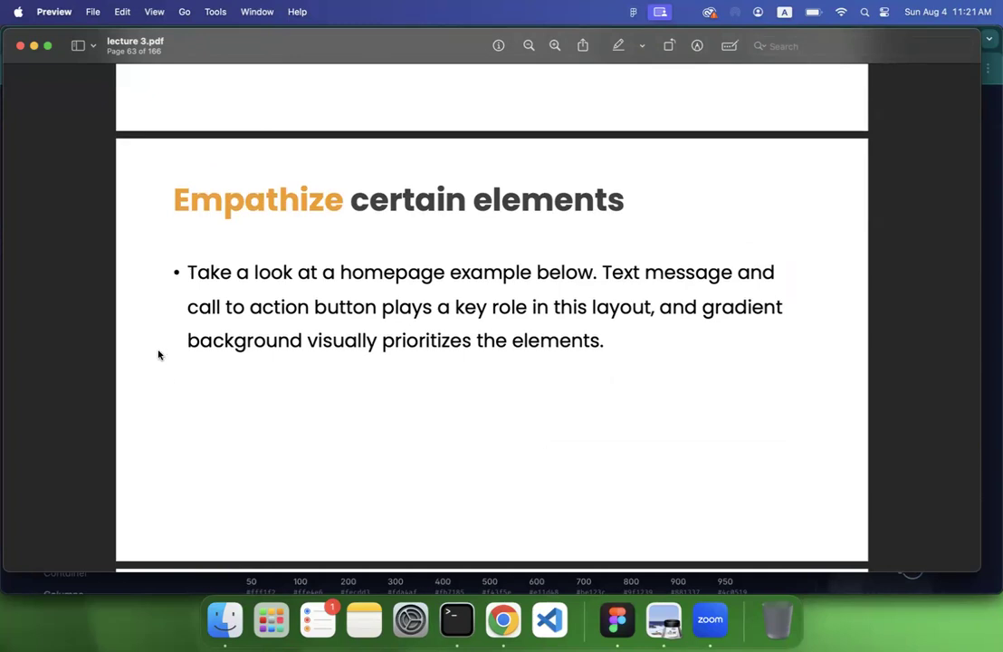
Step: Read the "Empathize certain elements" slide in lecture 3.pdf and examine the Grabient homepage example that follows it
{"action": "scroll", "coordinate": [158, 355], "scroll_direction": "down", "scroll_amount": 5}
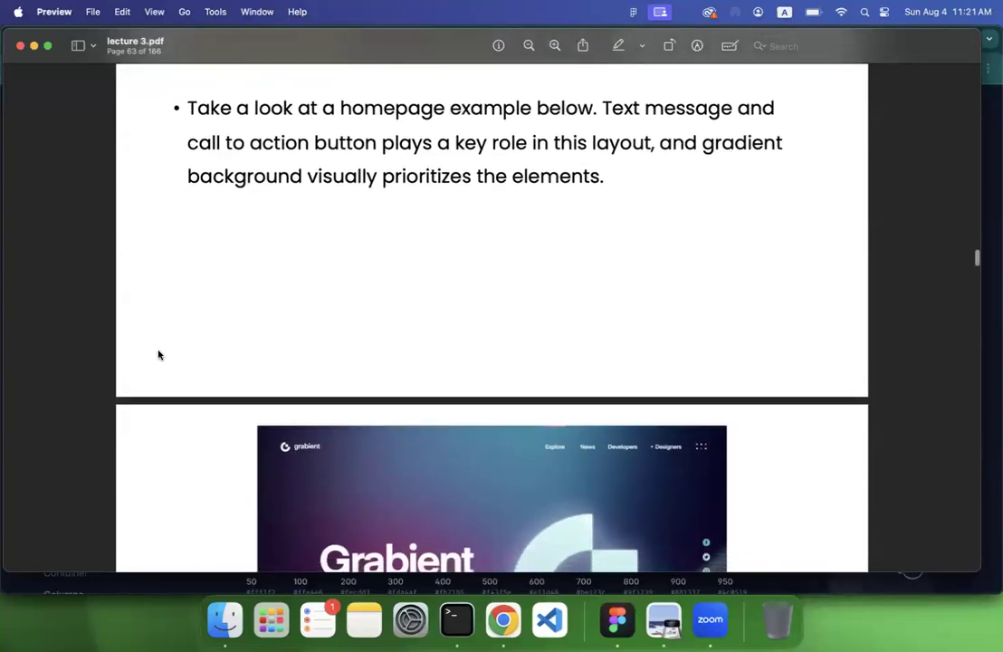
{"action": "scroll", "coordinate": [159, 355], "scroll_direction": "down", "scroll_amount": 1}
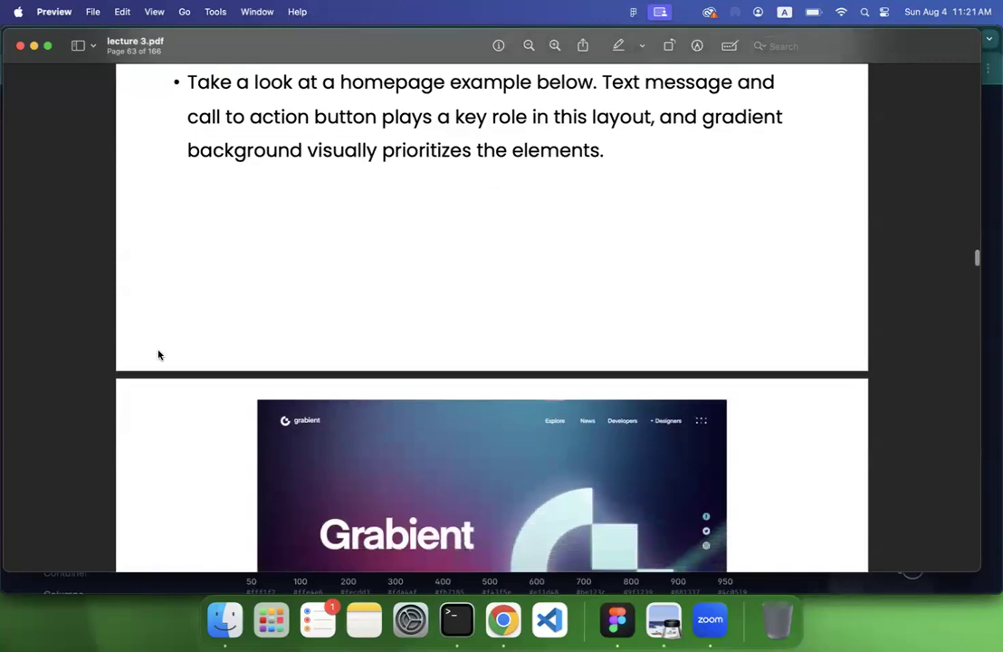
{"action": "scroll", "coordinate": [159, 354], "scroll_direction": "down", "scroll_amount": 1}
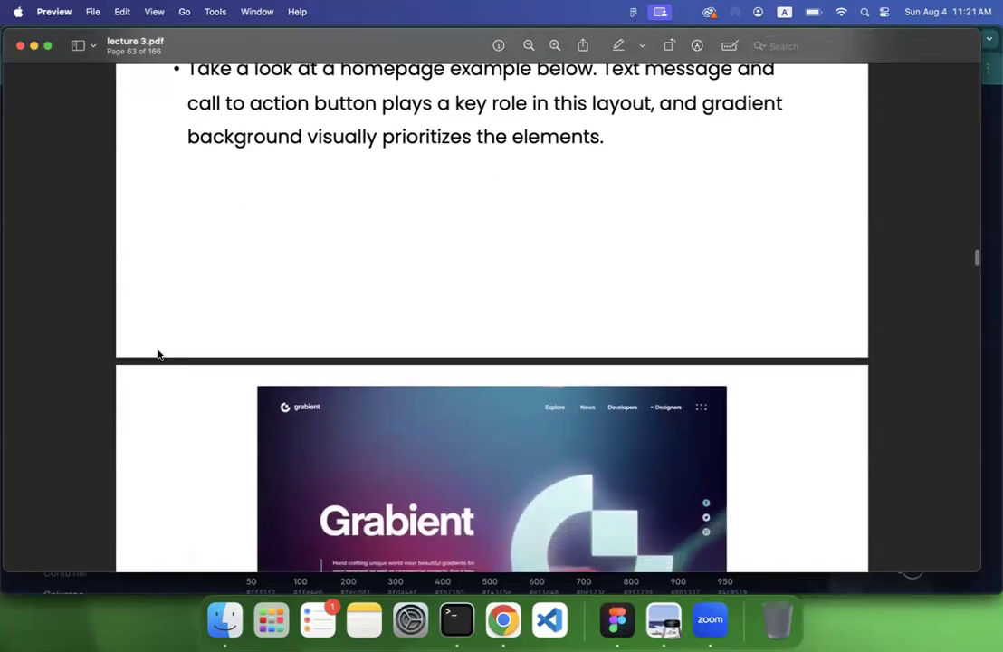
{"action": "scroll", "coordinate": [158, 354], "scroll_direction": "down", "scroll_amount": 3}
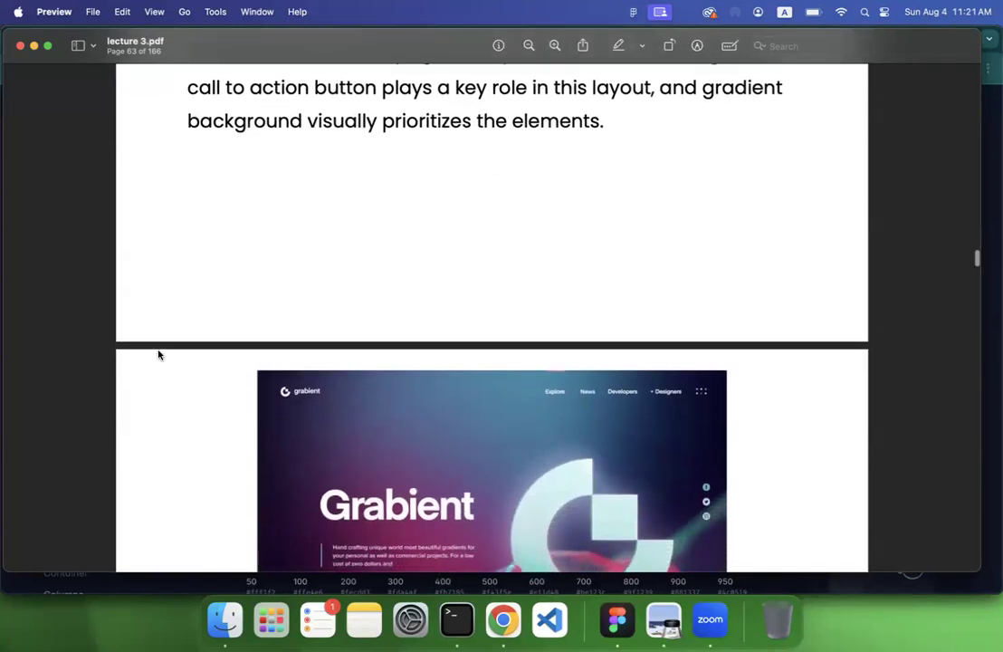
{"action": "scroll", "coordinate": [159, 354], "scroll_direction": "down", "scroll_amount": 2}
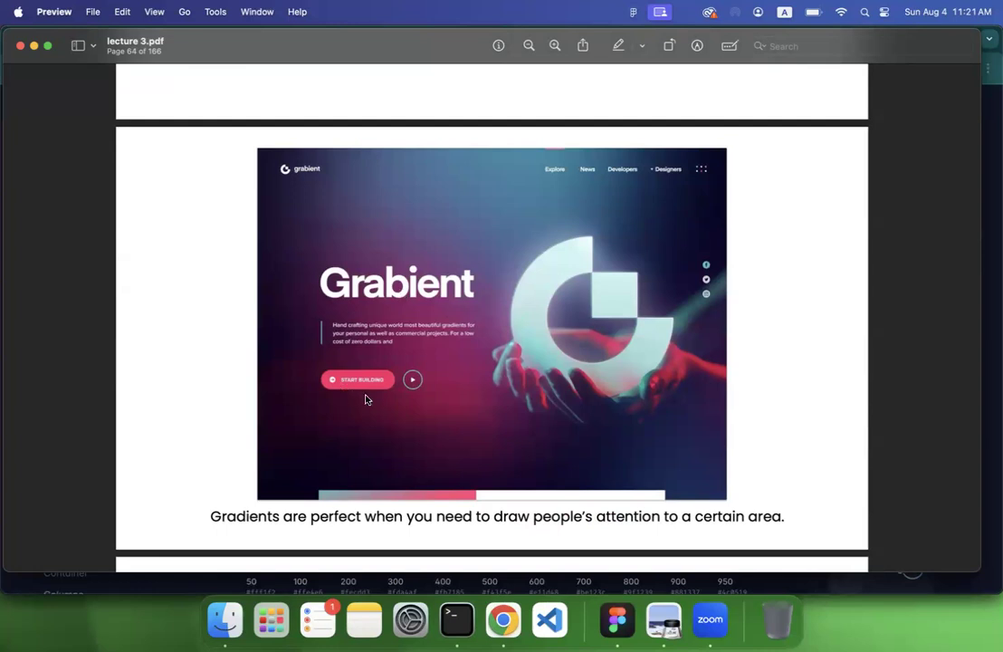
{"action": "scroll", "coordinate": [347, 393], "scroll_direction": "down", "scroll_amount": 2}
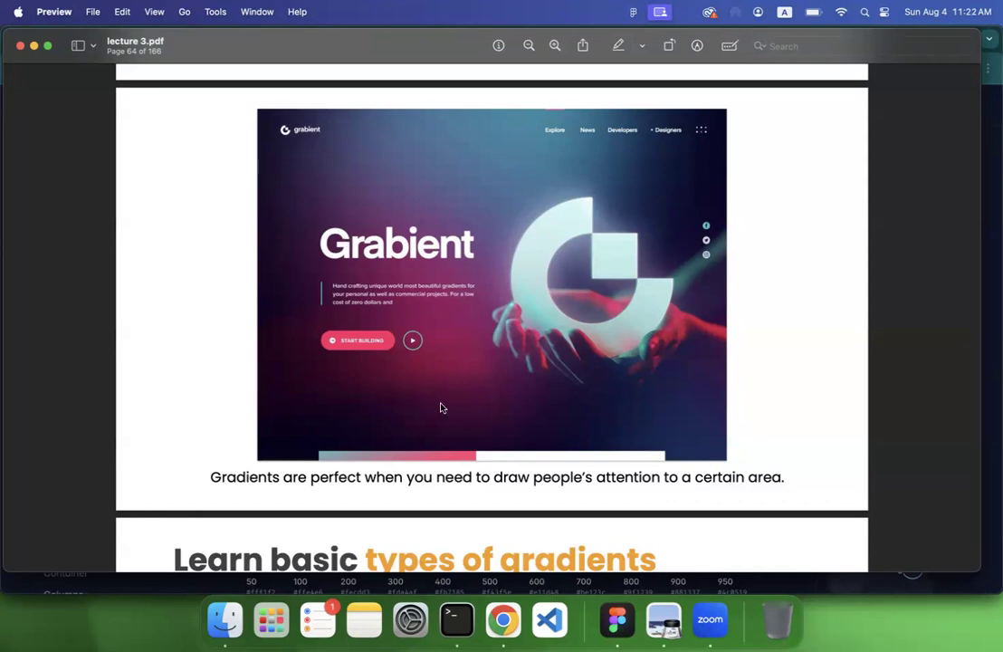
Step: Switch to Chrome, open stripe.com in a new tab and examine the gradient background on its homepage
{"action": "left_click", "coordinate": [504, 620]}
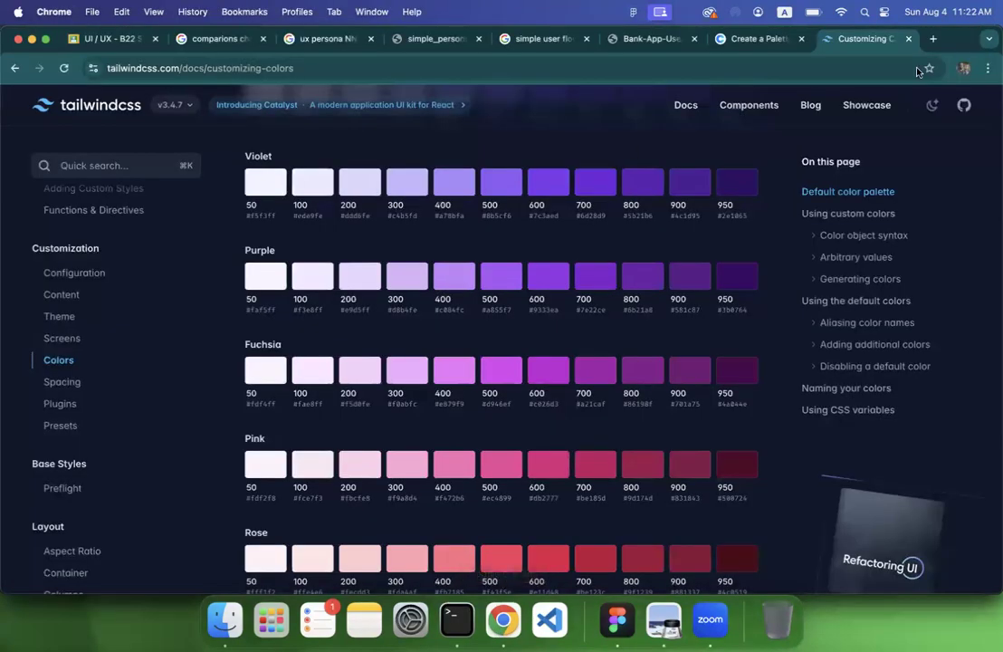
{"action": "left_click", "coordinate": [934, 40]}
{"action": "type", "text": "stripe.com"}
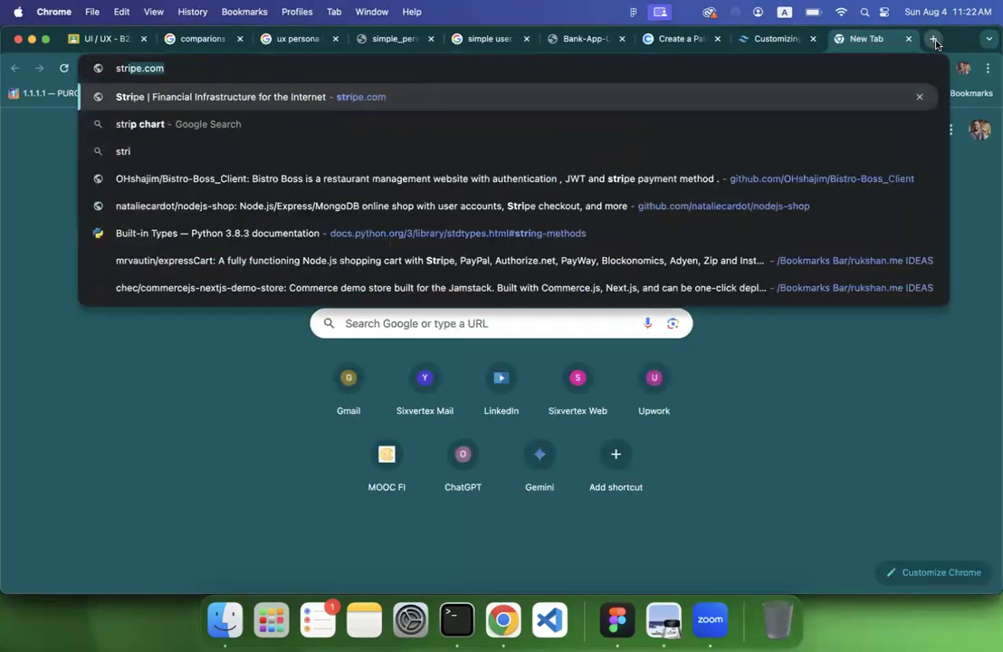
{"action": "key", "text": "Return"}
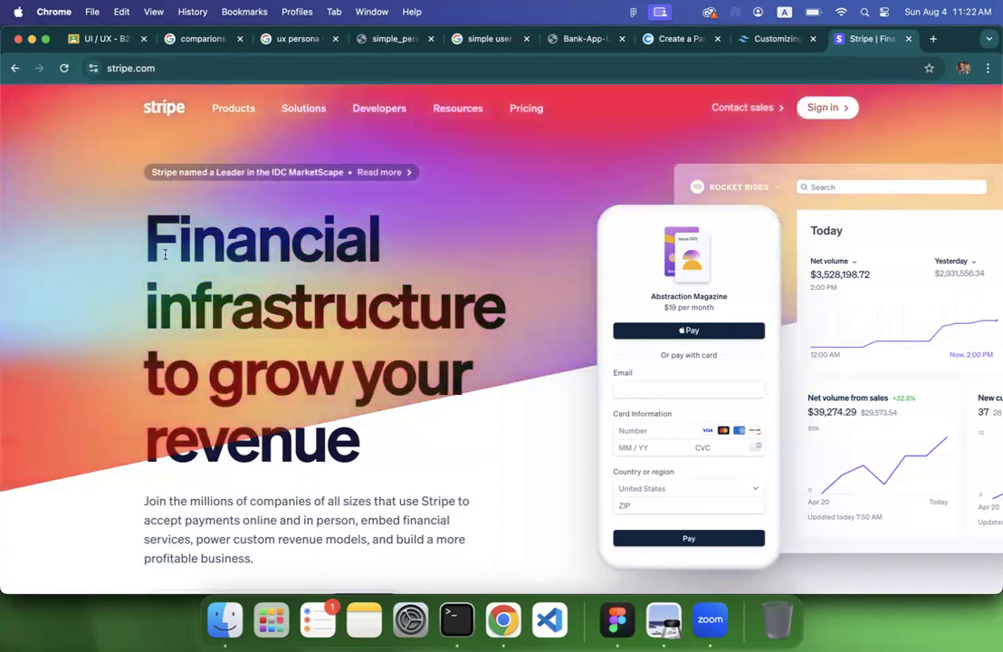
{"action": "scroll", "coordinate": [336, 455], "scroll_direction": "down", "scroll_amount": 3}
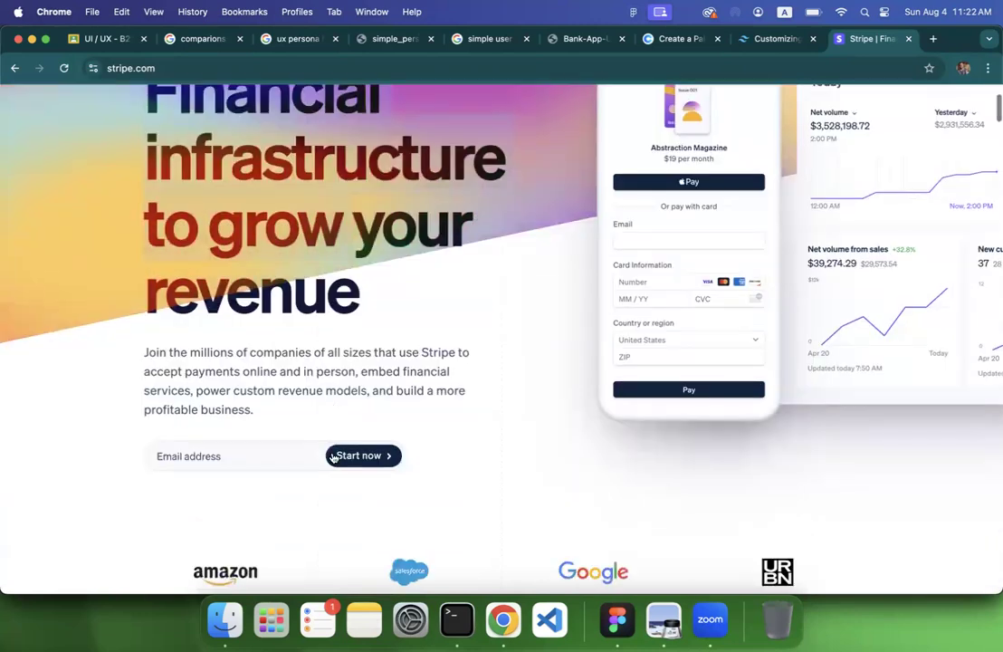
{"action": "scroll", "coordinate": [298, 385], "scroll_direction": "up", "scroll_amount": 3}
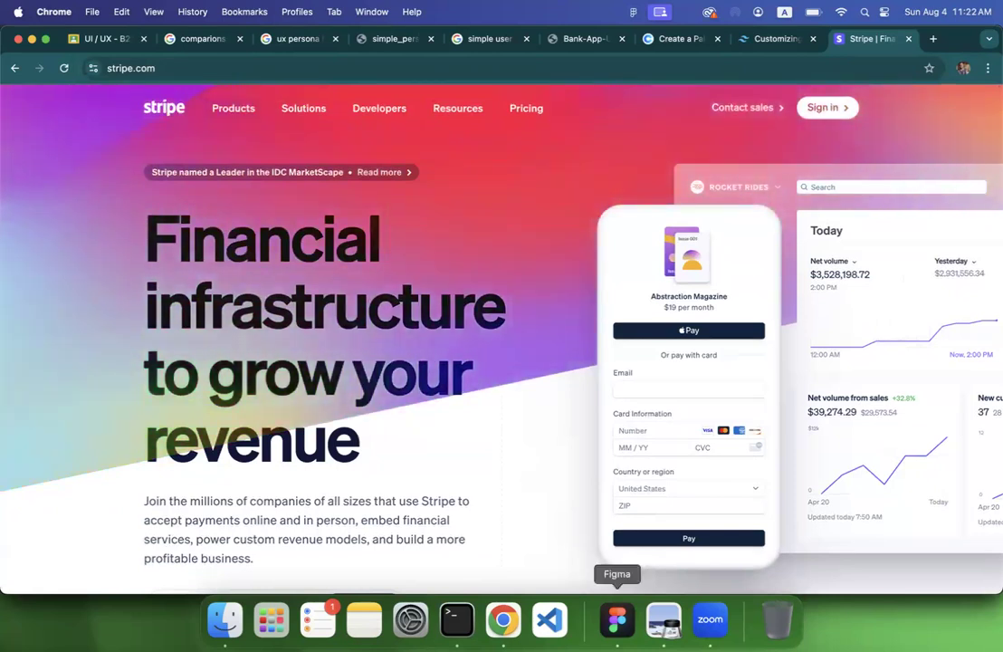
Step: Switch back to lecture 3.pdf in Preview and read the "Learn basic types of gradients" slide
{"action": "left_click", "coordinate": [674, 625]}
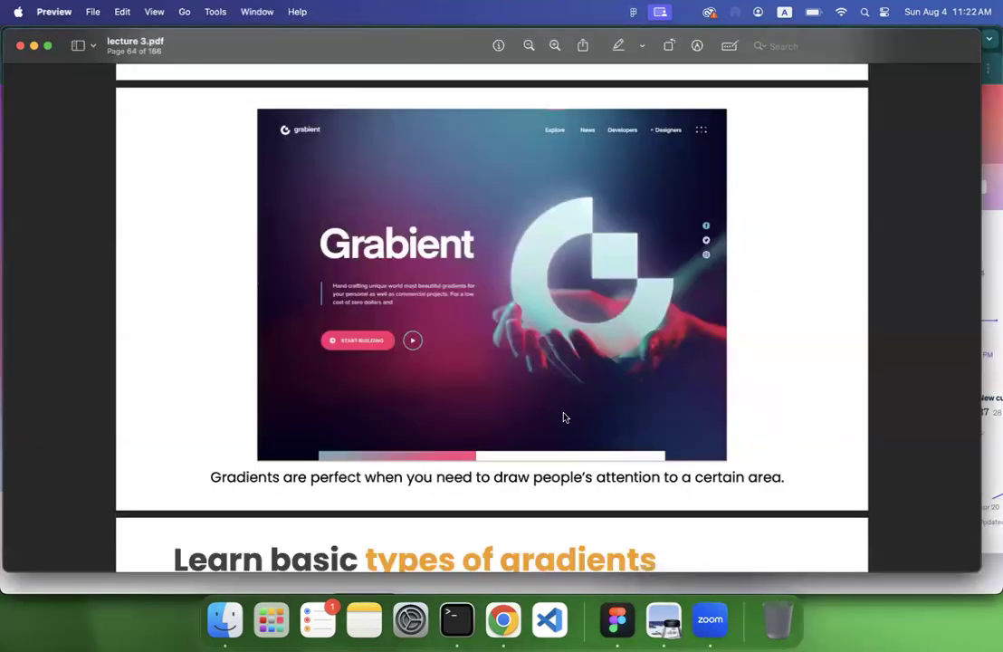
{"action": "scroll", "coordinate": [563, 417], "scroll_direction": "down", "scroll_amount": 5}
{"action": "scroll", "coordinate": [564, 417], "scroll_direction": "down", "scroll_amount": 2}
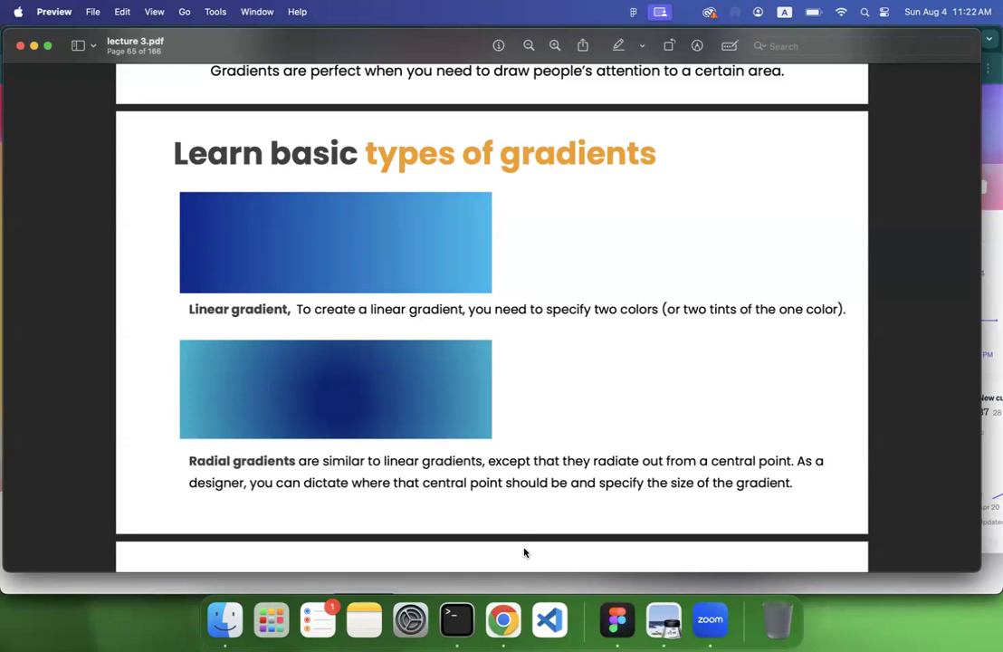
Step: Switch to Figma and delete the Complementary colour wheel screenshot from Frame 1
{"action": "left_click", "coordinate": [618, 620]}
{"action": "scroll", "coordinate": [590, 360], "scroll_direction": "up", "scroll_amount": 3}
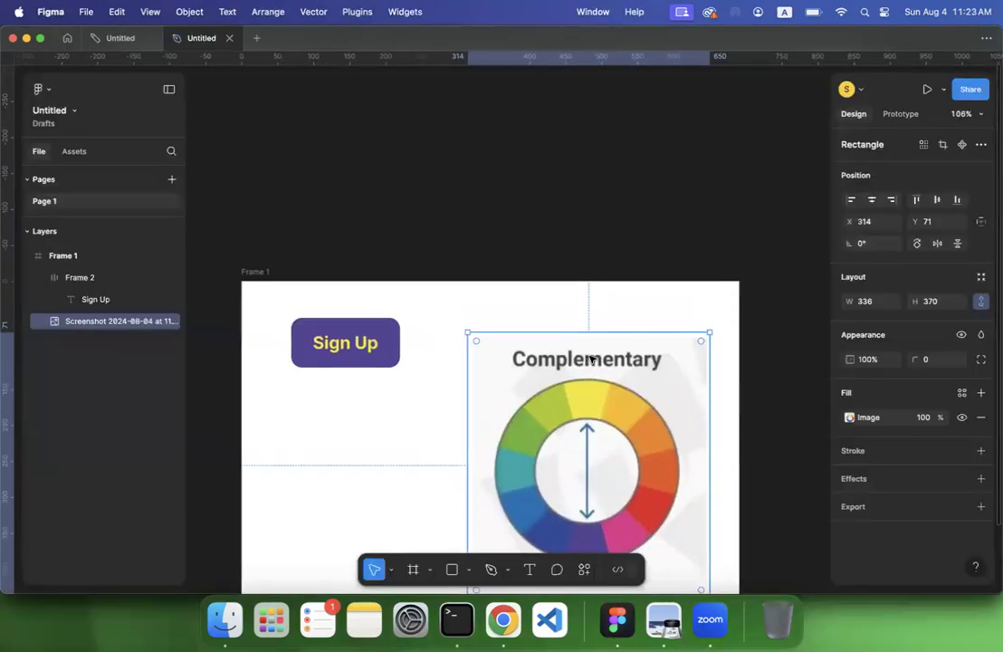
{"action": "scroll", "coordinate": [543, 433], "scroll_direction": "down", "scroll_amount": 3}
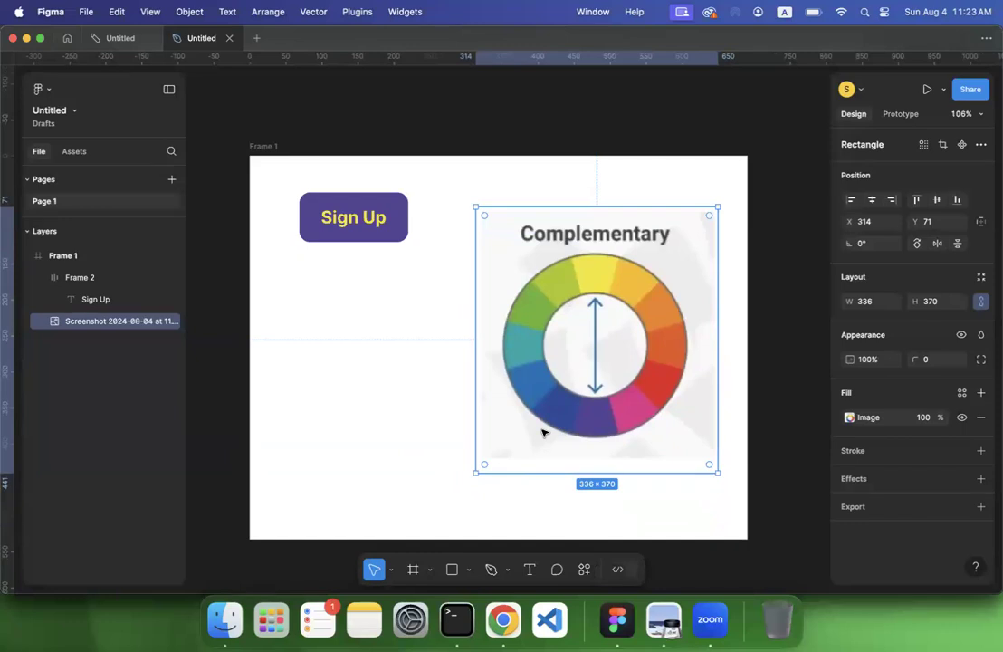
{"action": "key", "text": "Delete"}
Step: Draw a rectangle about 493 × 110 in Frame 1 and place it below the Sign Up button, aligned with the button's left edge
{"action": "left_click", "coordinate": [262, 154]}
{"action": "scroll", "coordinate": [262, 156], "scroll_direction": "up", "scroll_amount": 5}
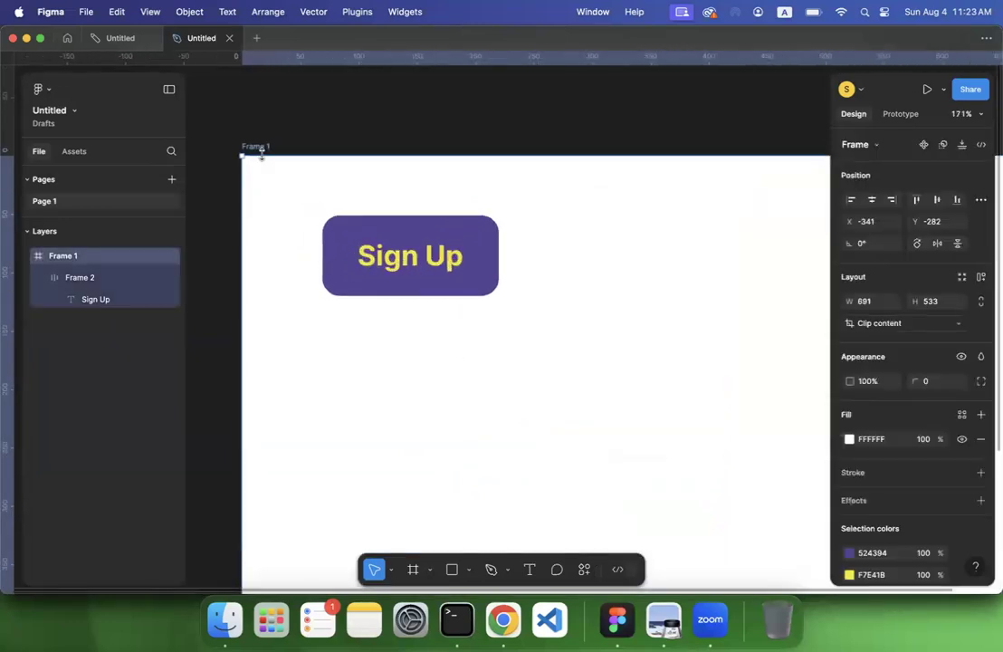
{"action": "scroll", "coordinate": [262, 156], "scroll_direction": "down", "scroll_amount": 3}
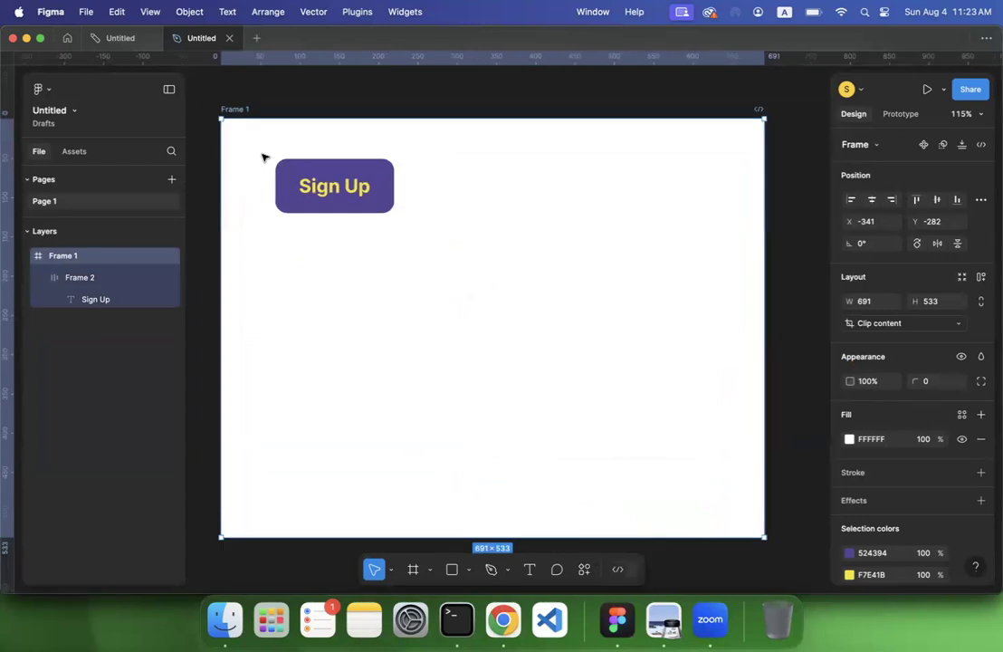
{"action": "left_click", "coordinate": [452, 569]}
{"action": "mouse_move", "coordinate": [283, 254]}
{"action": "left_mouse_down"}
{"action": "mouse_move", "coordinate": [678, 383]}
{"action": "mouse_move", "coordinate": [670, 340]}
{"action": "left_mouse_up"}
{"action": "left_click_drag", "start_coordinate": [543, 310], "coordinate": [535, 275]}
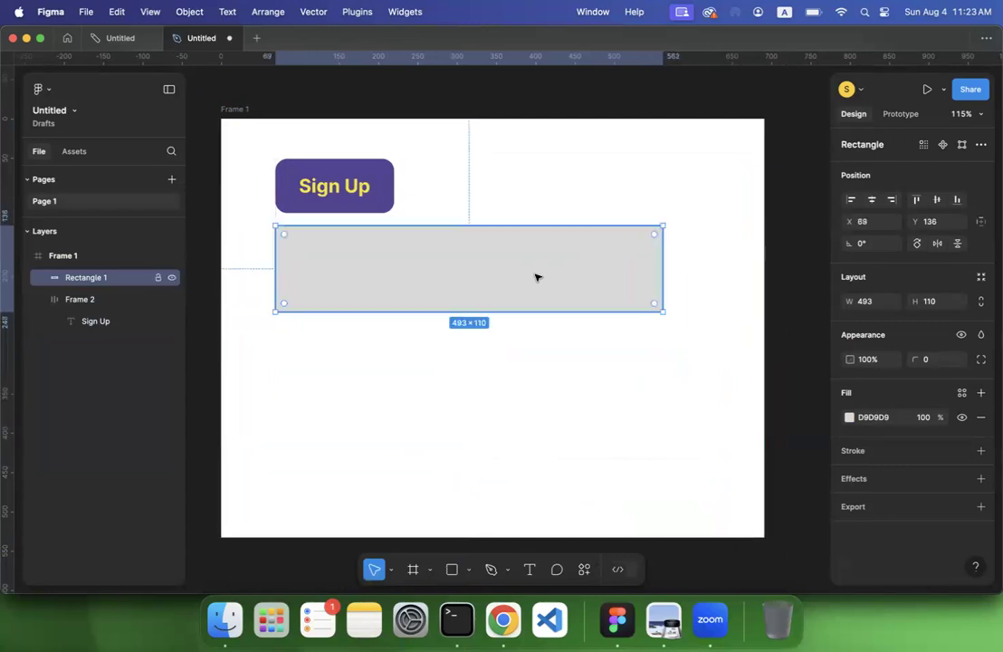
Step: Give the rectangle a linear gradient fill and set its 0% stop to blue 004DFF
{"action": "left_click", "coordinate": [850, 417]}
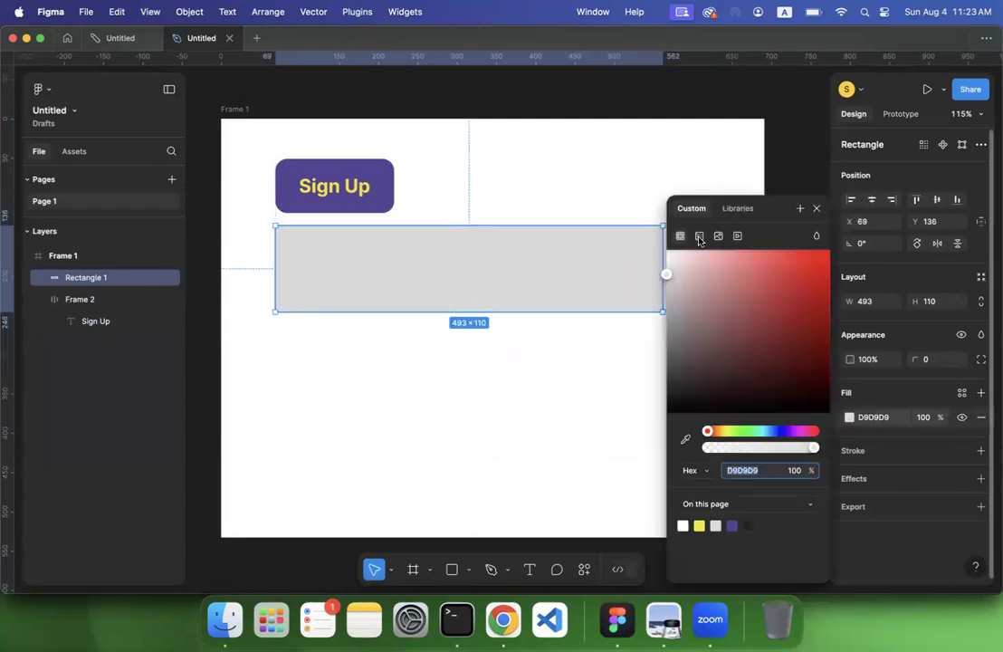
{"action": "left_click", "coordinate": [699, 236]}
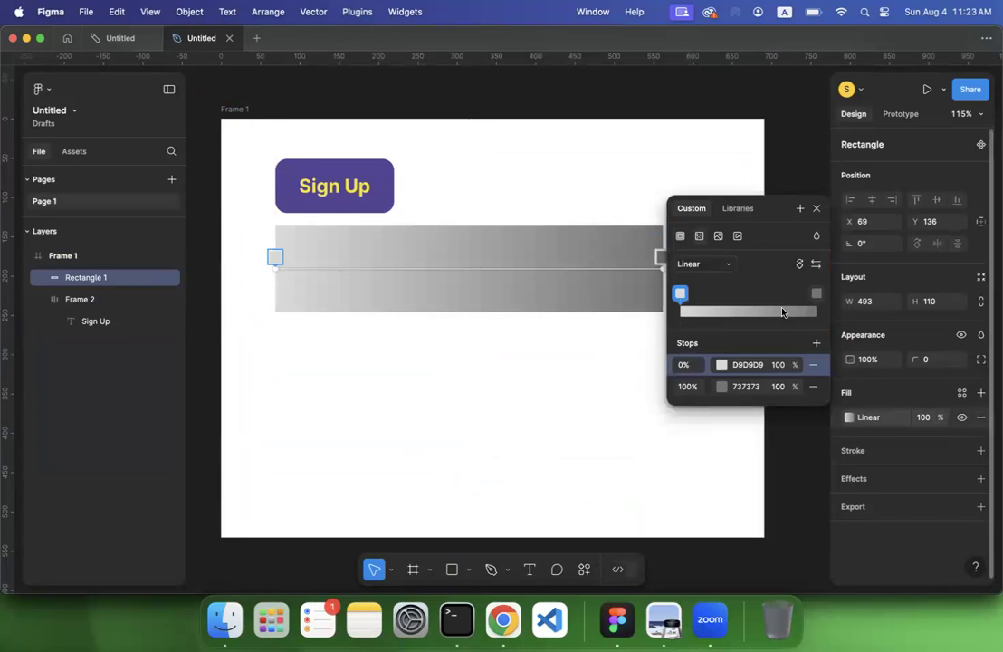
{"action": "left_click", "coordinate": [679, 295]}
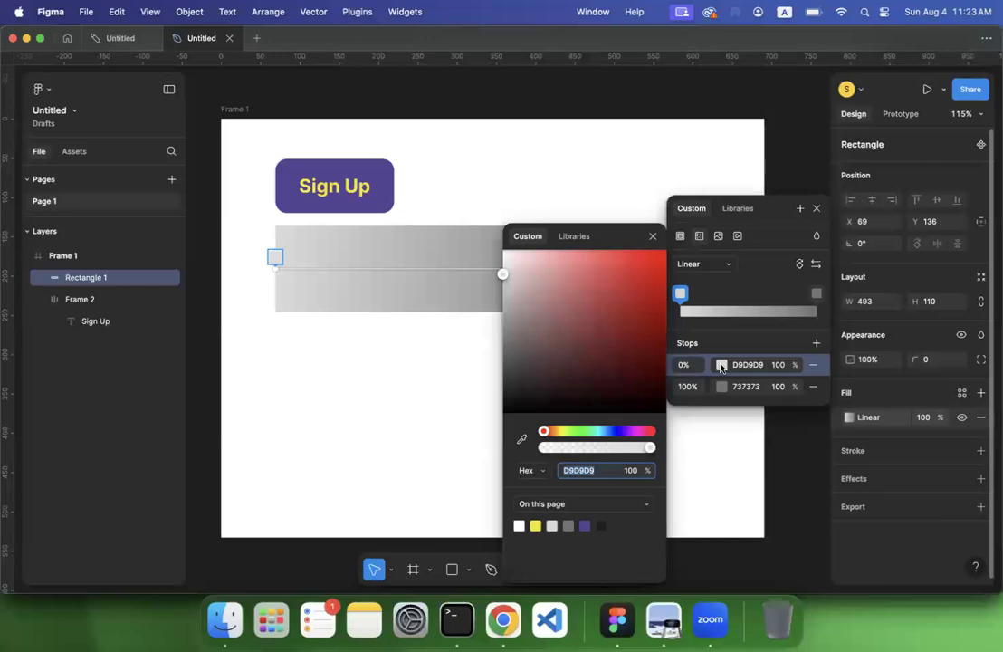
{"action": "left_click_drag", "start_coordinate": [621, 433], "coordinate": [609, 436]}
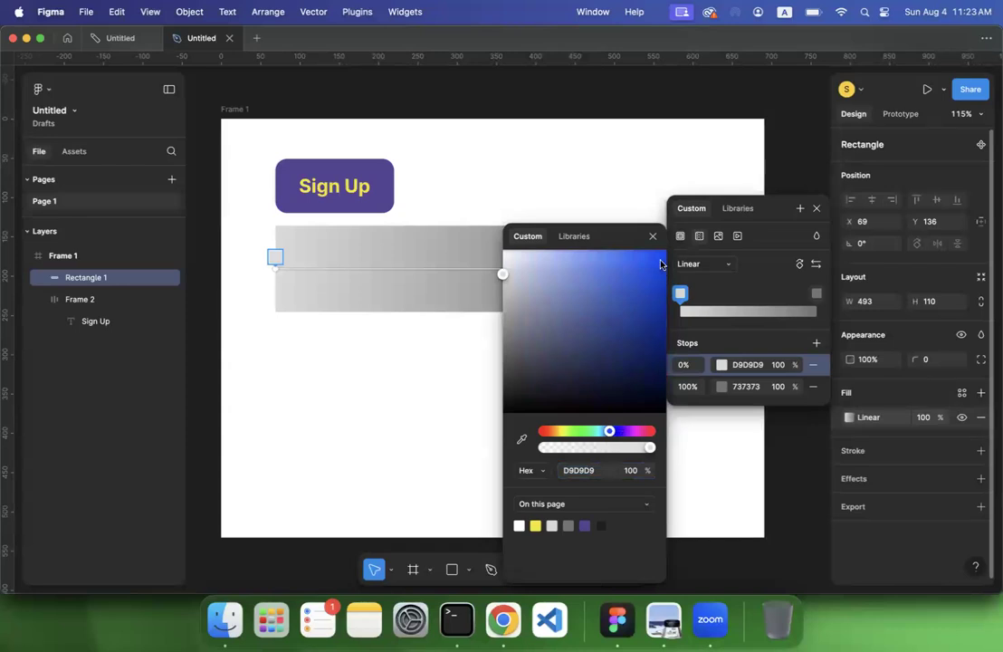
{"action": "left_click_drag", "start_coordinate": [663, 264], "coordinate": [667, 250]}
Step: Set the rectangle gradient's 100% stop to magenta FF00EA and close the colour settings
{"action": "left_click", "coordinate": [817, 292]}
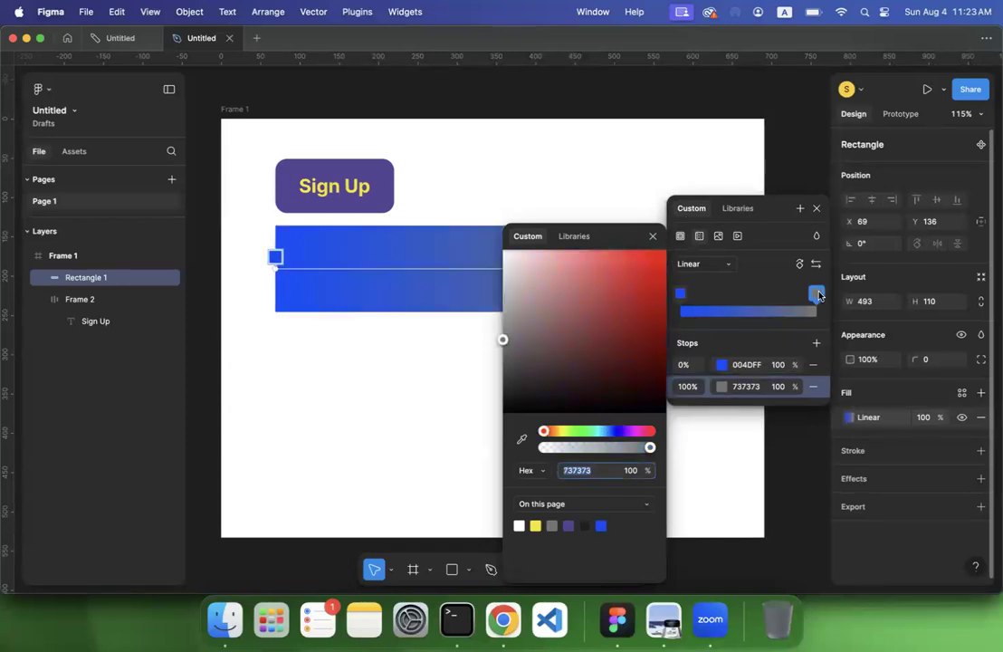
{"action": "left_click_drag", "start_coordinate": [625, 429], "coordinate": [634, 434]}
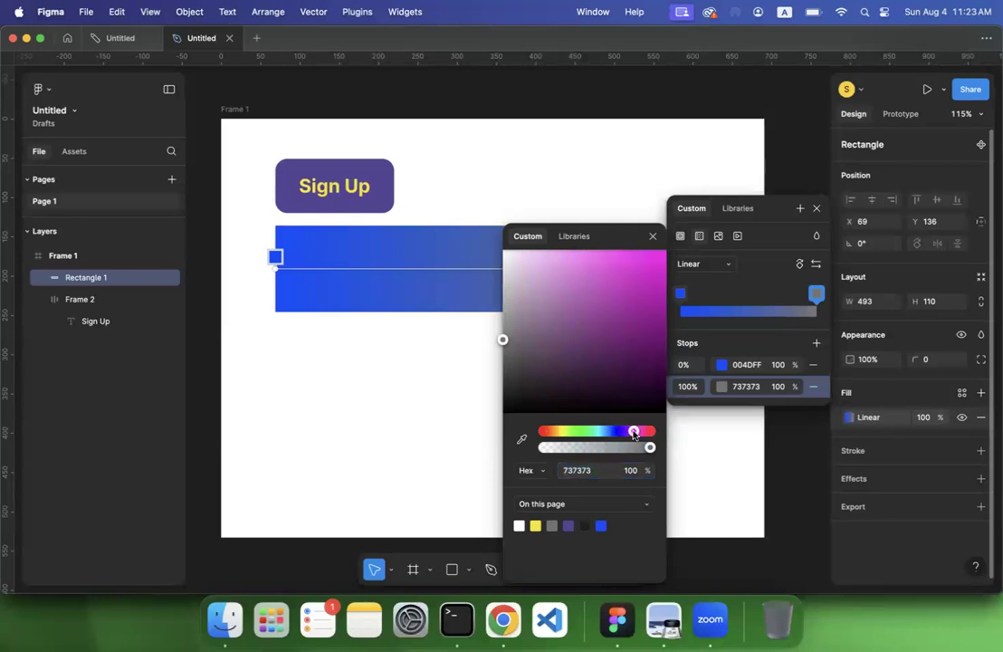
{"action": "left_click_drag", "start_coordinate": [653, 281], "coordinate": [654, 269]}
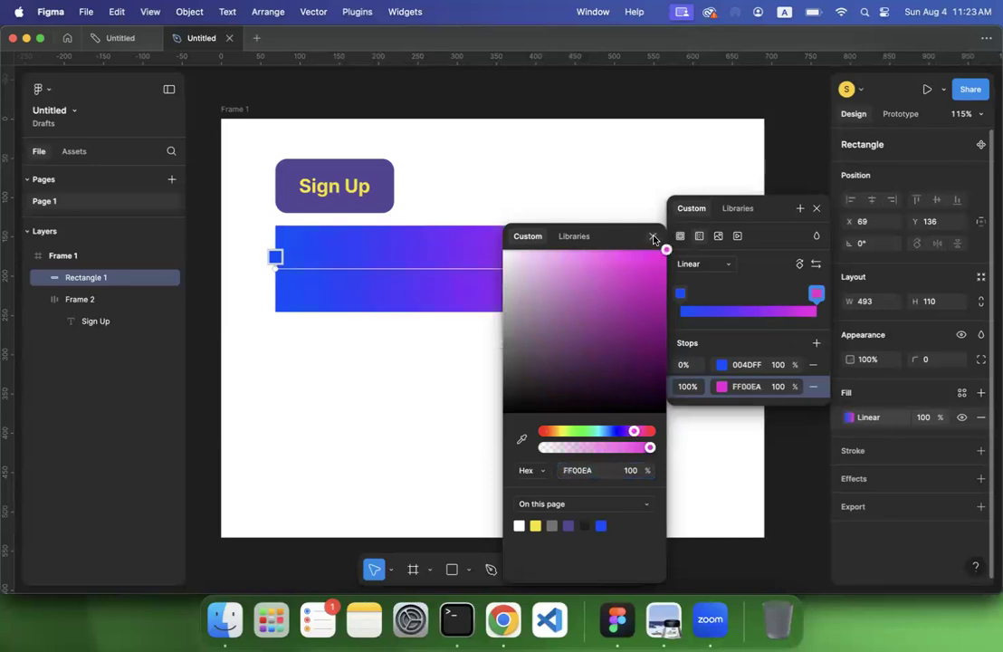
{"action": "left_click", "coordinate": [653, 237]}
{"action": "key", "text": "Escape"}
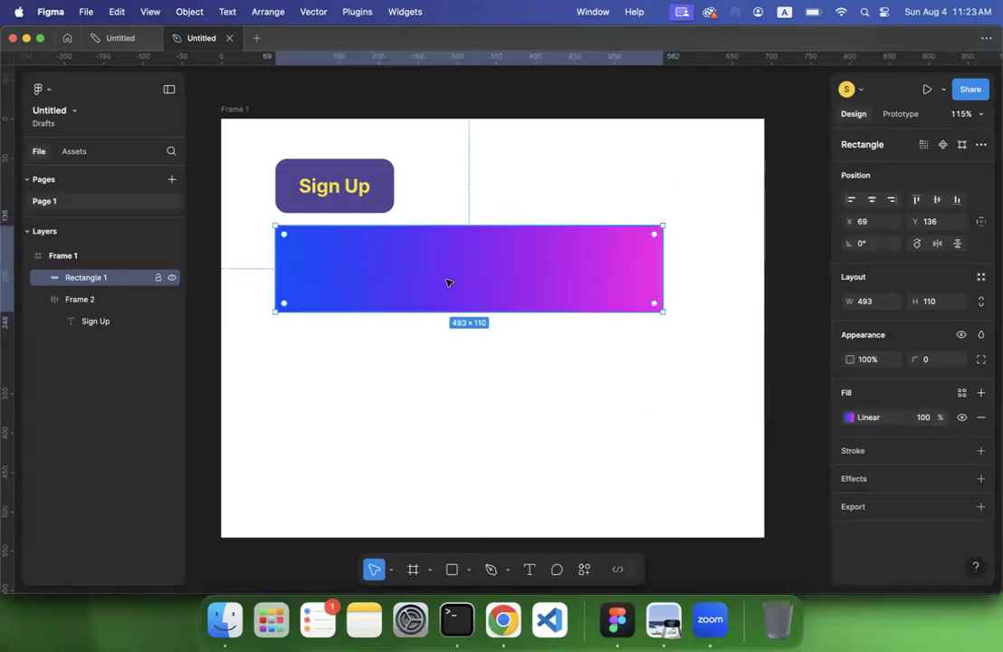
Step: Adjust the direction of the rectangle's linear gradient by moving its end and start handles, and deselect the rectangle
{"action": "double_click", "coordinate": [448, 282]}
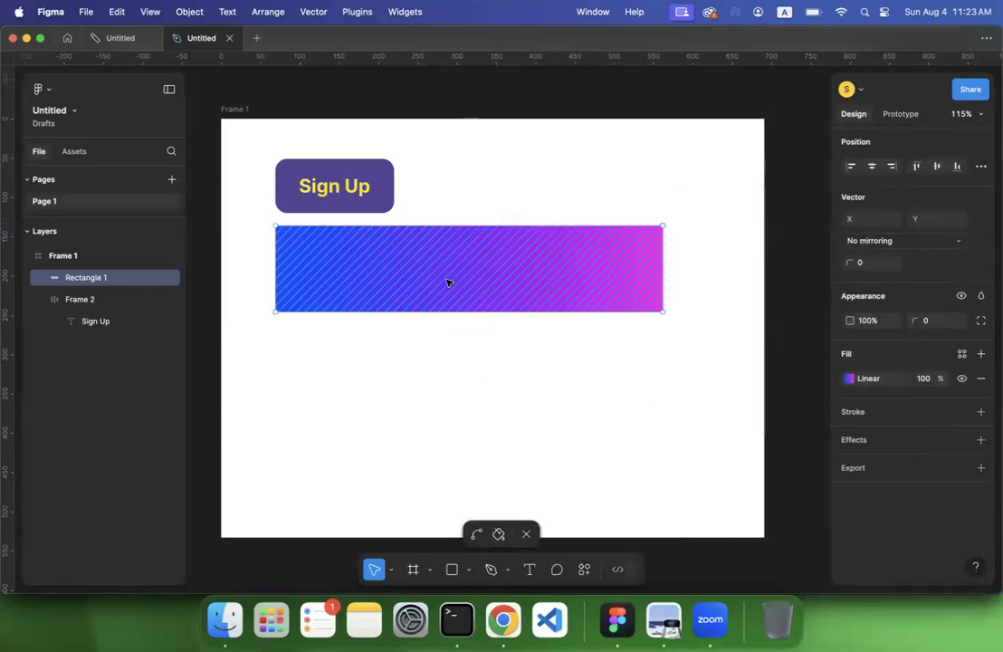
{"action": "left_click", "coordinate": [849, 378]}
{"action": "left_click_drag", "start_coordinate": [662, 257], "coordinate": [487, 319]}
{"action": "left_click_drag", "start_coordinate": [277, 257], "coordinate": [286, 280]}
{"action": "key", "text": "Escape"}
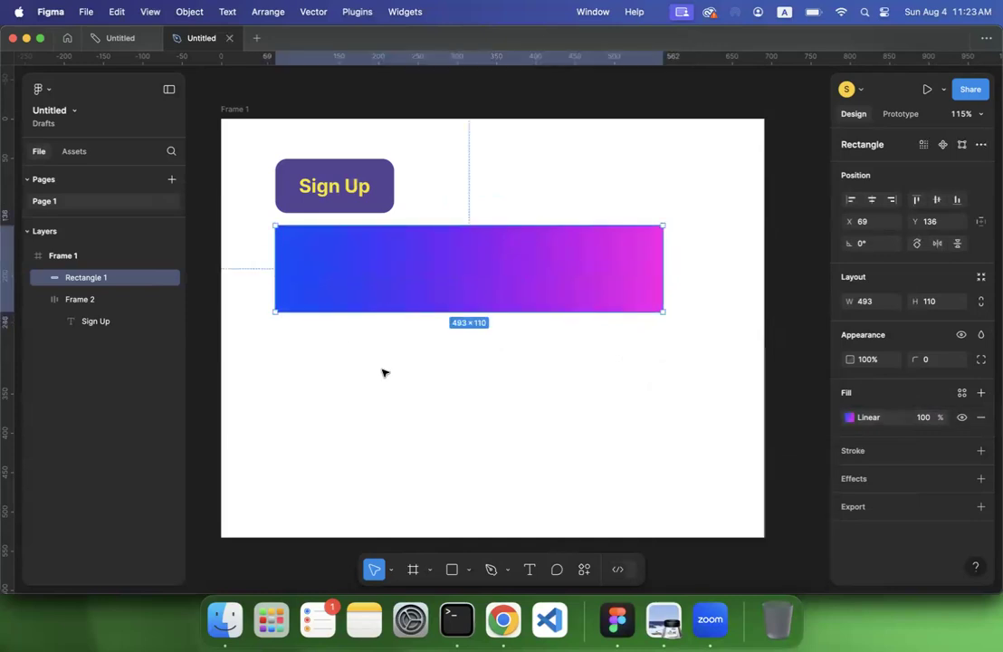
{"action": "left_click", "coordinate": [383, 372]}
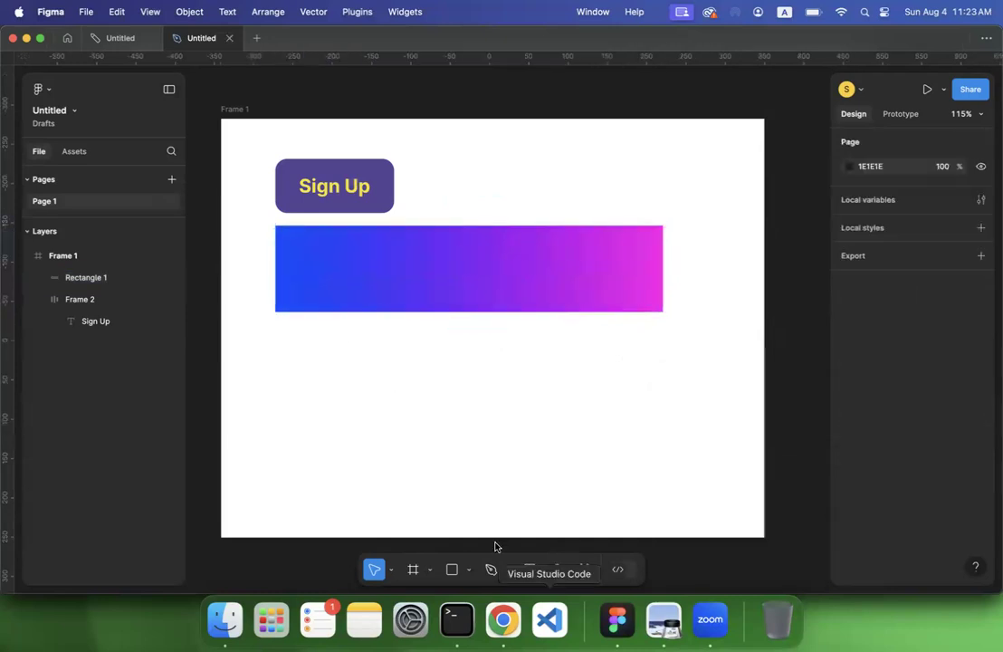
Step: Switch to lecture 3.pdf in Preview and read the linear and radial gradient descriptions, glancing back at the gradient examples in Figma and Chrome
{"action": "left_click", "coordinate": [662, 623]}
{"action": "scroll", "coordinate": [494, 414], "scroll_direction": "down", "scroll_amount": 3}
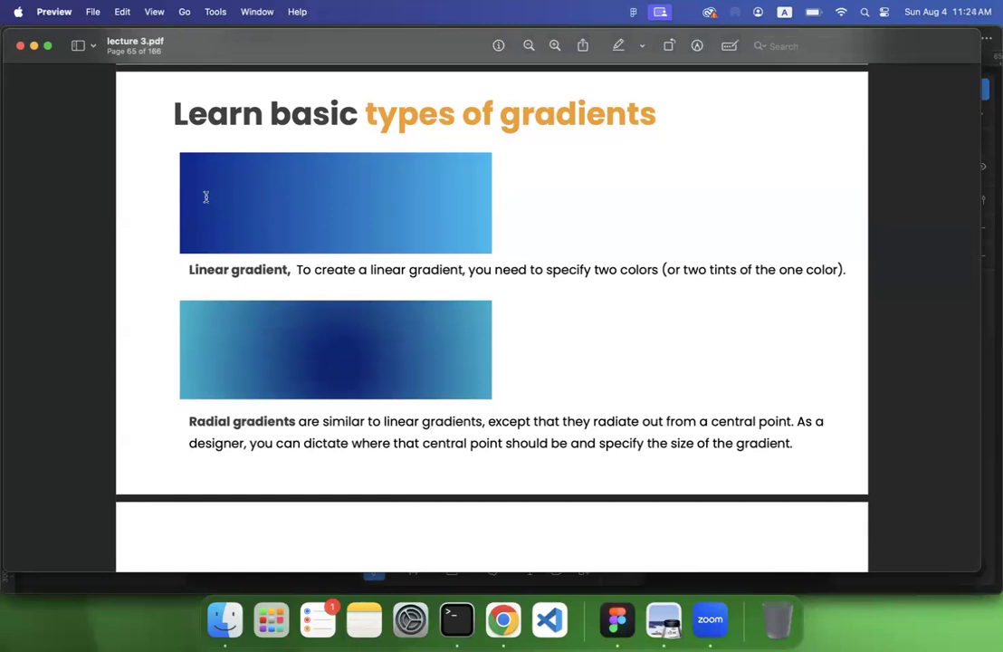
{"action": "left_click", "coordinate": [616, 619]}
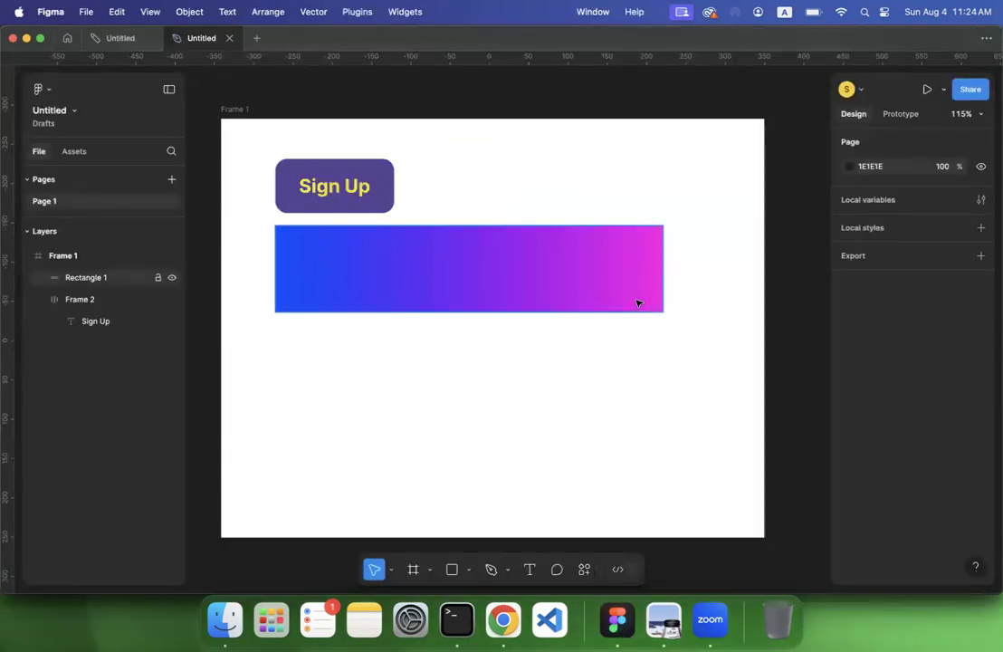
{"action": "left_click", "coordinate": [511, 631]}
{"action": "left_click", "coordinate": [663, 619]}
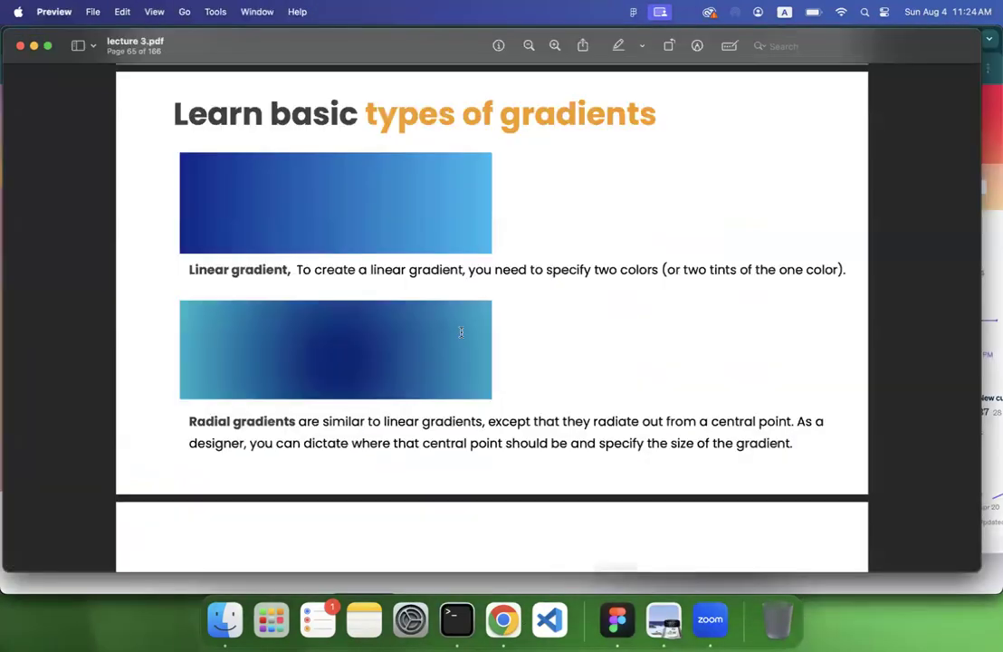
{"action": "scroll", "coordinate": [461, 332], "scroll_direction": "down", "scroll_amount": 3}
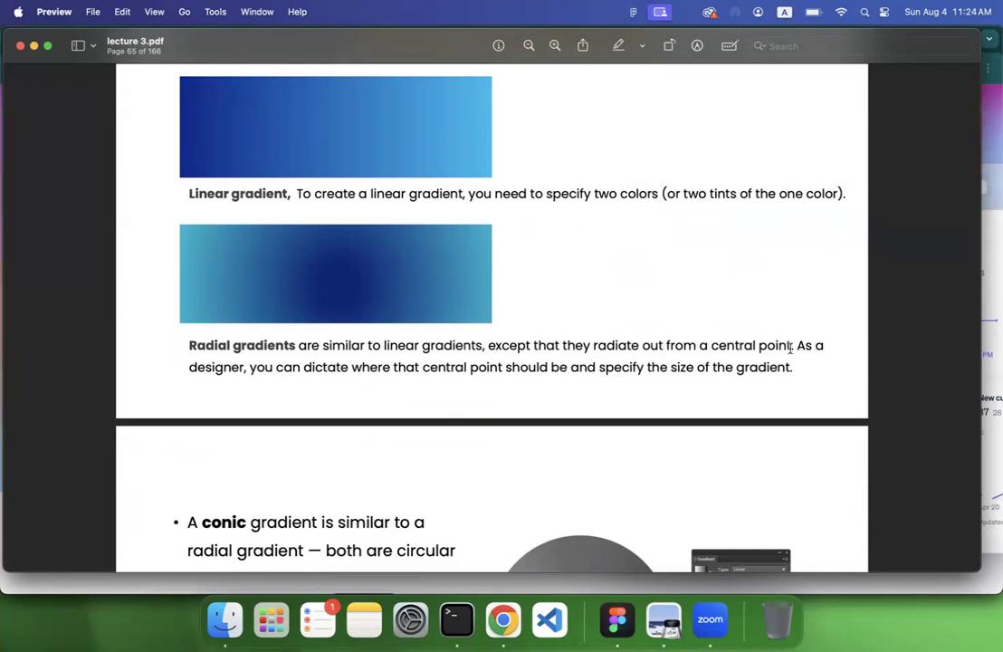
{"action": "scroll", "coordinate": [330, 380], "scroll_direction": "down", "scroll_amount": 1}
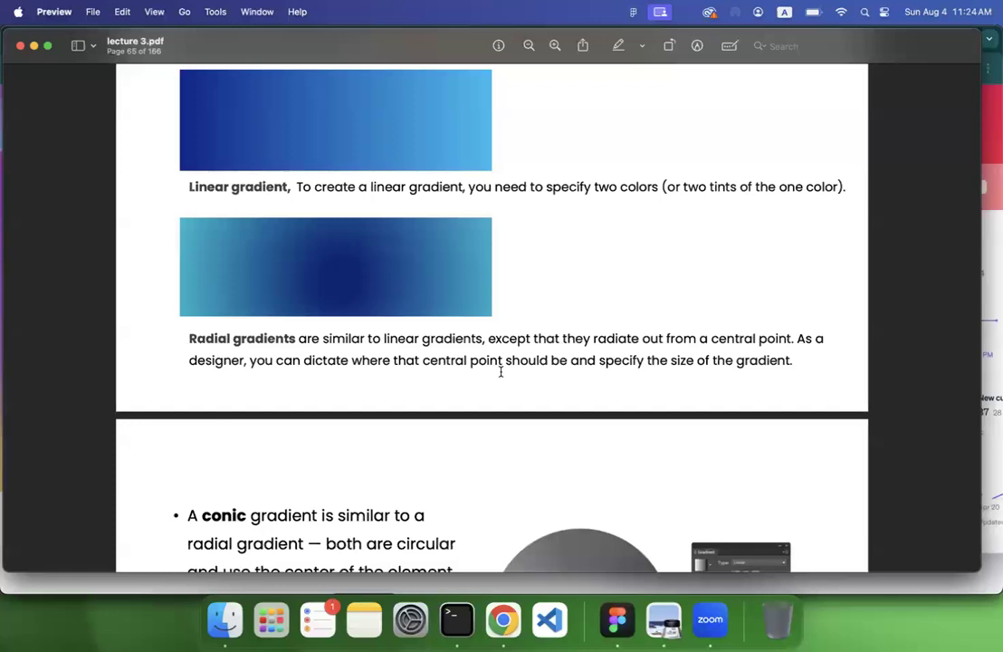
{"action": "scroll", "coordinate": [500, 371], "scroll_direction": "down", "scroll_amount": 2}
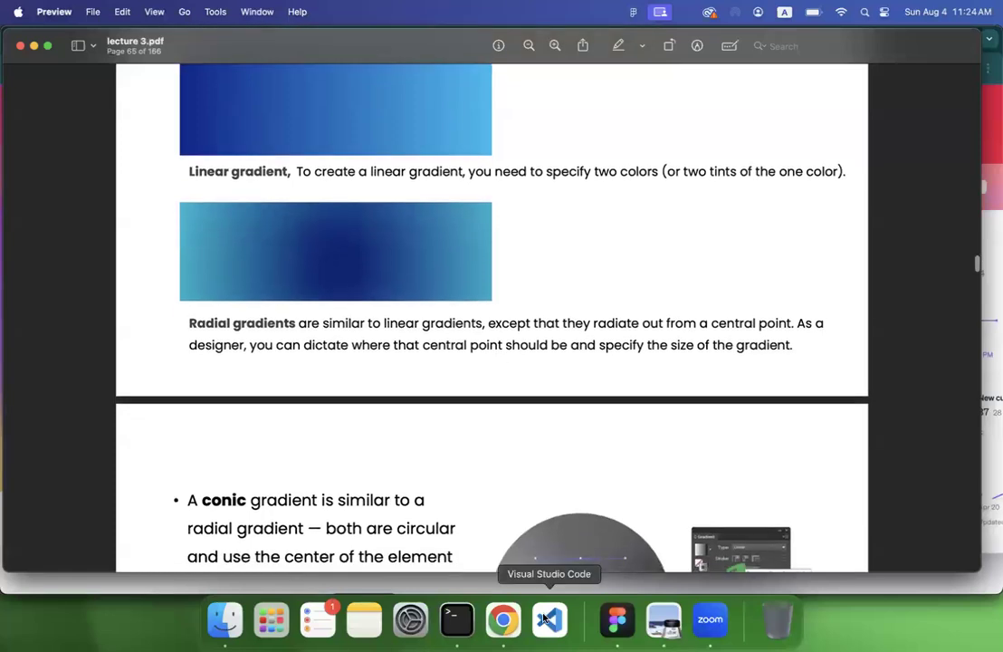
Step: Switch to Figma and enlarge Frame 1 to about 1055 × 771 by extending it from its lower-right corner
{"action": "left_click", "coordinate": [617, 619]}
{"action": "left_click", "coordinate": [340, 323]}
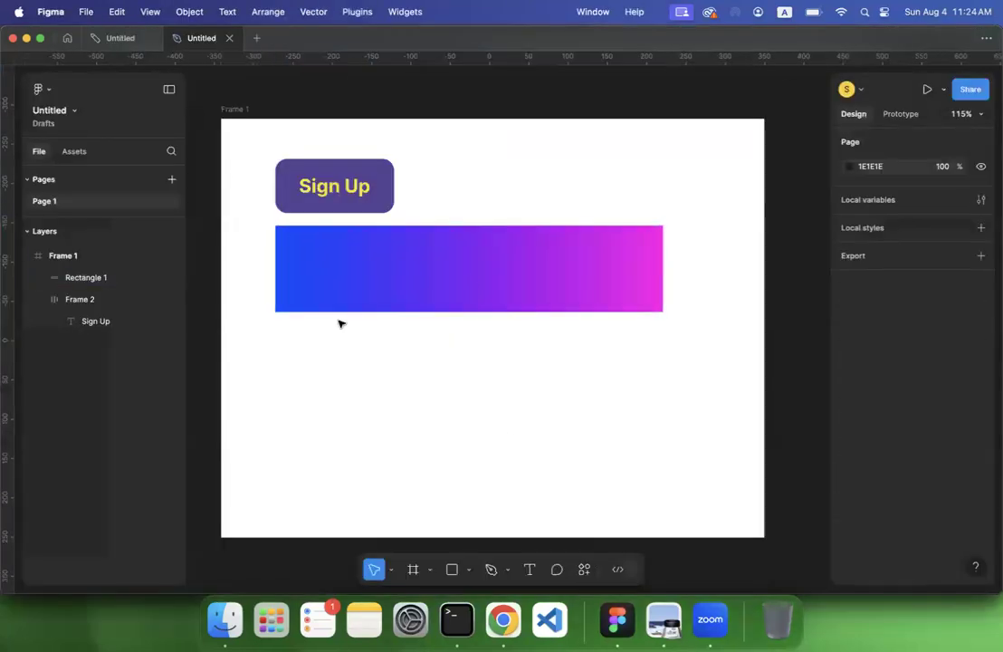
{"action": "scroll", "coordinate": [277, 148], "scroll_direction": "down", "scroll_amount": 5}
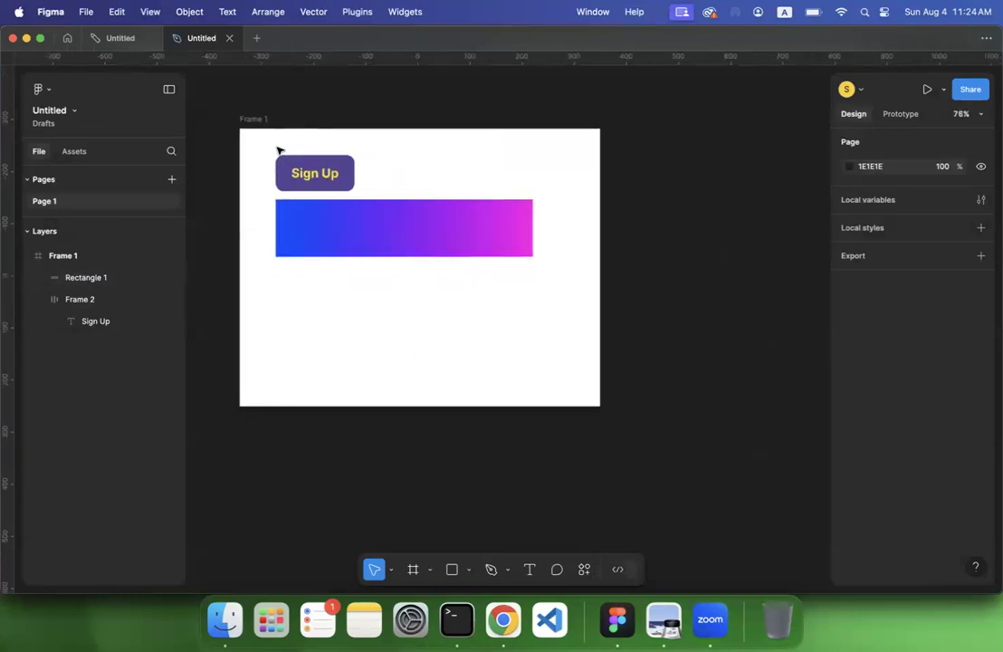
{"action": "left_click", "coordinate": [269, 127]}
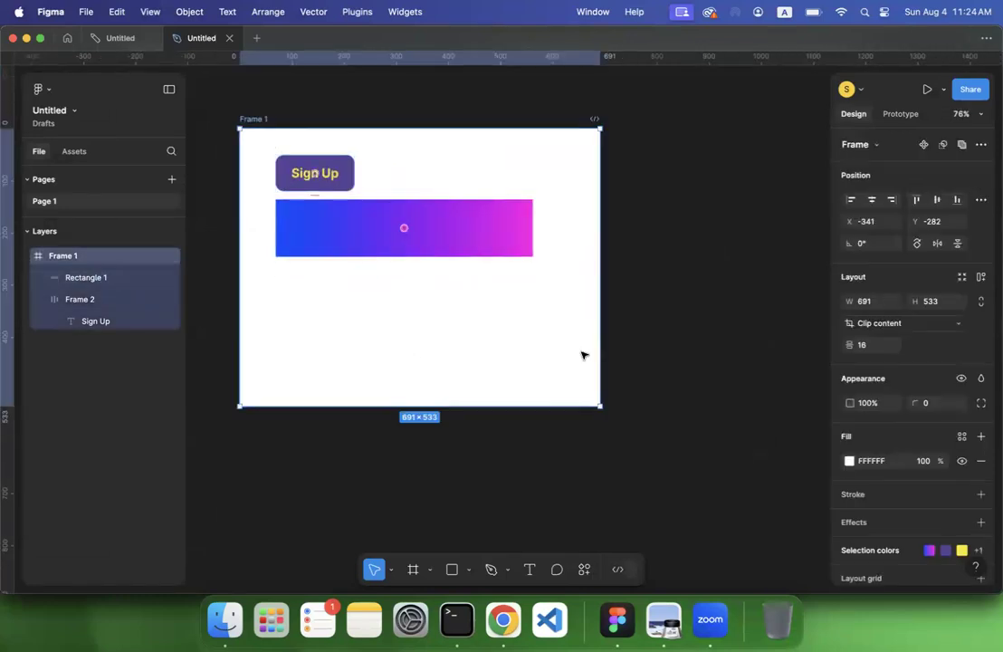
{"action": "left_click_drag", "start_coordinate": [707, 454], "coordinate": [794, 535]}
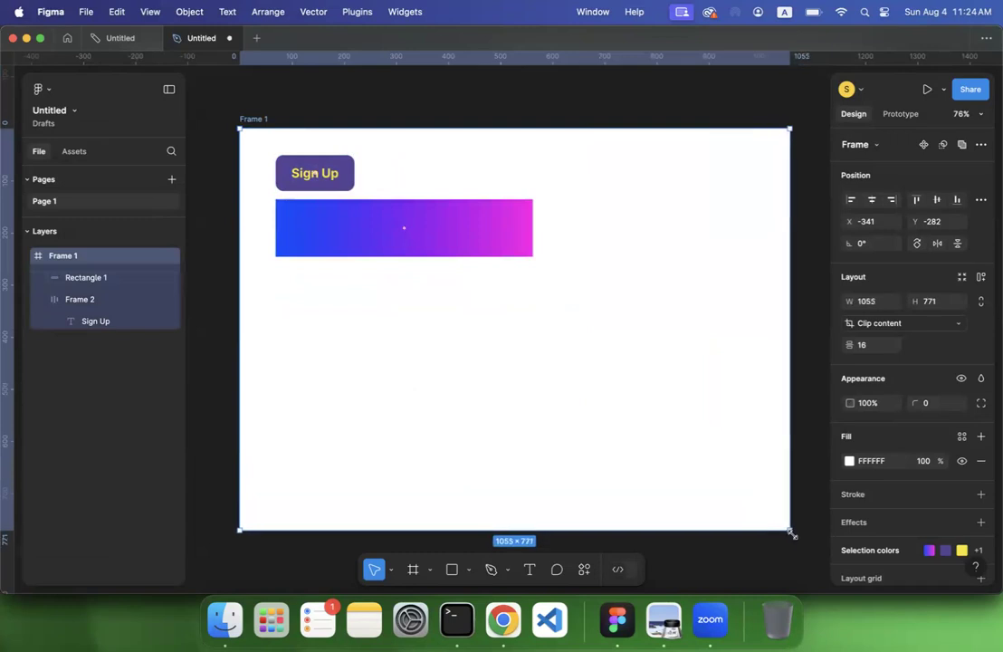
{"action": "left_click", "coordinate": [204, 217]}
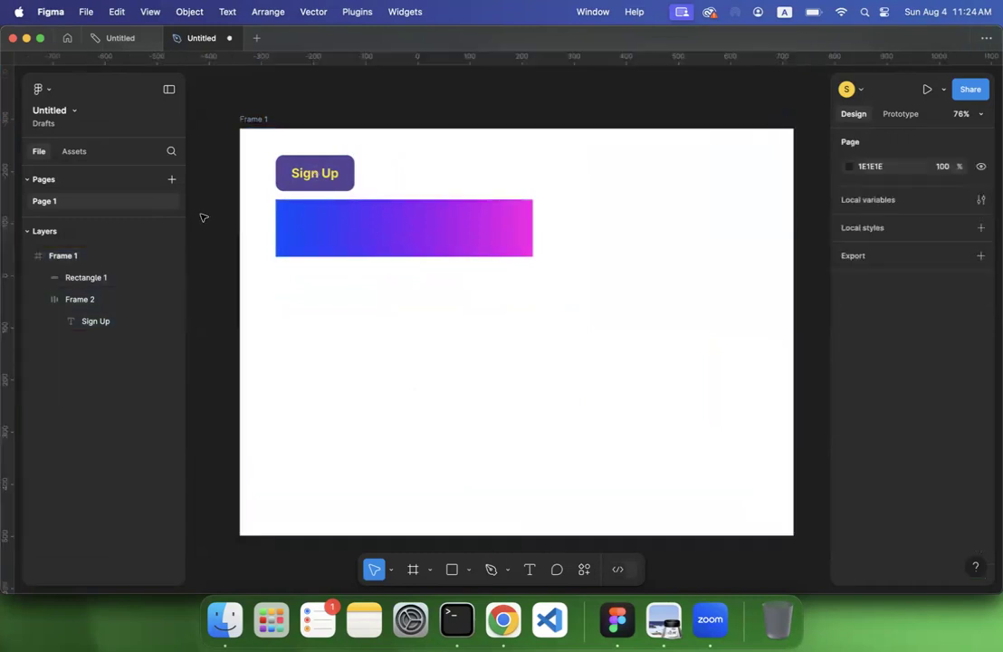
Step: Draw a square about 349 × 349 below the gradient rectangle and give it a linear gradient fill
{"action": "left_click", "coordinate": [451, 571]}
{"action": "mouse_move", "coordinate": [280, 278]}
{"action": "left_mouse_down"}
{"action": "mouse_move", "coordinate": [482, 448]}
{"action": "mouse_move", "coordinate": [461, 436]}
{"action": "left_mouse_up"}
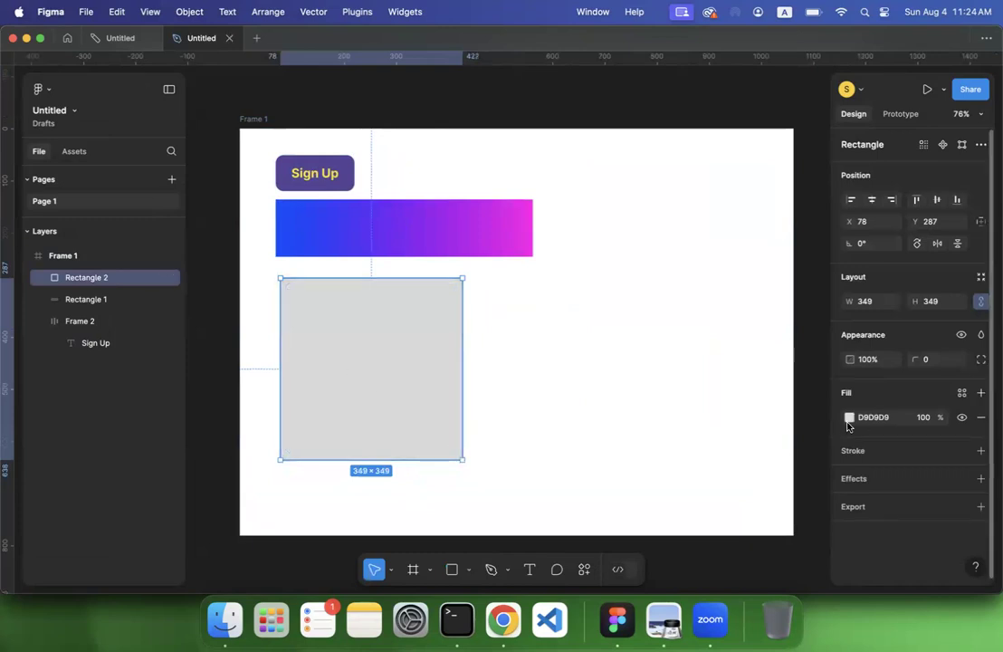
{"action": "left_click", "coordinate": [848, 422]}
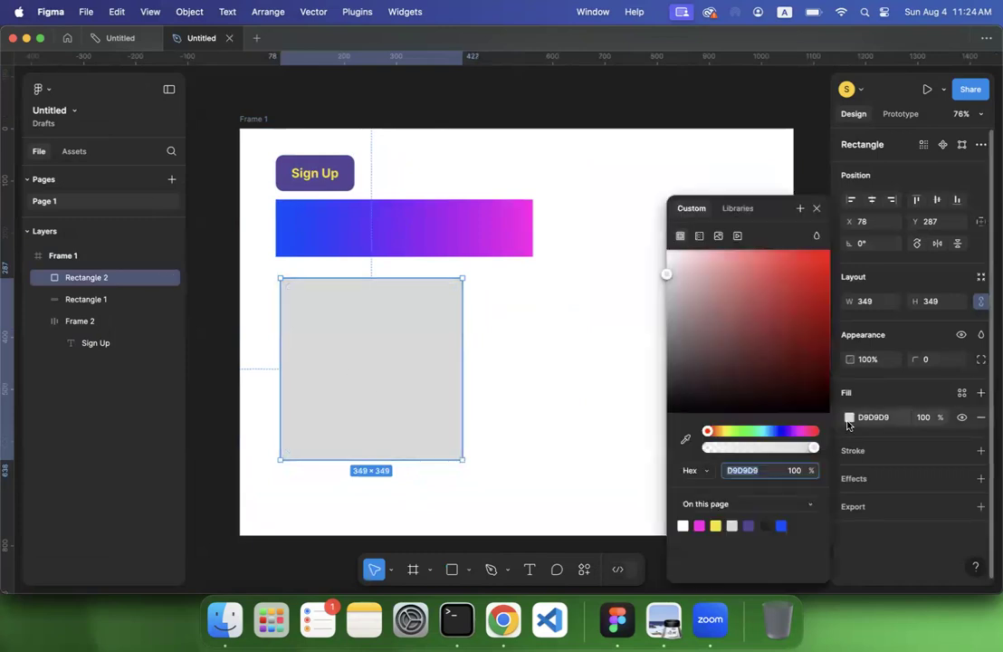
{"action": "left_click", "coordinate": [700, 236]}
Step: Set the square's gradient stops to dark indigo 2D1596 at 0% and blue 004DFF at 100%
{"action": "left_click", "coordinate": [720, 366]}
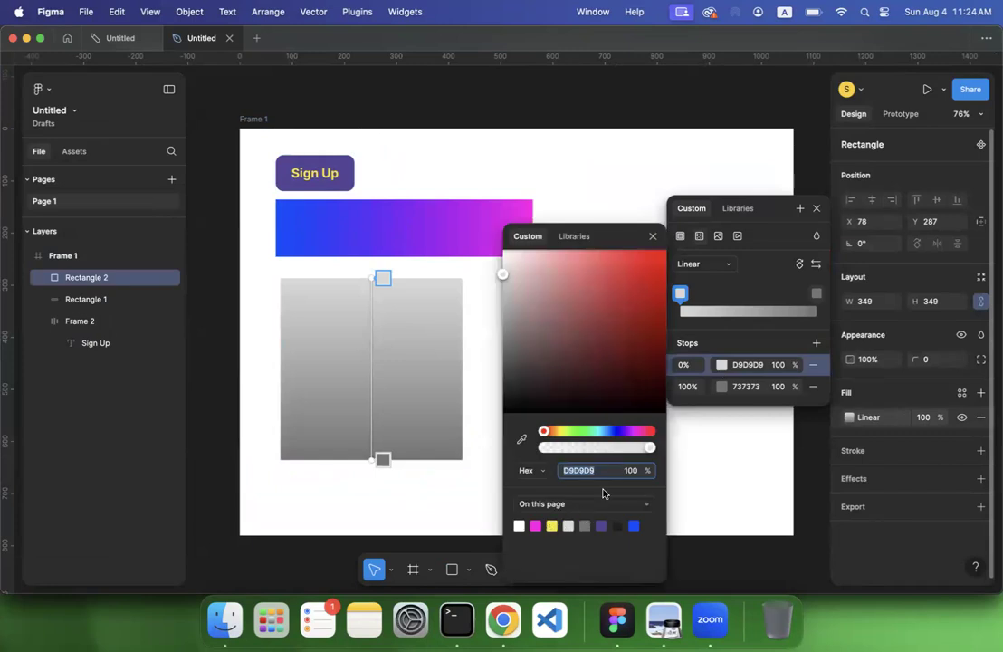
{"action": "left_click", "coordinate": [603, 525]}
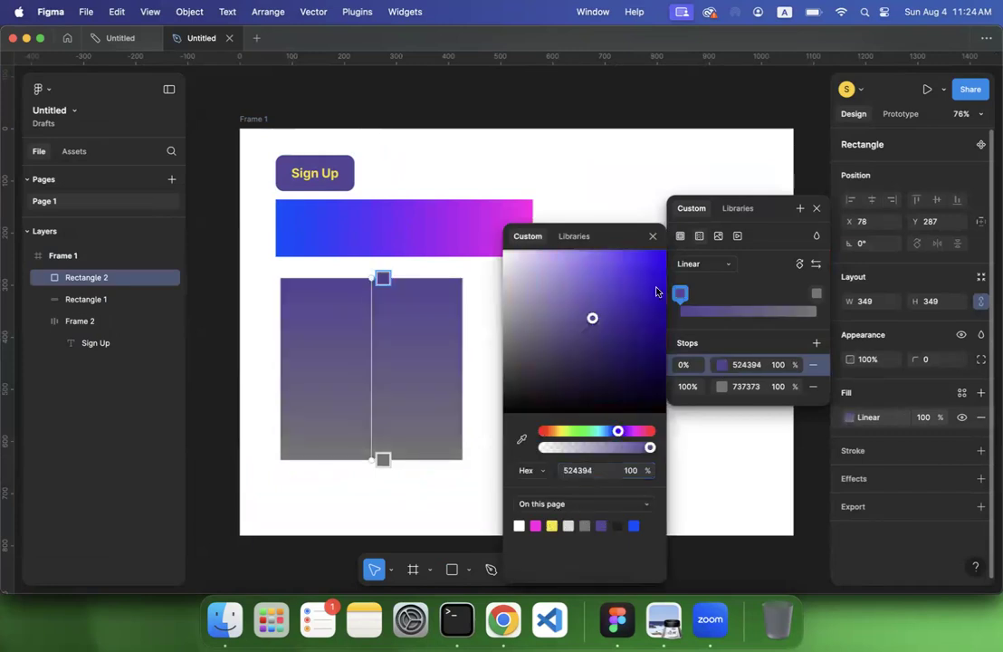
{"action": "left_click_drag", "start_coordinate": [618, 327], "coordinate": [642, 322]}
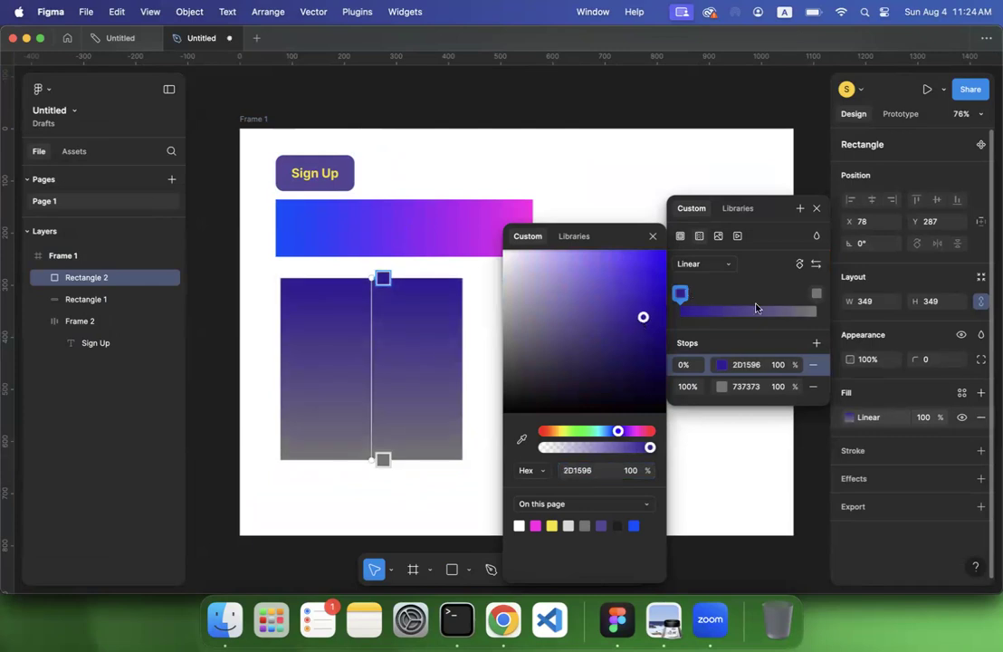
{"action": "left_click", "coordinate": [816, 296]}
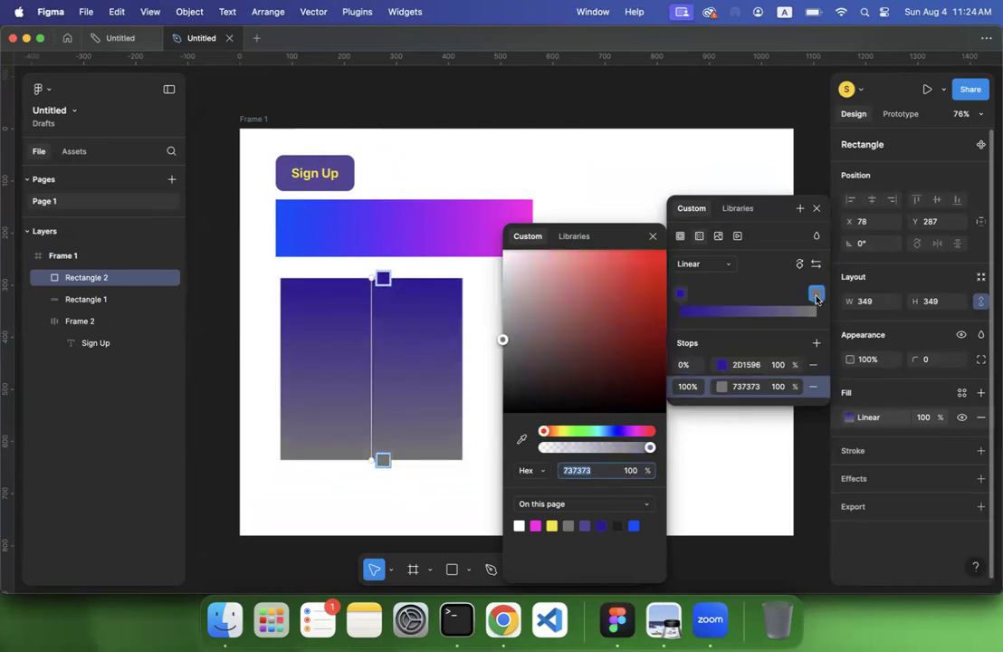
{"action": "left_click", "coordinate": [634, 525]}
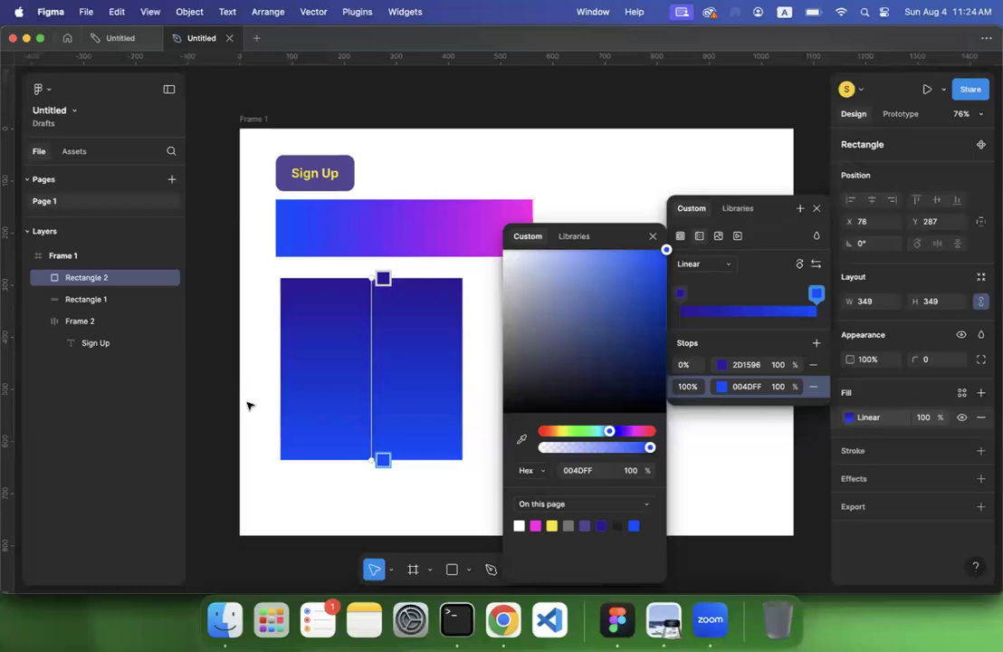
Step: Change the square's gradient to Radial and flip its stops to blue 004DFF at 0% and indigo 2D1596 at 100%
{"action": "left_click", "coordinate": [727, 264]}
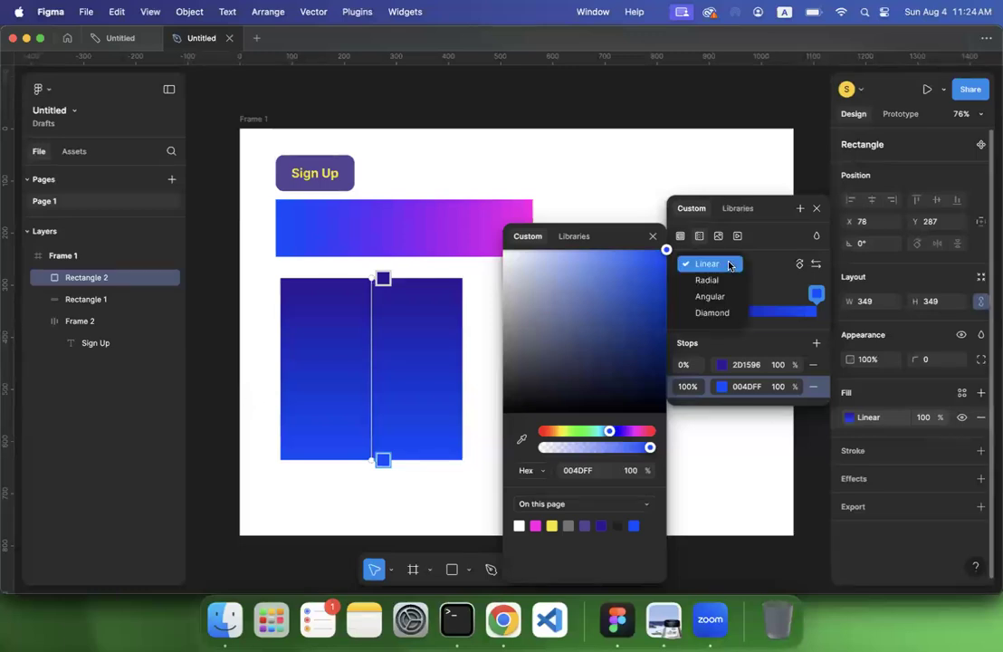
{"action": "left_click", "coordinate": [715, 279]}
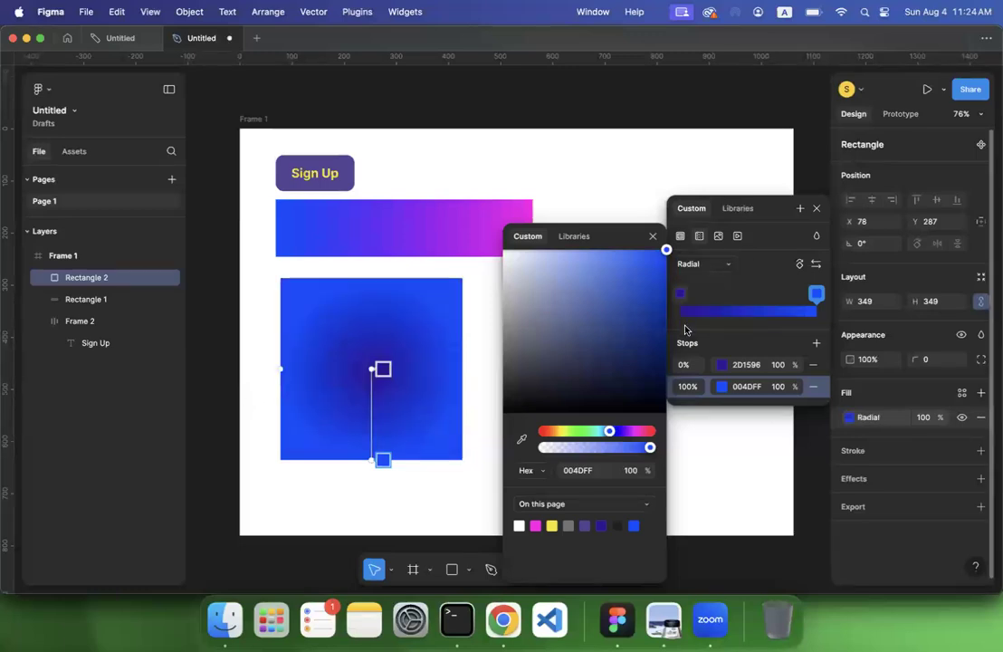
{"action": "left_click_drag", "start_coordinate": [804, 299], "coordinate": [834, 299]}
{"action": "left_click", "coordinate": [817, 265]}
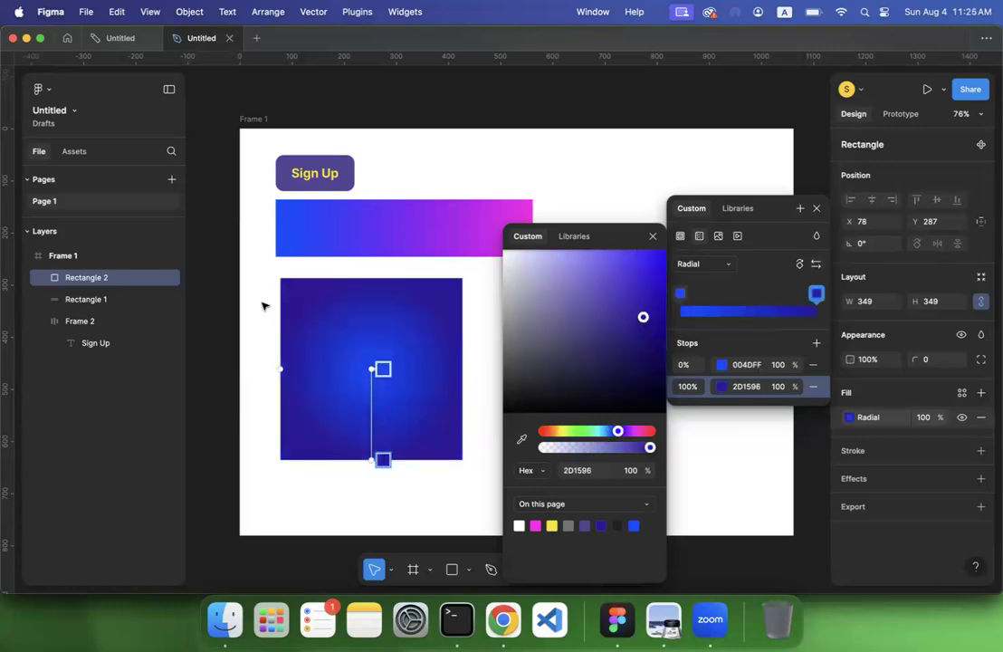
{"action": "left_click", "coordinate": [263, 306]}
{"action": "scroll", "coordinate": [379, 326], "scroll_direction": "up", "scroll_amount": 5}
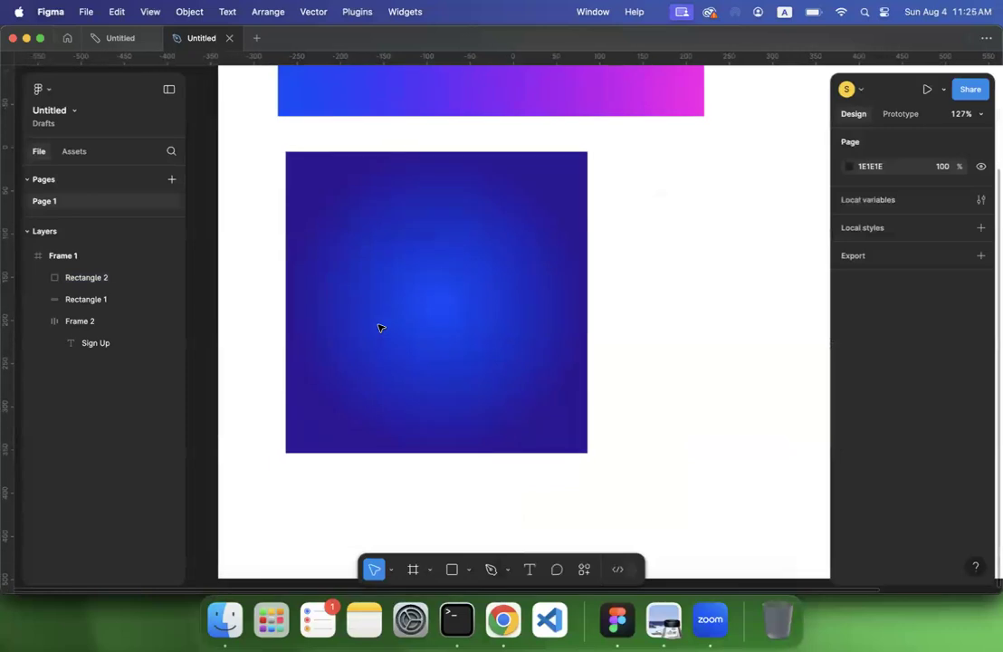
{"action": "scroll", "coordinate": [379, 327], "scroll_direction": "down", "scroll_amount": 5}
Step: Pull the radial gradient's end and width handles slightly inward from the square's edges, keeping the glow centred
{"action": "left_click", "coordinate": [418, 320]}
{"action": "double_click", "coordinate": [418, 319]}
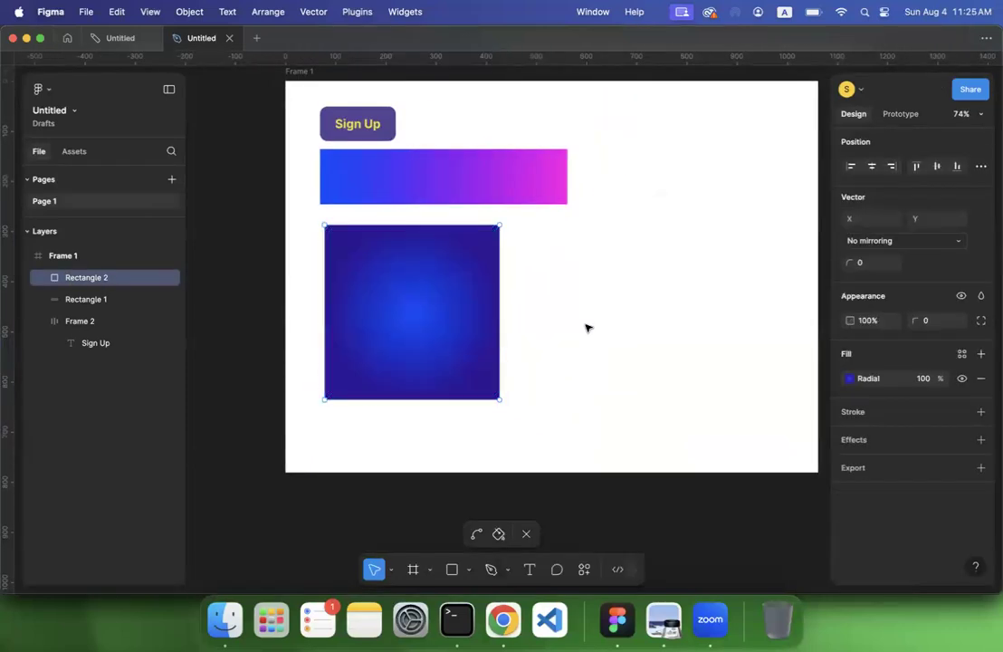
{"action": "key", "text": "Escape"}
{"action": "left_click", "coordinate": [849, 417]}
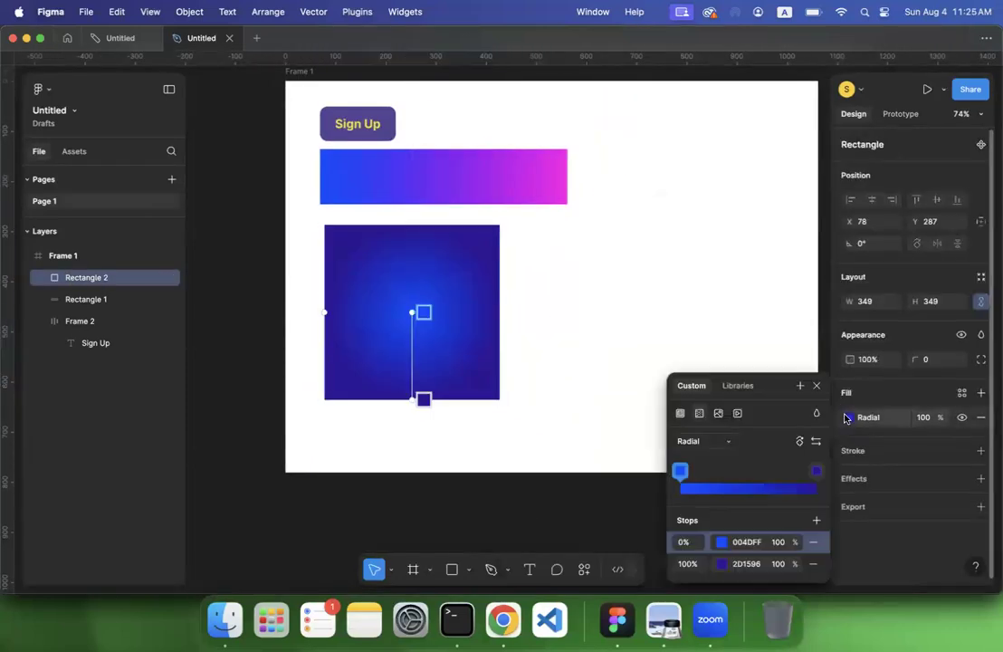
{"action": "mouse_move", "coordinate": [412, 313]}
{"action": "left_mouse_down"}
{"action": "mouse_move", "coordinate": [386, 291]}
{"action": "mouse_move", "coordinate": [416, 278]}
{"action": "mouse_move", "coordinate": [472, 319]}
{"action": "mouse_move", "coordinate": [471, 287]}
{"action": "mouse_move", "coordinate": [412, 312]}
{"action": "left_mouse_up"}
{"action": "mouse_move", "coordinate": [422, 399]}
{"action": "left_mouse_down"}
{"action": "mouse_move", "coordinate": [419, 385]}
{"action": "mouse_move", "coordinate": [412, 398]}
{"action": "mouse_move", "coordinate": [407, 352]}
{"action": "mouse_move", "coordinate": [407, 396]}
{"action": "left_mouse_up"}
{"action": "left_click_drag", "start_coordinate": [326, 307], "coordinate": [343, 289]}
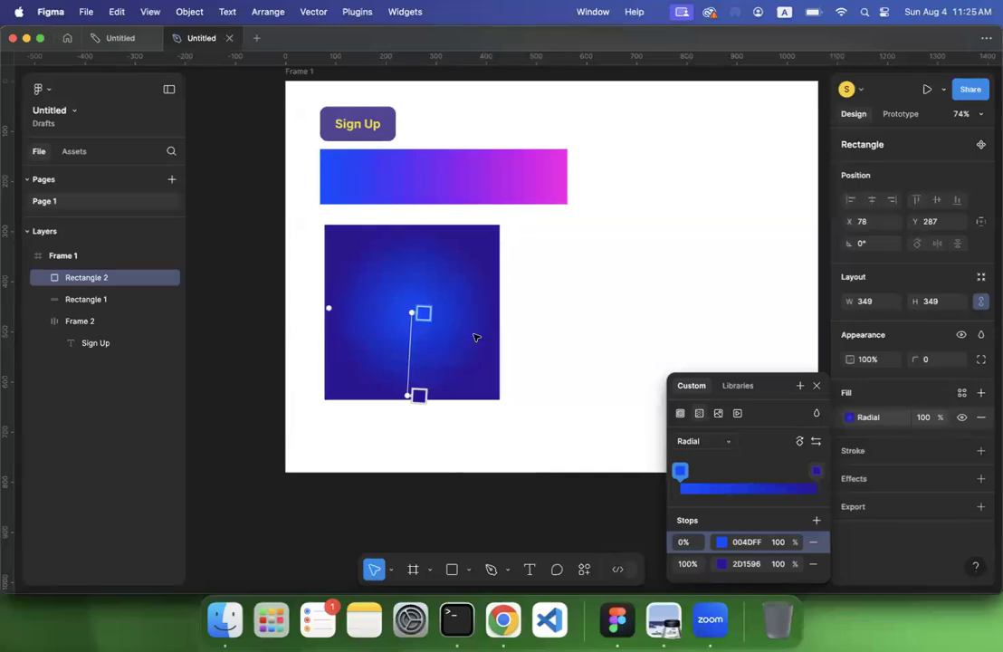
{"action": "left_click_drag", "start_coordinate": [415, 394], "coordinate": [409, 393]}
{"action": "left_click", "coordinate": [596, 313]}
{"action": "left_click", "coordinate": [594, 315]}
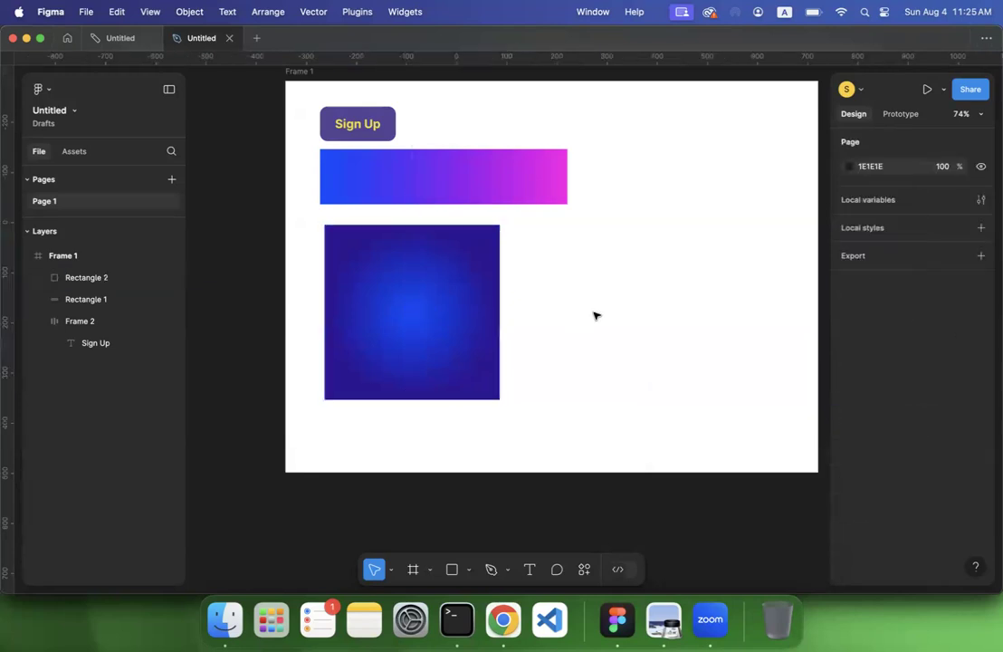
Step: Move the radial square to X 69, Y 269, aligned with the left edge of the blue-to-magenta rectangle
{"action": "left_click_drag", "start_coordinate": [458, 313], "coordinate": [430, 284]}
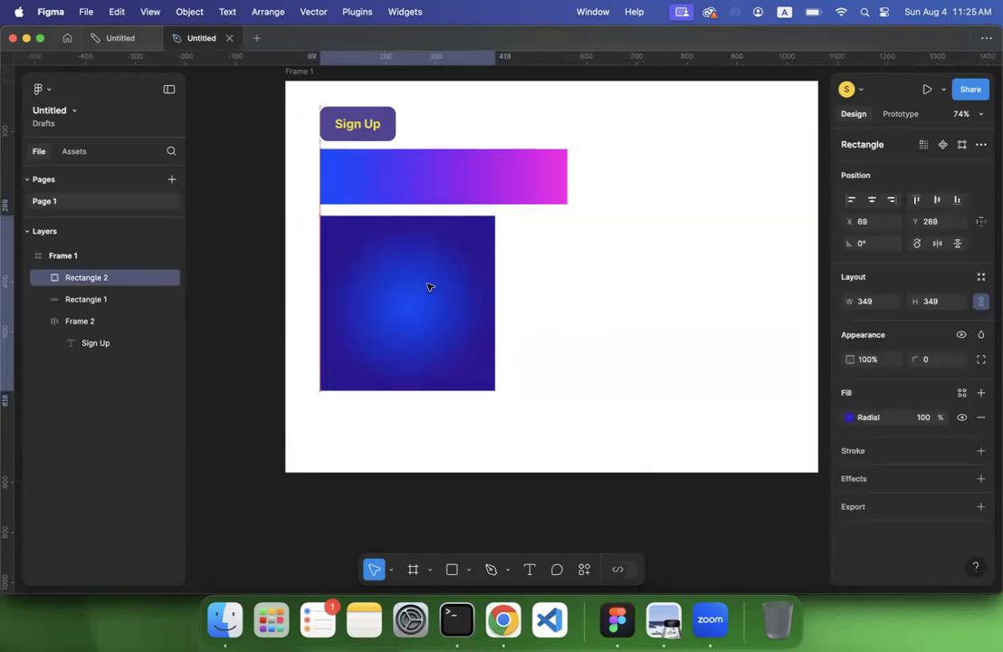
{"action": "left_click", "coordinate": [426, 182]}
{"action": "left_click", "coordinate": [421, 279]}
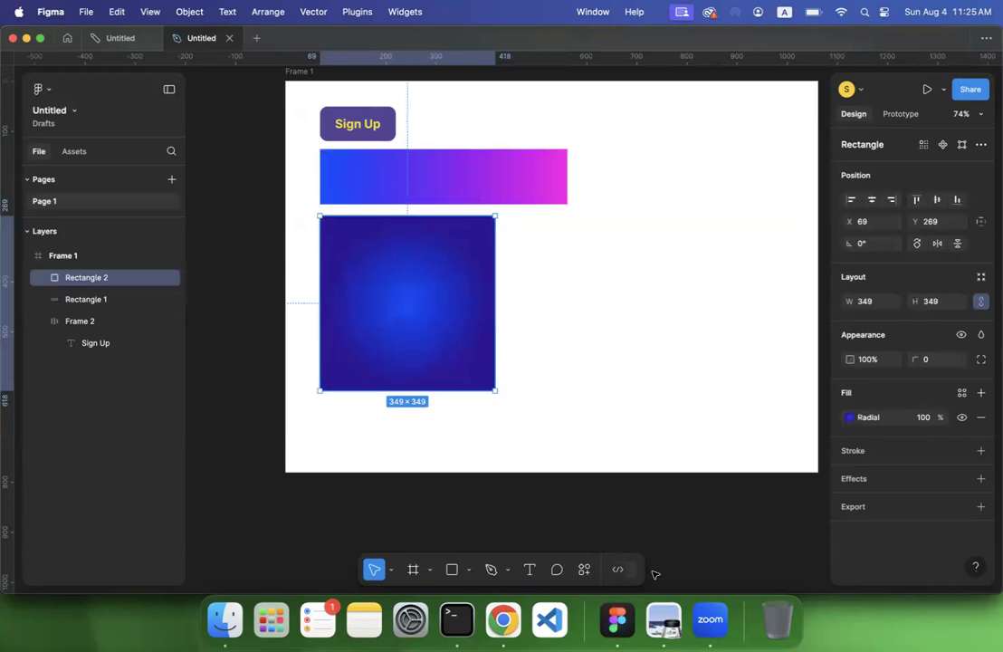
Step: Switch to lecture 3.pdf in Preview and read the conic gradient slide
{"action": "left_click", "coordinate": [664, 620]}
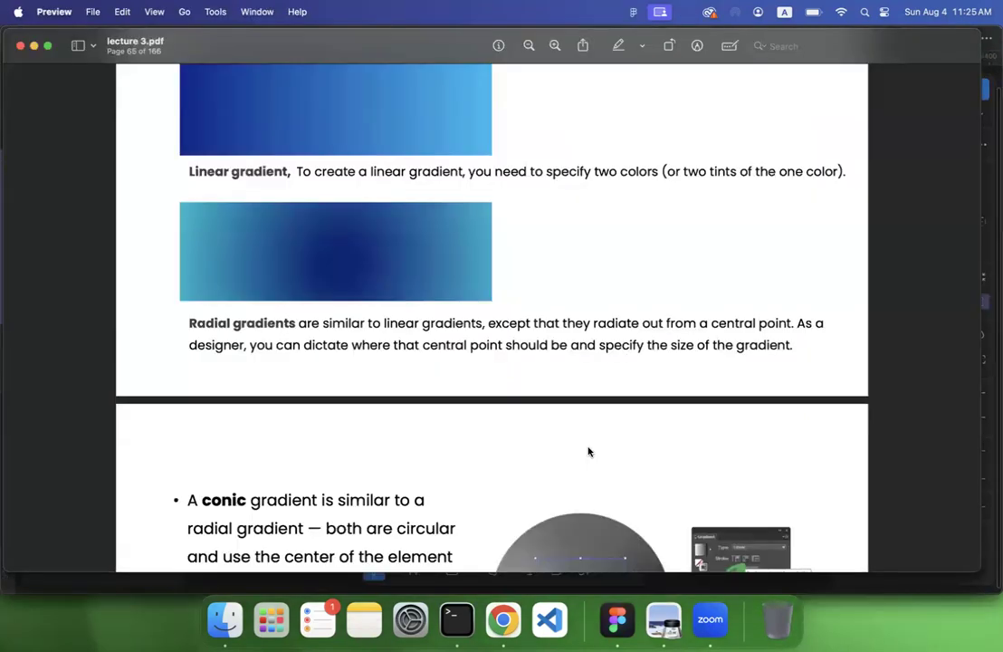
{"action": "scroll", "coordinate": [588, 450], "scroll_direction": "down", "scroll_amount": 5}
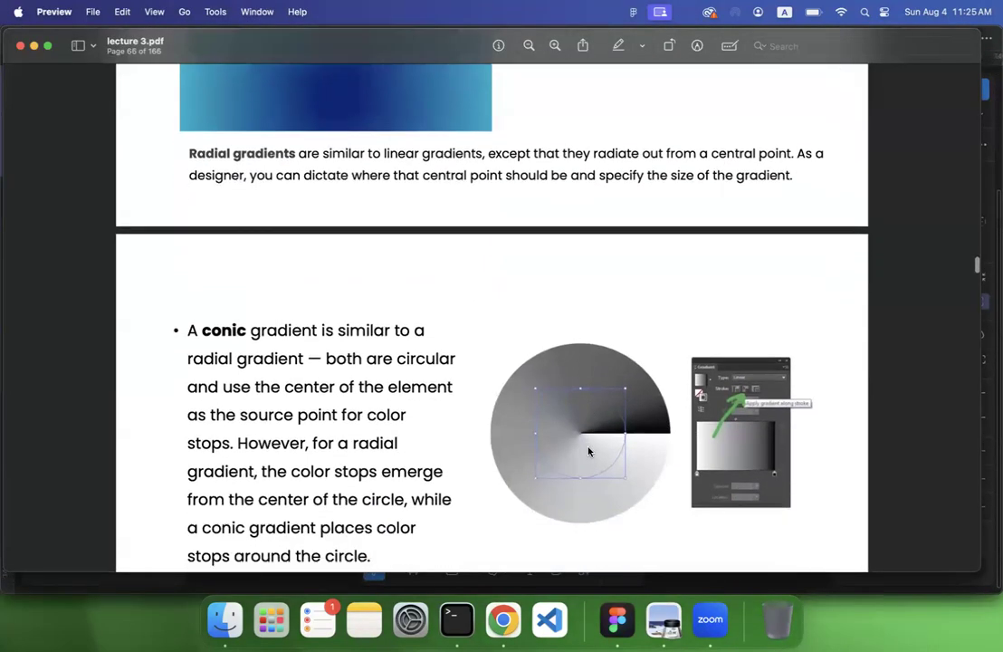
{"action": "scroll", "coordinate": [417, 398], "scroll_direction": "down", "scroll_amount": 2}
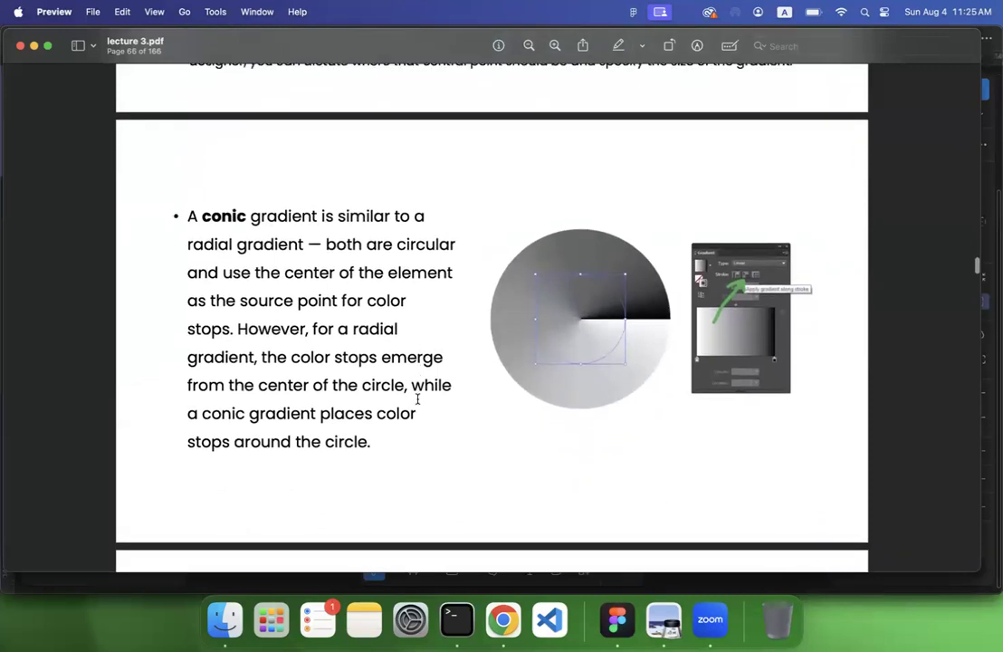
{"action": "scroll", "coordinate": [417, 398], "scroll_direction": "down", "scroll_amount": 1}
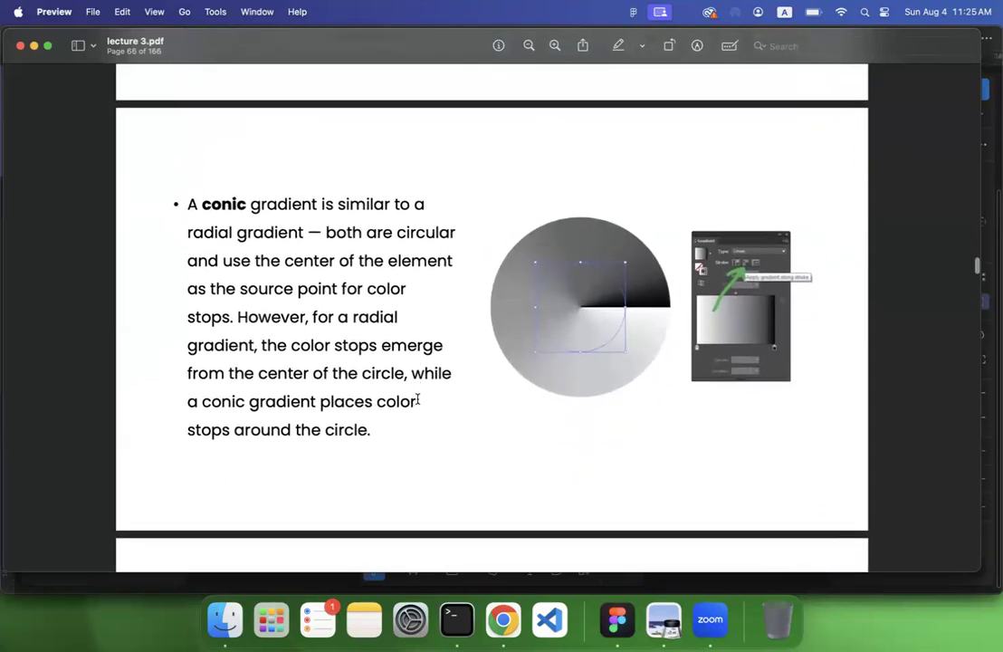
{"action": "scroll", "coordinate": [418, 400], "scroll_direction": "down", "scroll_amount": 1}
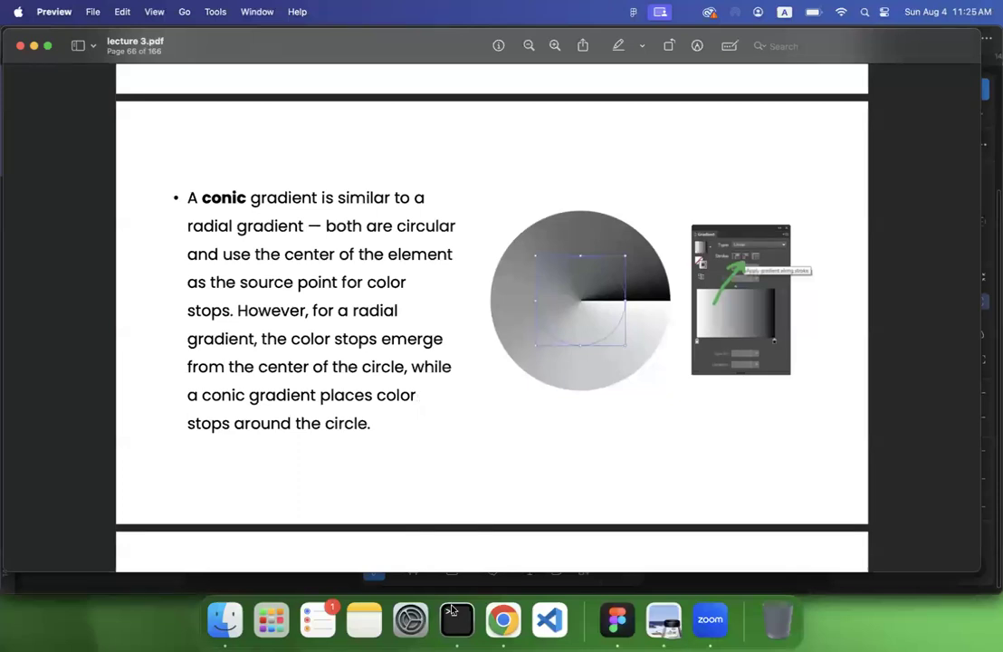
Step: Switch to Figma and duplicate the radial square, placing the copy beside it at X 443, Y 269
{"action": "left_click", "coordinate": [617, 619]}
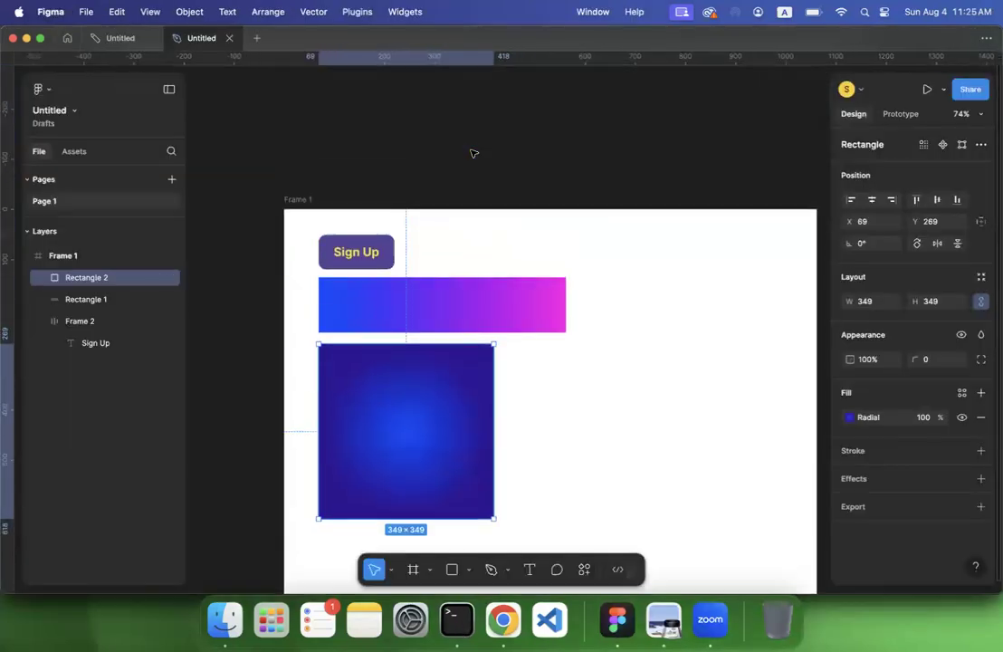
{"action": "scroll", "coordinate": [450, 204], "scroll_direction": "down", "scroll_amount": 3}
{"action": "key", "text": "super+d"}
{"action": "left_click_drag", "start_coordinate": [418, 302], "coordinate": [606, 301]}
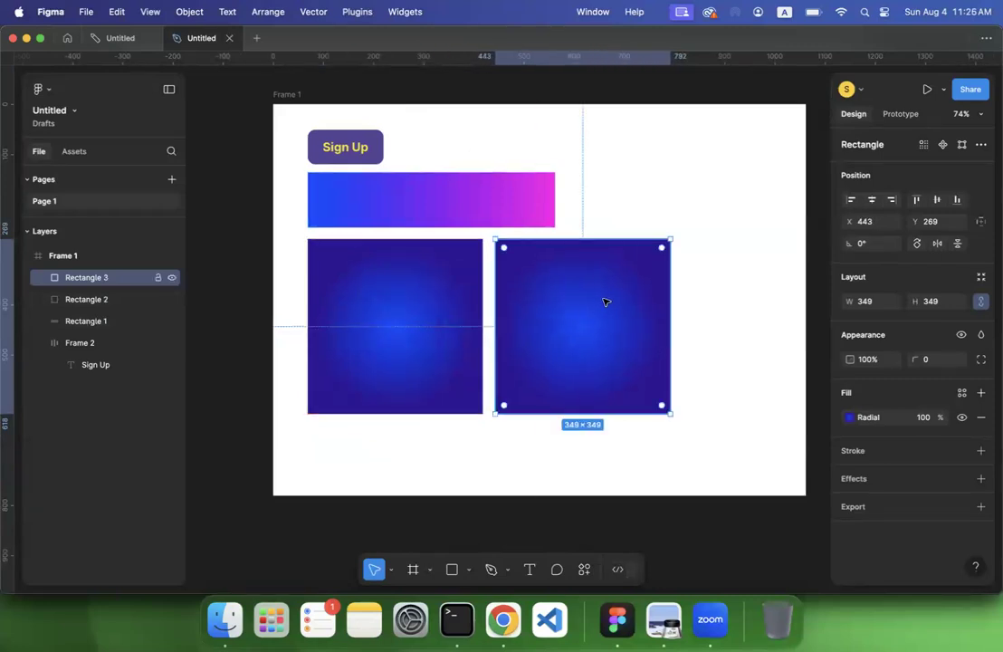
Step: Change the duplicated square's gradient type to Angular
{"action": "left_click", "coordinate": [850, 417]}
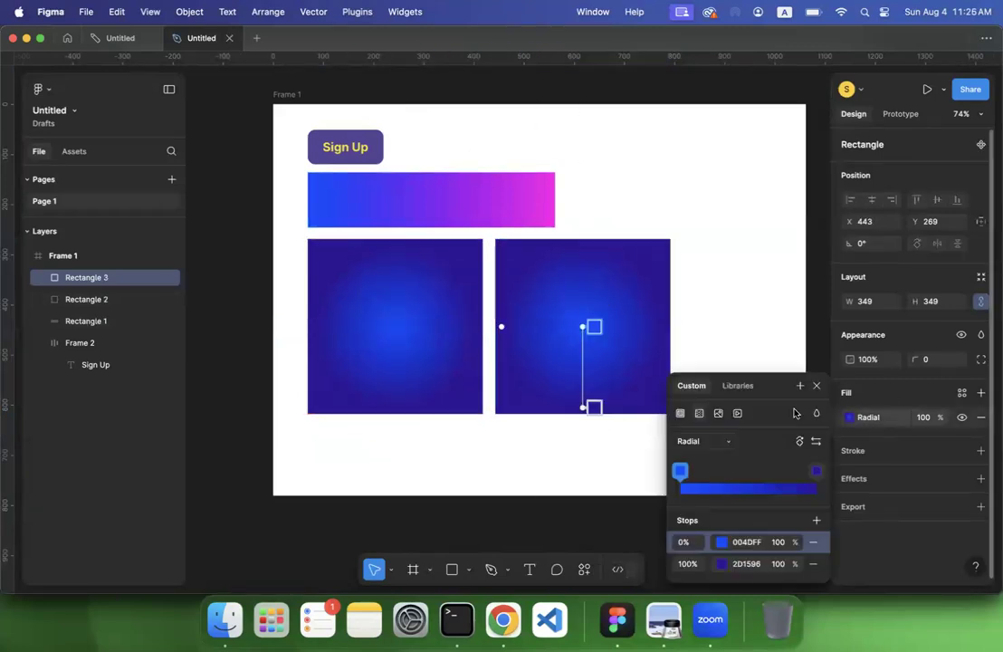
{"action": "left_click", "coordinate": [725, 443]}
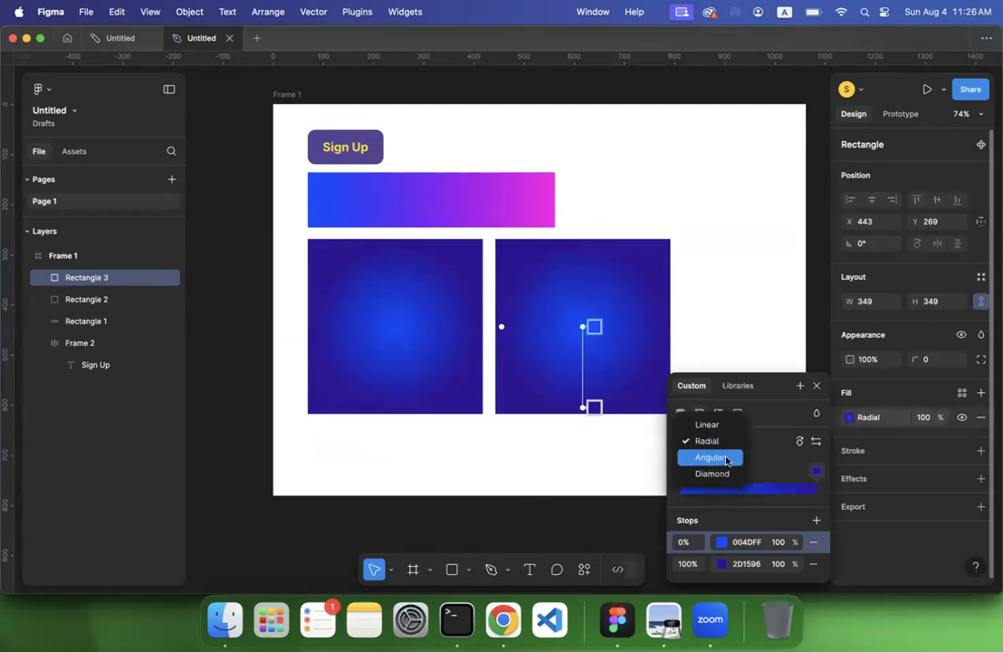
{"action": "left_click", "coordinate": [711, 457]}
{"action": "scroll", "coordinate": [625, 390], "scroll_direction": "right", "scroll_amount": 2}
{"action": "scroll", "coordinate": [625, 390], "scroll_direction": "down", "scroll_amount": 1}
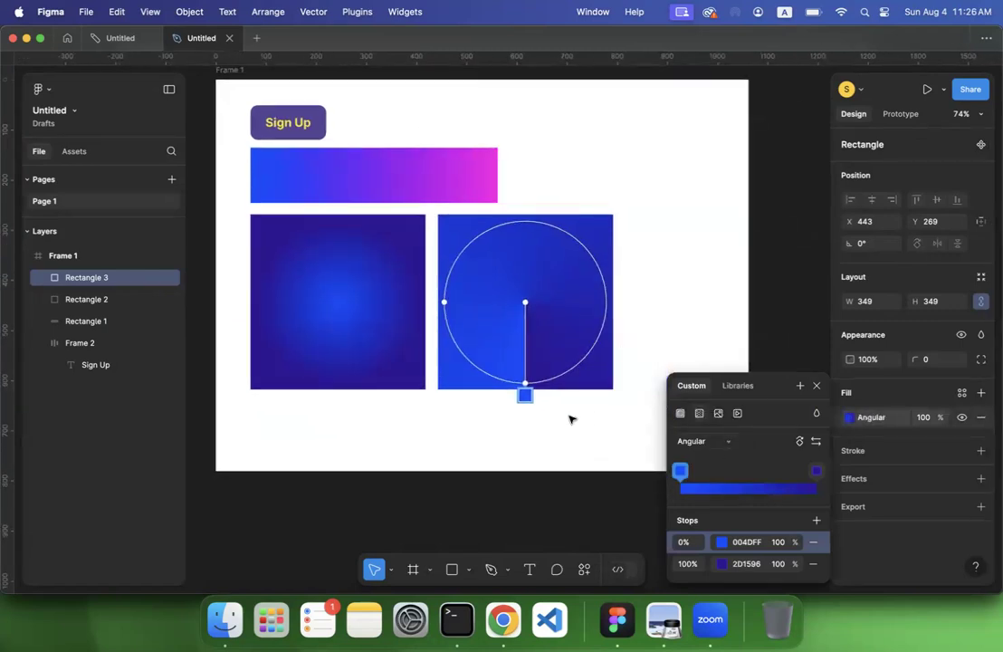
{"action": "key", "text": "Escape"}
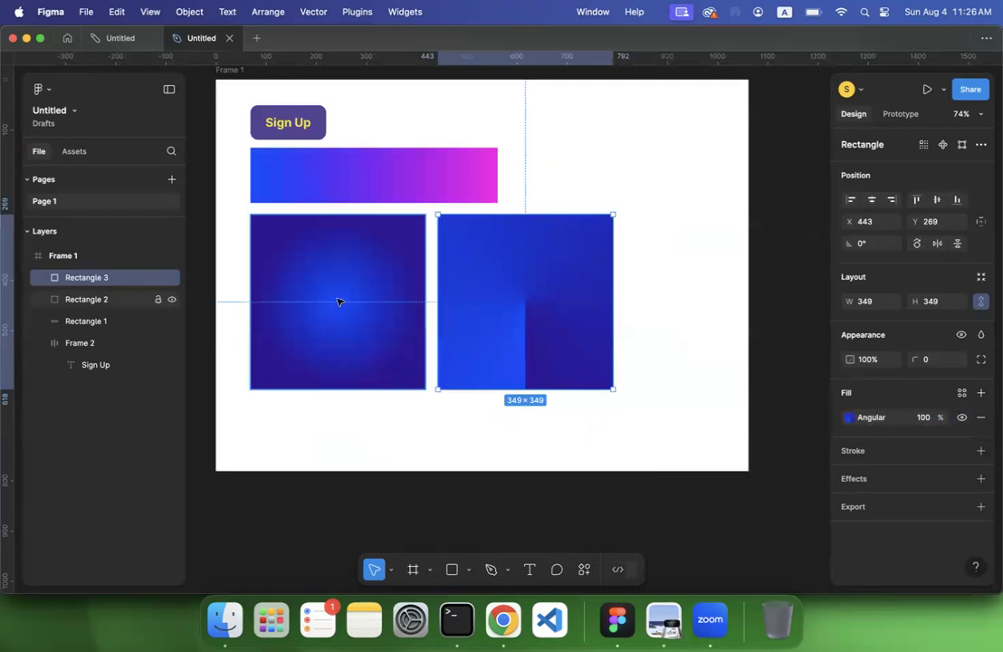
Step: Rotate the angular gradient so its start stop points straight up, and shrink its circle to about half the square's width
{"action": "double_click", "coordinate": [533, 365]}
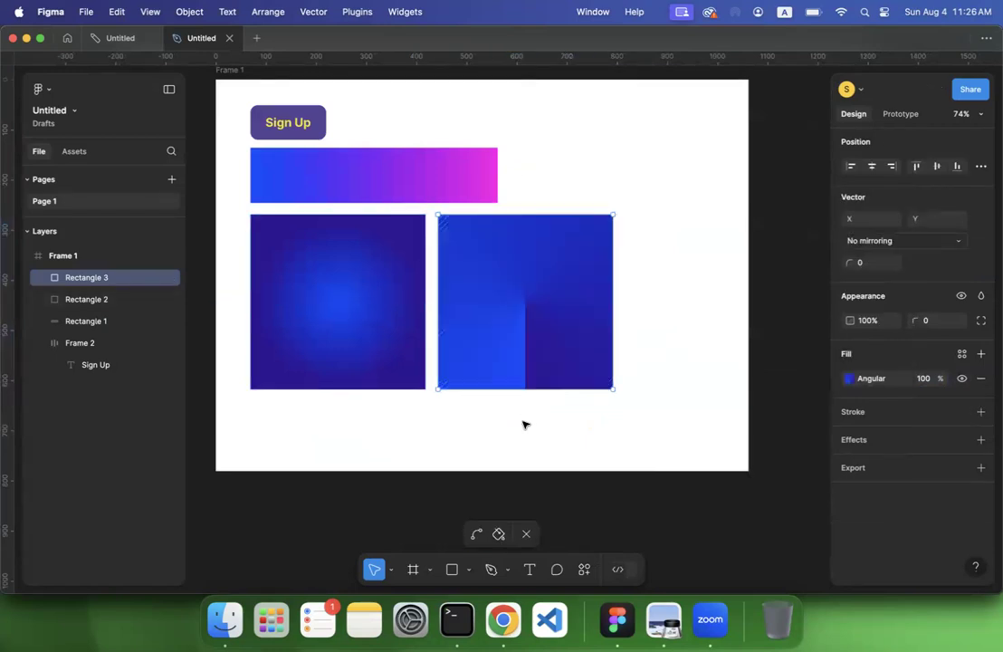
{"action": "key", "text": "Escape"}
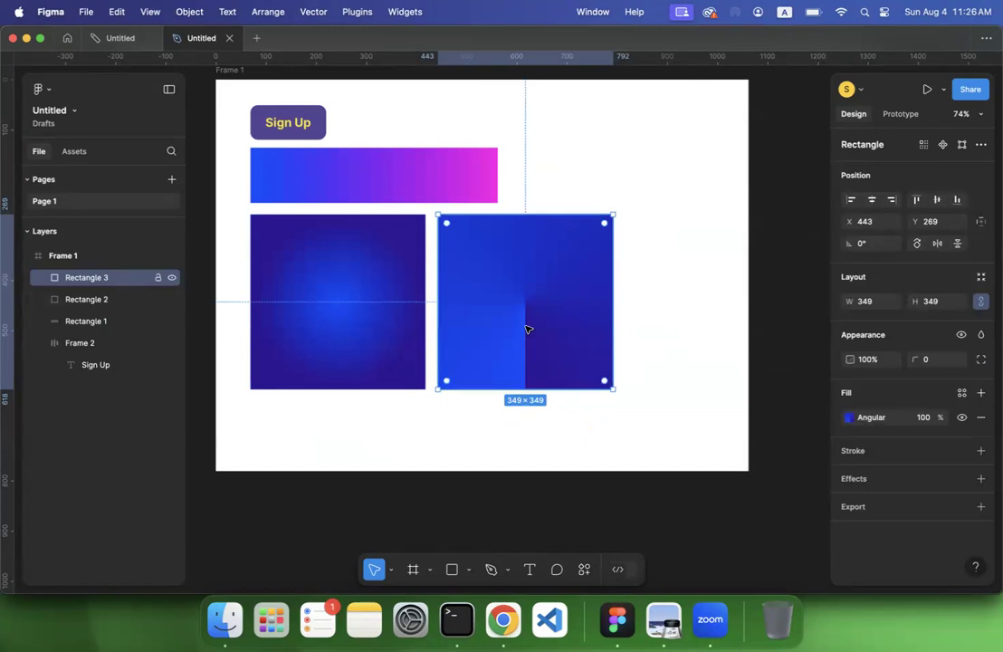
{"action": "left_click", "coordinate": [848, 418]}
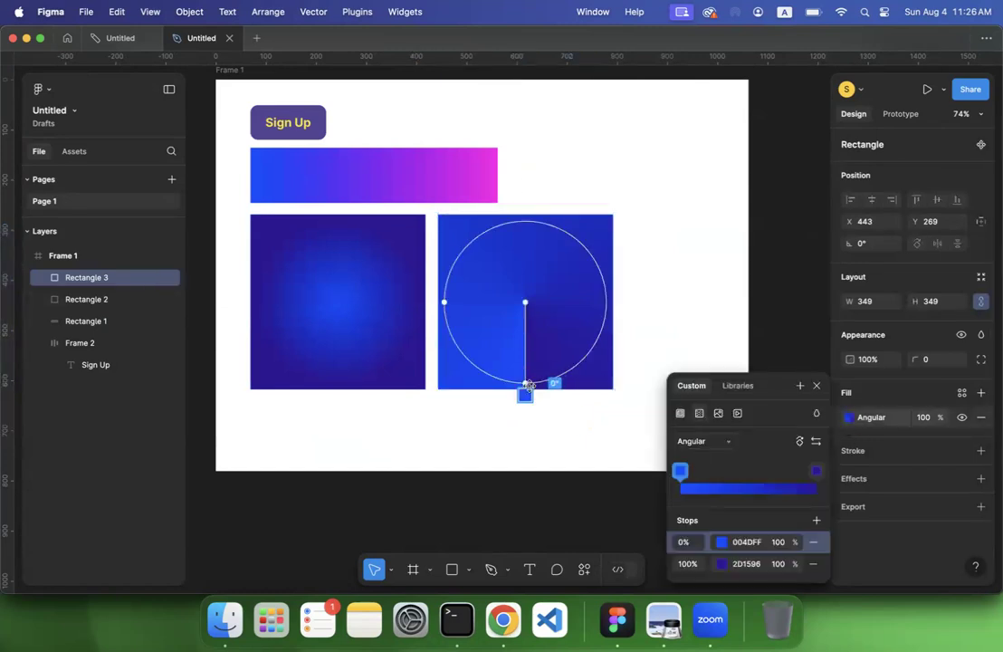
{"action": "left_click_drag", "start_coordinate": [525, 391], "coordinate": [525, 248]}
{"action": "left_click_drag", "start_coordinate": [564, 301], "coordinate": [556, 392]}
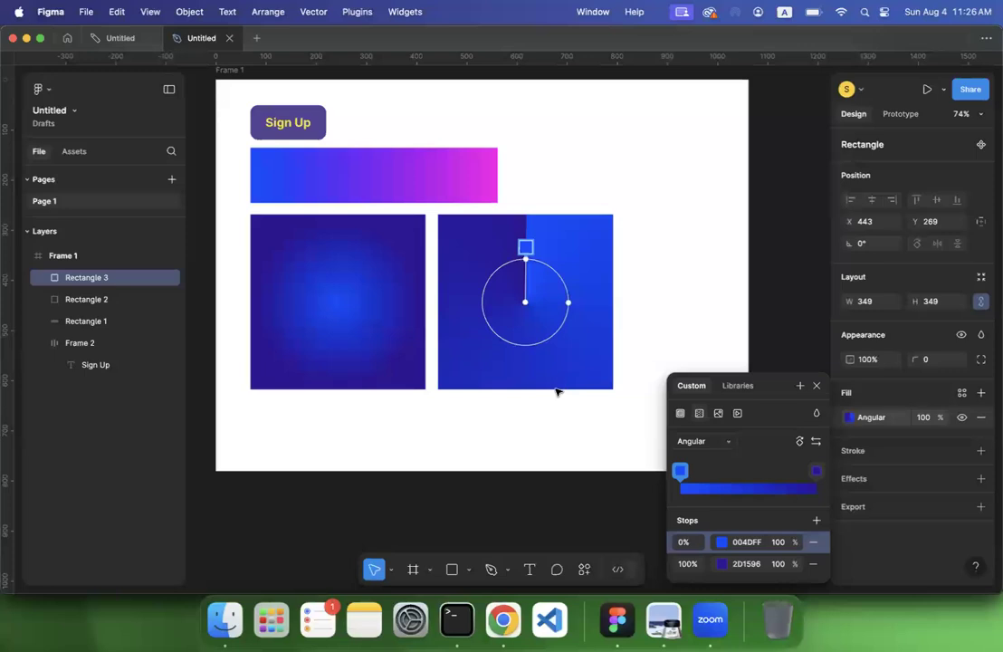
{"action": "key", "text": "Escape"}
{"action": "key", "text": "Escape"}
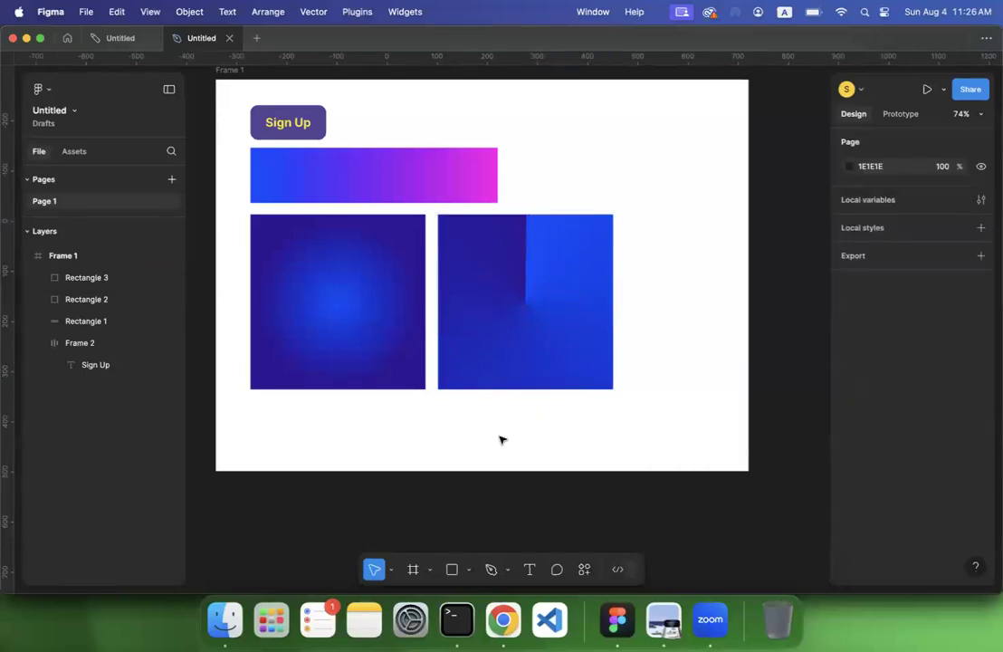
Step: Switch to lecture 3.pdf in Preview and view the title slide on tips for creating an impressive gradient
{"action": "left_click", "coordinate": [664, 624]}
{"action": "scroll", "coordinate": [526, 377], "scroll_direction": "down", "scroll_amount": 1}
{"action": "scroll", "coordinate": [525, 377], "scroll_direction": "down", "scroll_amount": 10}
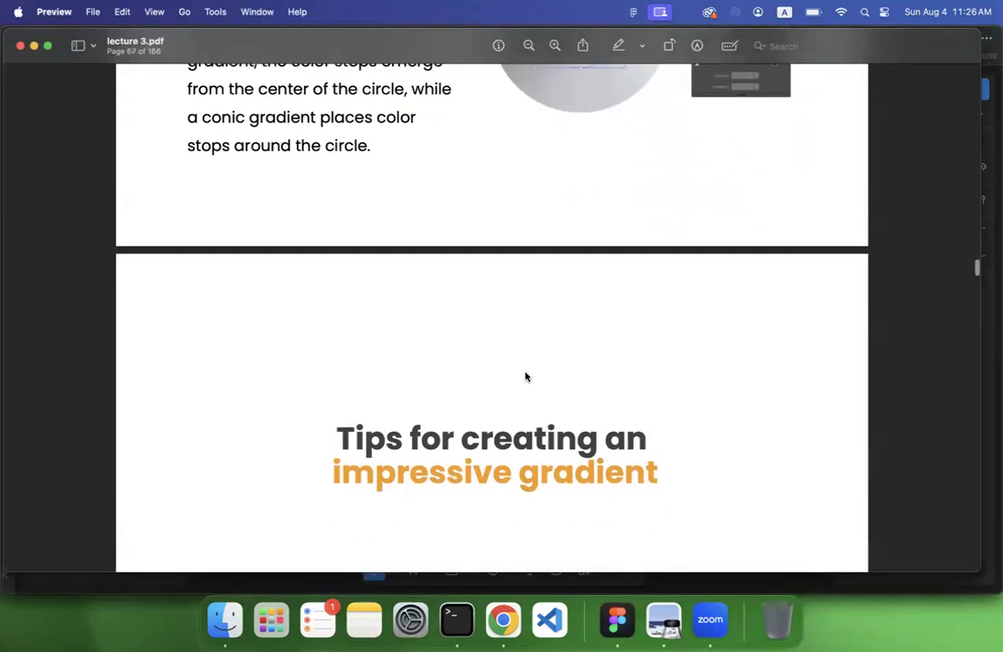
{"action": "scroll", "coordinate": [525, 377], "scroll_direction": "down", "scroll_amount": 5}
{"action": "scroll", "coordinate": [525, 377], "scroll_direction": "up", "scroll_amount": 8}
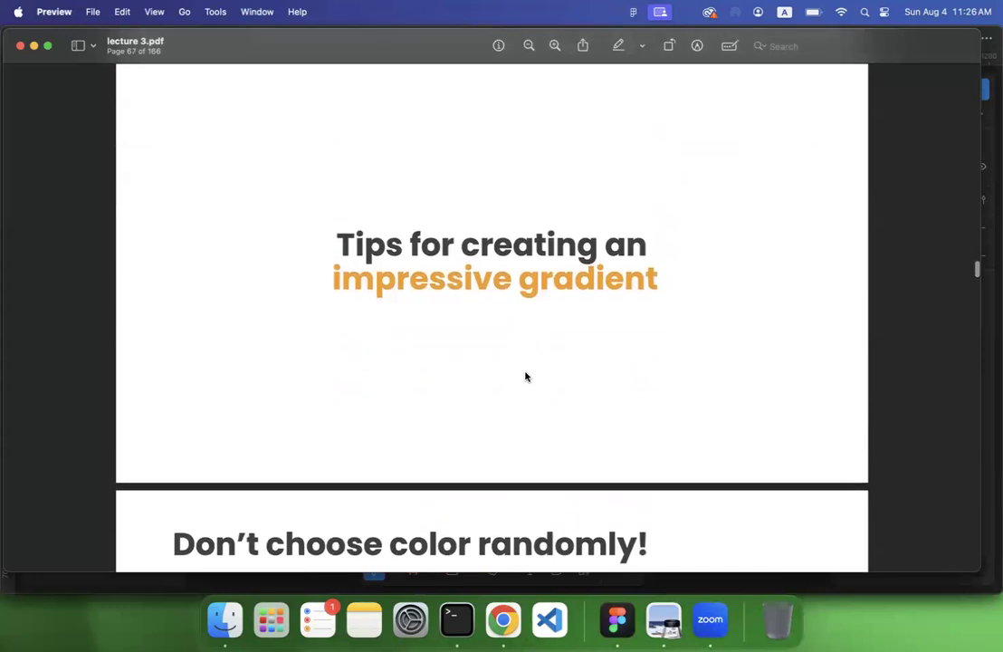
{"action": "scroll", "coordinate": [525, 376], "scroll_direction": "down", "scroll_amount": 1}
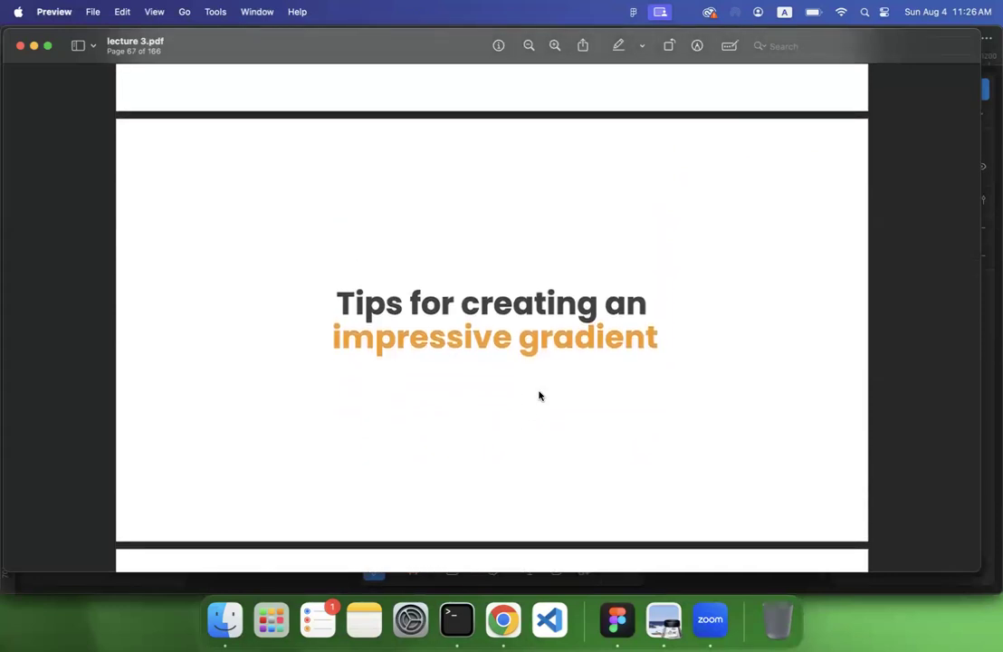
Step: Switch to Figma and duplicate the angular square, placing the copy 25 to its right at X 817, Y 269
{"action": "left_click", "coordinate": [617, 619]}
{"action": "left_click", "coordinate": [574, 349]}
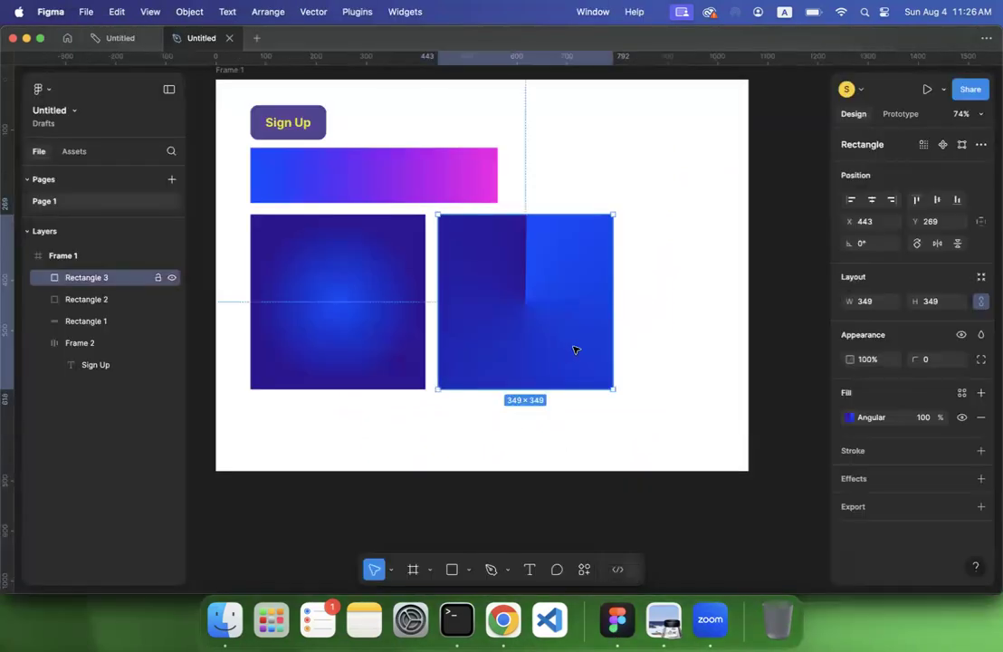
{"action": "left_click", "coordinate": [848, 418]}
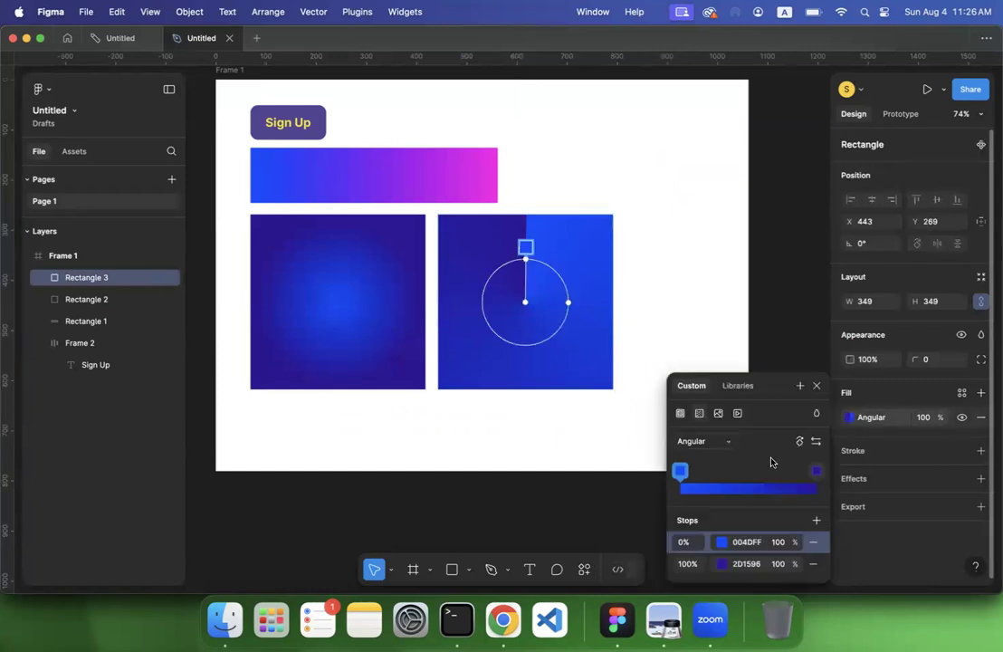
{"action": "left_click", "coordinate": [712, 441]}
{"action": "left_click", "coordinate": [506, 463]}
{"action": "left_click", "coordinate": [536, 367]}
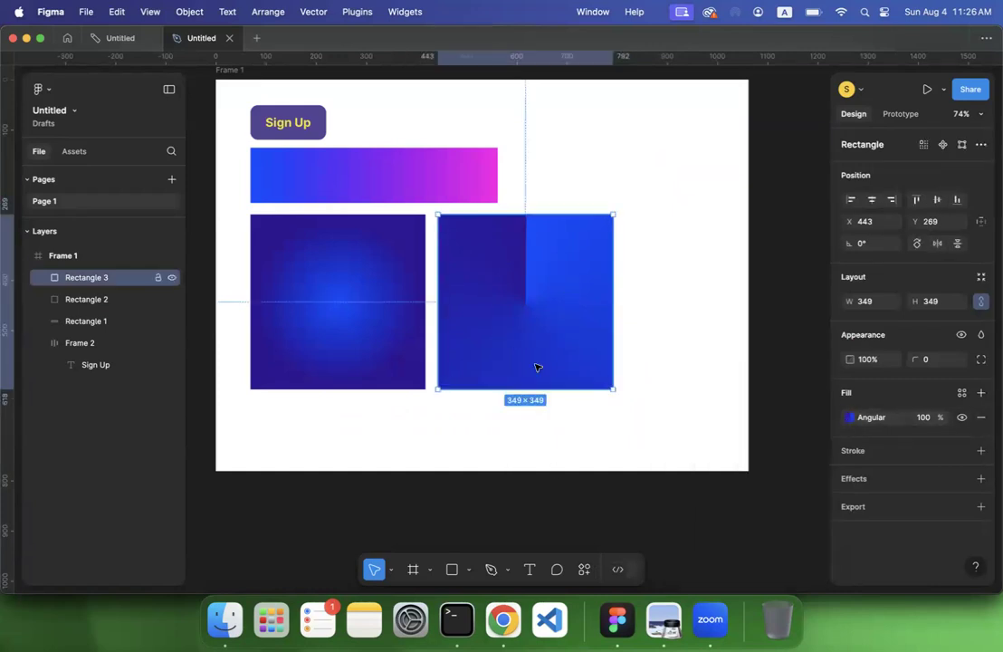
{"action": "key", "text": "Escape"}
{"action": "key", "text": "super+v"}
{"action": "left_click_drag", "start_coordinate": [521, 321], "coordinate": [708, 321]}
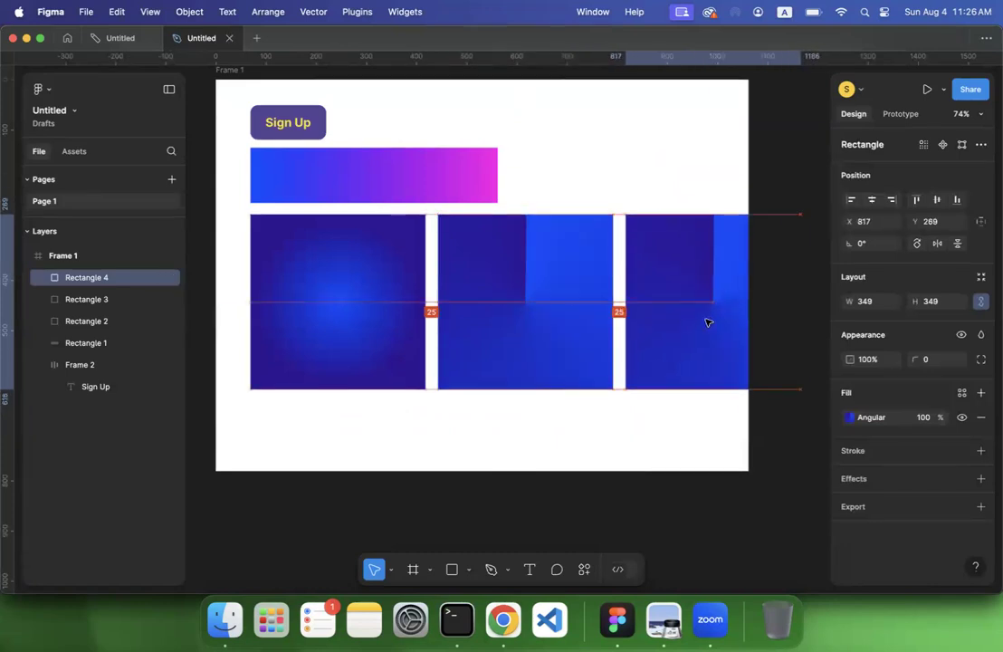
Step: Widen Frame 1 to about 1373 by extending its right edge past the third square
{"action": "scroll", "coordinate": [708, 321], "scroll_direction": "down", "scroll_amount": 5}
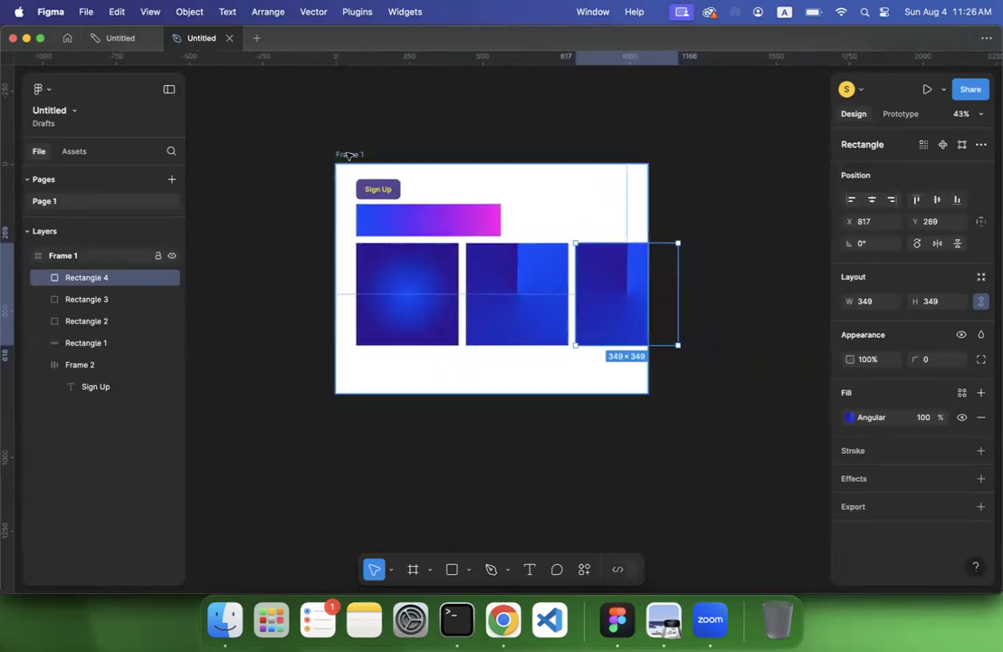
{"action": "left_click", "coordinate": [349, 156]}
{"action": "left_click_drag", "start_coordinate": [696, 234], "coordinate": [736, 235]}
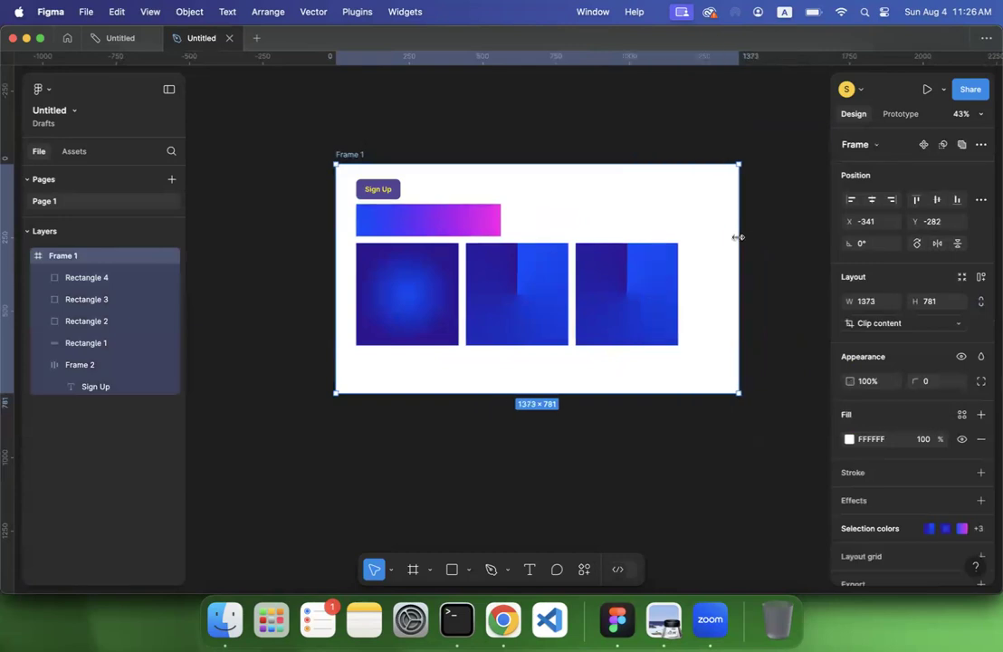
Step: Change the third square's fill from an angular to a diamond gradient
{"action": "left_click", "coordinate": [640, 271]}
{"action": "scroll", "coordinate": [640, 272], "scroll_direction": "up", "scroll_amount": 5}
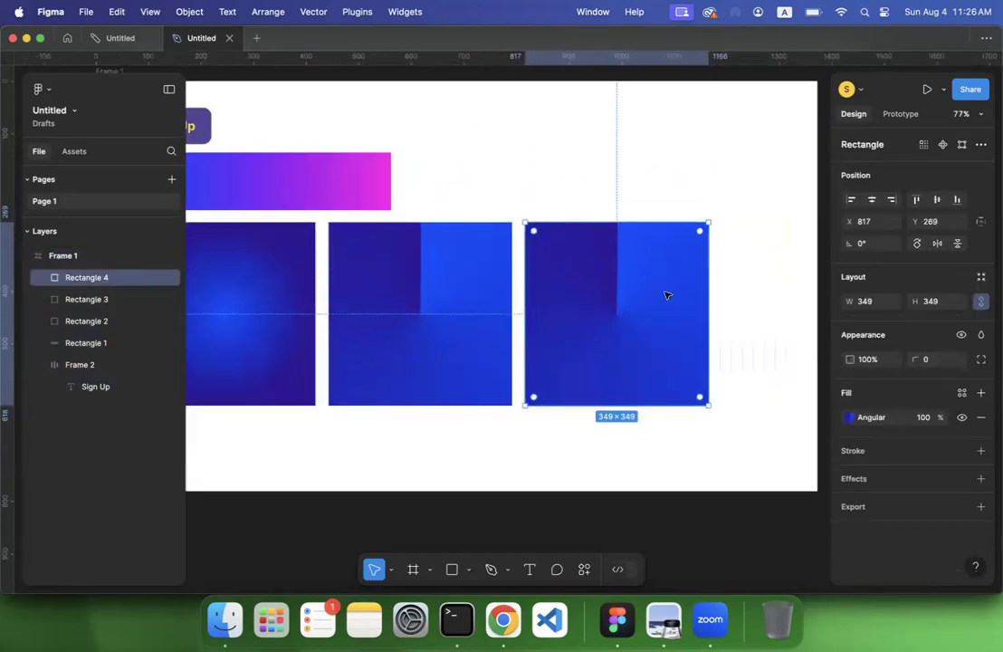
{"action": "left_click", "coordinate": [849, 418]}
{"action": "left_click", "coordinate": [726, 447]}
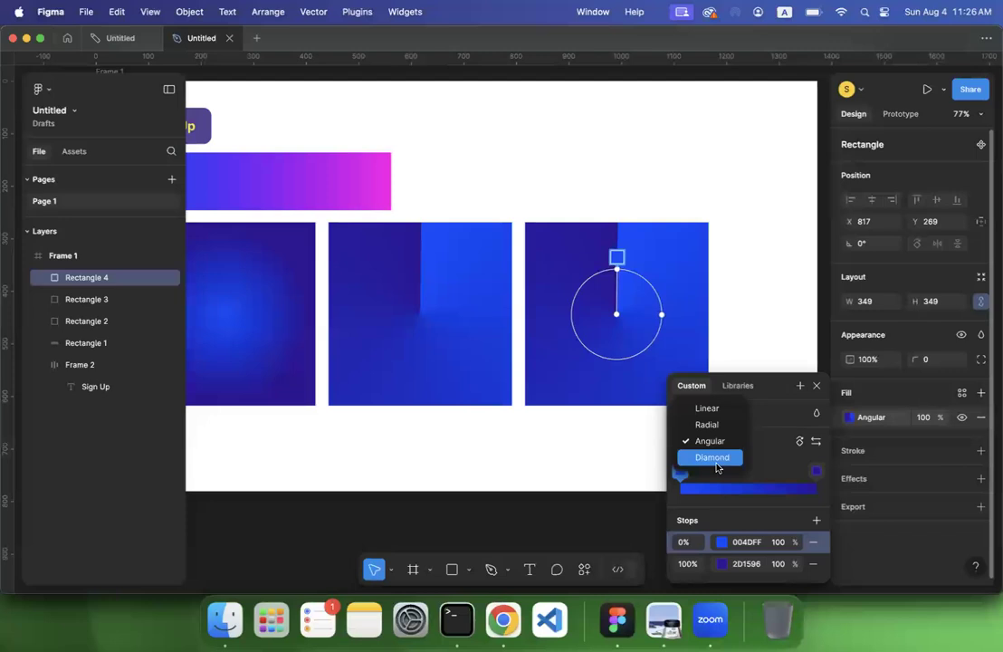
{"action": "left_click", "coordinate": [715, 461]}
Step: Stretch the diamond gradient out to the square's top and right edges, tilting it slightly clockwise, and close the fill settings
{"action": "left_click_drag", "start_coordinate": [618, 269], "coordinate": [625, 212]}
{"action": "mouse_move", "coordinate": [714, 332]}
{"action": "left_mouse_down"}
{"action": "mouse_move", "coordinate": [668, 322]}
{"action": "mouse_move", "coordinate": [713, 340]}
{"action": "left_mouse_up"}
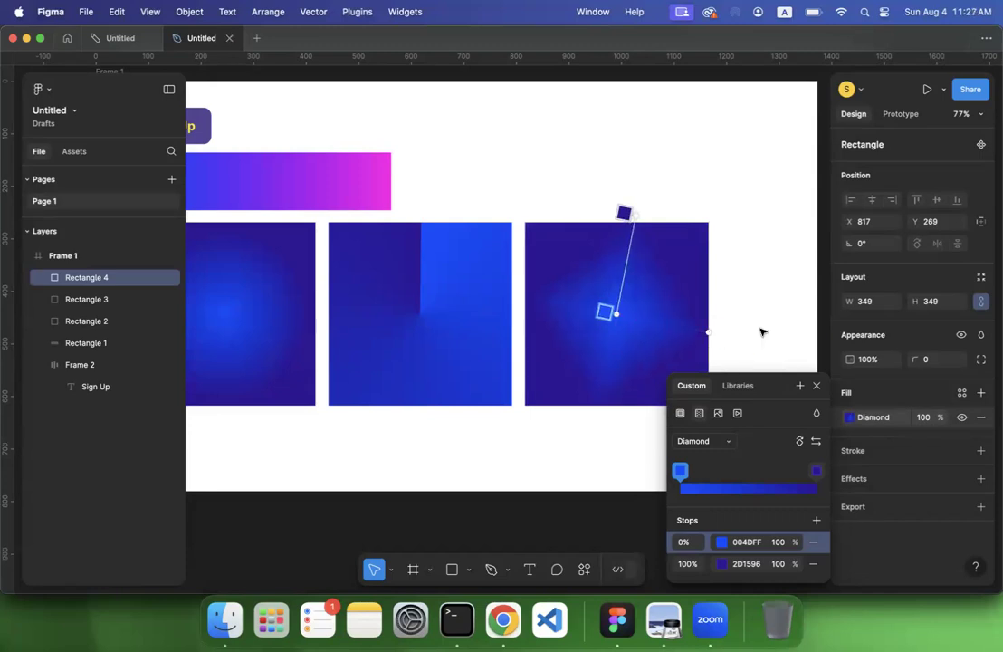
{"action": "left_click", "coordinate": [817, 389]}
{"action": "left_click", "coordinate": [776, 348]}
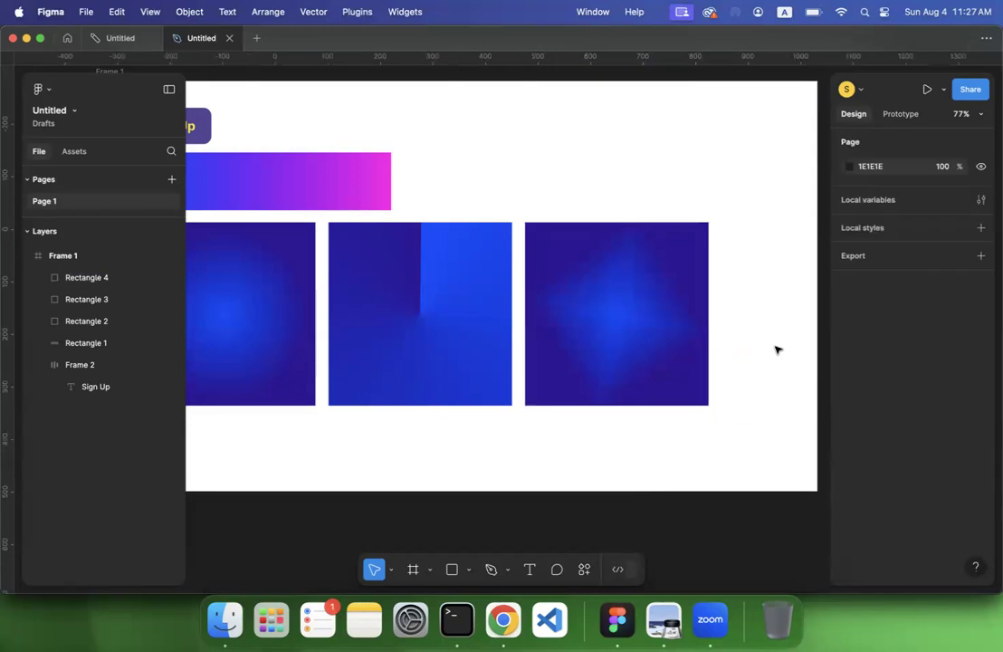
{"action": "scroll", "coordinate": [777, 349], "scroll_direction": "down", "scroll_amount": 2}
{"action": "scroll", "coordinate": [775, 349], "scroll_direction": "down", "scroll_amount": 2}
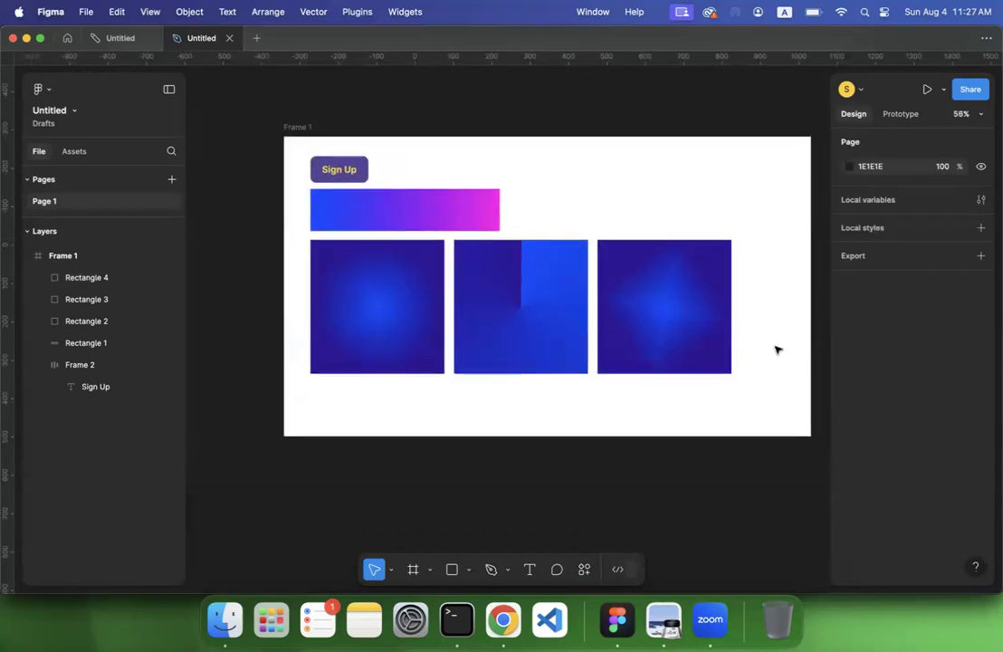
Step: Return to lecture 3.pdf in Preview at the title slide on tips for creating an impressive gradient
{"action": "left_click", "coordinate": [664, 619]}
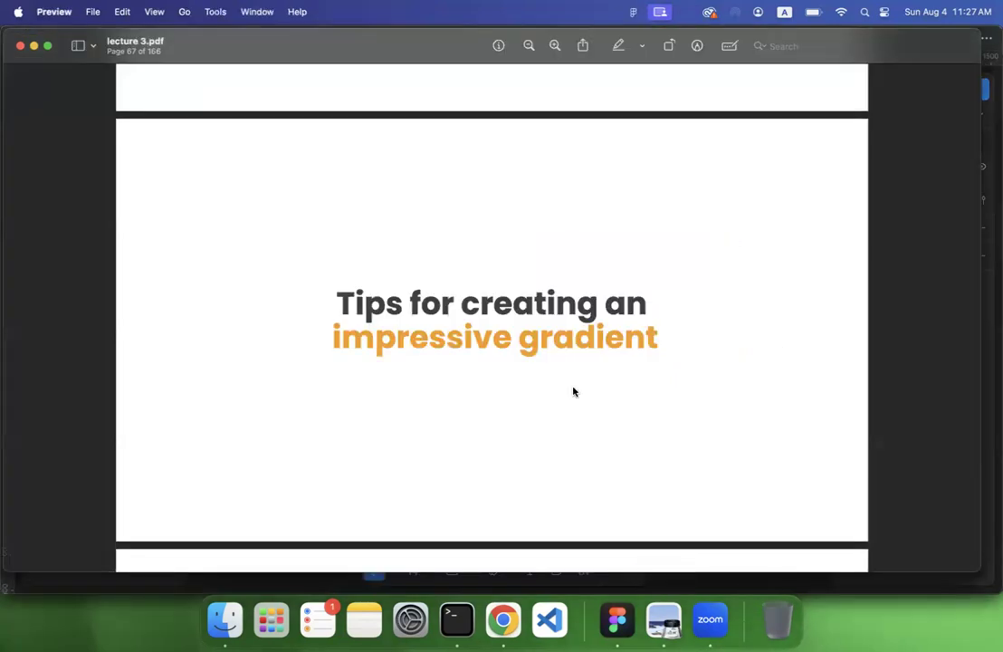
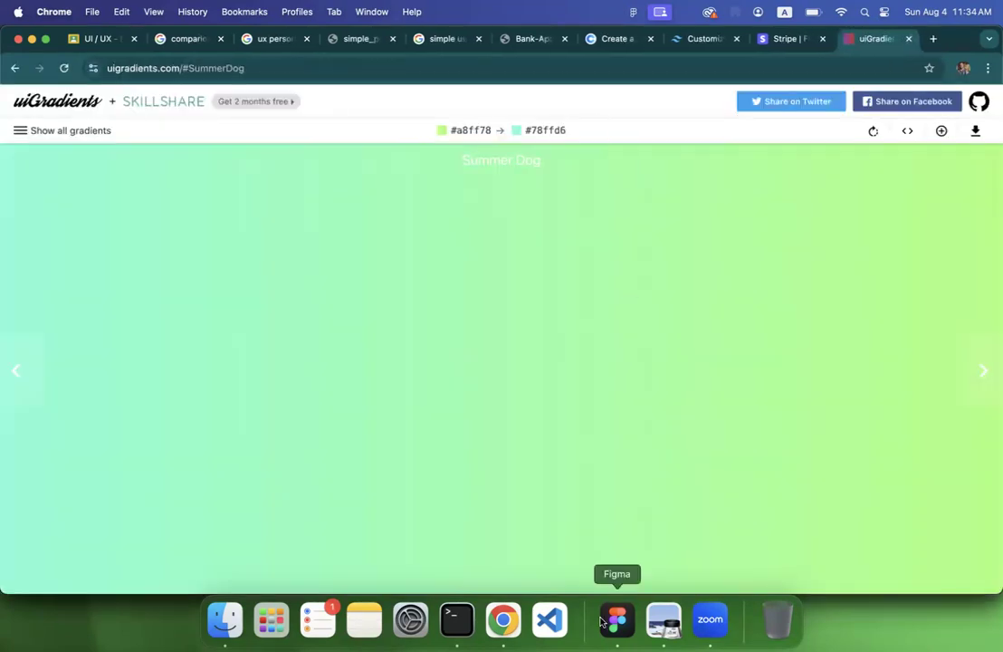
Step: Switch to lecture 3.pdf in Preview and look through the slides on special tools, dark mode and typography up to limiting the number of fonts
{"action": "left_click", "coordinate": [664, 621]}
{"action": "scroll", "coordinate": [515, 361], "scroll_direction": "down", "scroll_amount": 5}
{"action": "scroll", "coordinate": [515, 362], "scroll_direction": "down", "scroll_amount": 5}
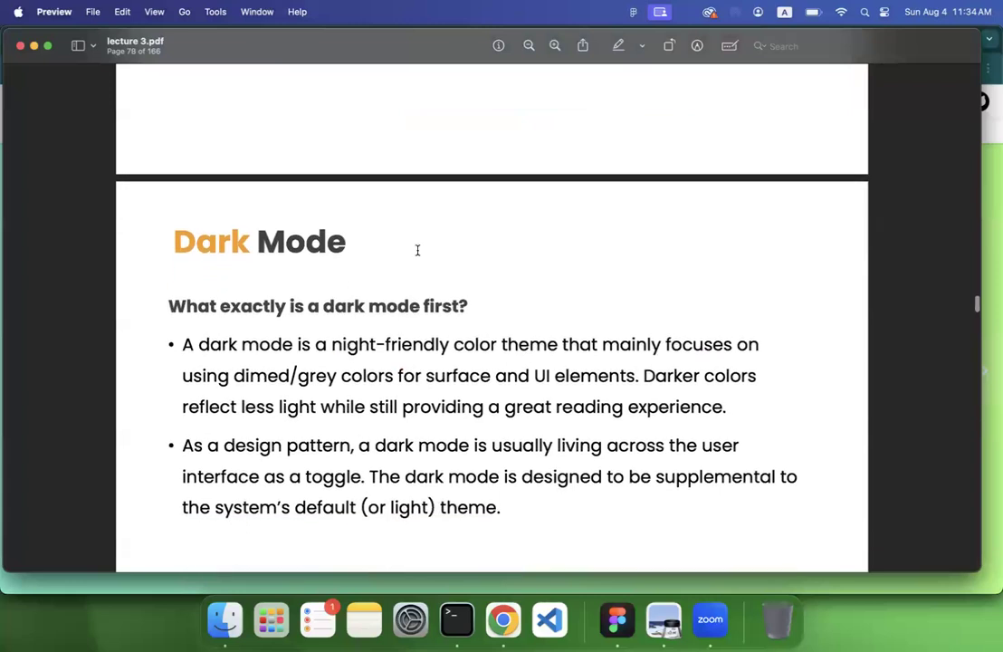
{"action": "scroll", "coordinate": [368, 217], "scroll_direction": "down", "scroll_amount": 2}
{"action": "scroll", "coordinate": [368, 218], "scroll_direction": "up", "scroll_amount": 3}
{"action": "scroll", "coordinate": [368, 217], "scroll_direction": "up", "scroll_amount": 15}
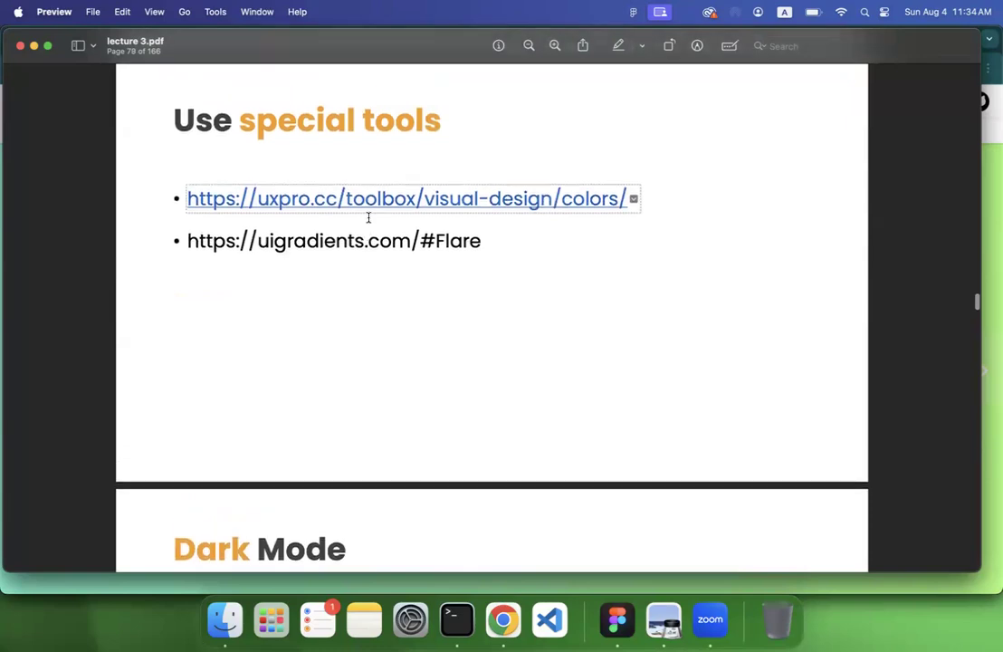
{"action": "scroll", "coordinate": [369, 217], "scroll_direction": "down", "scroll_amount": 15}
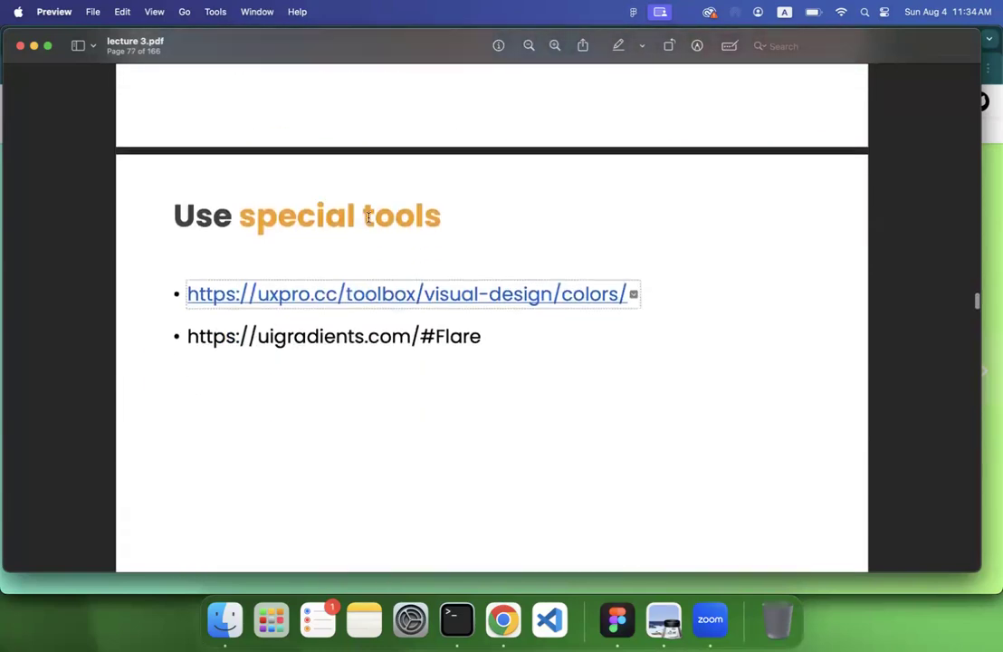
{"action": "scroll", "coordinate": [290, 342], "scroll_direction": "down", "scroll_amount": 15}
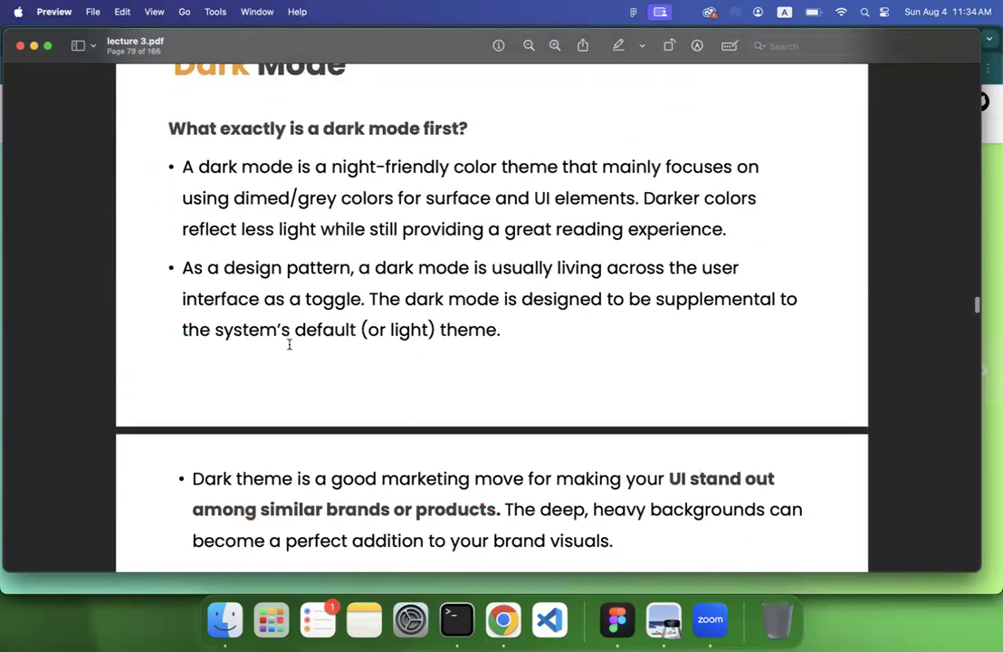
{"action": "scroll", "coordinate": [289, 343], "scroll_direction": "down", "scroll_amount": 15}
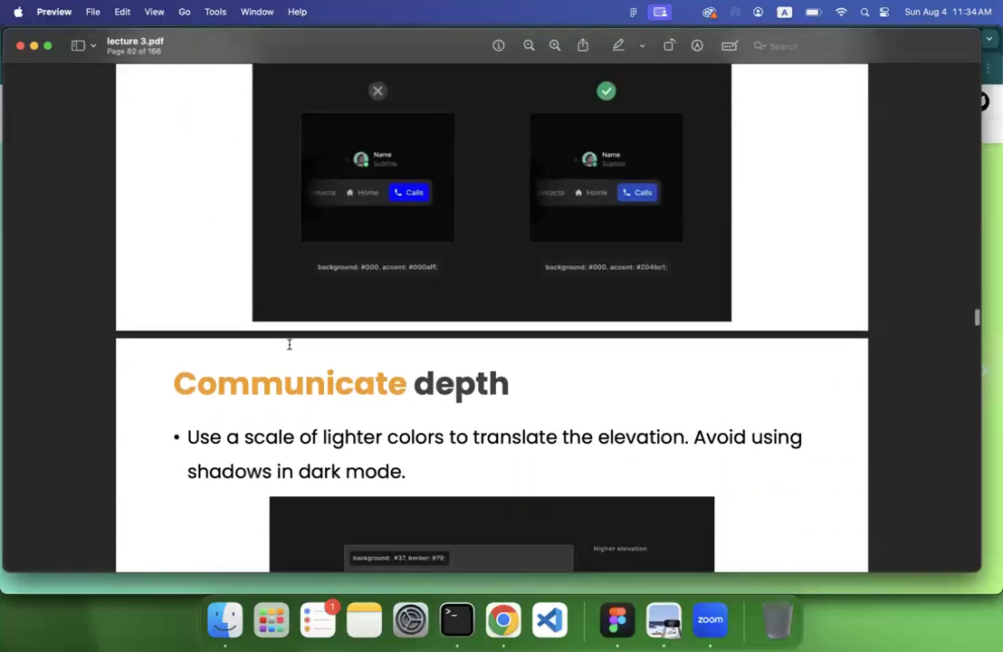
{"action": "scroll", "coordinate": [289, 343], "scroll_direction": "down", "scroll_amount": 15}
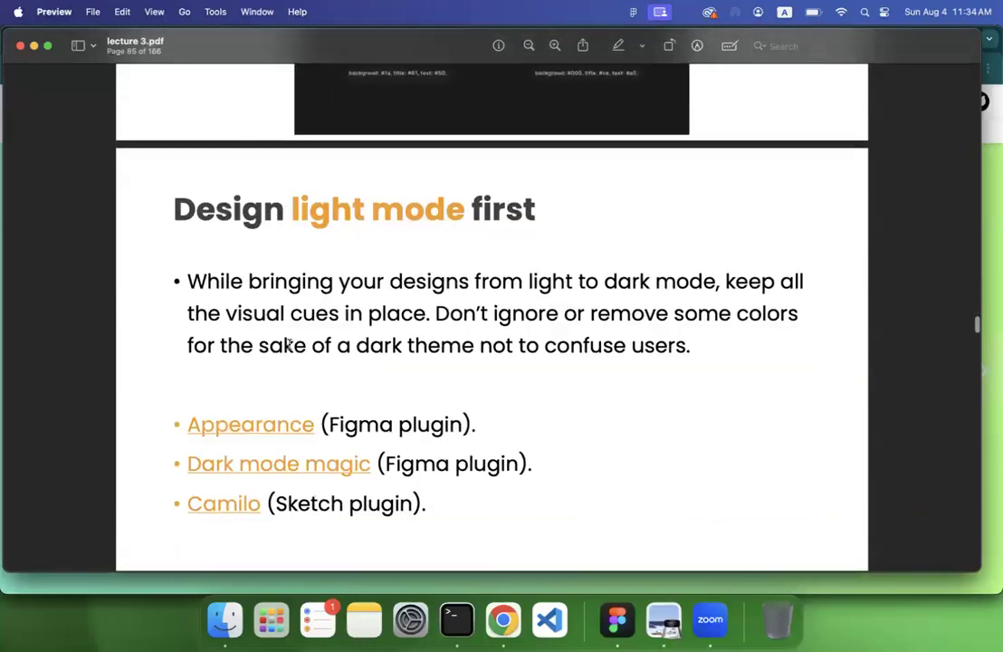
{"action": "scroll", "coordinate": [290, 343], "scroll_direction": "down", "scroll_amount": 15}
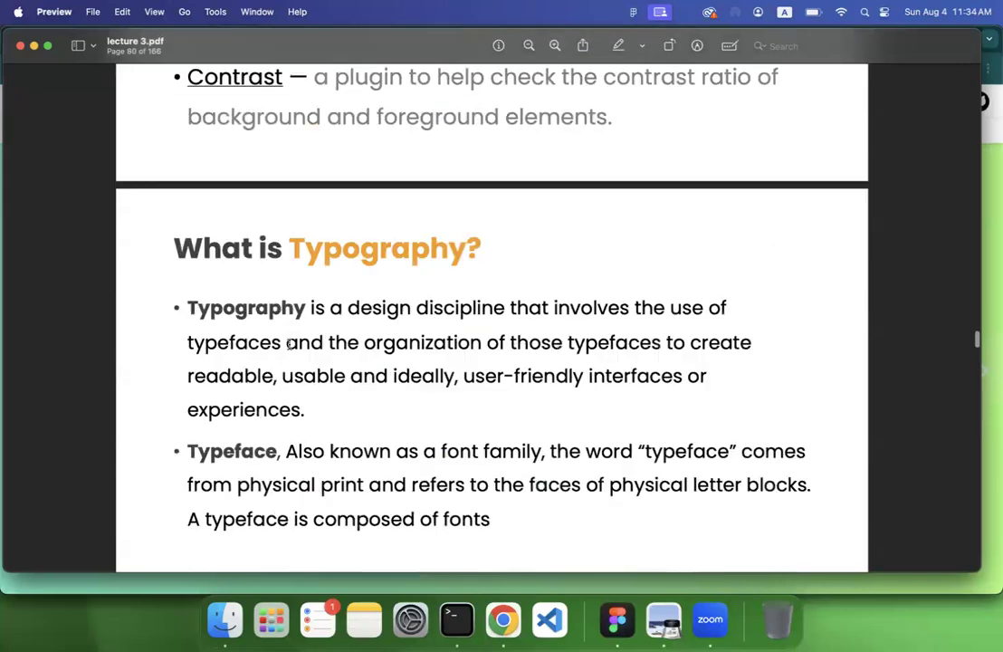
{"action": "scroll", "coordinate": [290, 343], "scroll_direction": "down", "scroll_amount": 15}
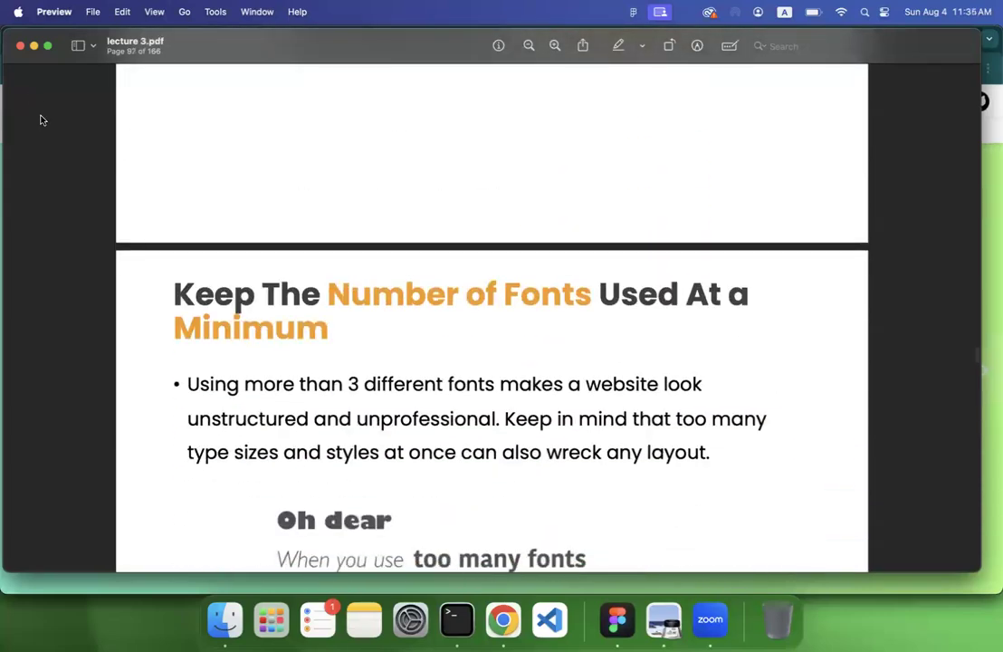
Step: Switch to the Figma design file and add three new pages after Page 1
{"action": "left_click", "coordinate": [613, 625]}
{"action": "left_click", "coordinate": [271, 127]}
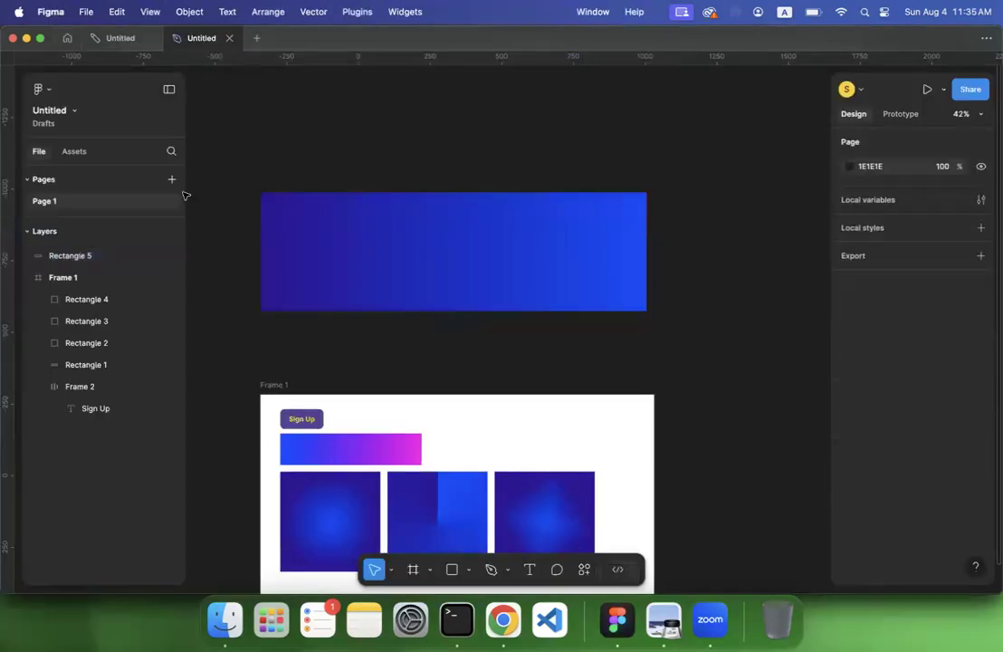
{"action": "double_click", "coordinate": [42, 202]}
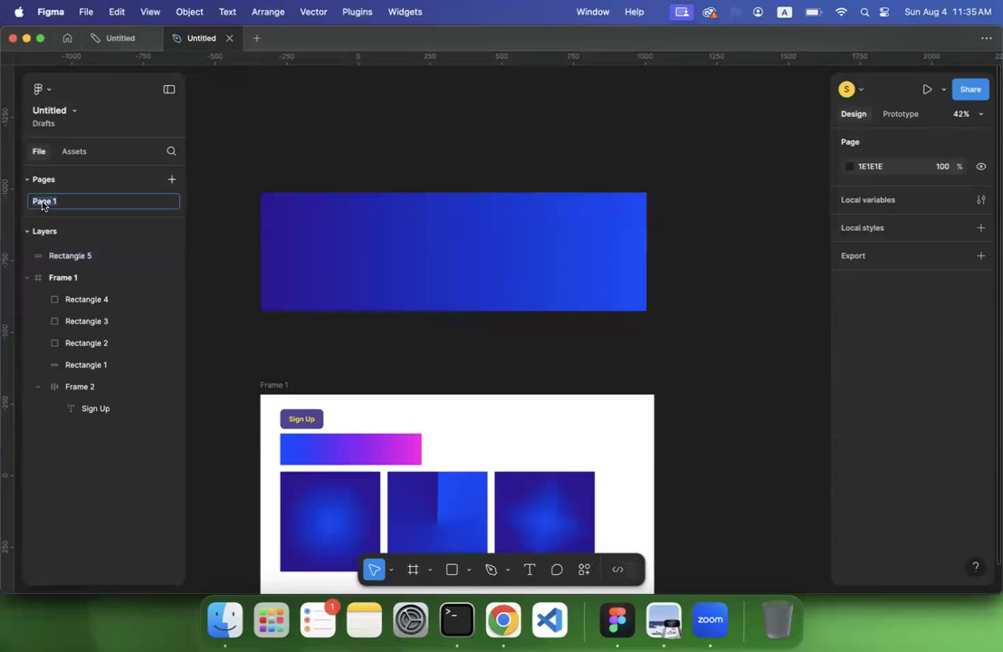
{"action": "left_click", "coordinate": [170, 181]}
{"action": "left_click", "coordinate": [170, 181]}
{"action": "left_click", "coordinate": [170, 181]}
{"action": "key", "text": "Return"}
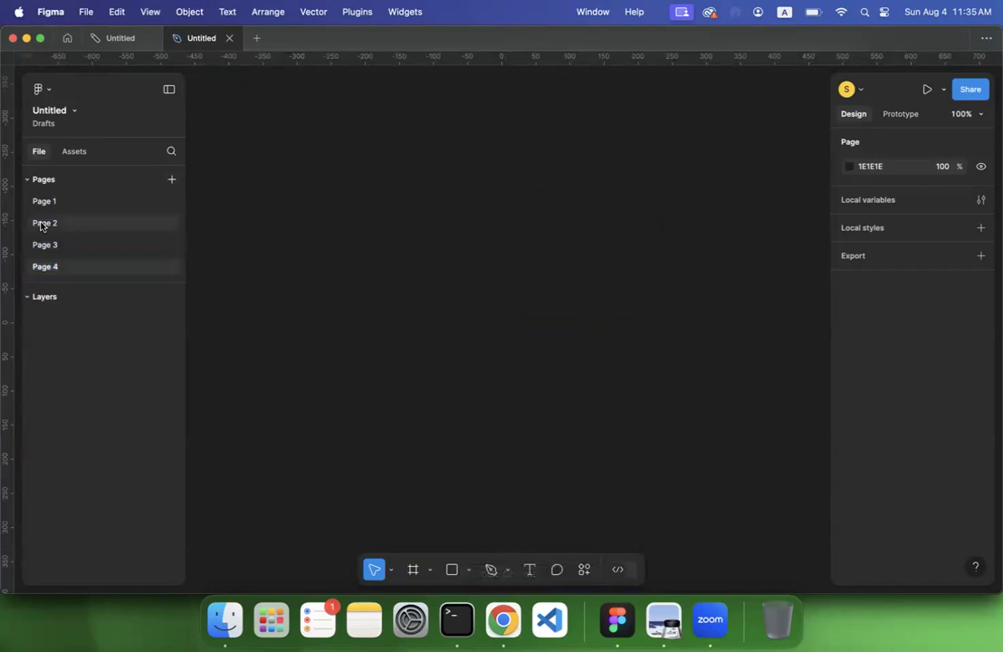
Step: Rename Page 1 and Page 2 with one person's first name each
{"action": "left_click", "coordinate": [60, 199]}
{"action": "double_click", "coordinate": [76, 203]}
{"action": "type", "text": "Savinda"}
{"action": "key", "text": "Return"}
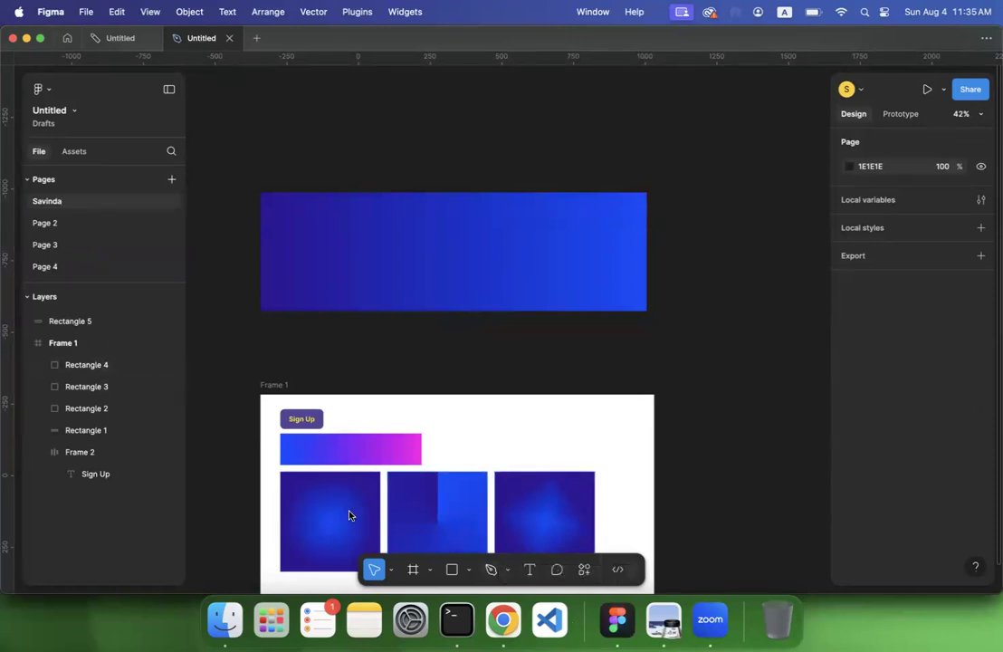
{"action": "left_click", "coordinate": [131, 221]}
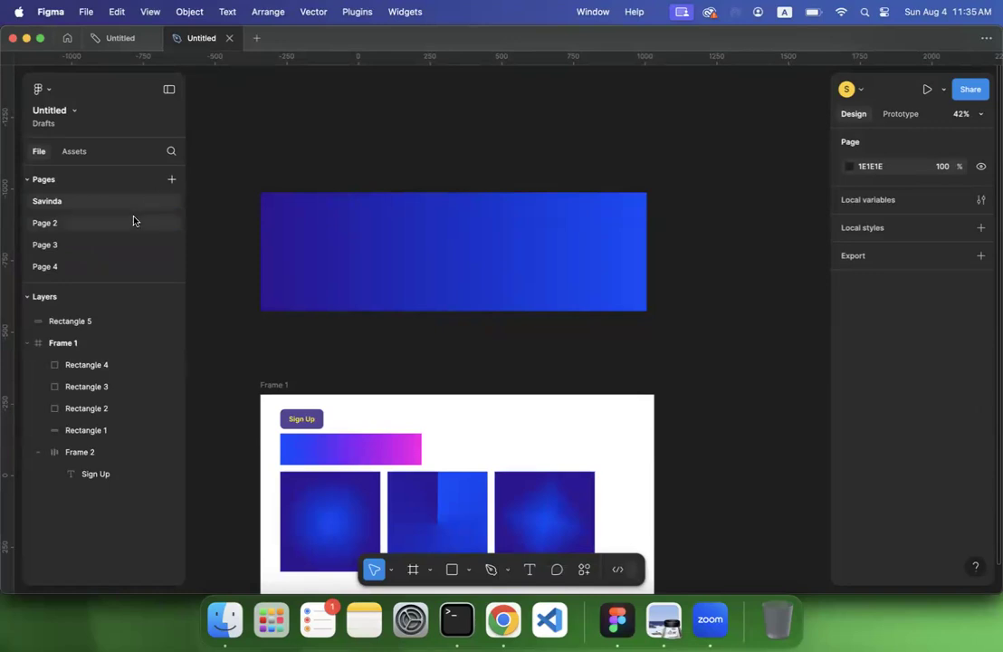
{"action": "type", "text": "Ave"}
{"action": "key", "text": "Return"}
Step: Rename Page 3 and Page 4 with one person's first name each
{"action": "double_click", "coordinate": [123, 245]}
{"action": "type", "text": "Di"}
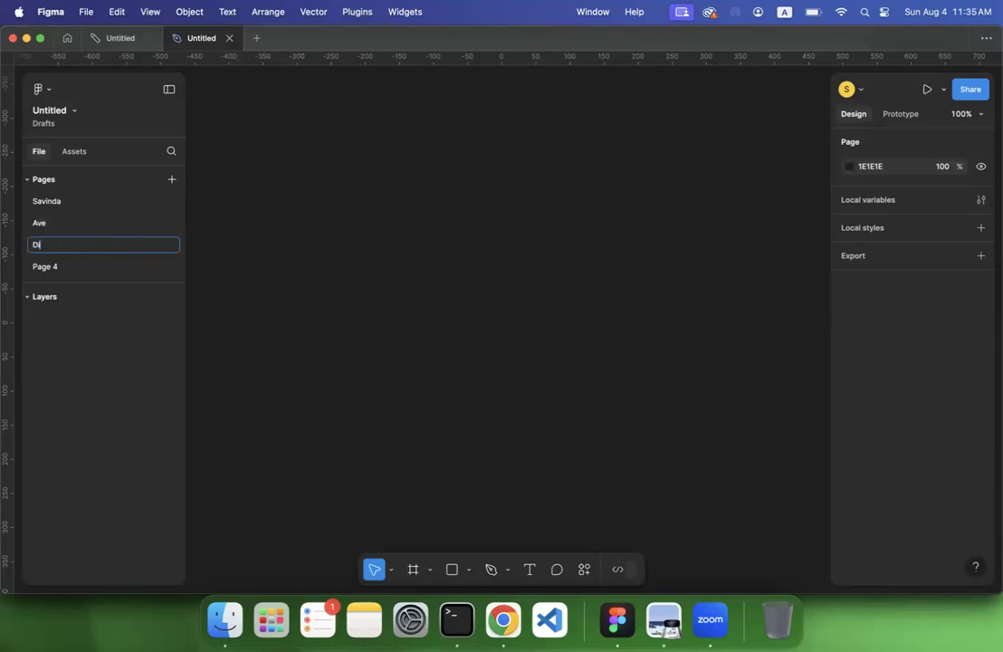
{"action": "type", "text": "nelka"}
{"action": "key", "text": "Return"}
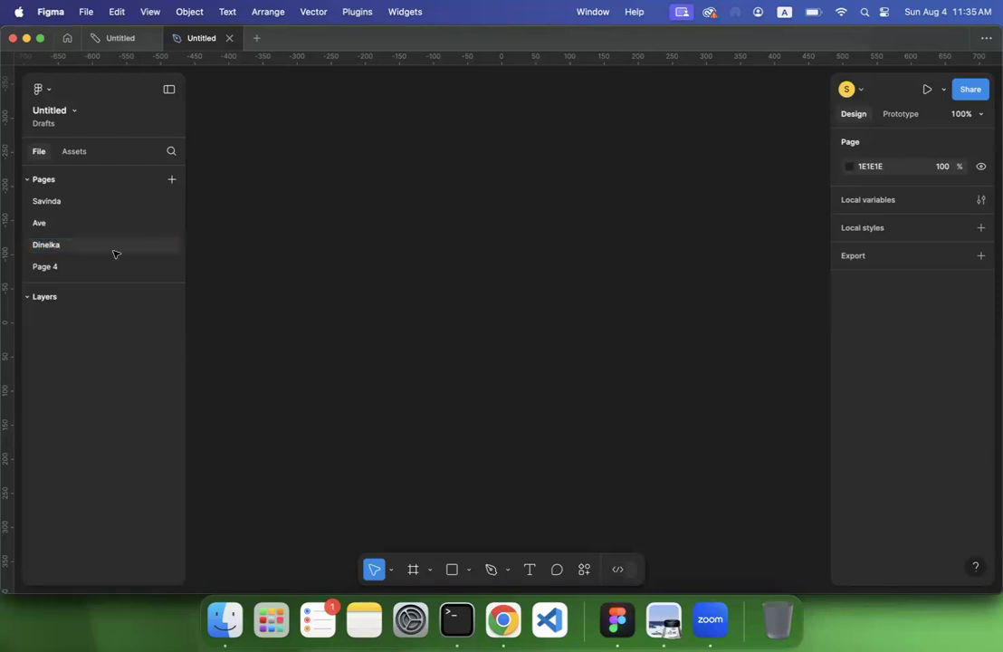
{"action": "double_click", "coordinate": [92, 272]}
{"action": "type", "text": "Hisham"}
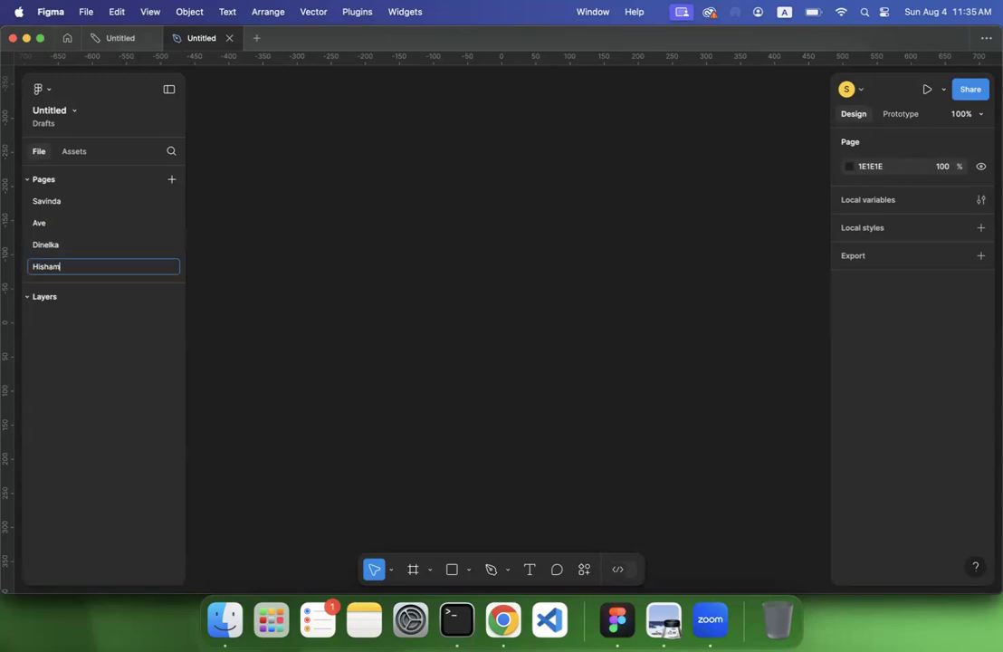
{"action": "key", "text": "Return"}
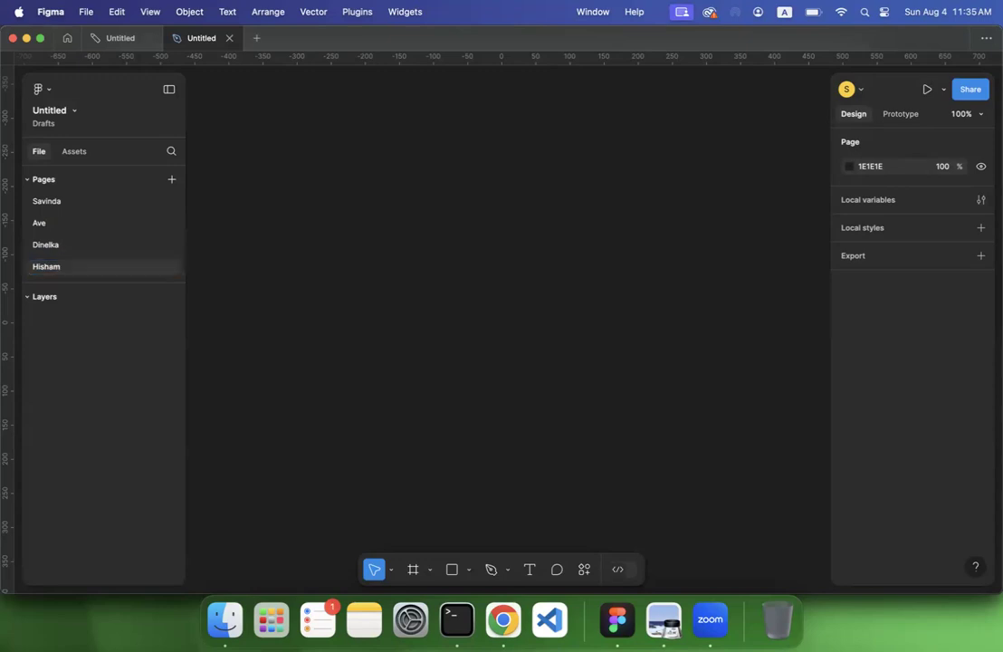
Step: Add four more pages, Page 5 to Page 8, and rename Page 5 with a person's first name
{"action": "left_click", "coordinate": [172, 180]}
{"action": "triple_click", "coordinate": [172, 180]}
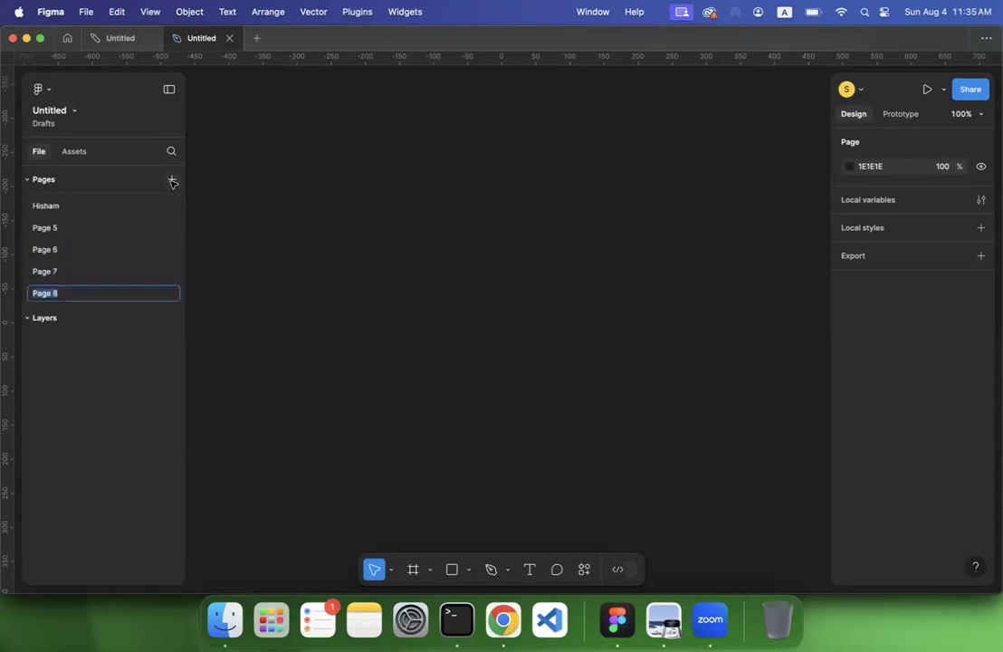
{"action": "double_click", "coordinate": [57, 228]}
{"action": "type", "text": "N"}
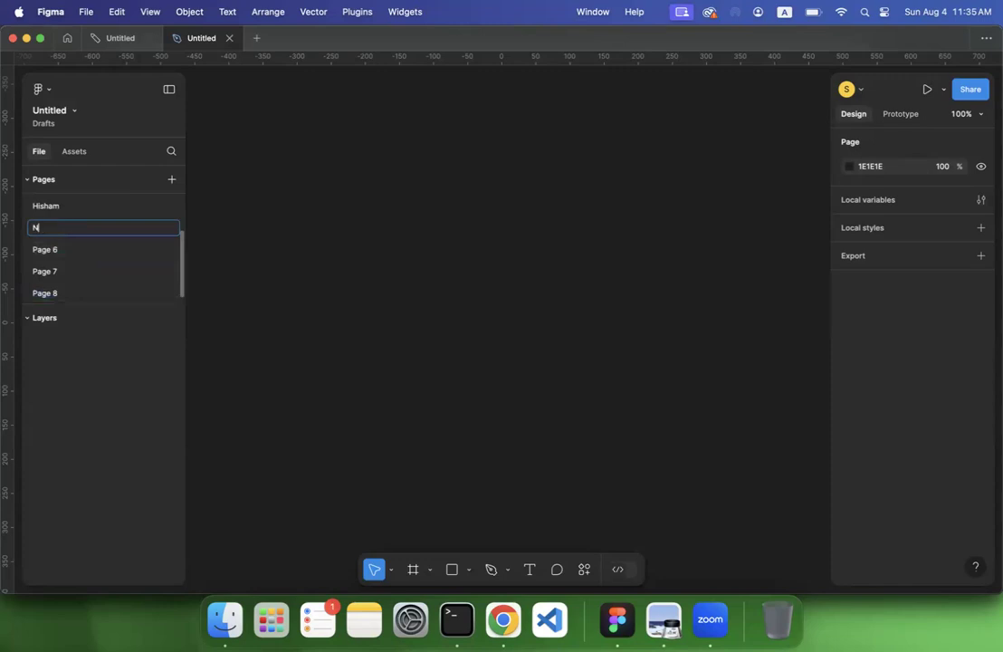
{"action": "type", "text": "ethara"}
{"action": "key", "text": "Return"}
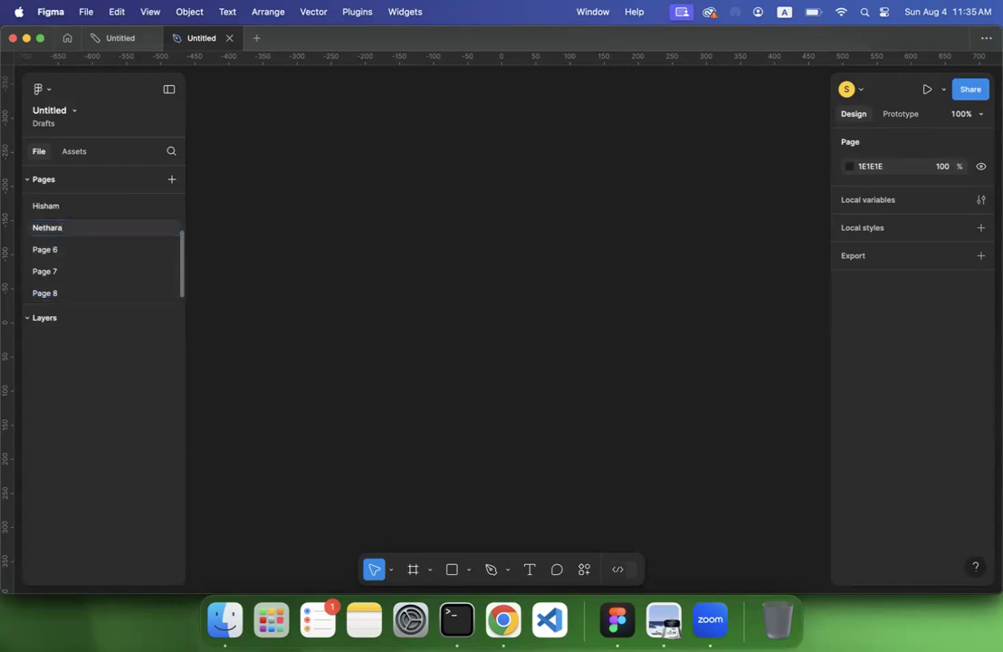
Step: Rename Page 6 and Page 7 with one person's first name each
{"action": "double_click", "coordinate": [53, 250]}
{"action": "type", "text": "Safna"}
{"action": "key", "text": "Return"}
{"action": "double_click", "coordinate": [54, 271]}
{"action": "type", "text": "Samudhi"}
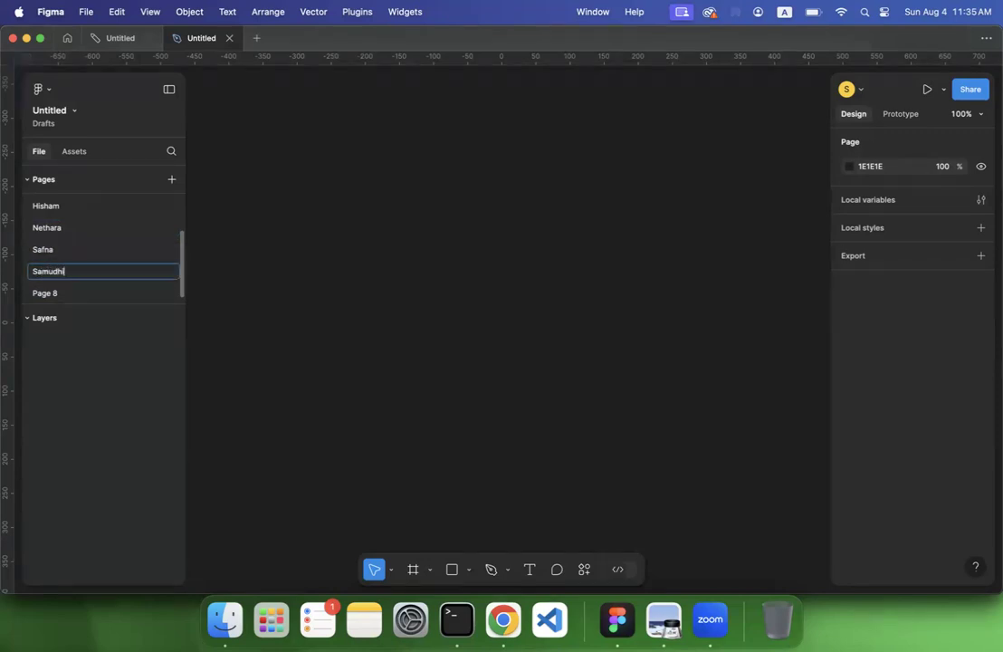
{"action": "key", "text": "Return"}
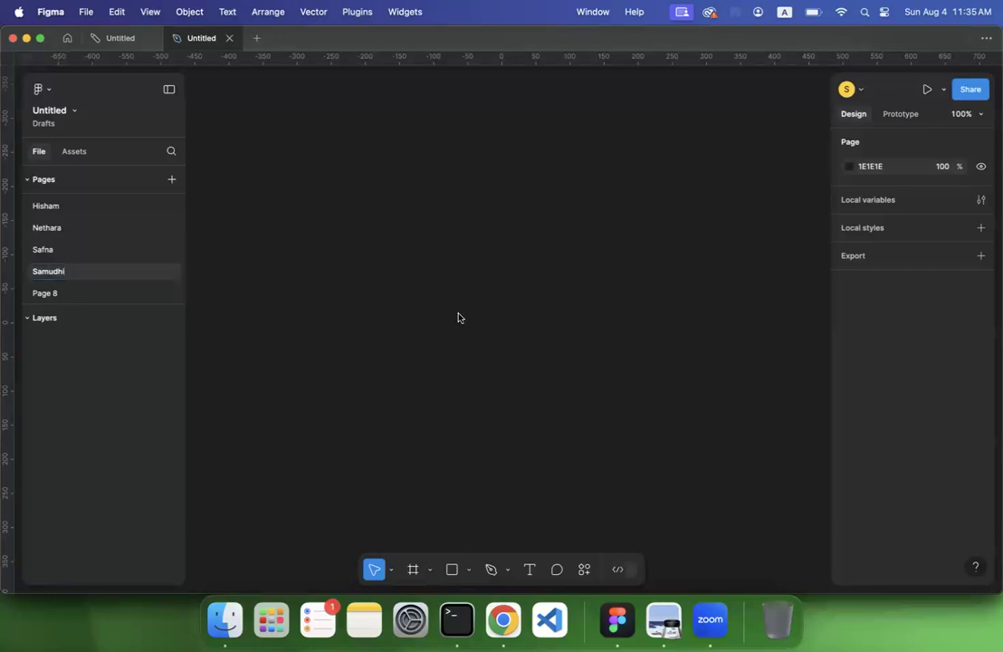
Step: Rename Page 8 with a person's first name, and add a ninth page named after another person
{"action": "double_click", "coordinate": [56, 295]}
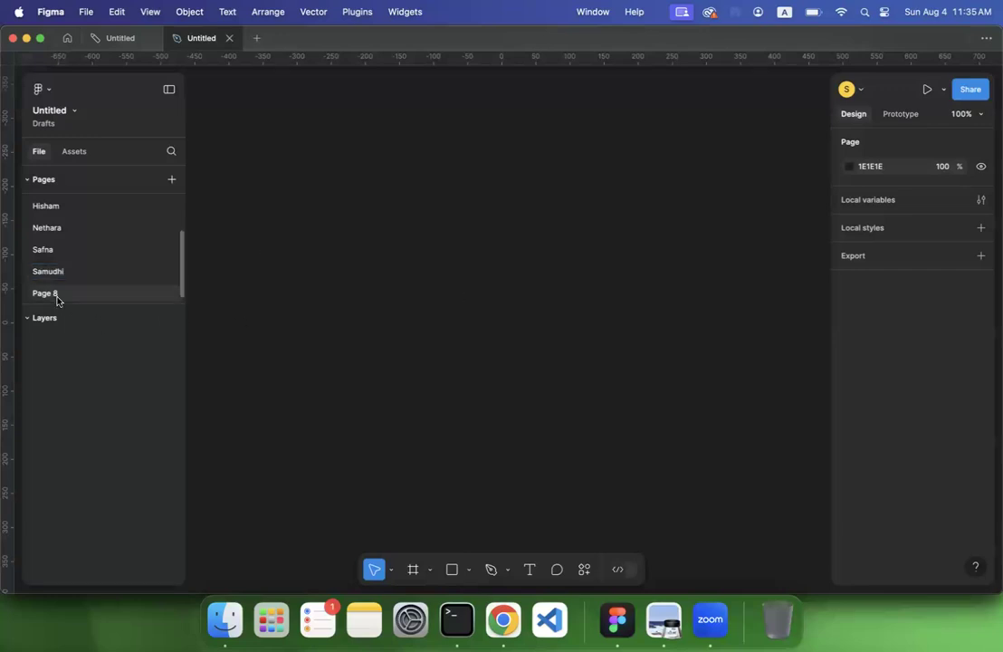
{"action": "type", "text": "Tarisha"}
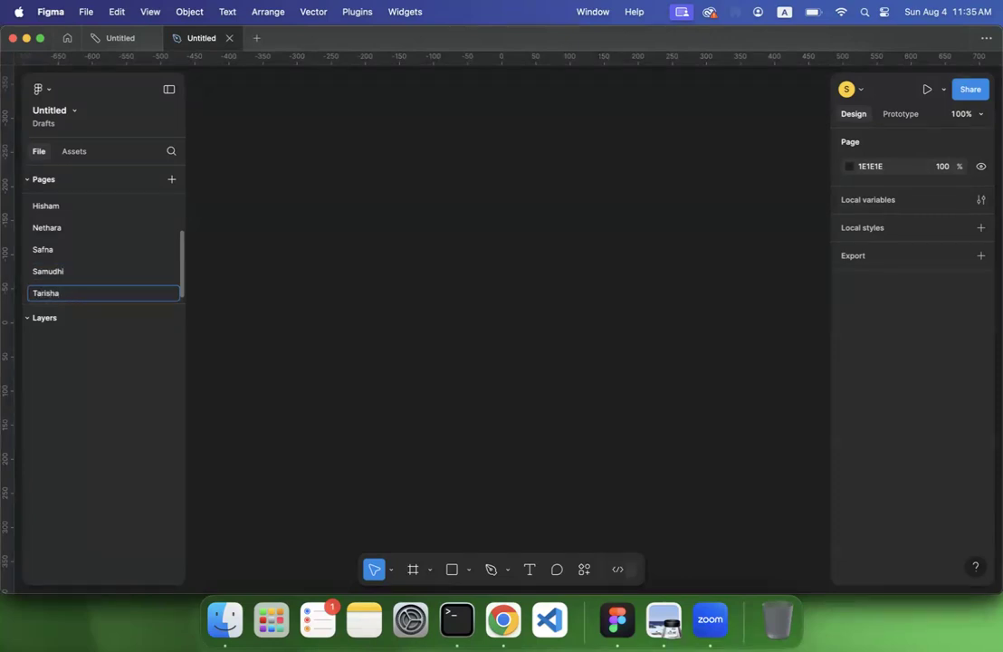
{"action": "key", "text": "Return"}
{"action": "left_click", "coordinate": [172, 179]}
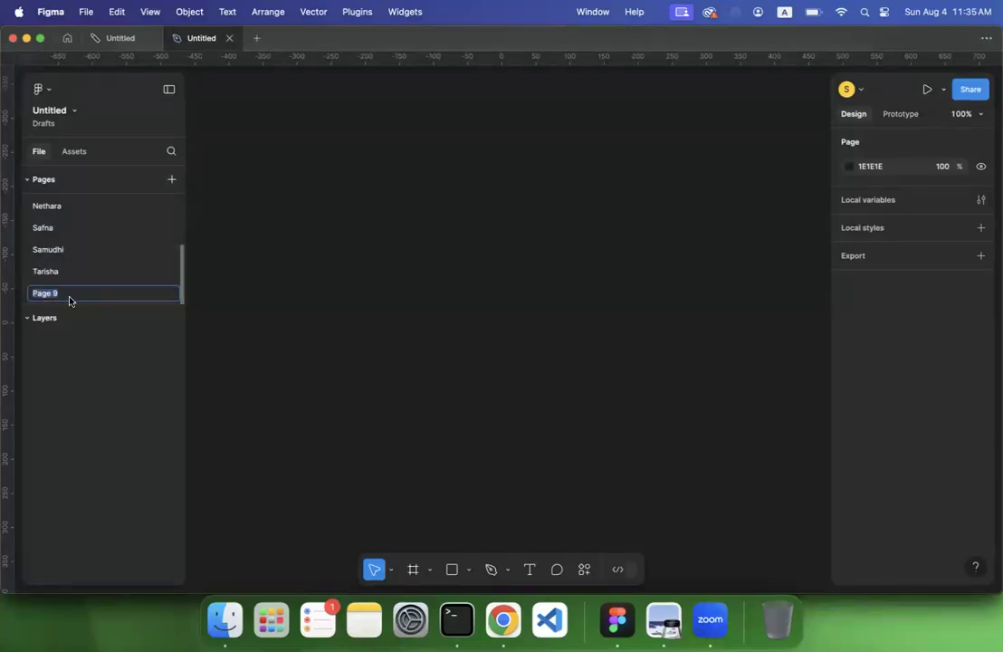
{"action": "type", "text": "Tishamal"}
{"action": "key", "text": "Return"}
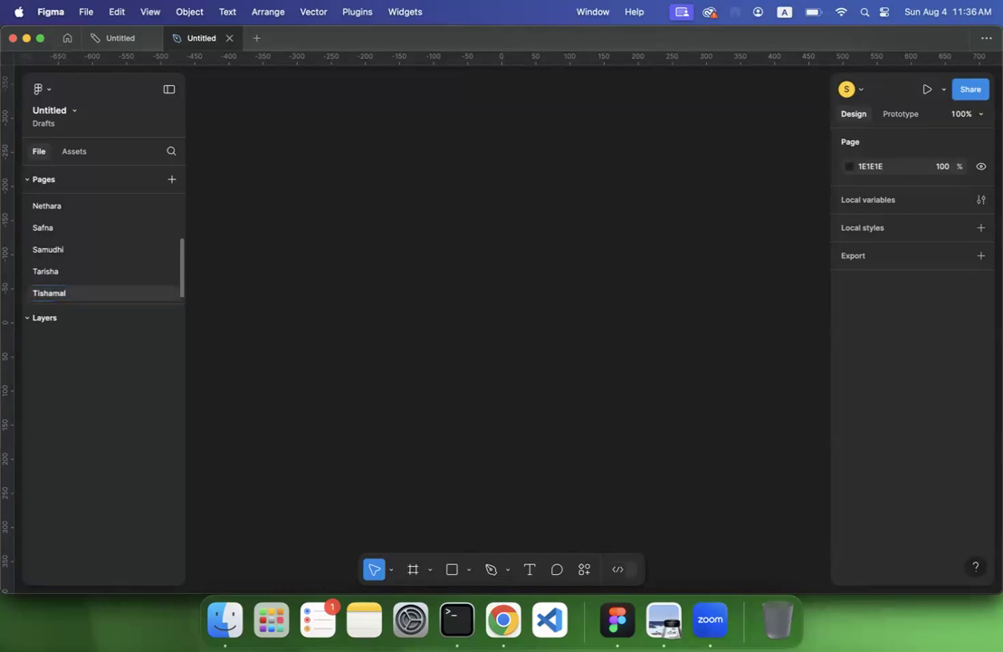
Step: Rename the design file as B22
{"action": "left_click", "coordinate": [49, 112]}
{"action": "type", "text": "B"}
{"action": "key", "text": "Return"}
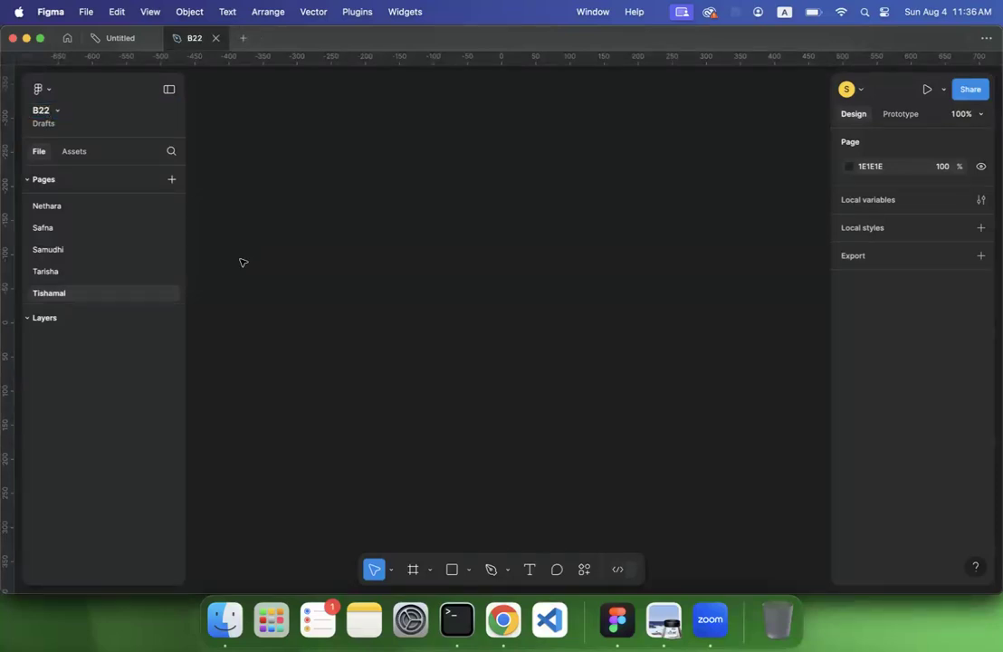
Step: Set the B22 file's sharing so that anyone can edit it, and save the share settings
{"action": "left_click", "coordinate": [968, 91]}
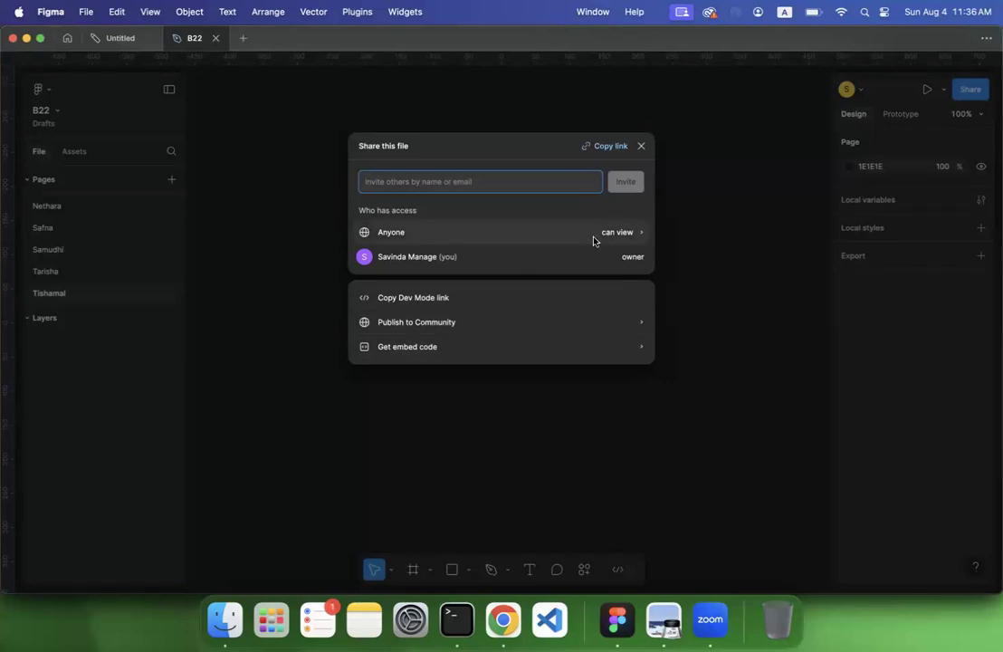
{"action": "left_click", "coordinate": [622, 234]}
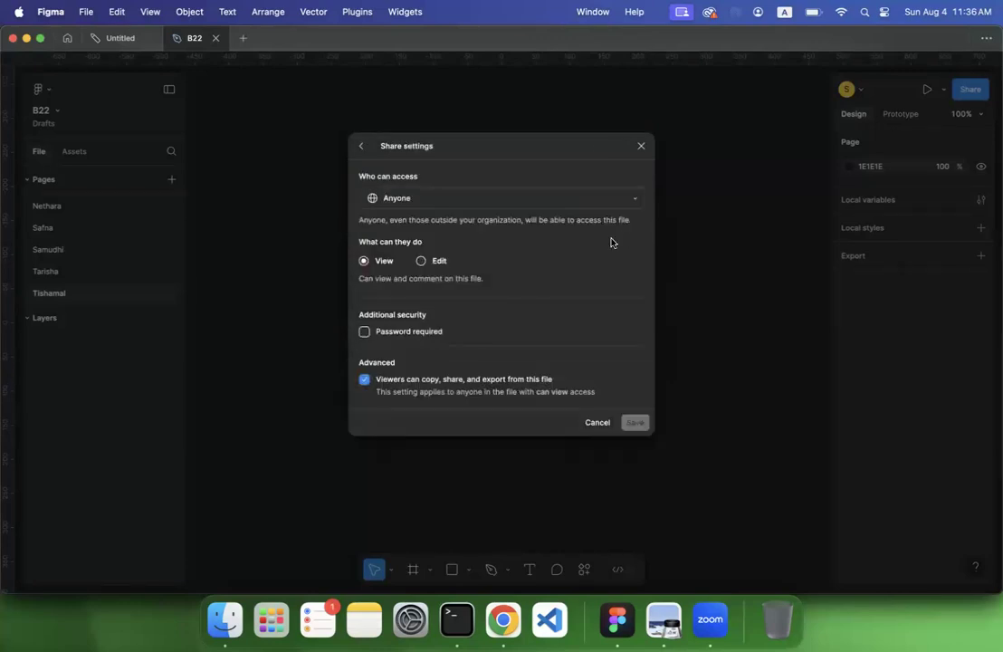
{"action": "left_click", "coordinate": [420, 262]}
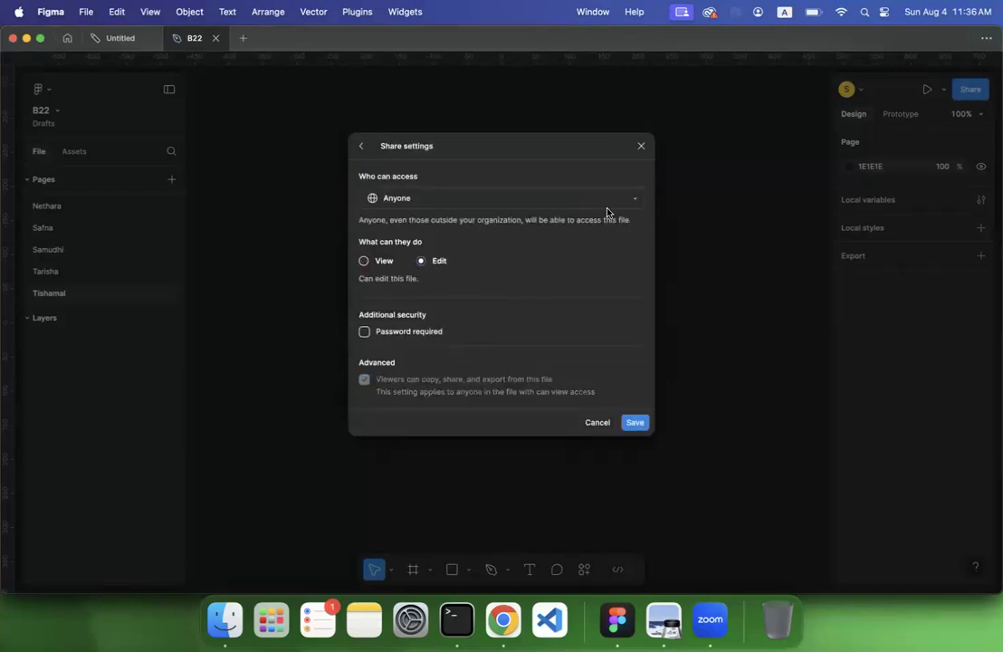
{"action": "left_click", "coordinate": [634, 423]}
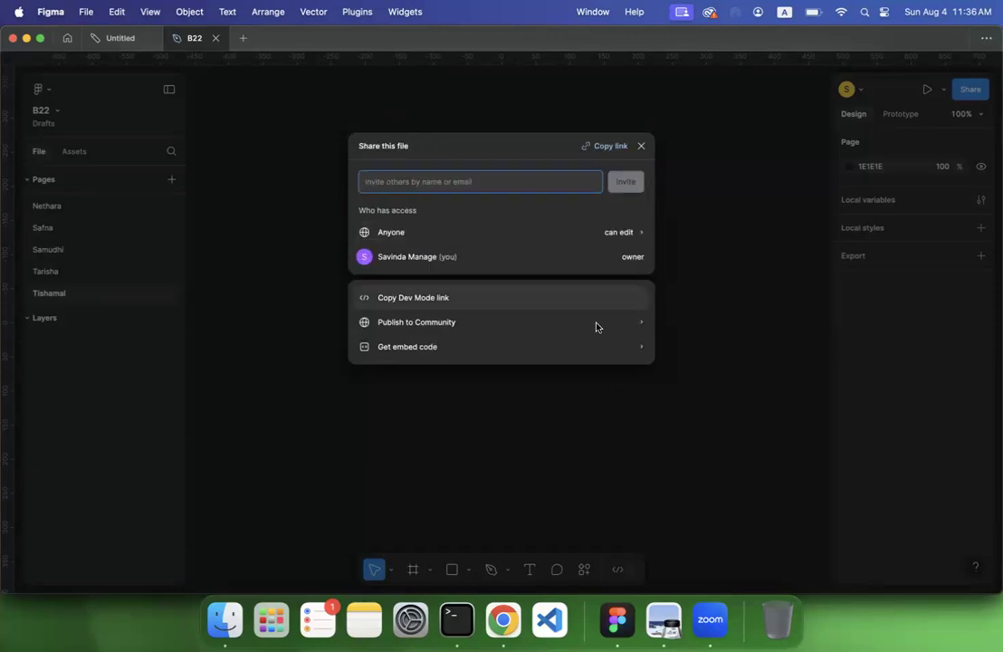
Step: Copy the B22 file's share link, and switch to Zoom and back to Figma
{"action": "left_click", "coordinate": [608, 148]}
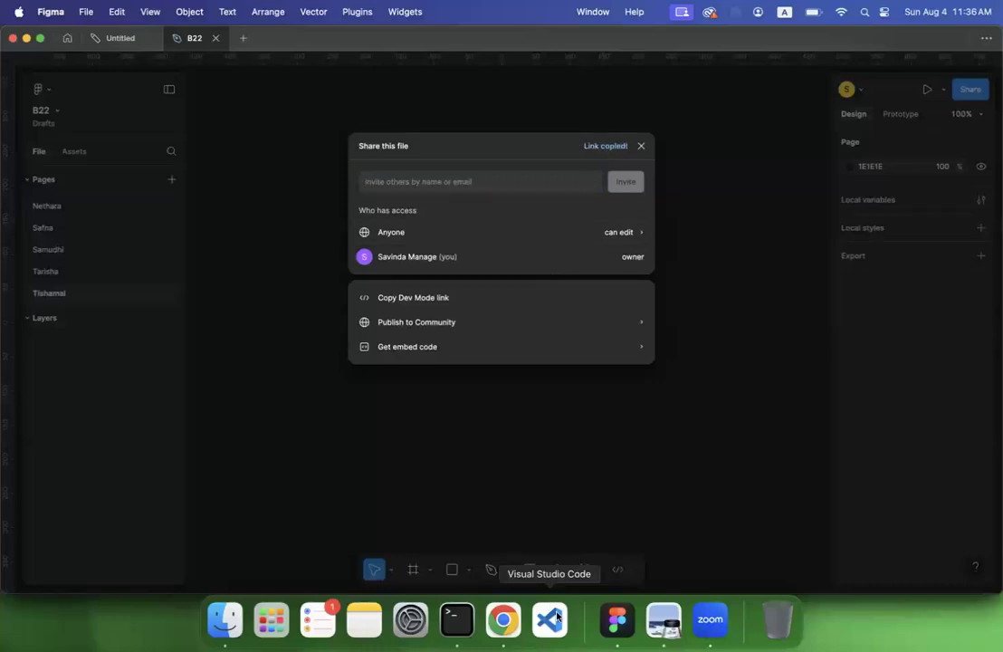
{"action": "left_click", "coordinate": [711, 623]}
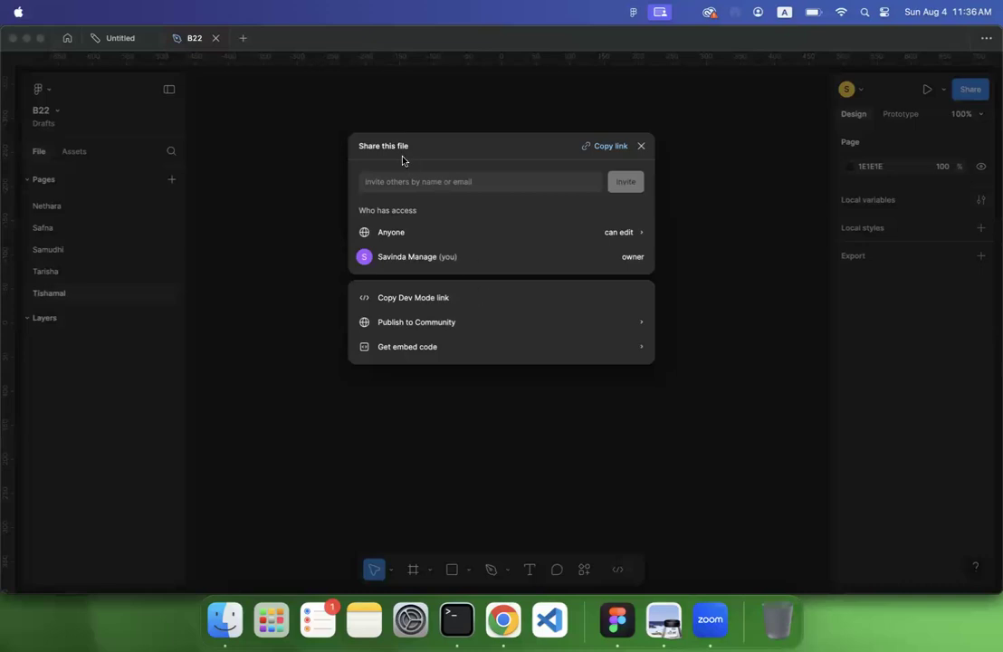
{"action": "left_click", "coordinate": [355, 150]}
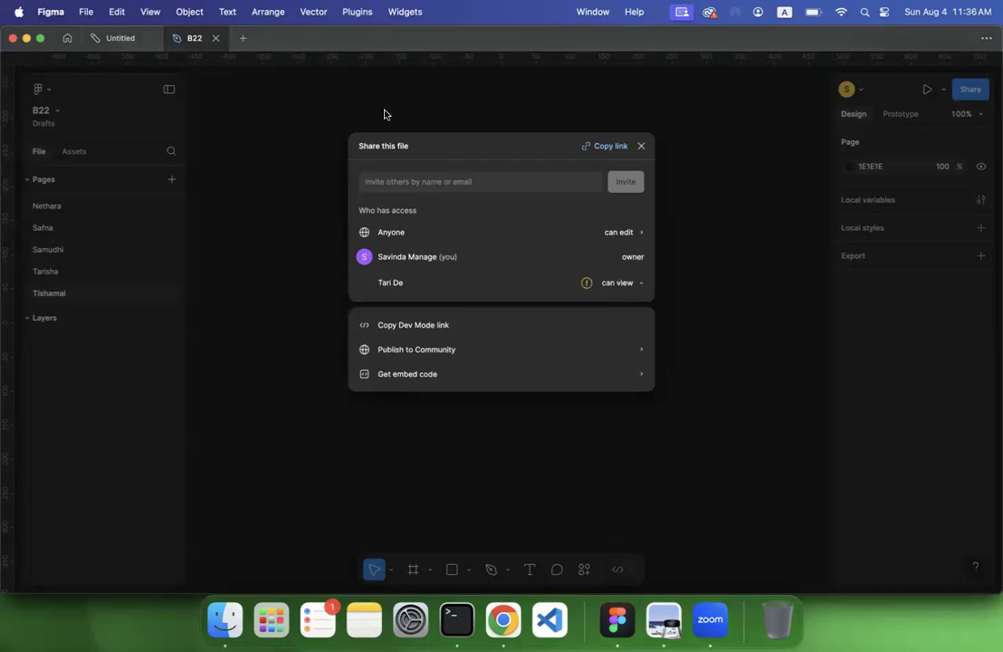
Step: Review the collaborators' access levels in the share settings, and open the list of people present in the file
{"action": "left_click", "coordinate": [633, 283]}
{"action": "left_click", "coordinate": [633, 282]}
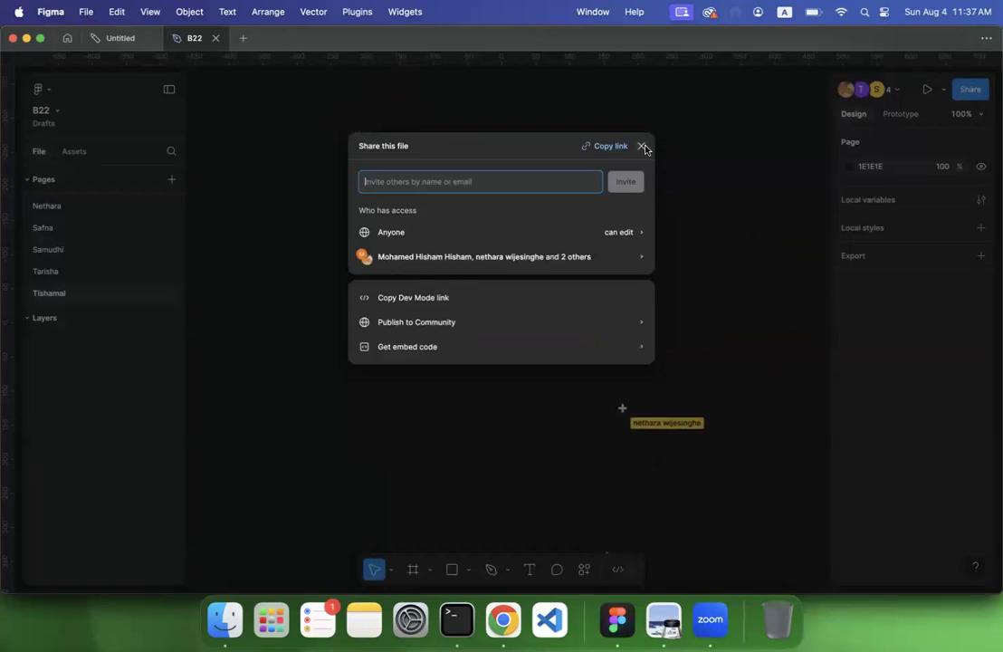
{"action": "left_click", "coordinate": [643, 259]}
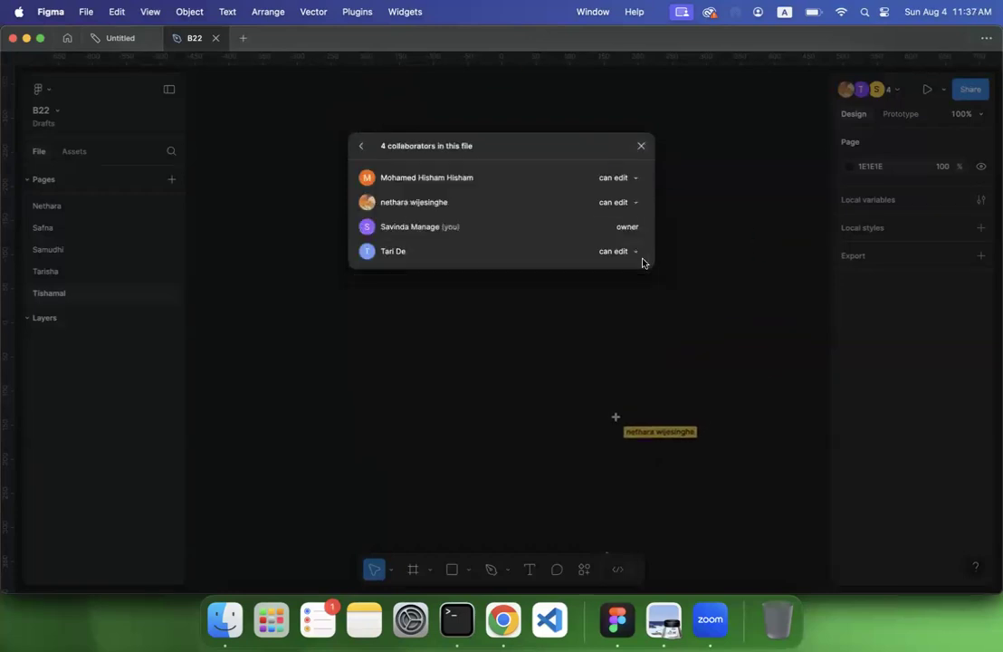
{"action": "left_click", "coordinate": [642, 148]}
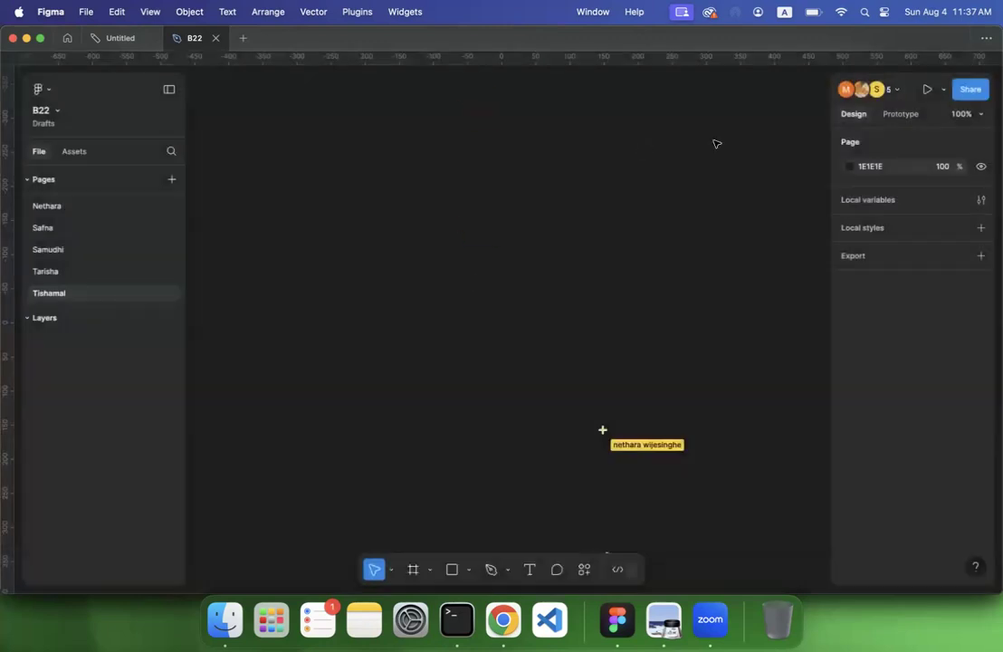
{"action": "left_click", "coordinate": [892, 90]}
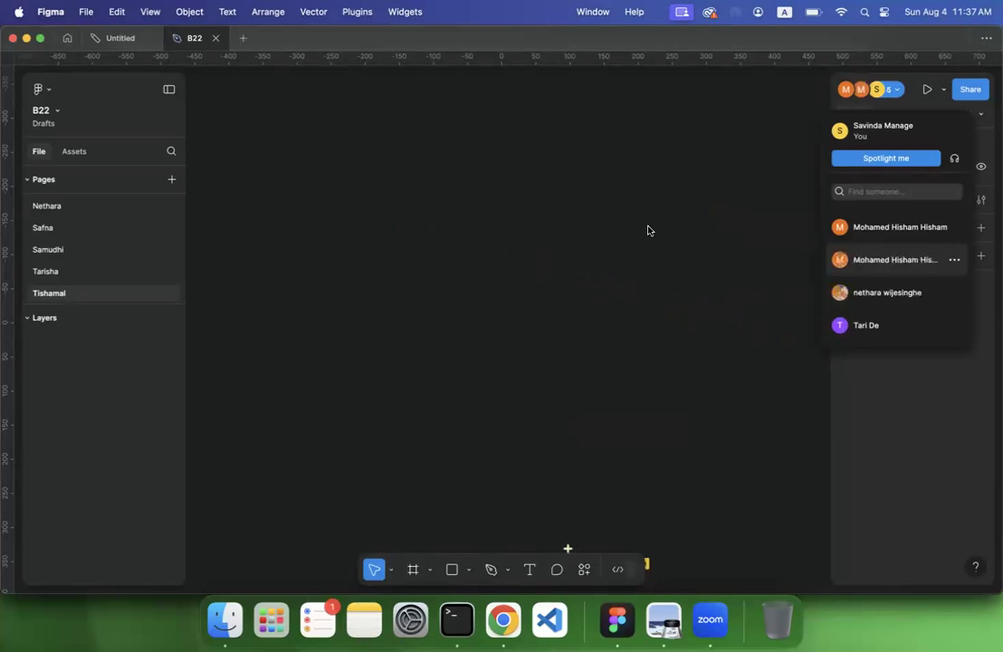
Step: Open lecture 4.pdf from the ICITB folder in Finder, and close the lecture 3.pdf window
{"action": "left_click", "coordinate": [225, 619]}
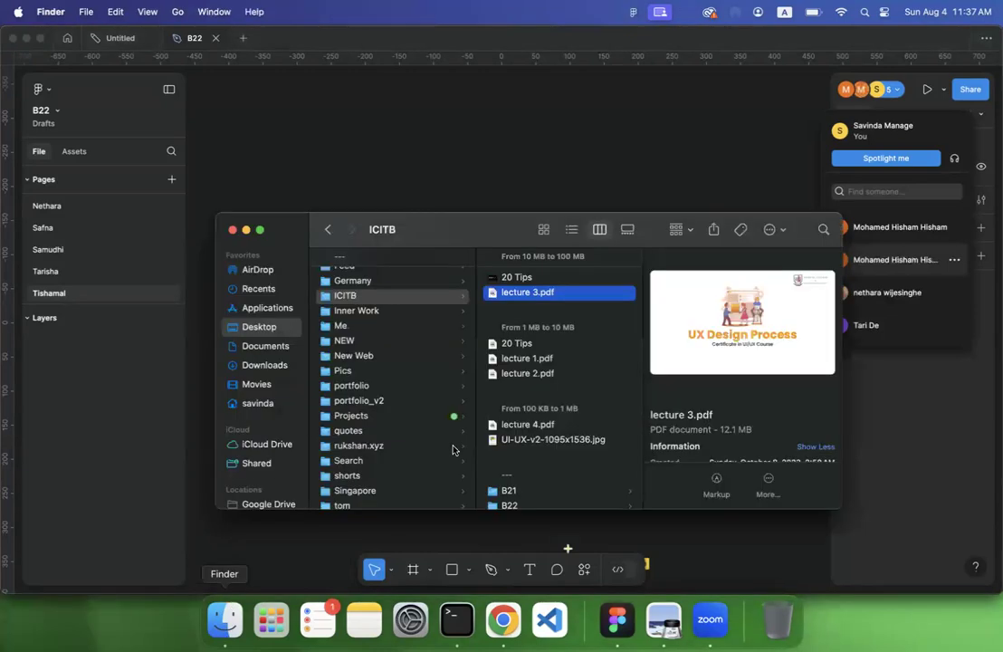
{"action": "scroll", "coordinate": [528, 362], "scroll_direction": "down", "scroll_amount": 1}
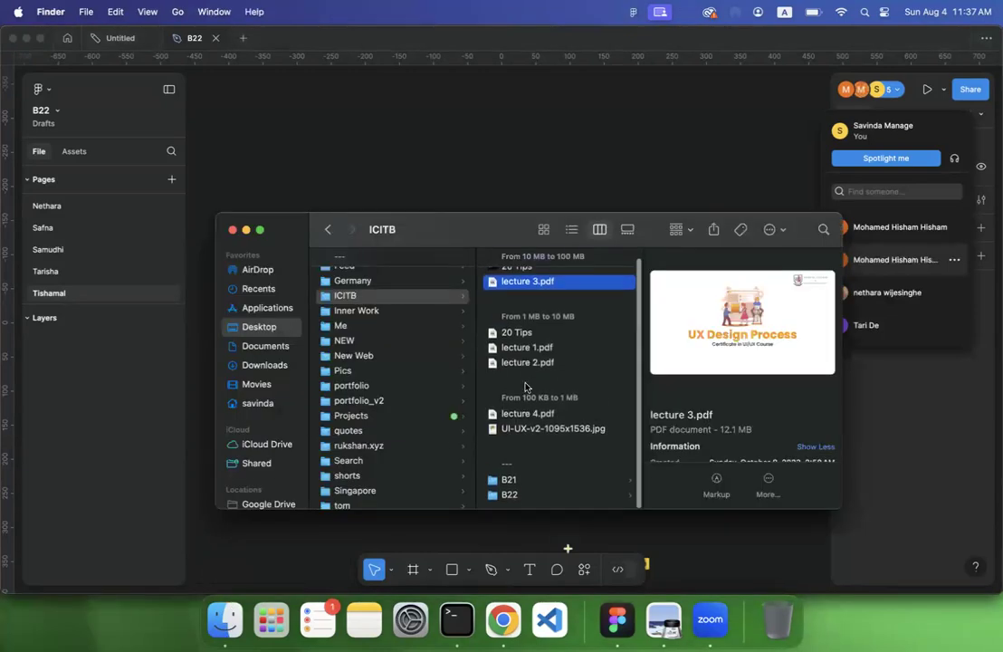
{"action": "scroll", "coordinate": [524, 344], "scroll_direction": "up", "scroll_amount": 2}
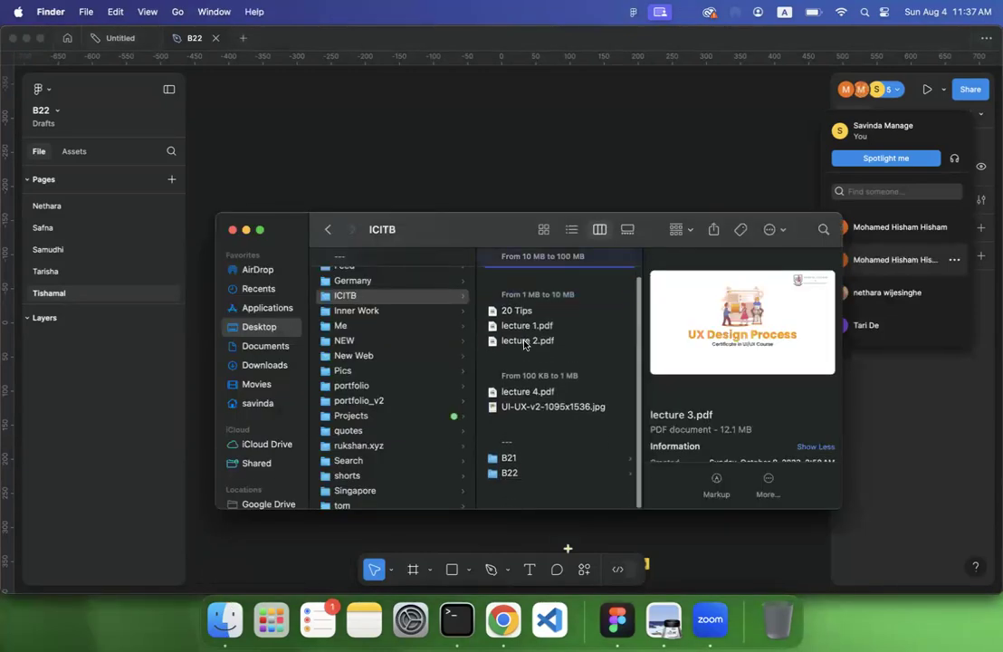
{"action": "double_click", "coordinate": [525, 415]}
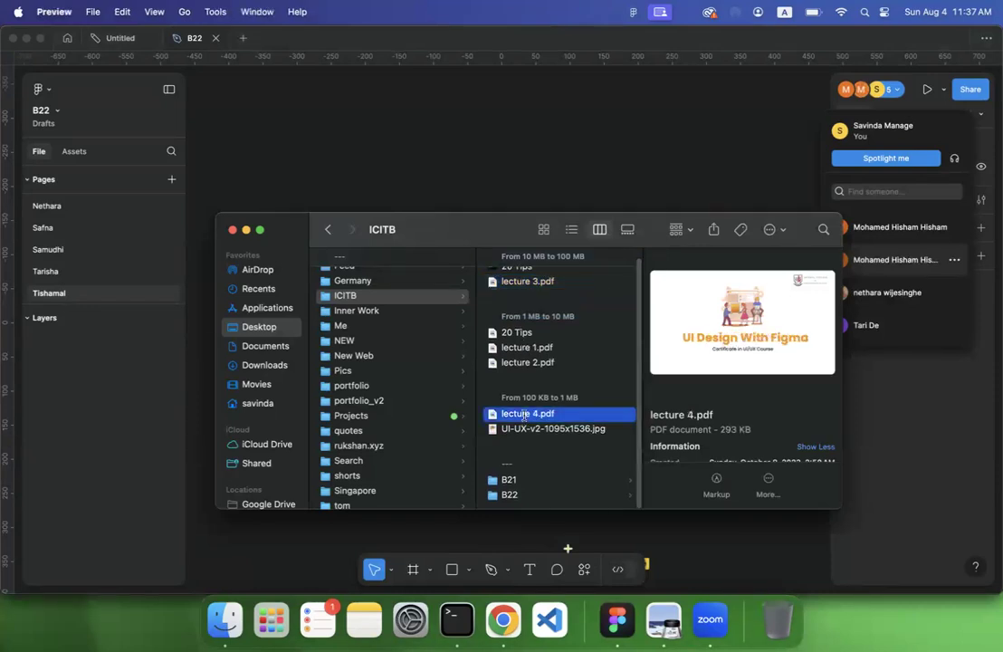
{"action": "scroll", "coordinate": [333, 376], "scroll_direction": "up", "scroll_amount": 20}
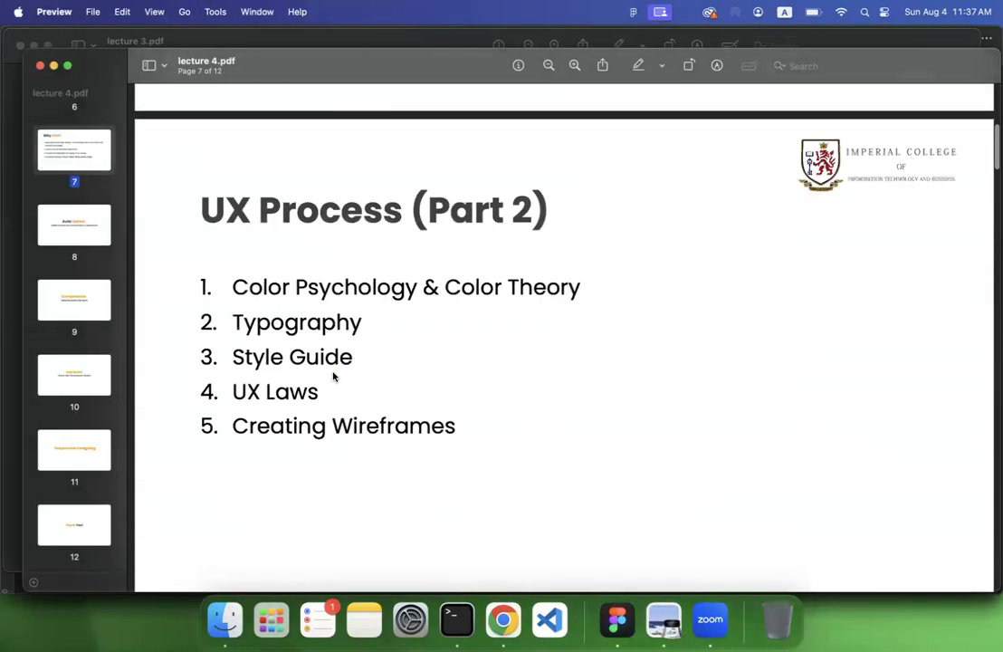
{"action": "left_click", "coordinate": [18, 47]}
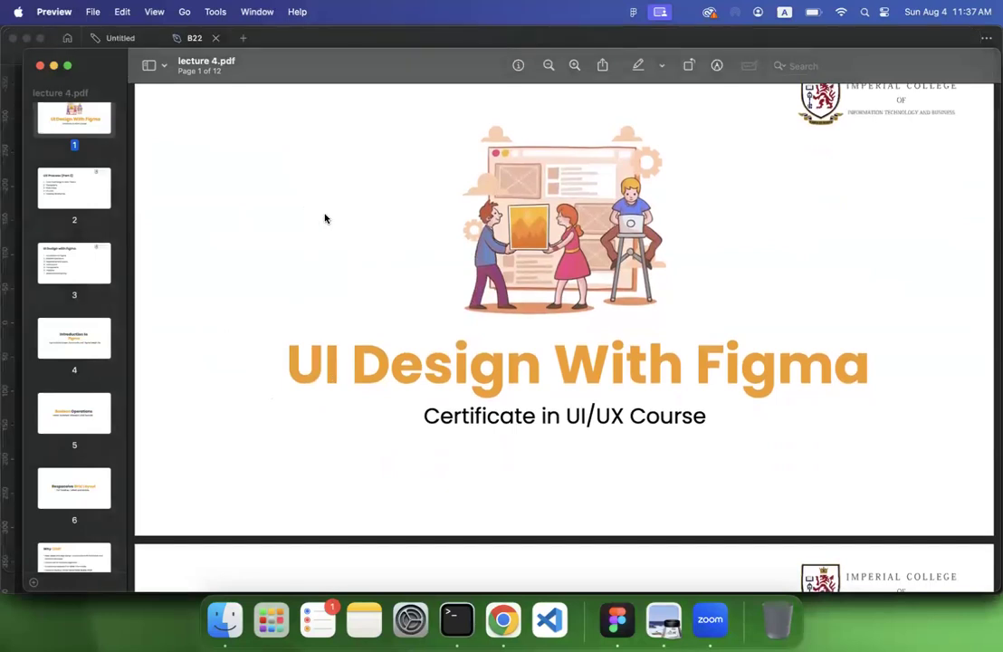
Step: Return to Figma, dismiss the list of people, and enlarge the Pages section to show every page
{"action": "left_click", "coordinate": [620, 621]}
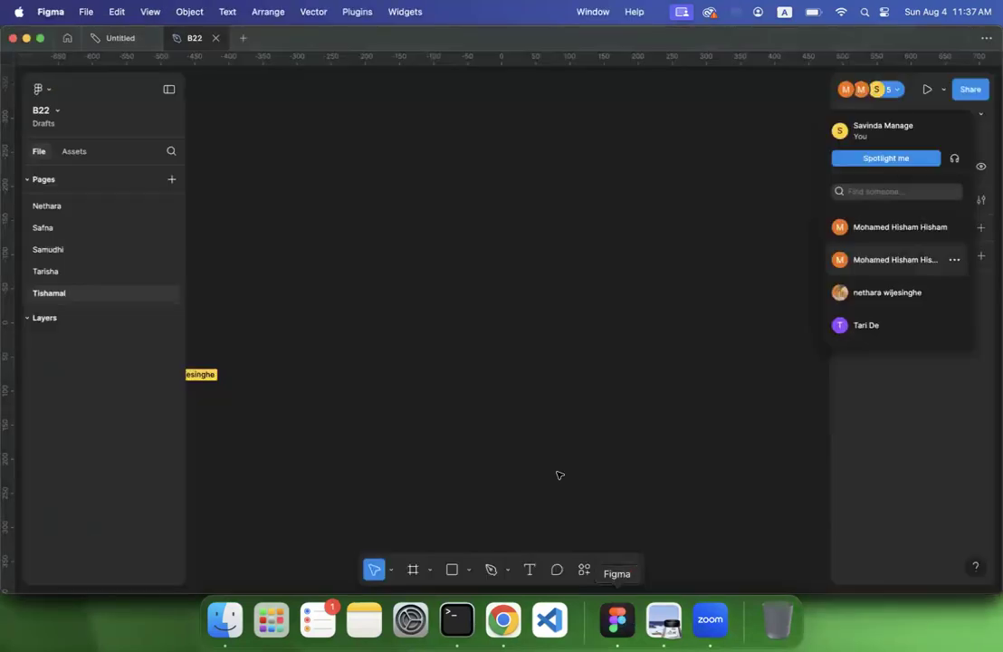
{"action": "left_click", "coordinate": [544, 306]}
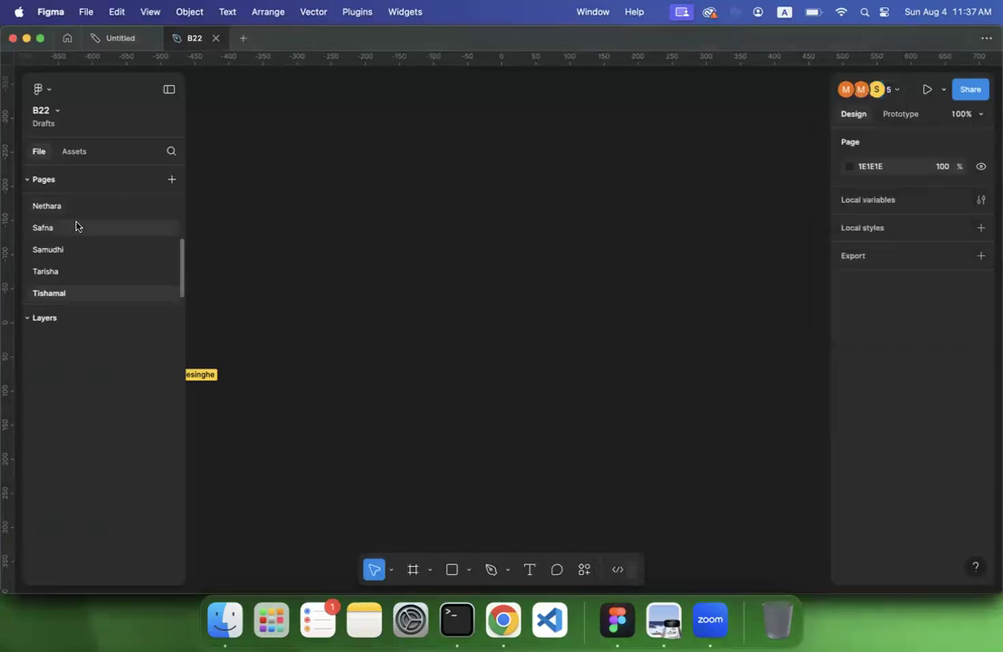
{"action": "scroll", "coordinate": [74, 224], "scroll_direction": "up", "scroll_amount": 3}
{"action": "left_click_drag", "start_coordinate": [91, 304], "coordinate": [103, 448]}
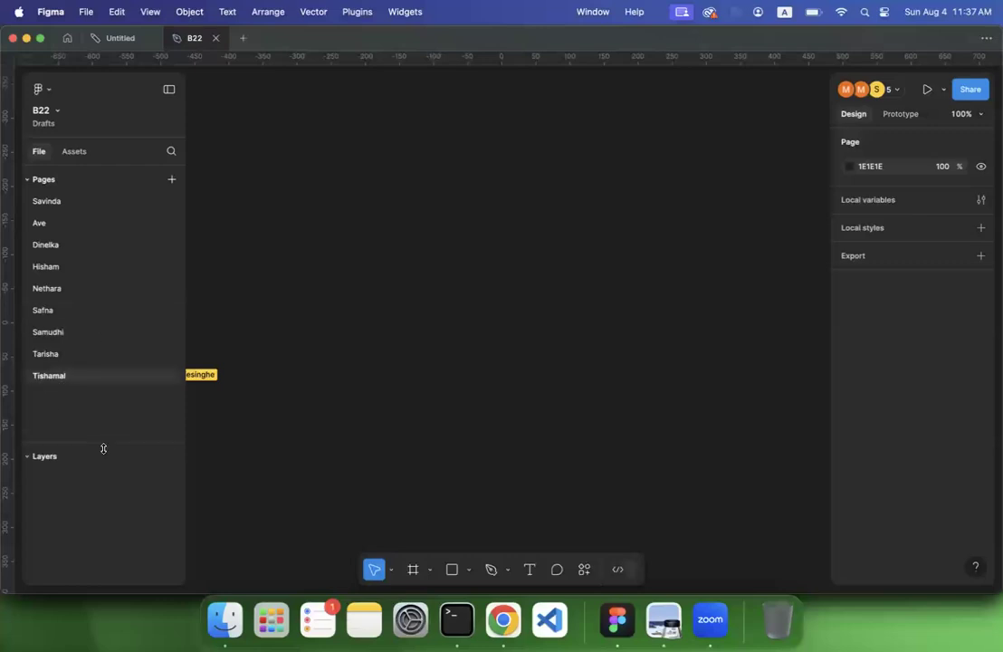
Step: Go through the file's pages one by one, from the first person's page to the last, to show their contents
{"action": "left_click", "coordinate": [60, 202]}
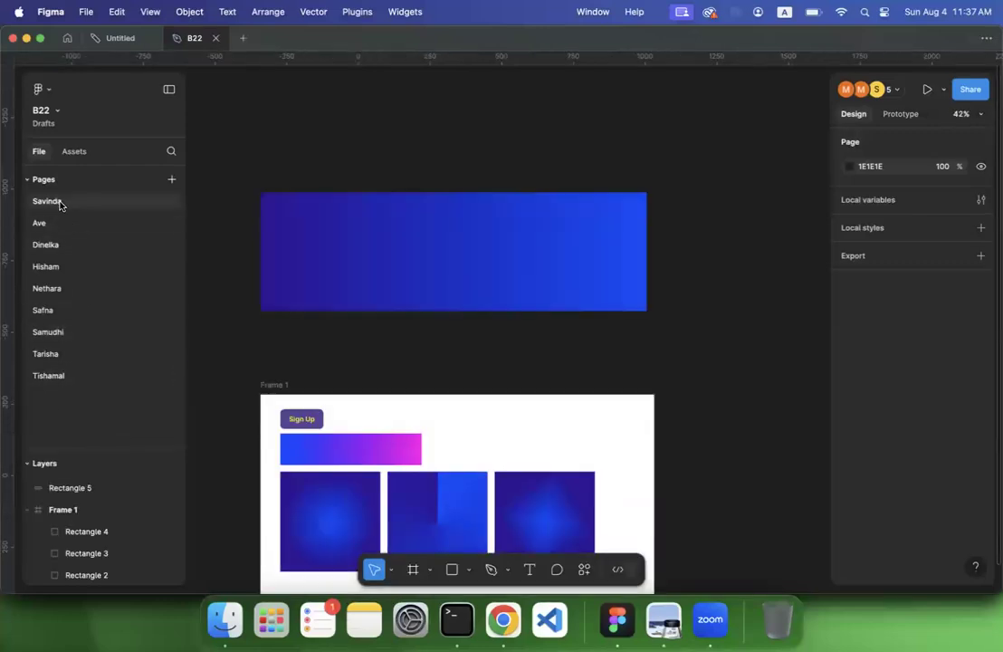
{"action": "left_click", "coordinate": [64, 222]}
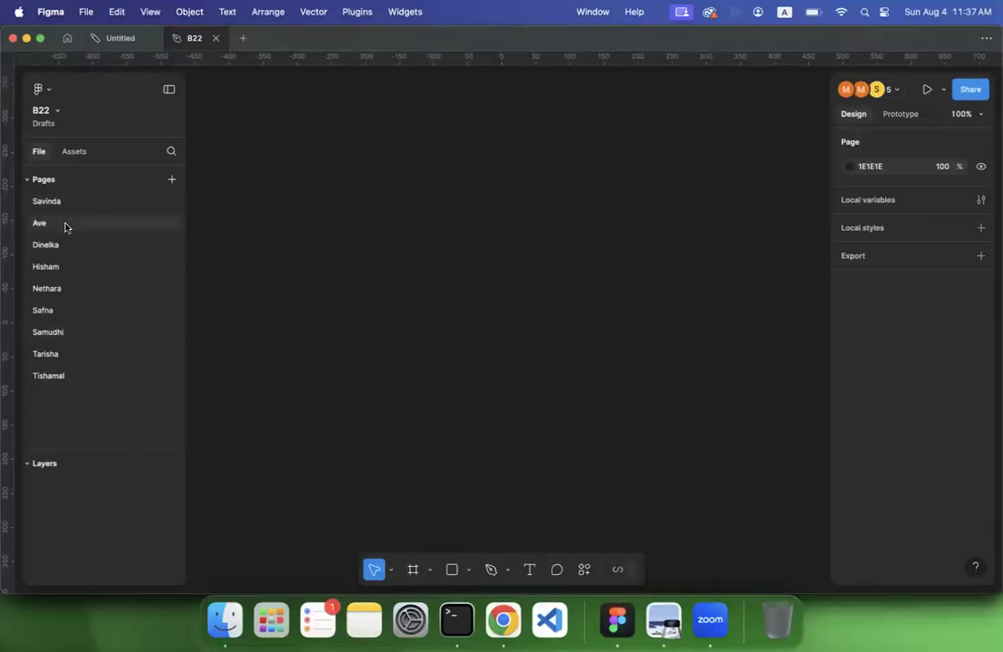
{"action": "left_click", "coordinate": [66, 209]}
{"action": "left_click", "coordinate": [63, 226]}
{"action": "left_click", "coordinate": [61, 248]}
{"action": "left_click", "coordinate": [61, 270]}
{"action": "left_click", "coordinate": [63, 290]}
{"action": "left_click", "coordinate": [63, 312]}
{"action": "left_click", "coordinate": [66, 333]}
{"action": "left_click", "coordinate": [66, 355]}
{"action": "left_click", "coordinate": [73, 376]}
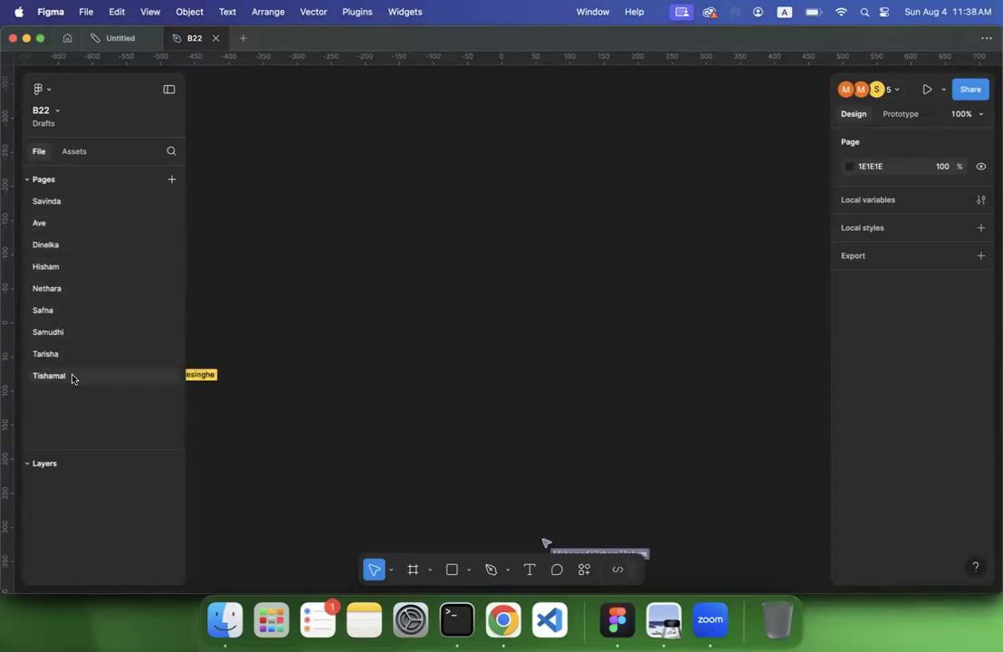
Step: Go back to the first page to view the gradient rectangle and Frame 1 together, with a brief look at lecture 4.pdf
{"action": "left_click", "coordinate": [60, 205]}
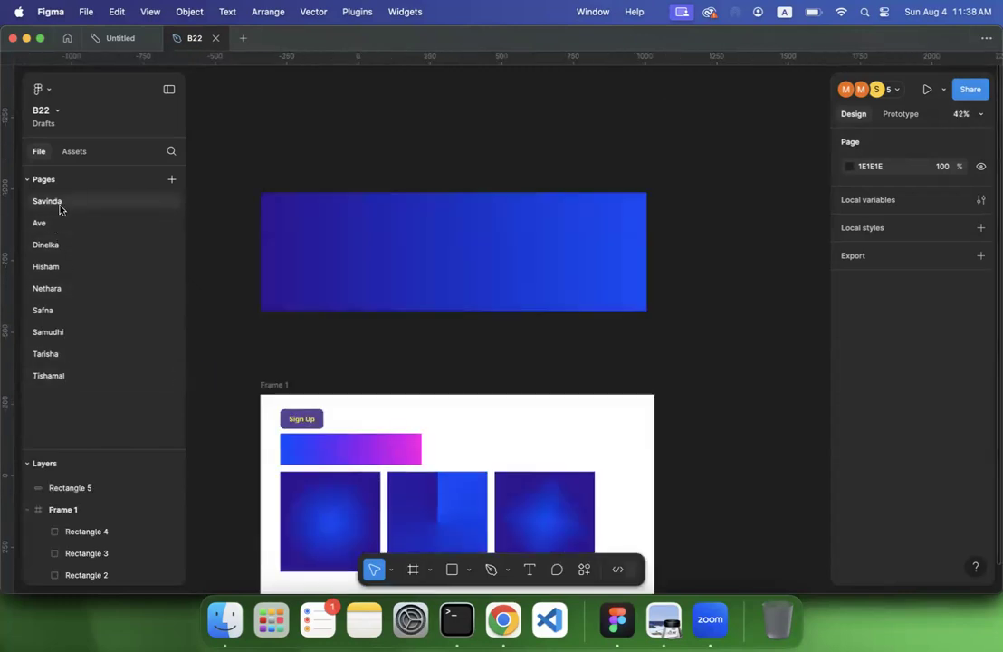
{"action": "left_click", "coordinate": [289, 228]}
{"action": "scroll", "coordinate": [289, 229], "scroll_direction": "down", "scroll_amount": 5}
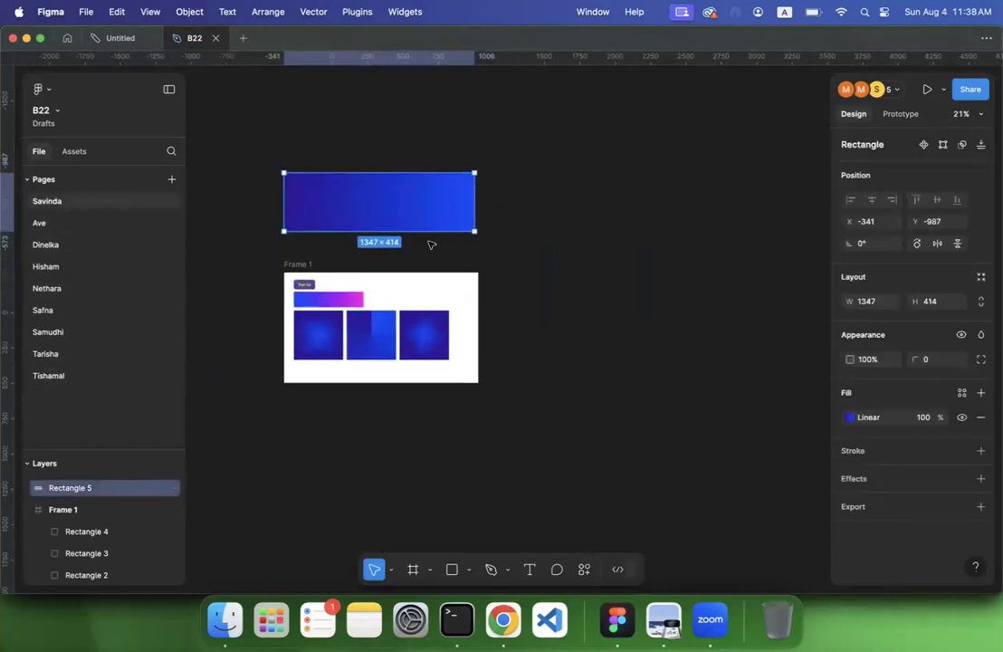
{"action": "left_click", "coordinate": [593, 264]}
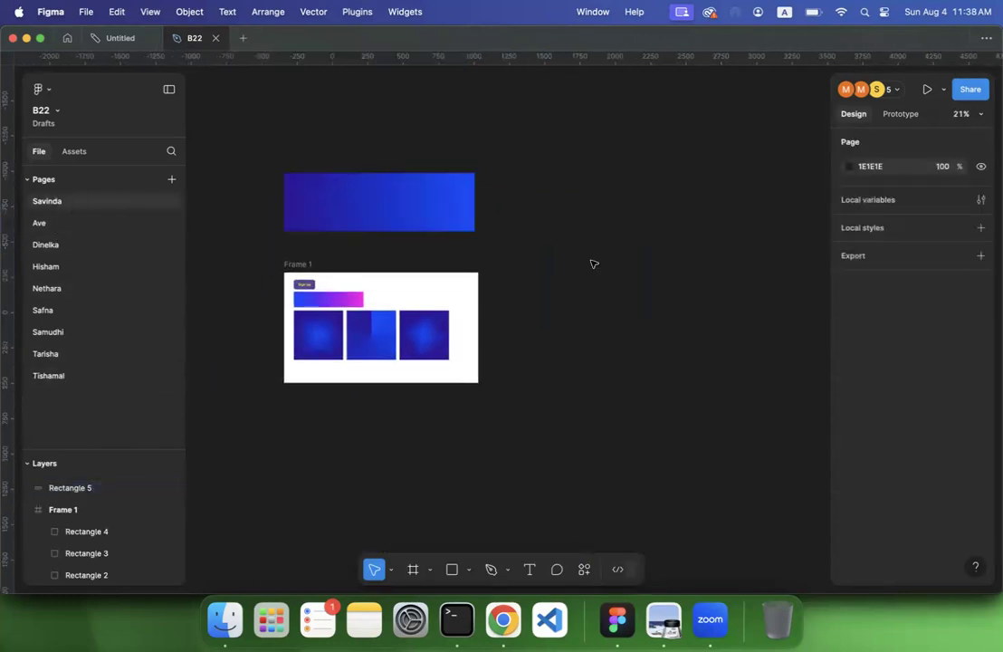
{"action": "left_click", "coordinate": [662, 621]}
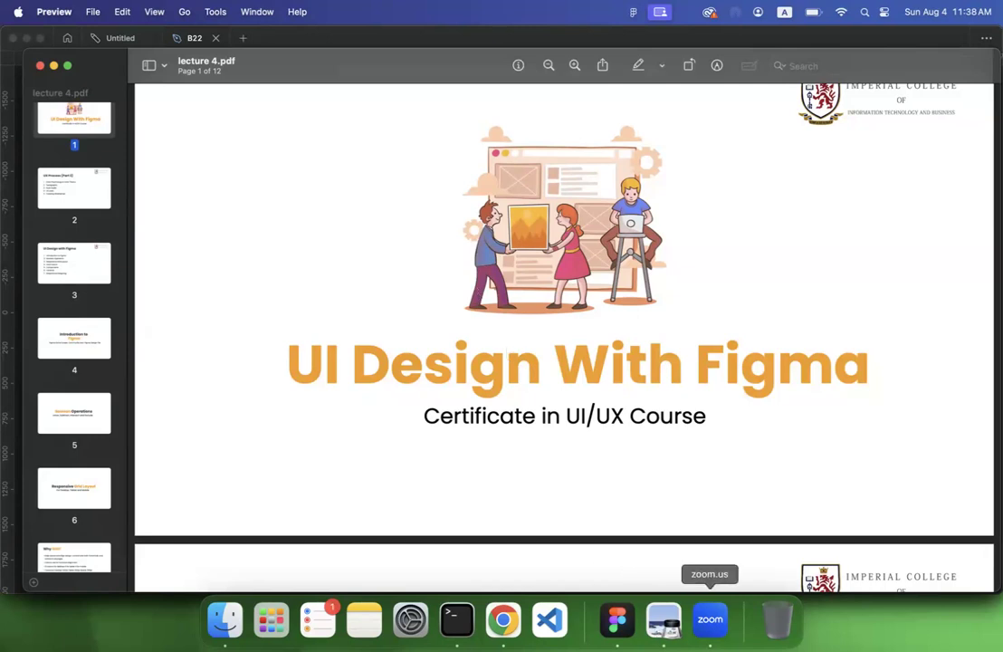
{"action": "left_click", "coordinate": [618, 621]}
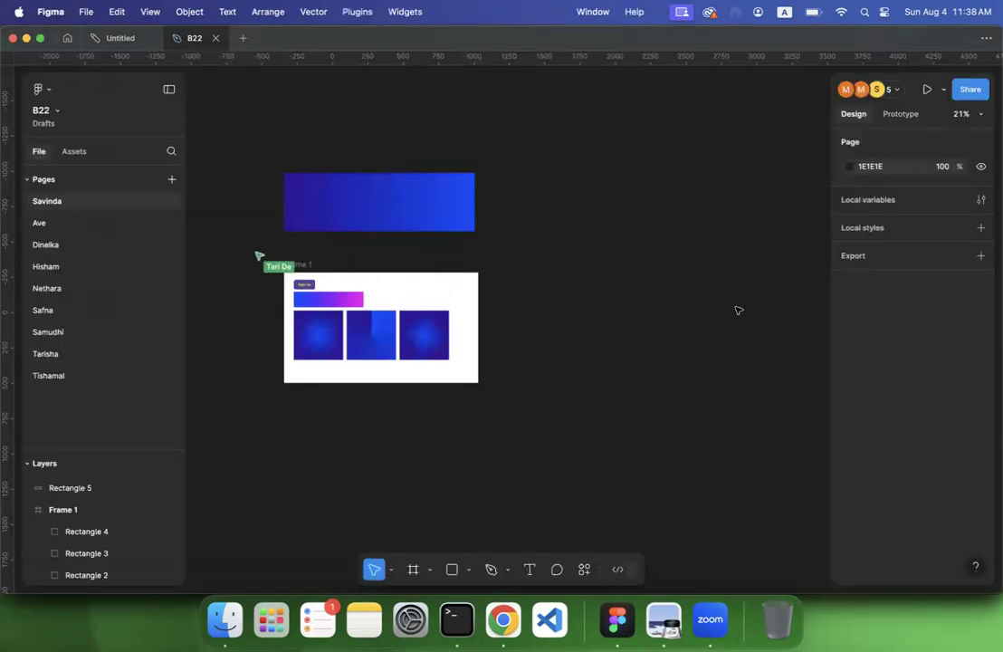
Step: Check who is present in the shared file, and look over the first page's canvas
{"action": "left_click", "coordinate": [893, 90]}
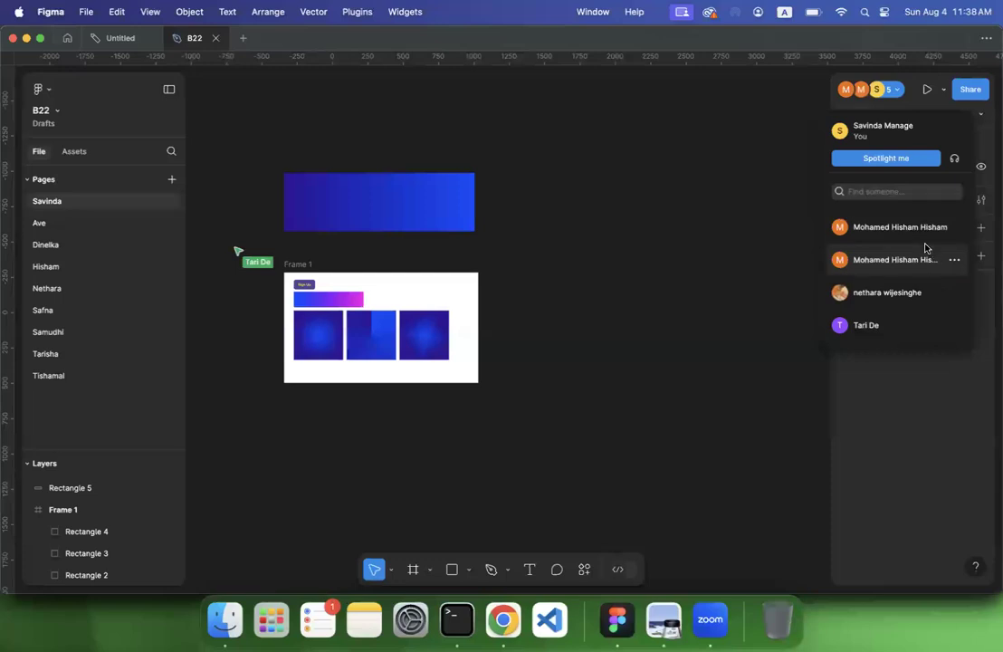
{"action": "left_click", "coordinate": [900, 96]}
{"action": "left_click", "coordinate": [900, 96]}
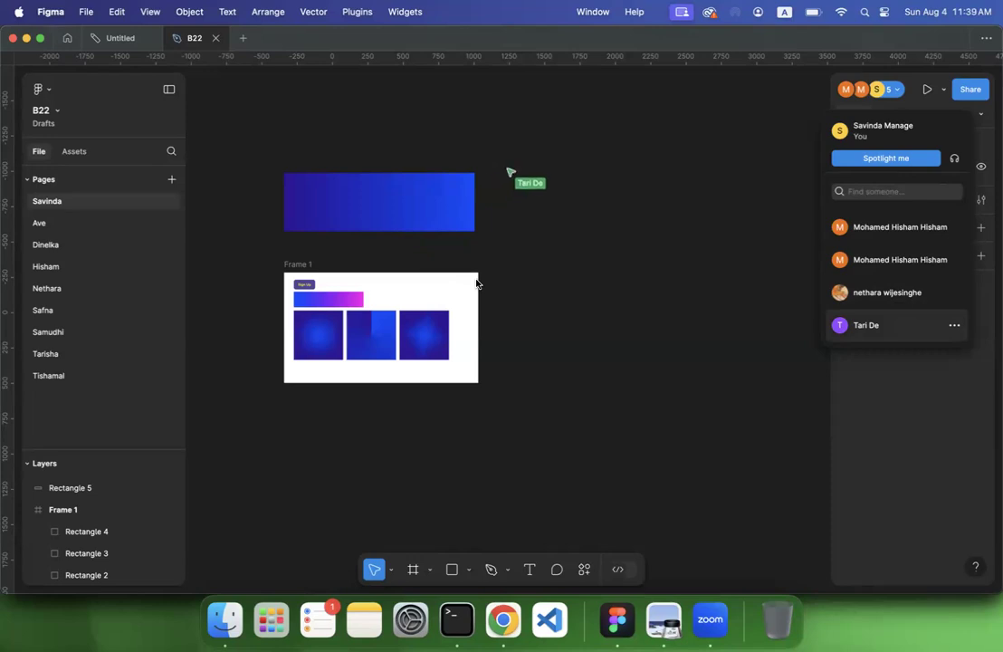
{"action": "left_click", "coordinate": [375, 112]}
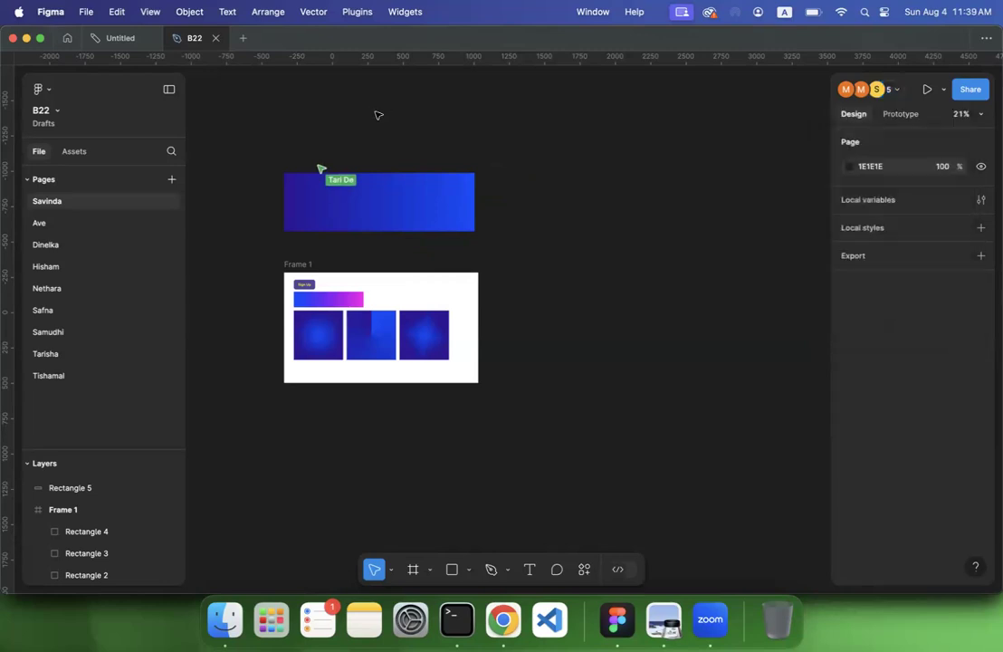
{"action": "scroll", "coordinate": [375, 112], "scroll_direction": "down", "scroll_amount": 3}
{"action": "scroll", "coordinate": [378, 116], "scroll_direction": "down", "scroll_amount": 2}
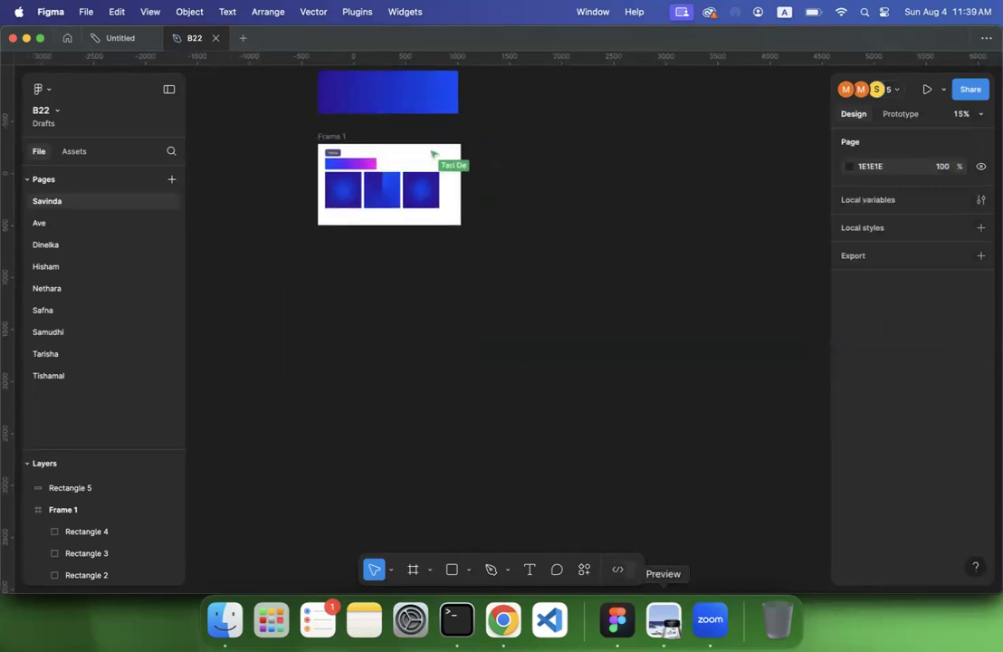
Step: Switch to lecture 4.pdf in Preview and show the UX Process (Part 2) topics slide
{"action": "left_click", "coordinate": [669, 631]}
{"action": "scroll", "coordinate": [485, 350], "scroll_direction": "down", "scroll_amount": 5}
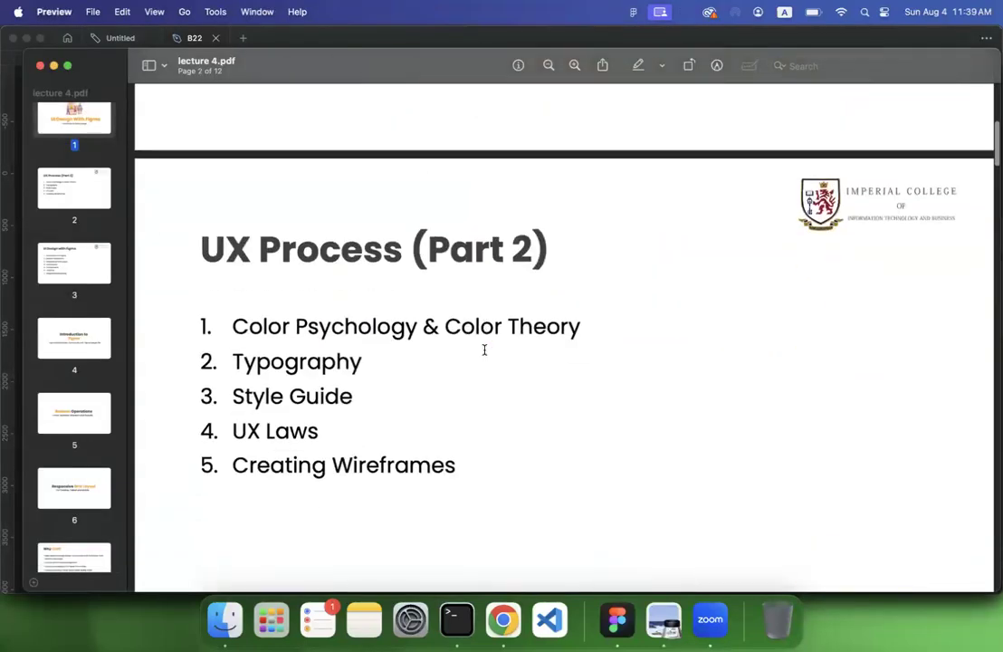
{"action": "scroll", "coordinate": [484, 351], "scroll_direction": "up", "scroll_amount": 5}
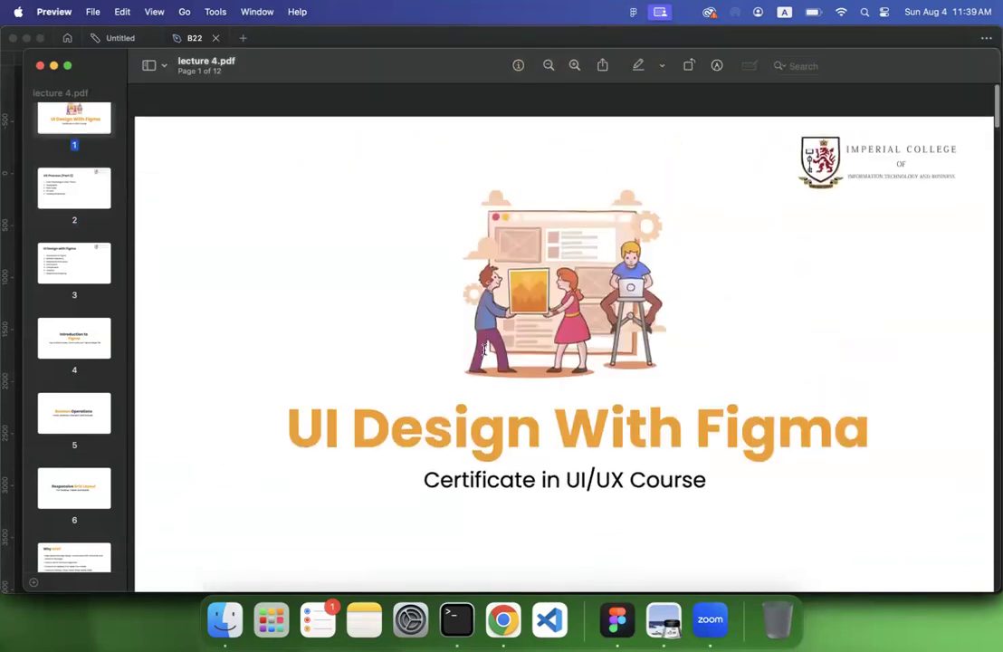
{"action": "scroll", "coordinate": [383, 181], "scroll_direction": "down", "scroll_amount": 5}
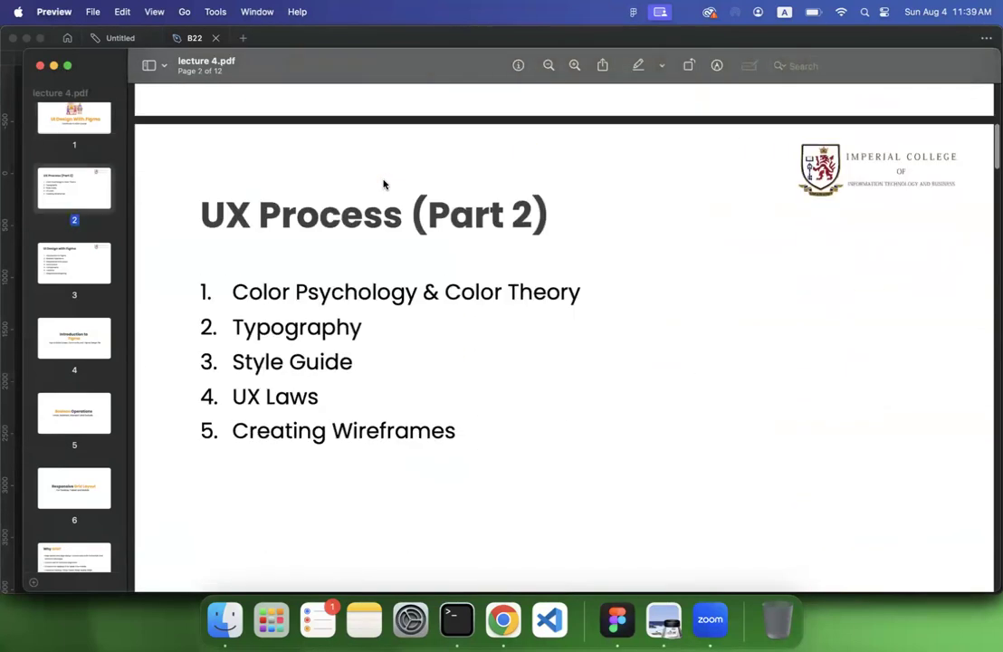
Step: Point out the Color Psychology & Color Theory topic on the UX Process (Part 2) slide
{"action": "left_click_drag", "start_coordinate": [230, 207], "coordinate": [357, 213]}
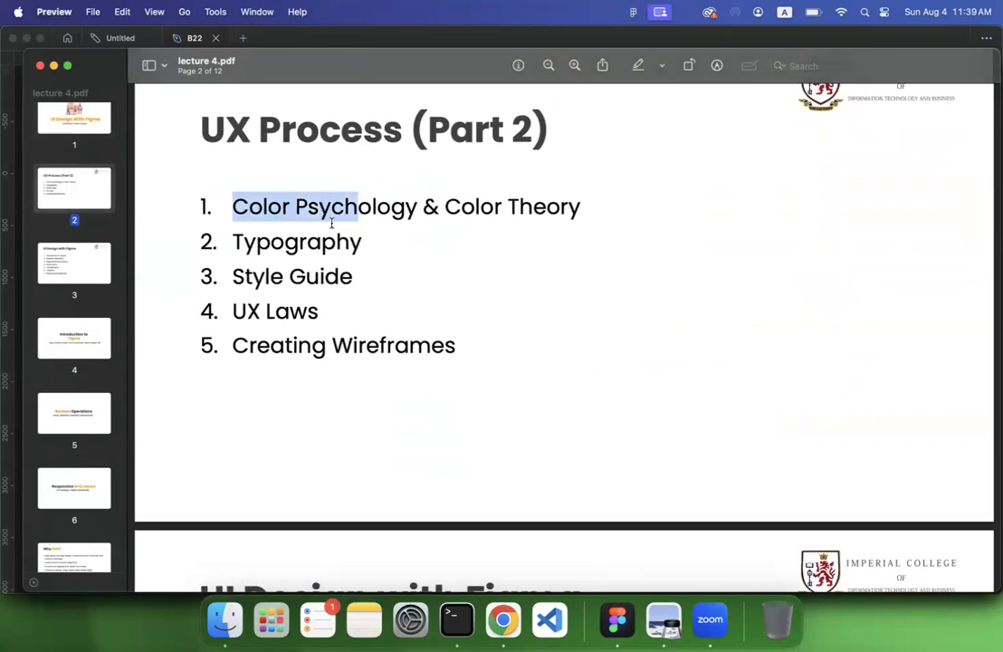
{"action": "left_click", "coordinate": [299, 235]}
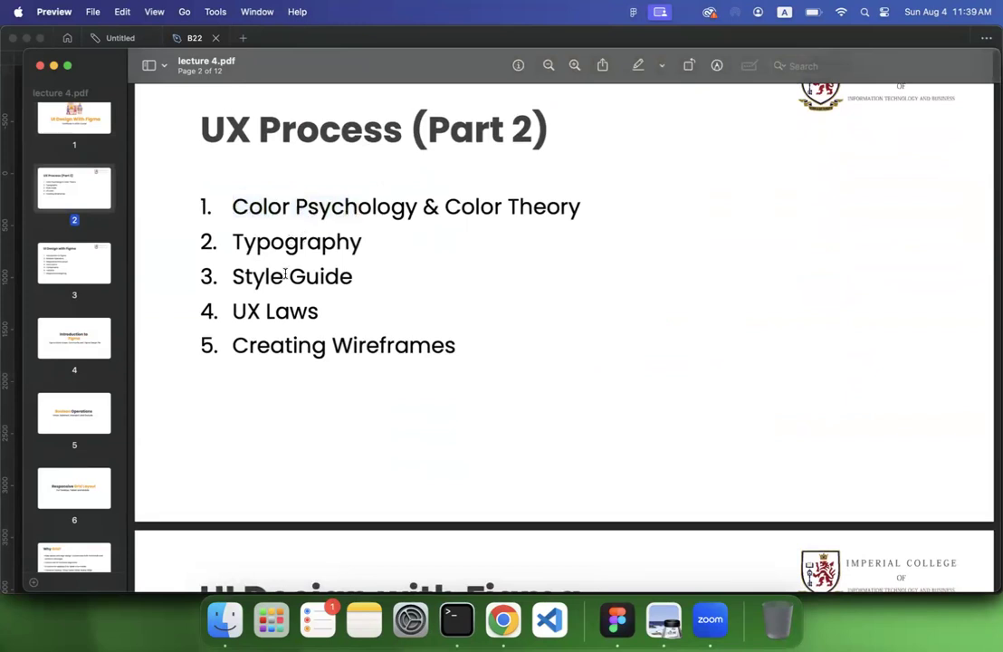
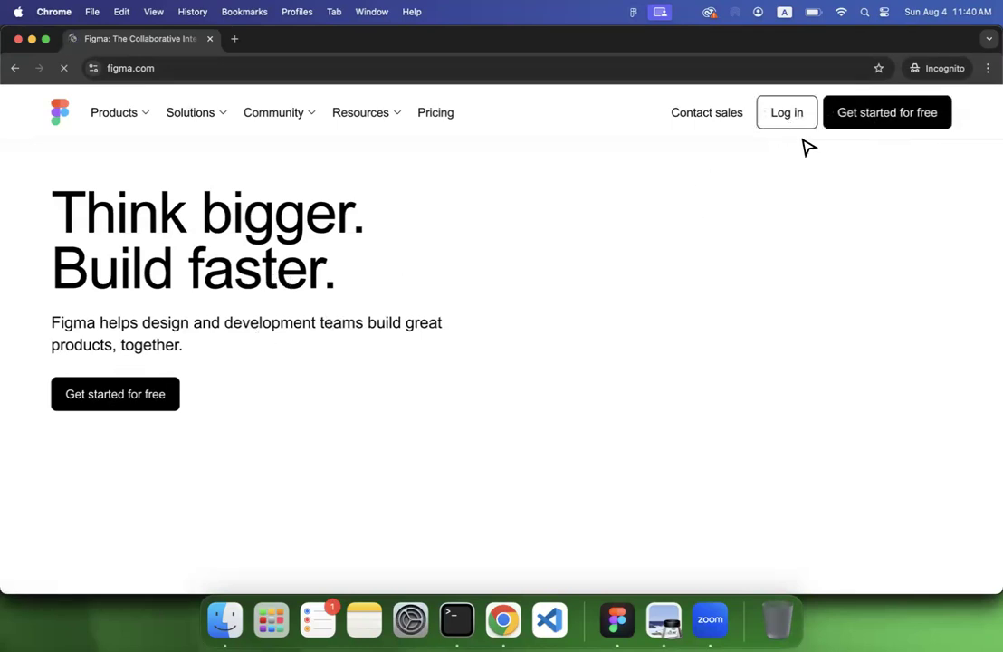
Step: Look over the figma.com home page and its sign-up page in Chrome, and close the incognito window
{"action": "left_click", "coordinate": [886, 115]}
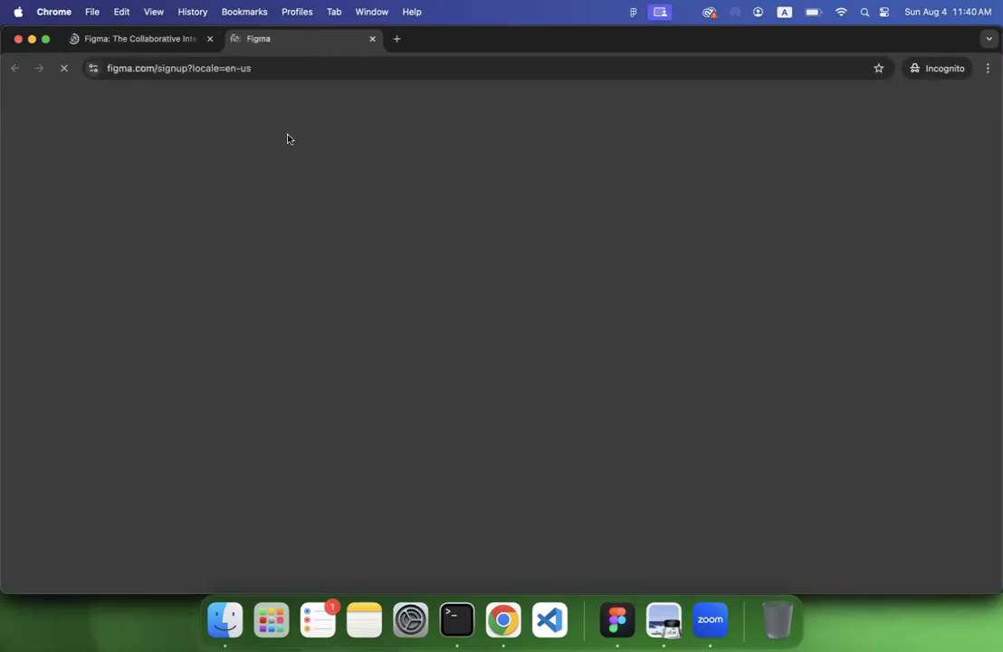
{"action": "left_click", "coordinate": [372, 38]}
{"action": "scroll", "coordinate": [261, 375], "scroll_direction": "down", "scroll_amount": 5}
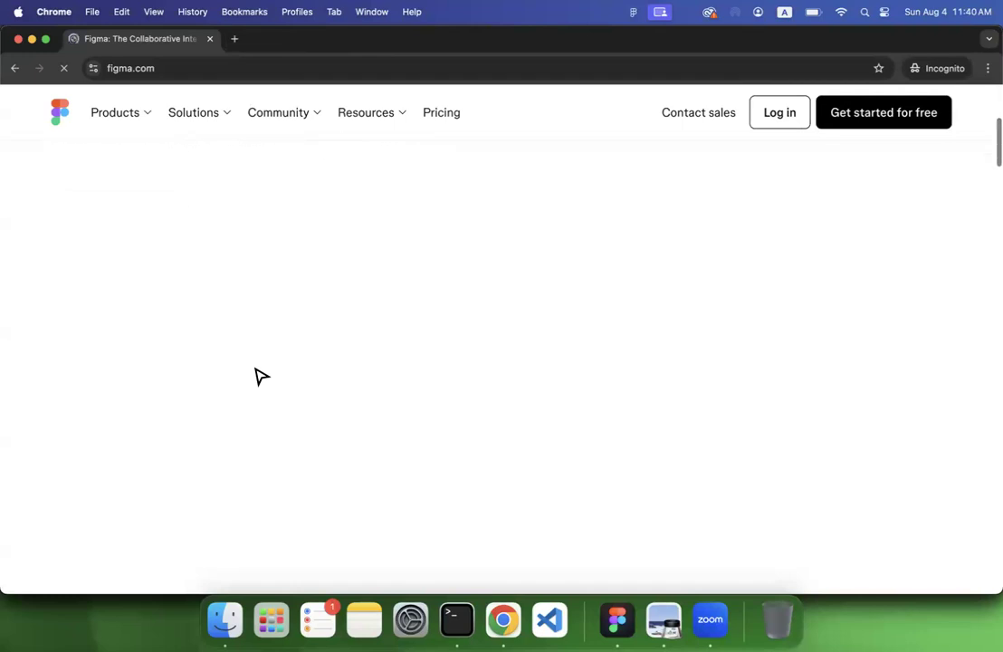
{"action": "scroll", "coordinate": [262, 376], "scroll_direction": "up", "scroll_amount": 3}
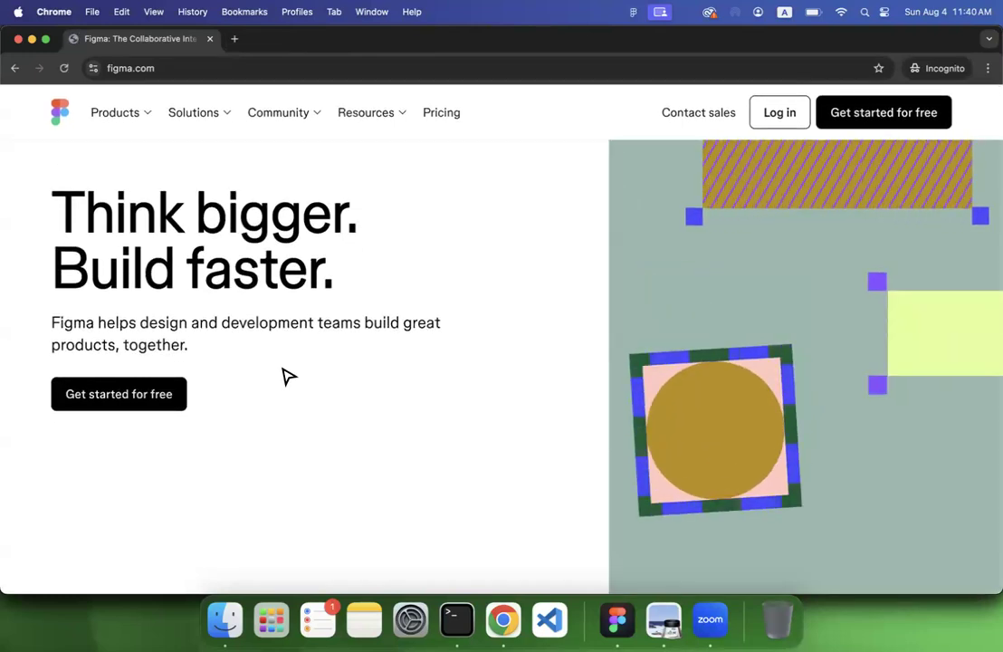
{"action": "scroll", "coordinate": [285, 377], "scroll_direction": "down", "scroll_amount": 5}
{"action": "scroll", "coordinate": [284, 378], "scroll_direction": "up", "scroll_amount": 5}
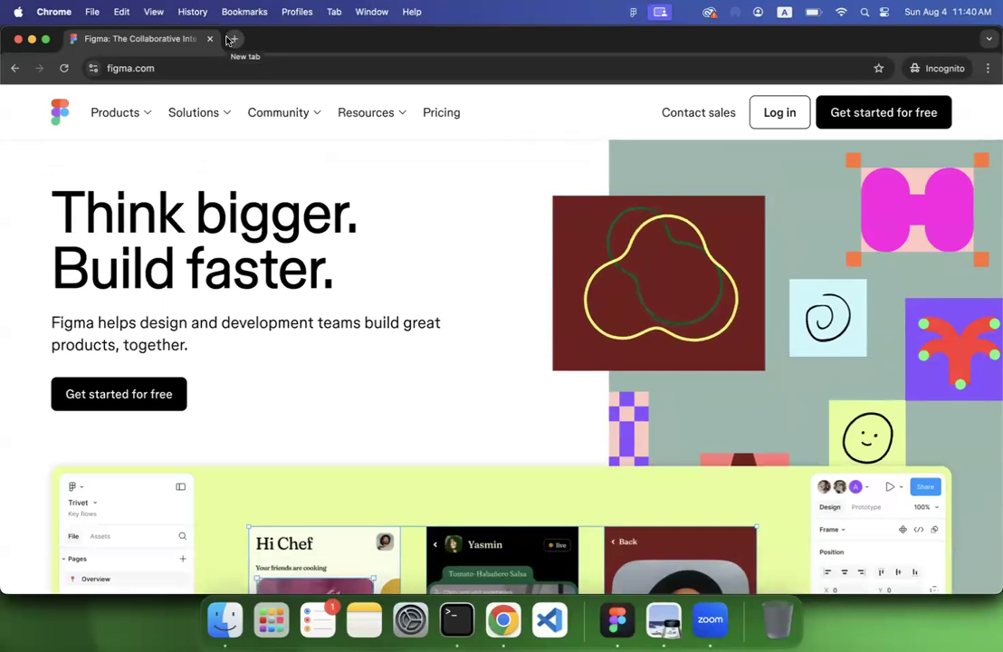
{"action": "left_click", "coordinate": [235, 39]}
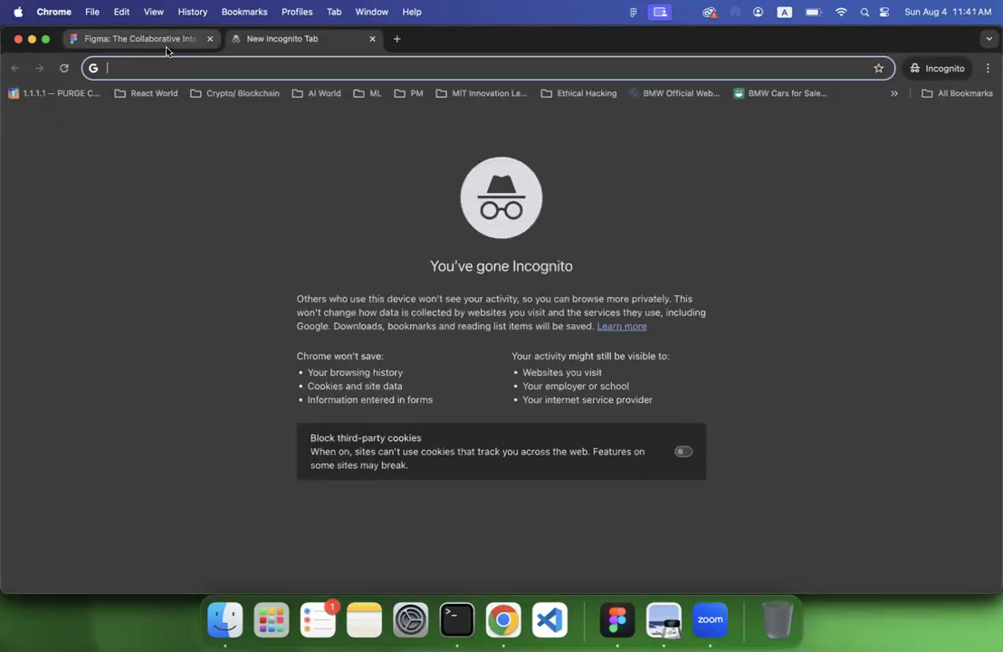
{"action": "left_click", "coordinate": [18, 39]}
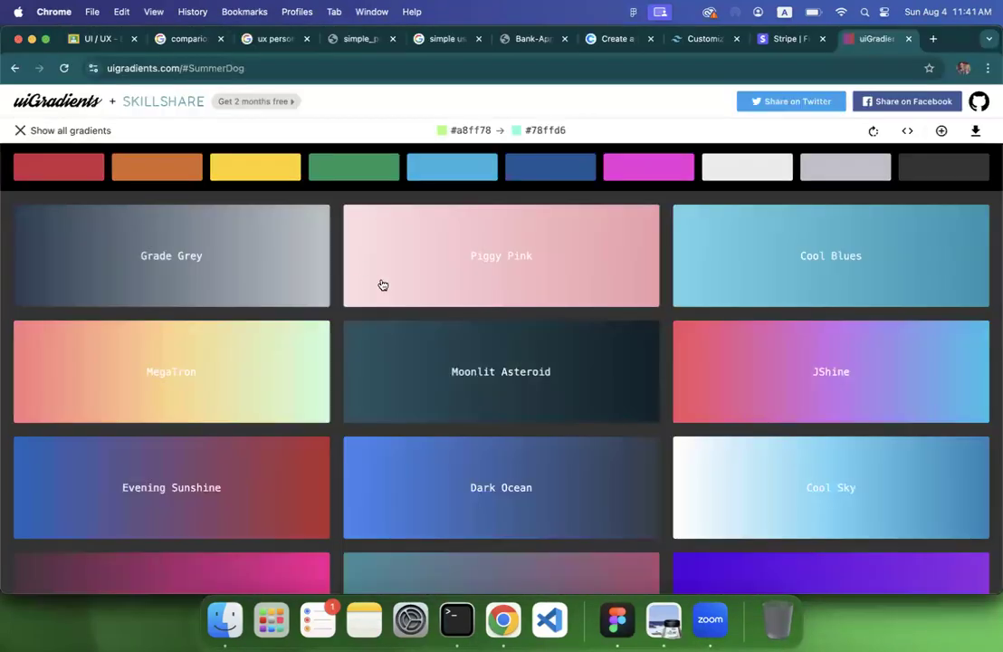
Step: Switch to the B22 file in Figma and view the gradient rectangle and Frame 1 at closer range
{"action": "left_click", "coordinate": [618, 621]}
{"action": "scroll", "coordinate": [557, 360], "scroll_direction": "up", "scroll_amount": 3}
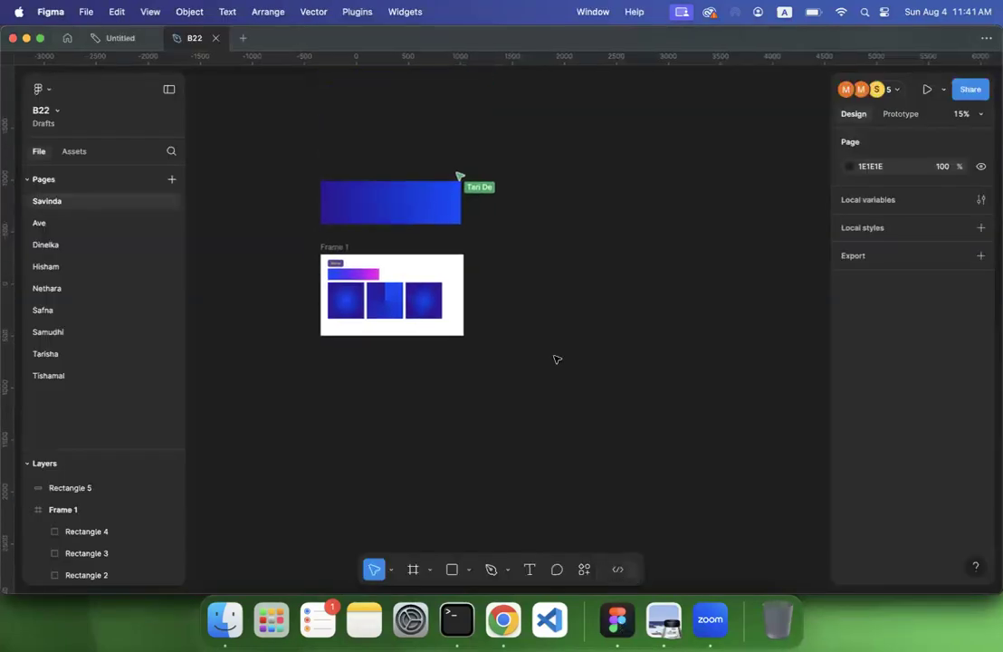
{"action": "scroll", "coordinate": [557, 359], "scroll_direction": "up", "scroll_amount": 3}
{"action": "scroll", "coordinate": [557, 359], "scroll_direction": "left", "scroll_amount": 1}
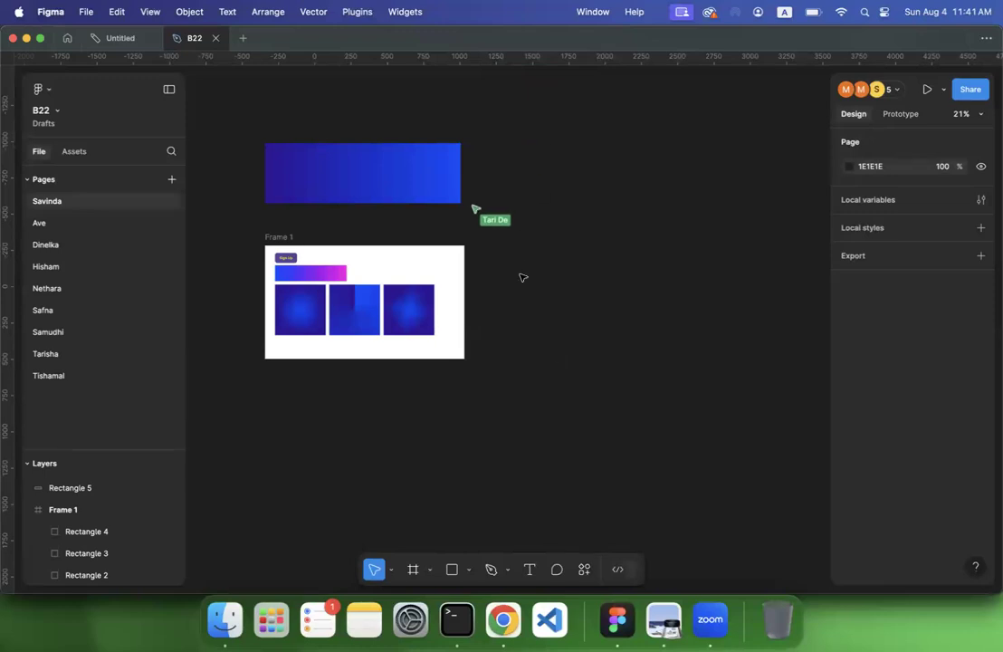
{"action": "scroll", "coordinate": [517, 262], "scroll_direction": "up", "scroll_amount": 3}
{"action": "scroll", "coordinate": [517, 262], "scroll_direction": "left", "scroll_amount": 2}
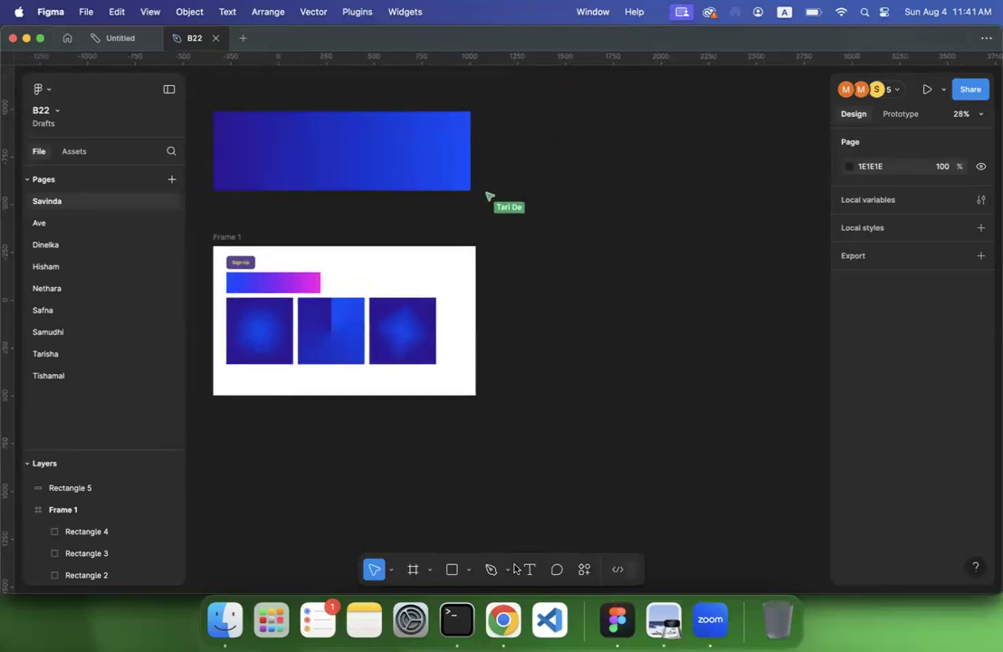
Step: Switch briefly to the uiGradients page in Chrome and show the Introduction to Figma slide of lecture 4.pdf in Preview
{"action": "left_click", "coordinate": [503, 617]}
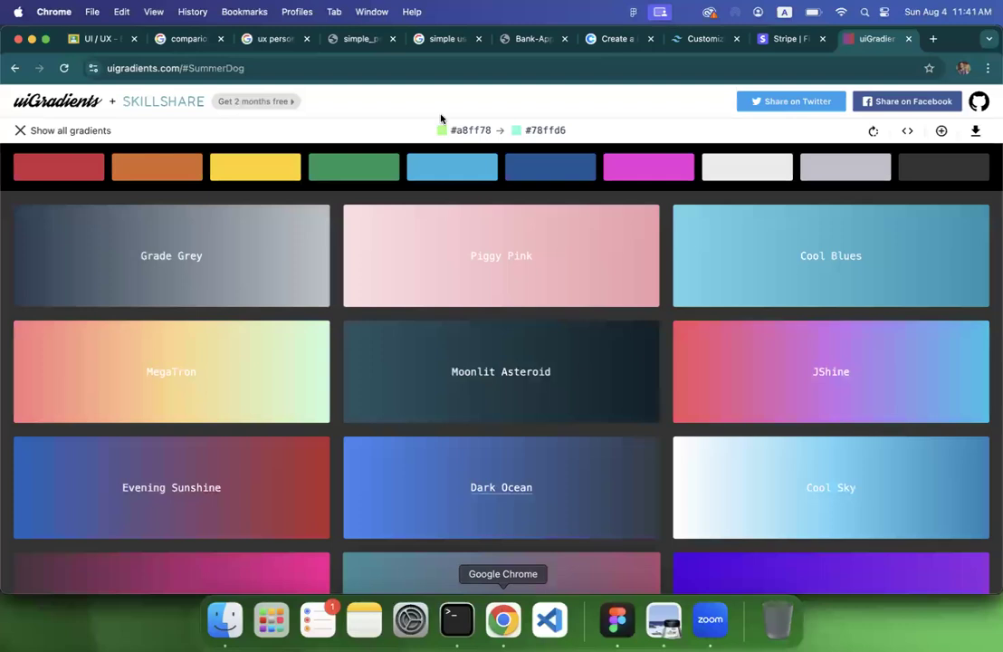
{"action": "left_click", "coordinate": [666, 625]}
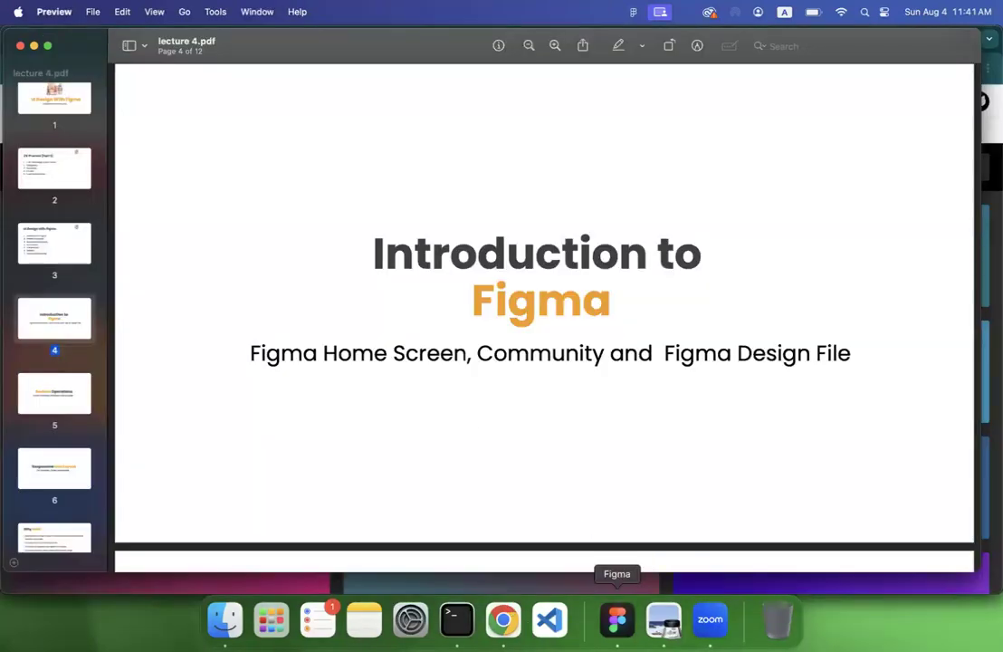
Step: Return to the B22 file in Figma and review the available application, file and editing commands
{"action": "left_click", "coordinate": [616, 619]}
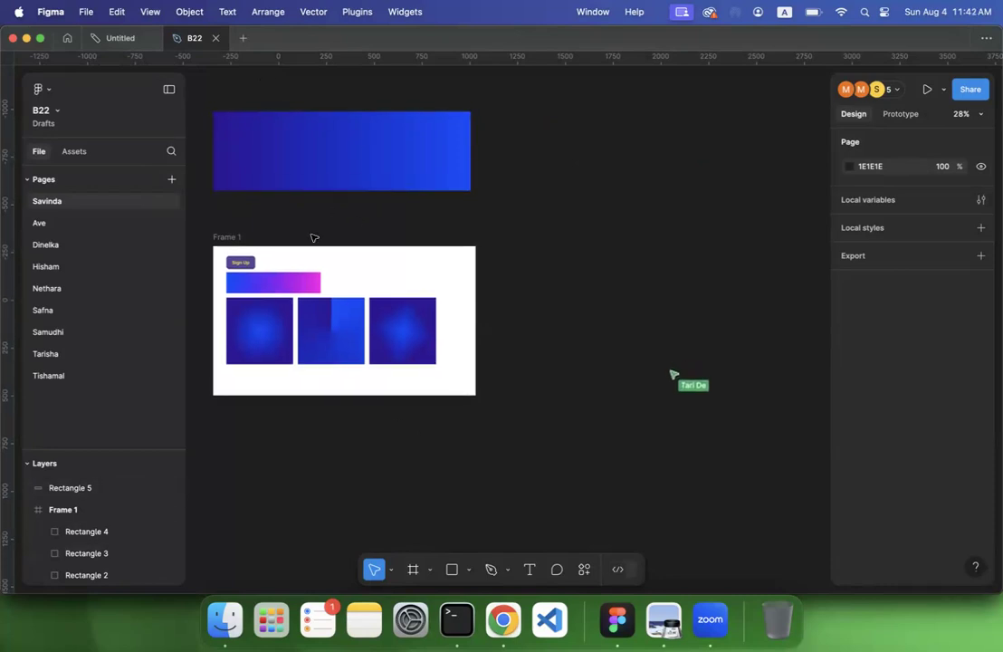
{"action": "left_click", "coordinate": [47, 13]}
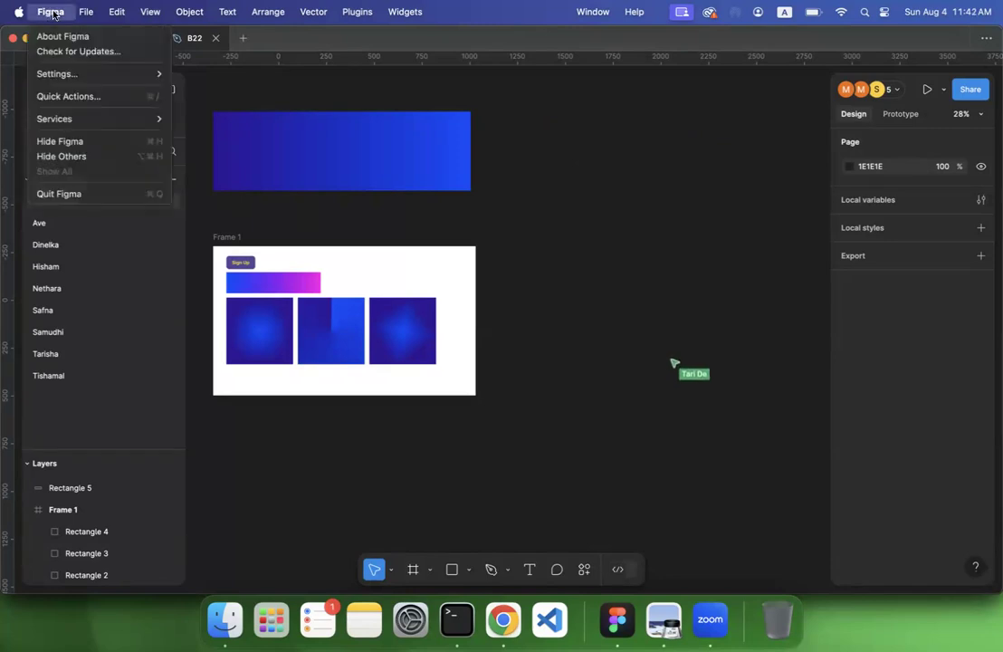
{"action": "mouse_move", "coordinate": [85, 14]}
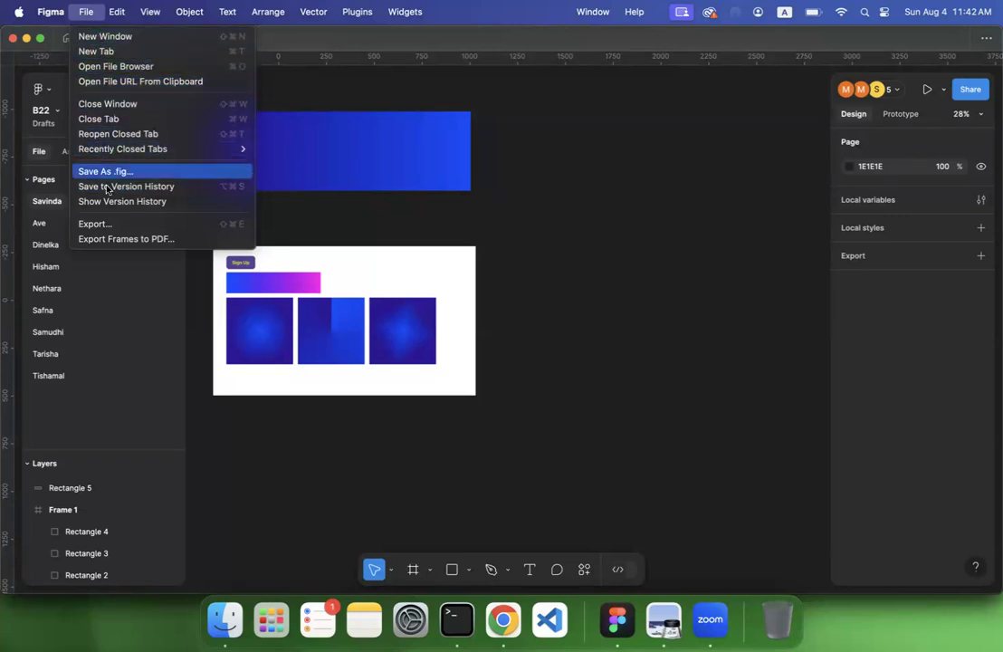
{"action": "mouse_move", "coordinate": [118, 18]}
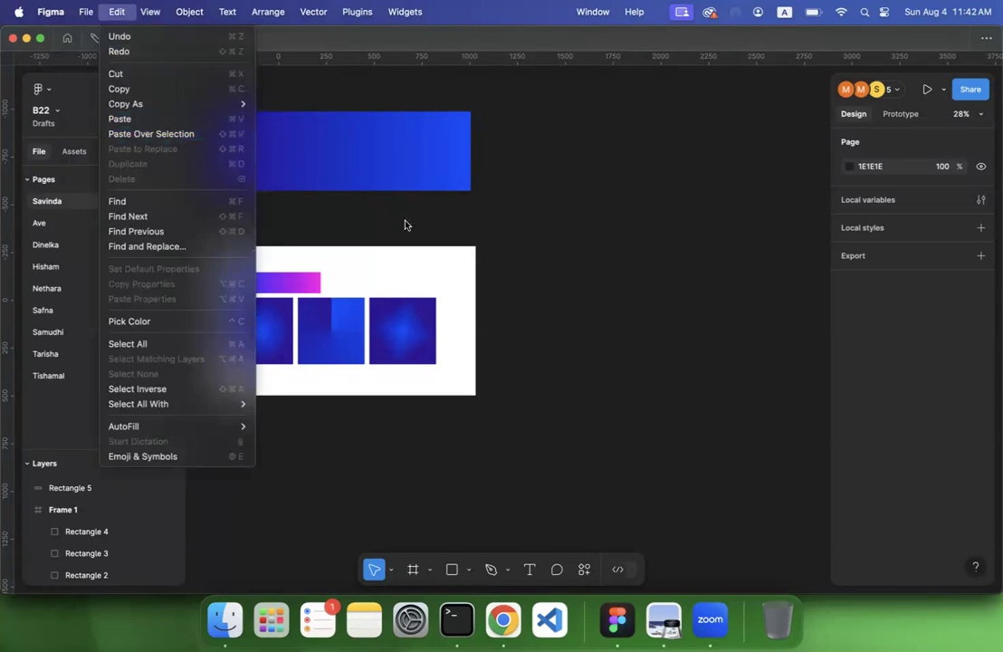
{"action": "left_click", "coordinate": [529, 240]}
Step: Try Paste Over Selection with a copy of the angular-gradient rectangle on Frame 1, and undo the paste
{"action": "left_click", "coordinate": [338, 335]}
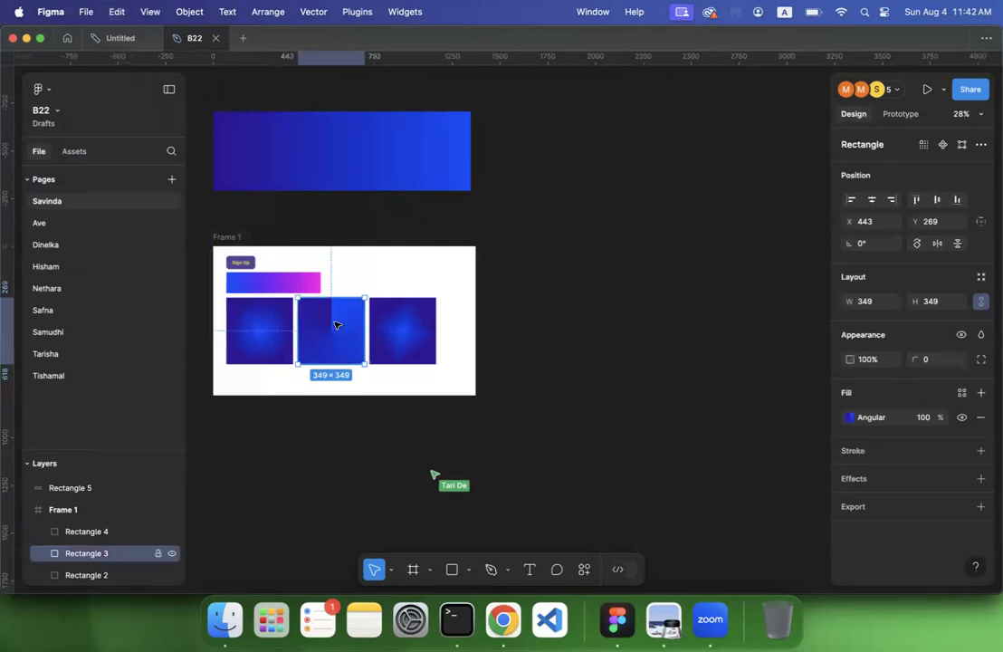
{"action": "scroll", "coordinate": [331, 208], "scroll_direction": "left", "scroll_amount": 3}
{"action": "left_click", "coordinate": [304, 236]}
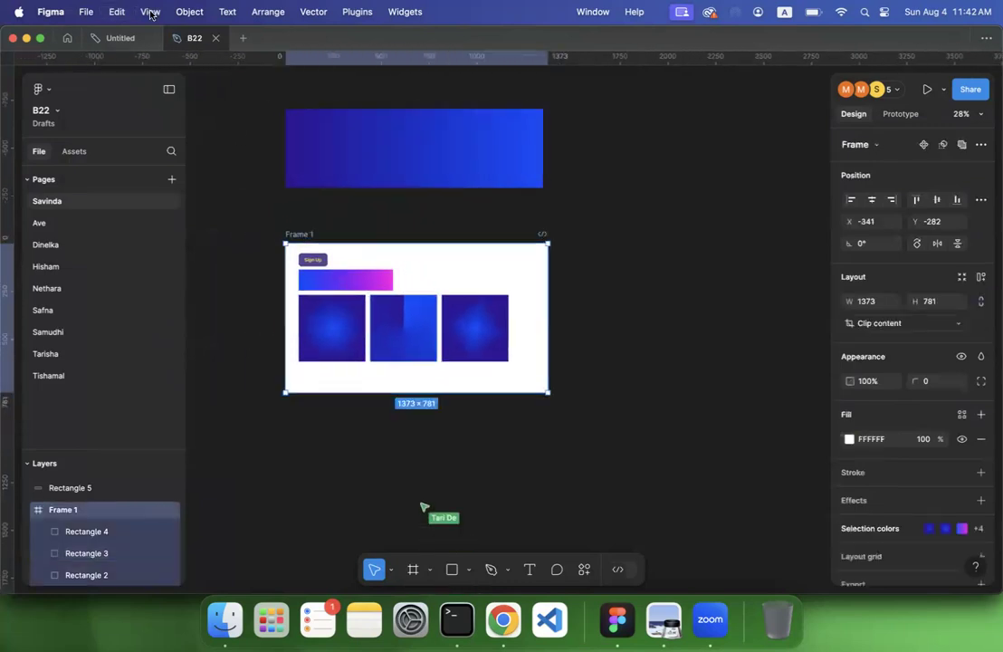
{"action": "left_click", "coordinate": [117, 12]}
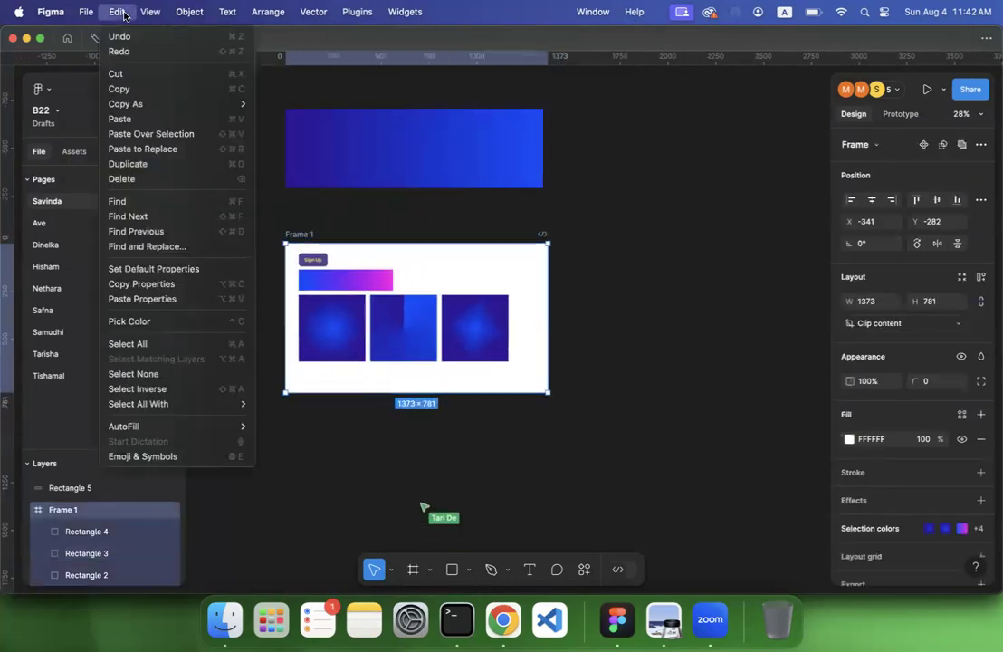
{"action": "left_click", "coordinate": [154, 134]}
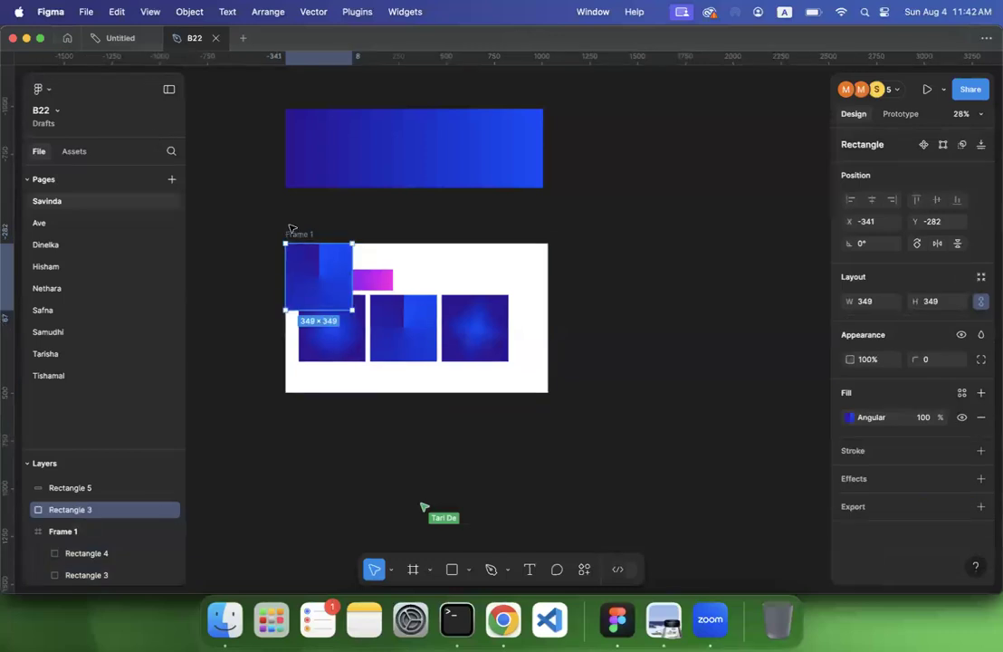
{"action": "key", "text": "super+z"}
Step: Try adding a copy of the angular-gradient rectangle, place it beside Frame 1 at about X 1466, Y -8, and undo the move
{"action": "left_click", "coordinate": [149, 12]}
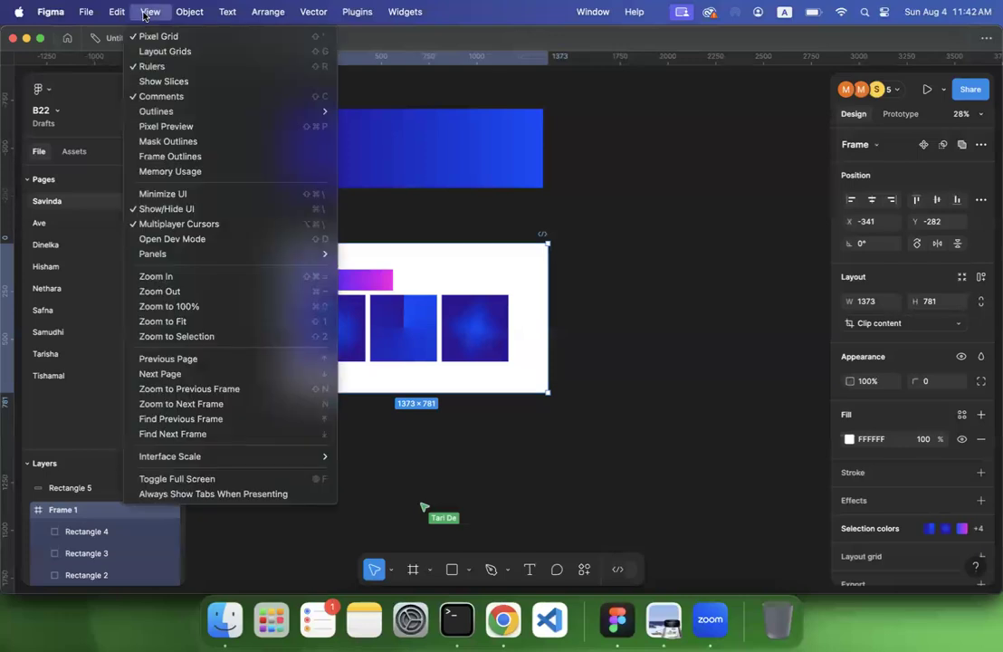
{"action": "left_click", "coordinate": [678, 363]}
{"action": "left_click", "coordinate": [681, 366]}
{"action": "key", "text": "super+shift+z"}
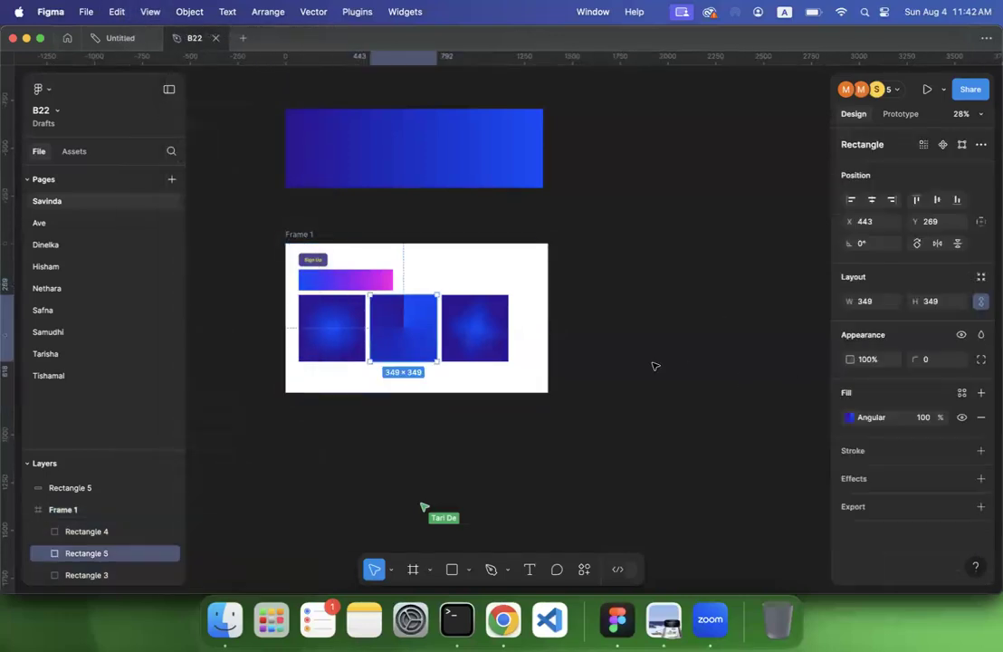
{"action": "left_click_drag", "start_coordinate": [416, 336], "coordinate": [678, 336]}
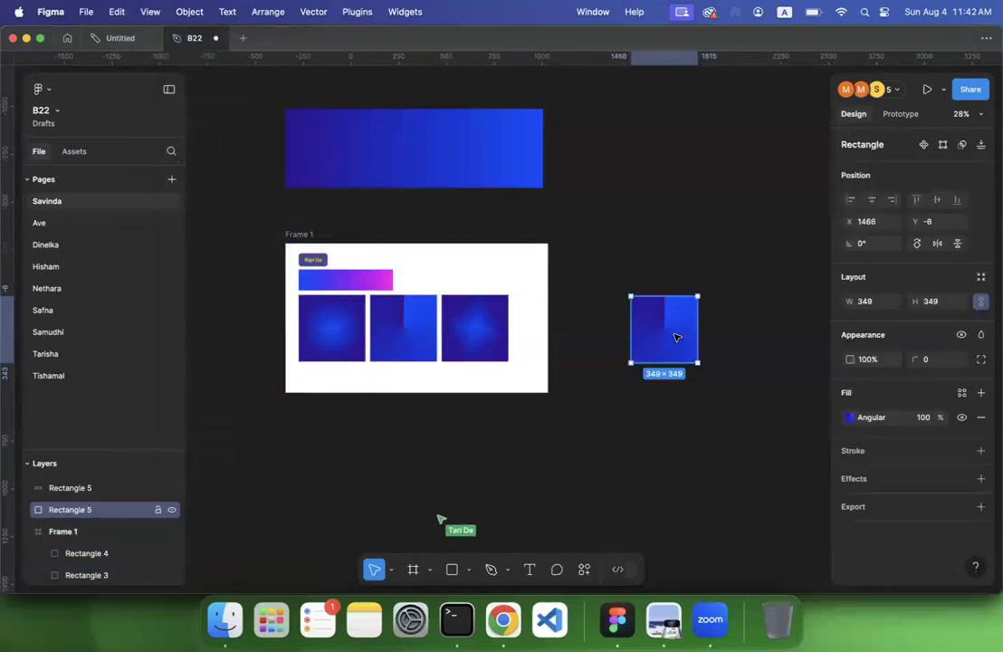
{"action": "key", "text": "super+z"}
Step: Try Paste to Replace on the large linear-gradient rectangle above Frame 1 using the copied angular-gradient rectangle, and undo the replacement
{"action": "left_click", "coordinate": [335, 226]}
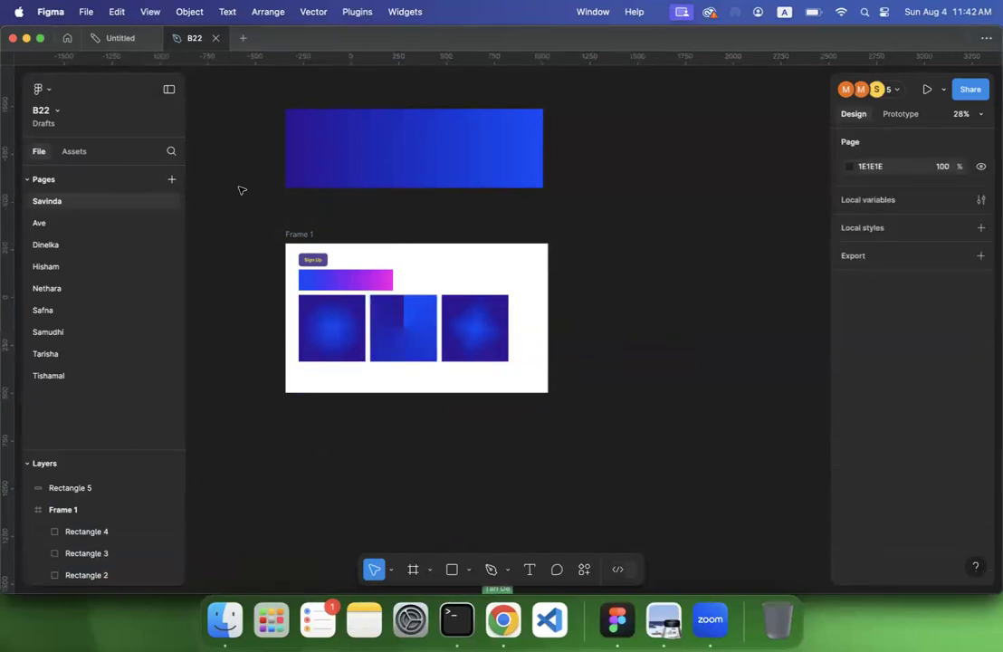
{"action": "left_click", "coordinate": [120, 14]}
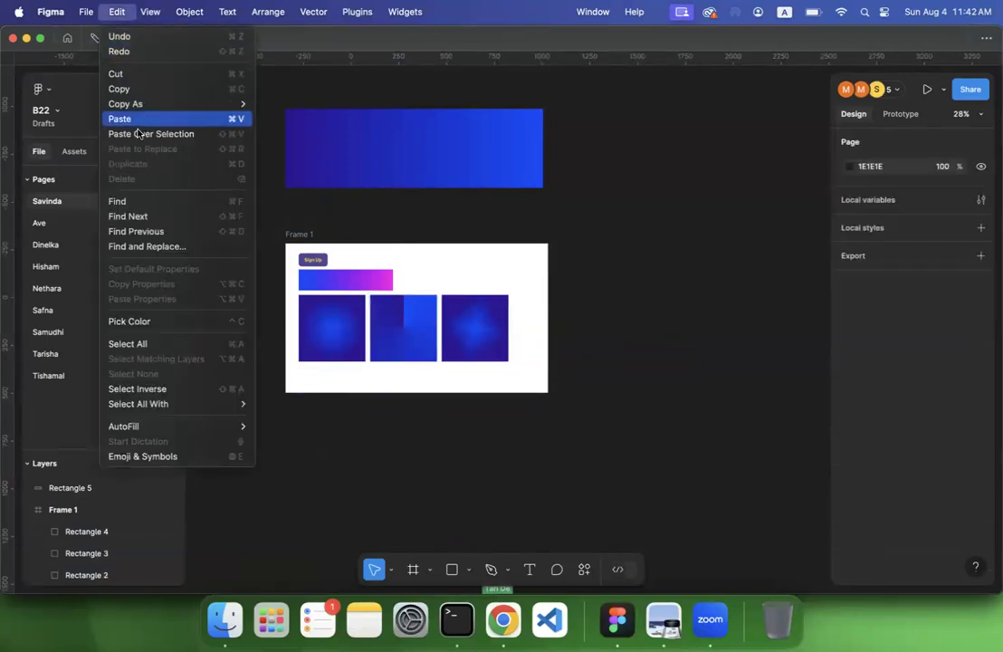
{"action": "left_click", "coordinate": [591, 271]}
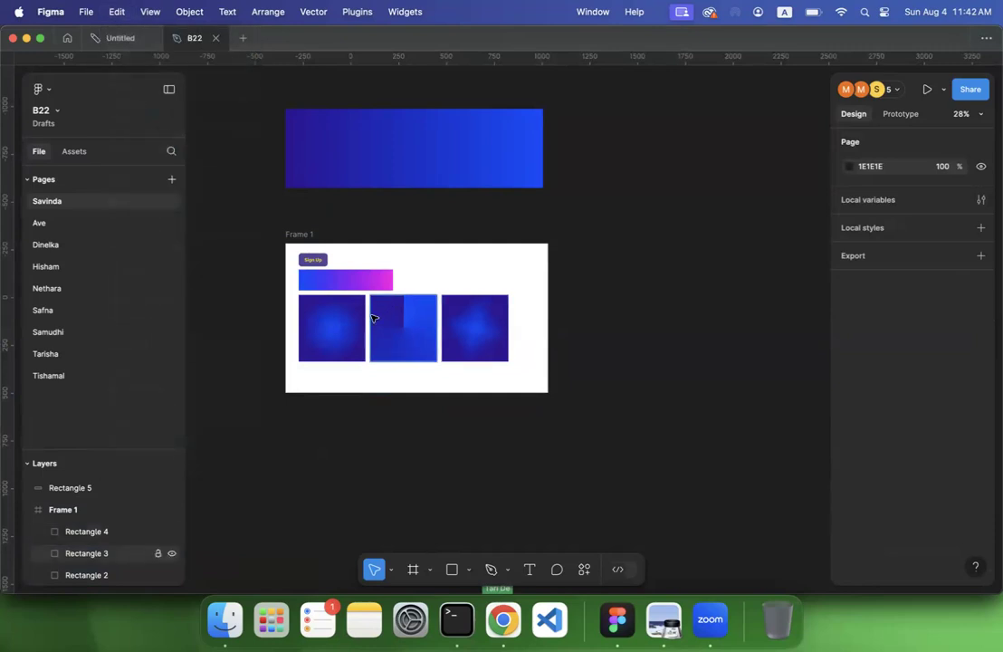
{"action": "left_click", "coordinate": [329, 288]}
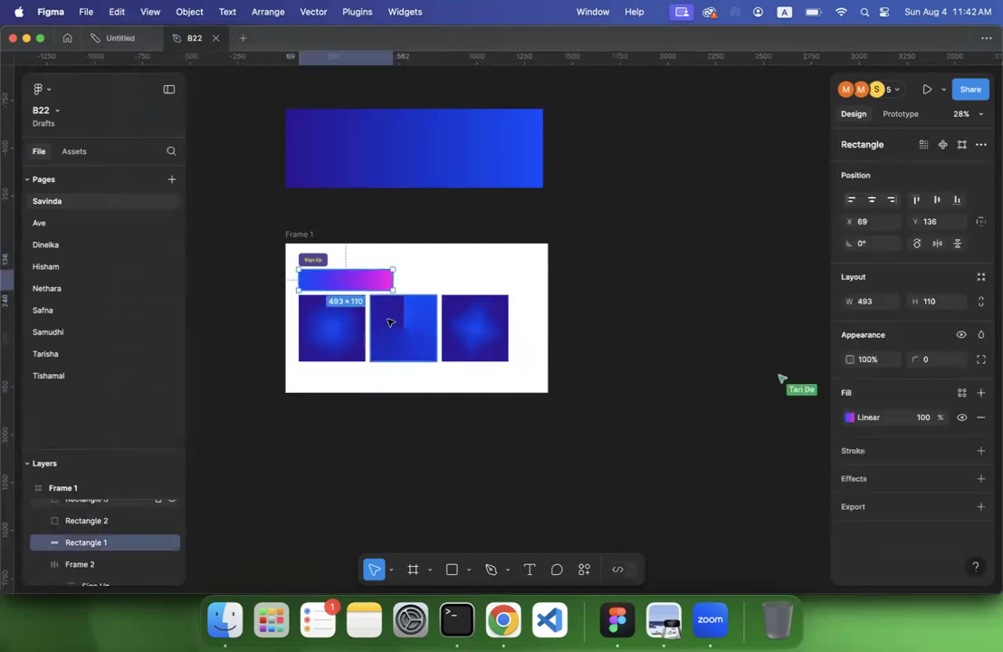
{"action": "left_click", "coordinate": [405, 350]}
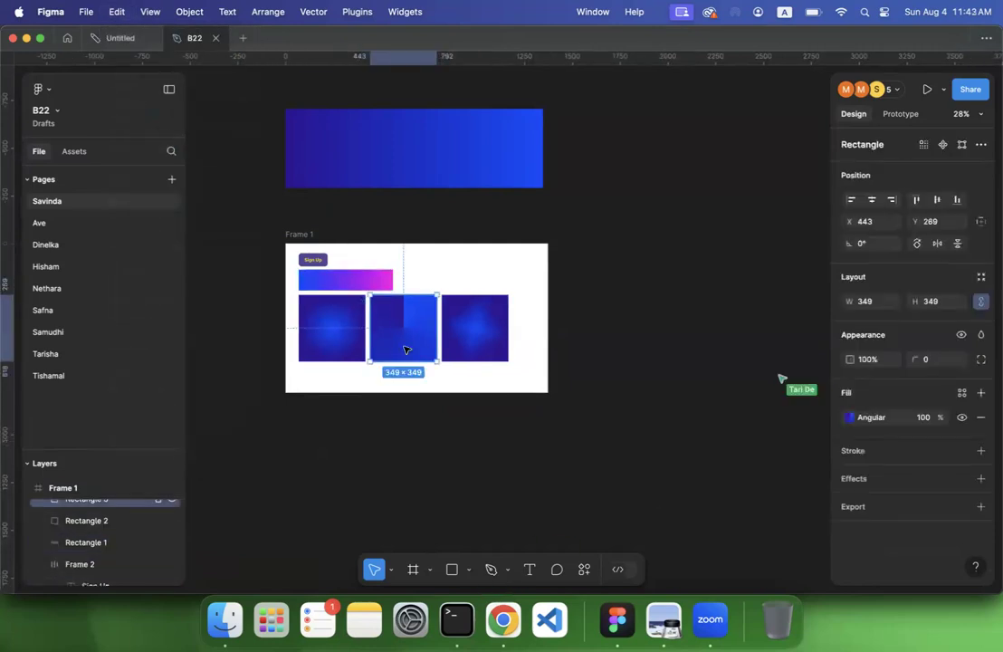
{"action": "left_click", "coordinate": [371, 169]}
{"action": "right_click", "coordinate": [370, 170]}
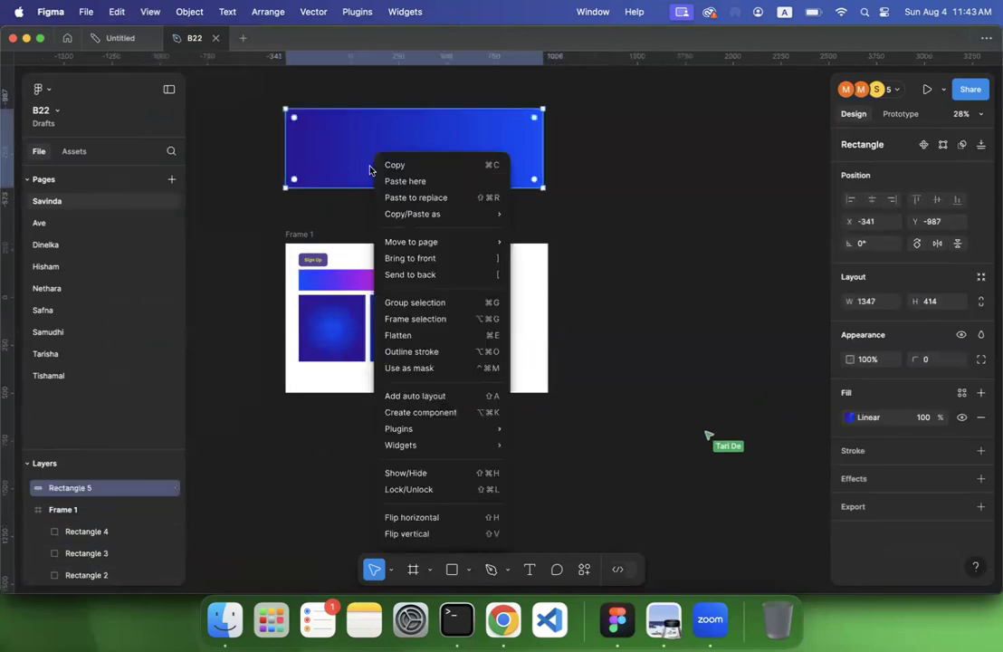
{"action": "left_click", "coordinate": [390, 198]}
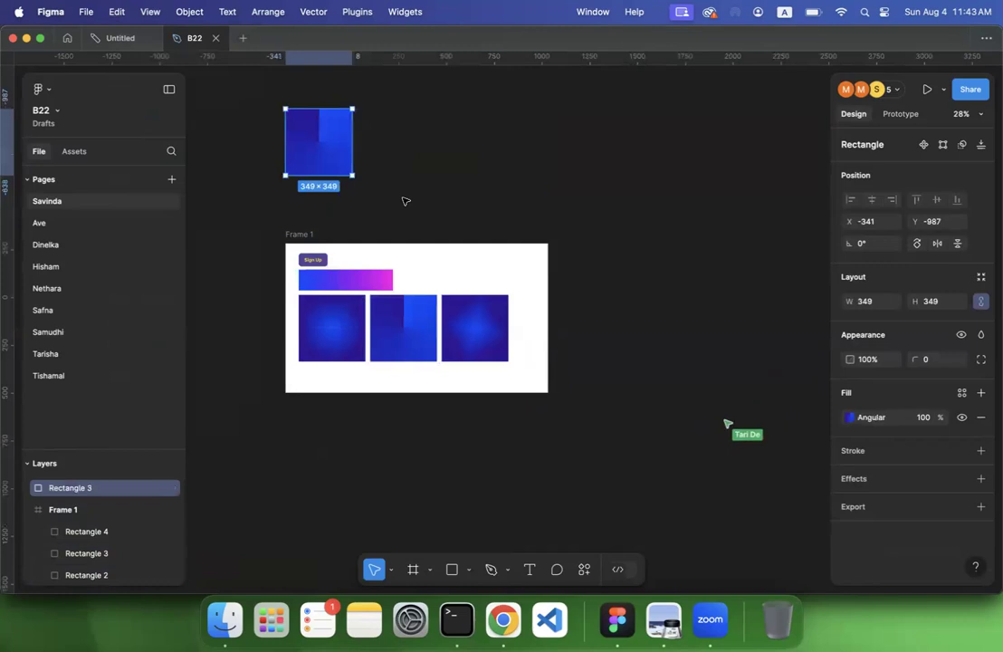
{"action": "key", "text": "super+z"}
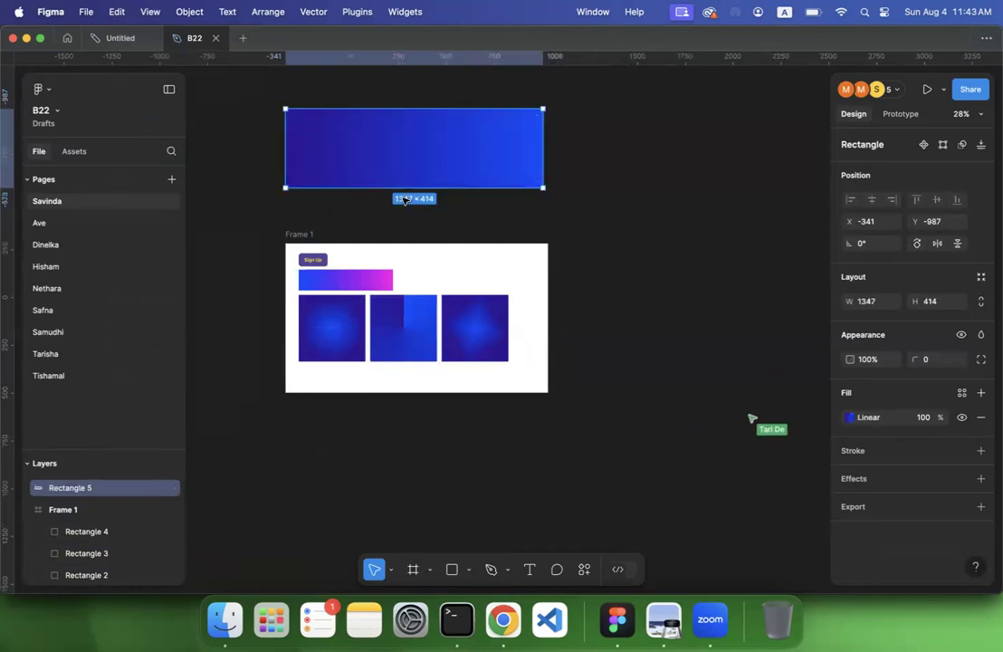
{"action": "left_click", "coordinate": [243, 218]}
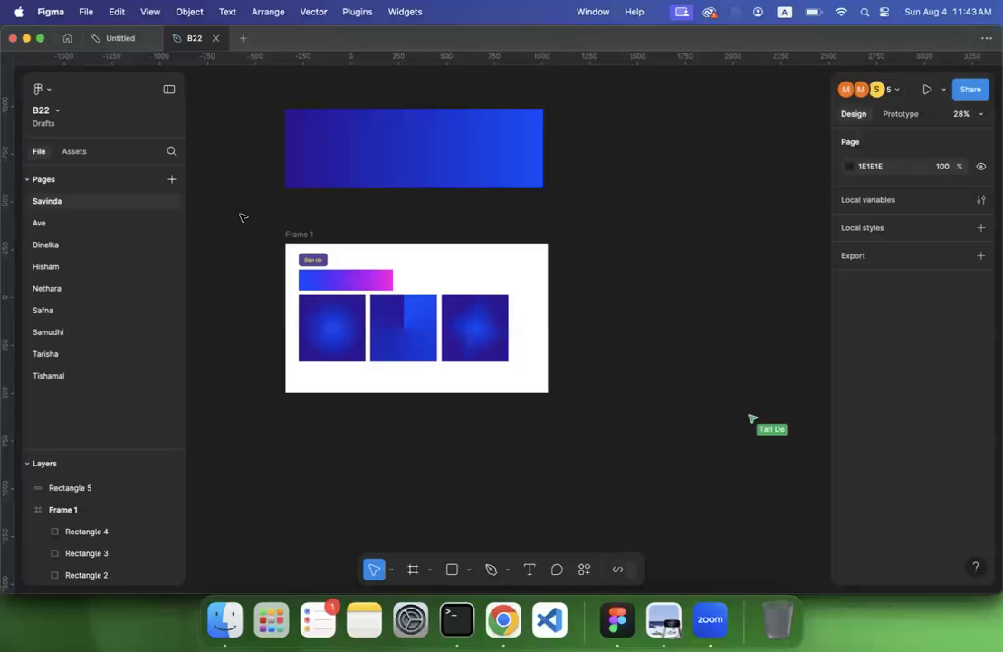
Step: Review the editing, view, text and arrange commands available in the B22 file, including the shortcuts of the view commands
{"action": "left_click", "coordinate": [117, 11]}
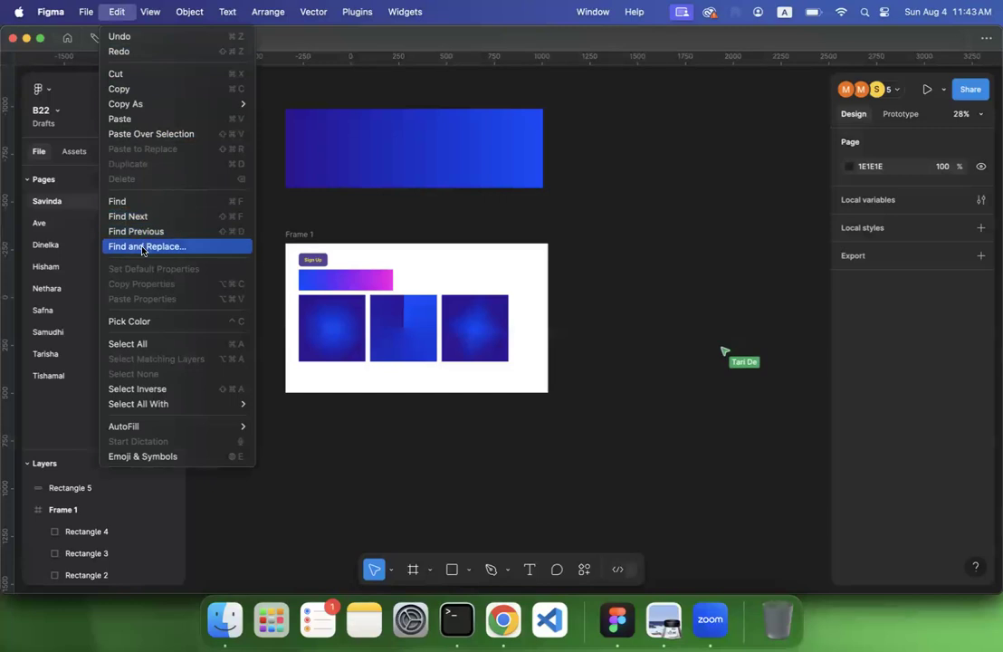
{"action": "mouse_move", "coordinate": [150, 17]}
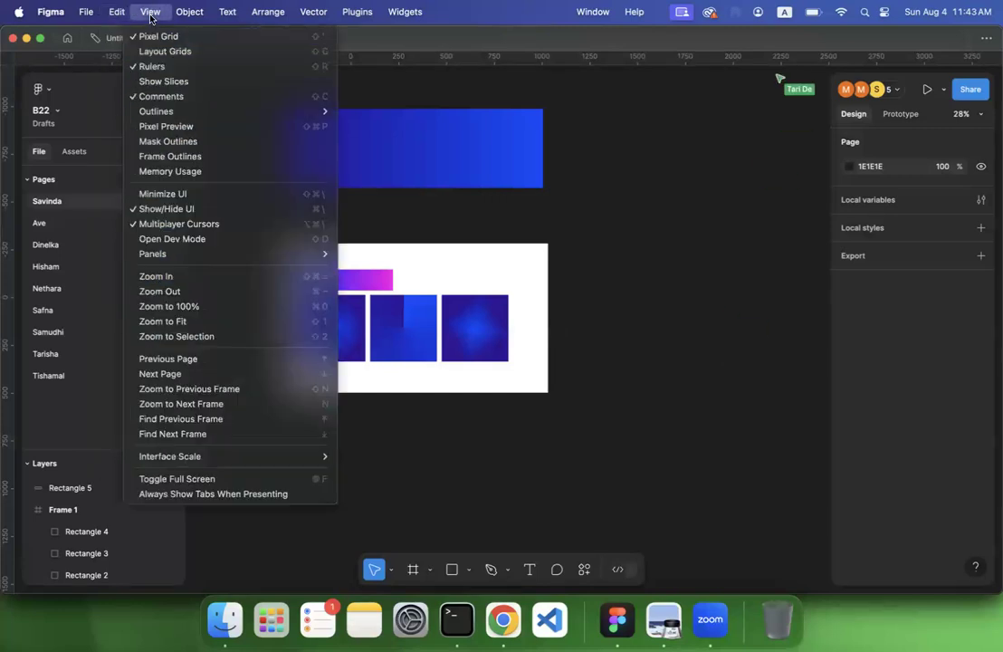
{"action": "mouse_move", "coordinate": [227, 13]}
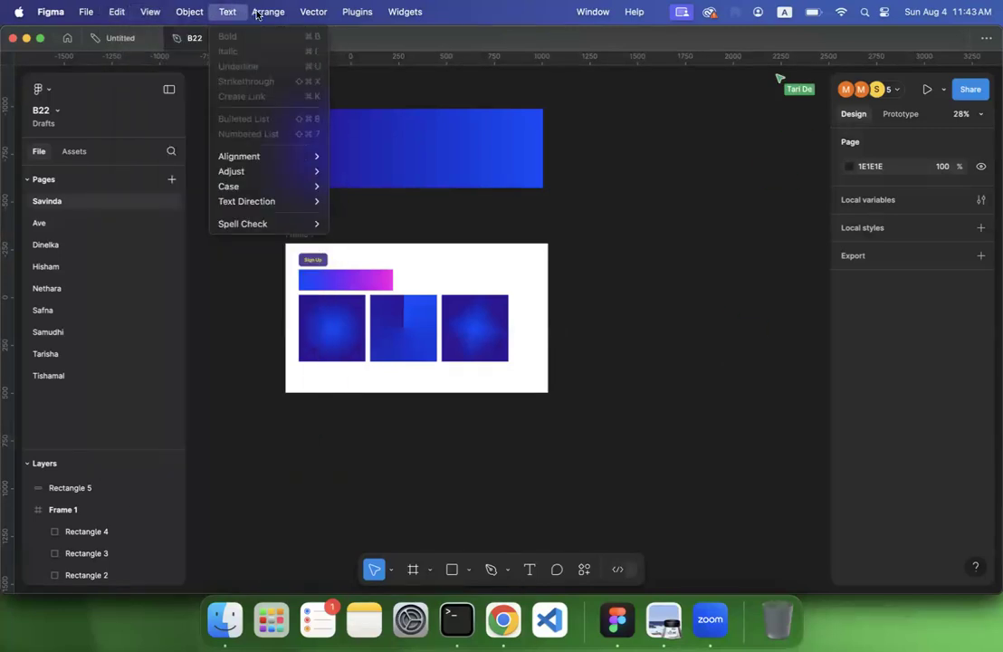
{"action": "mouse_move", "coordinate": [407, 12]}
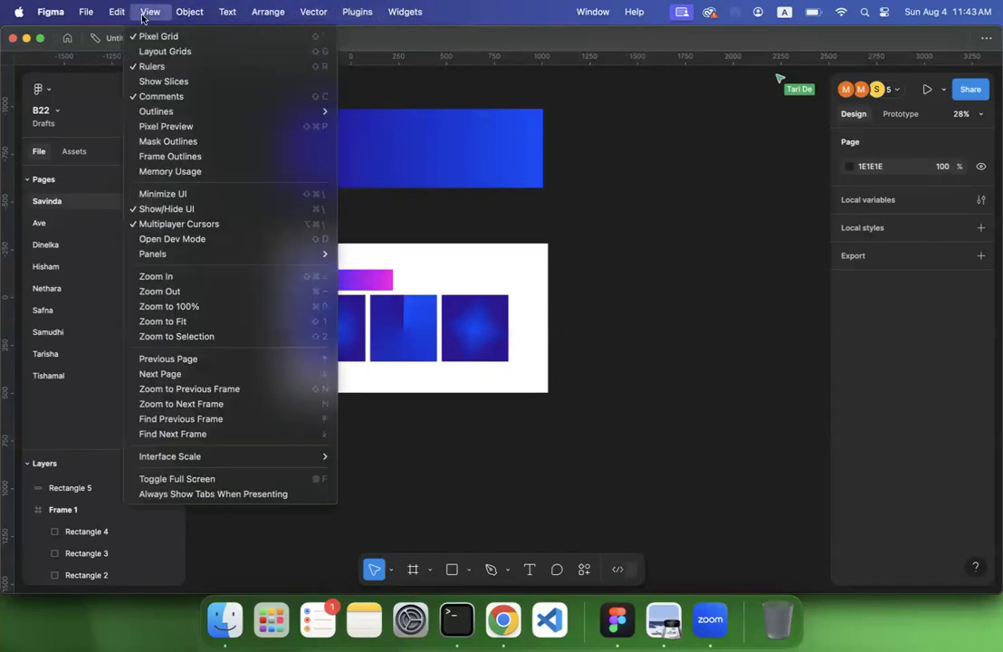
{"action": "mouse_move", "coordinate": [82, 16]}
{"action": "mouse_move", "coordinate": [268, 11]}
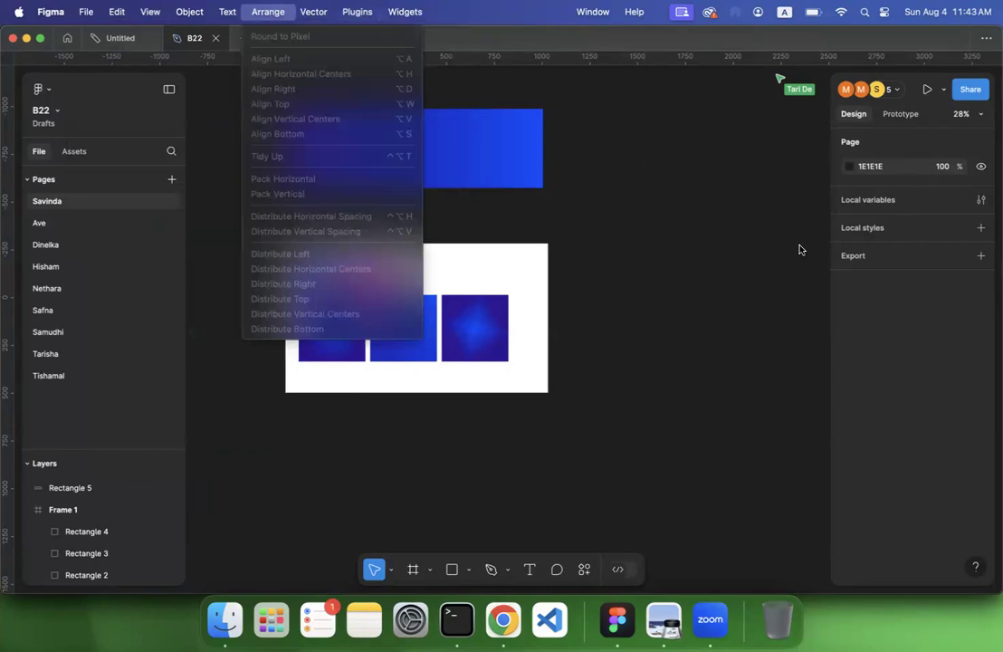
{"action": "left_click", "coordinate": [569, 363]}
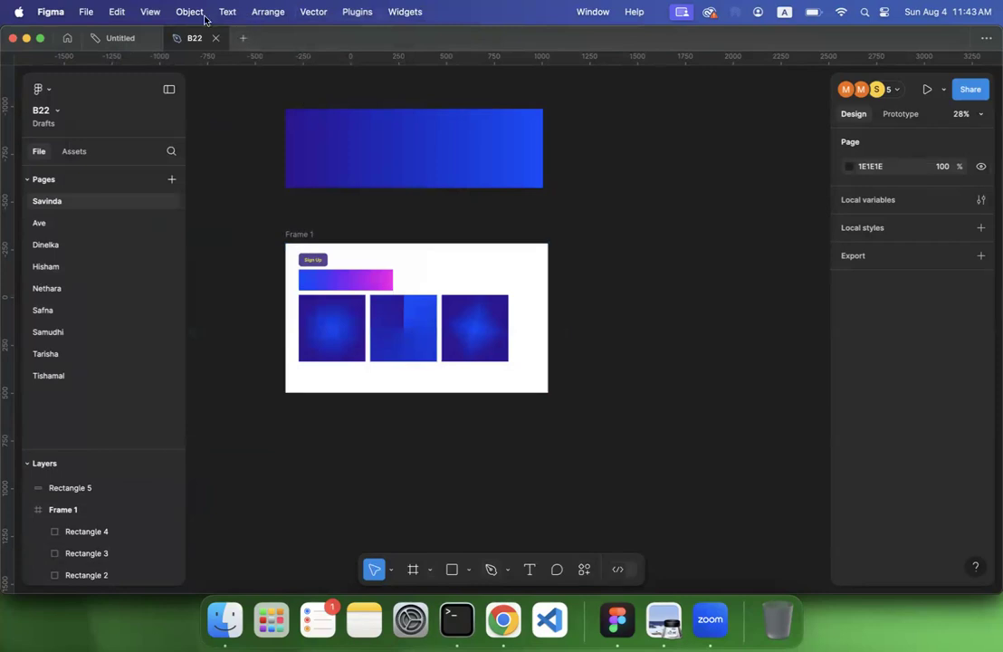
{"action": "mouse_move", "coordinate": [127, 28]}
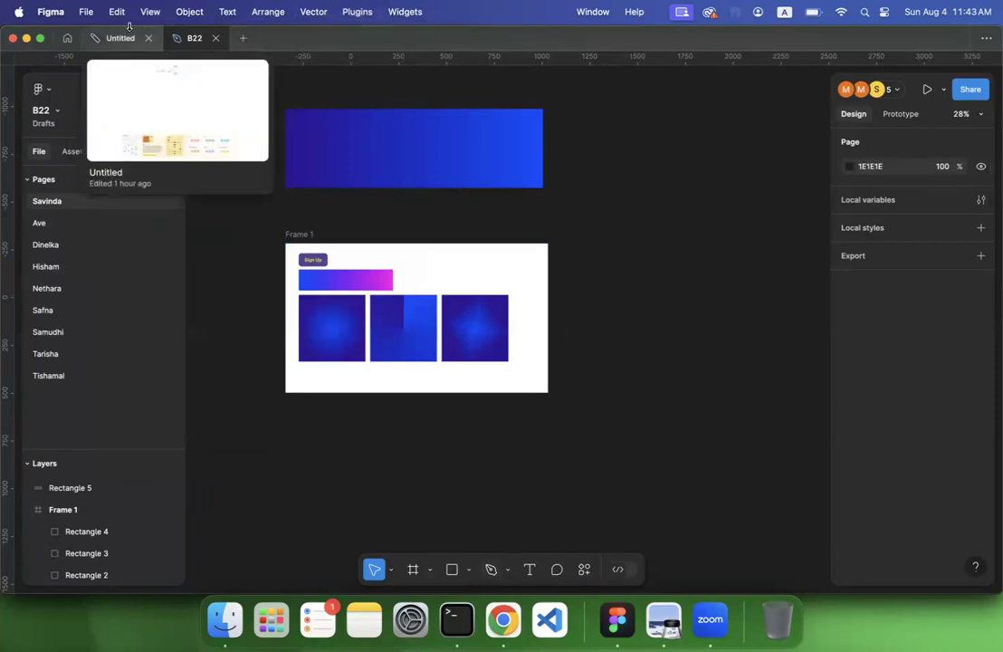
{"action": "left_click", "coordinate": [117, 11]}
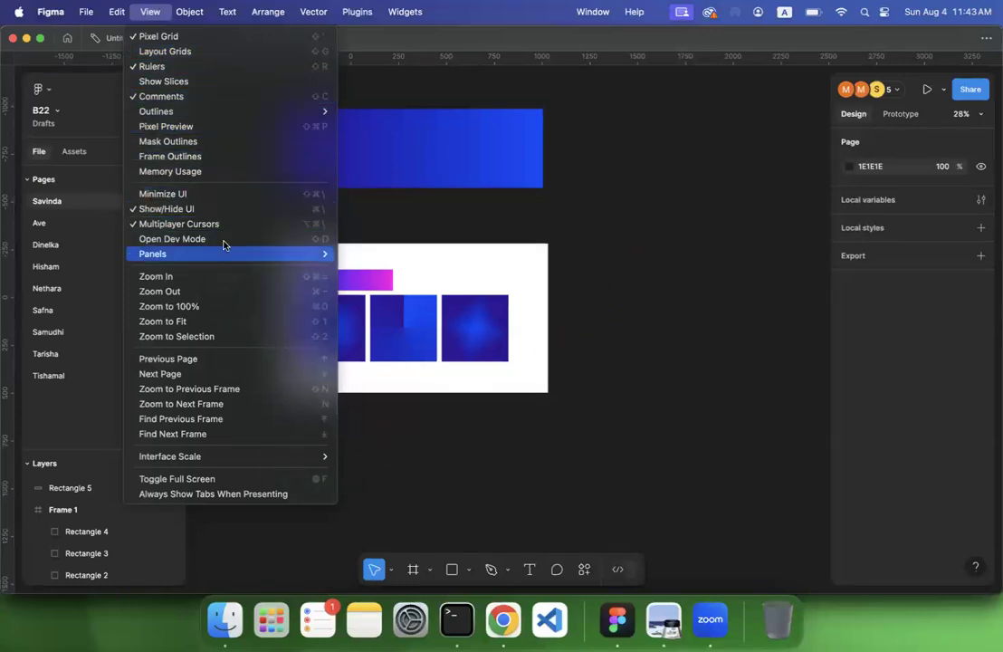
{"action": "left_click", "coordinate": [319, 66]}
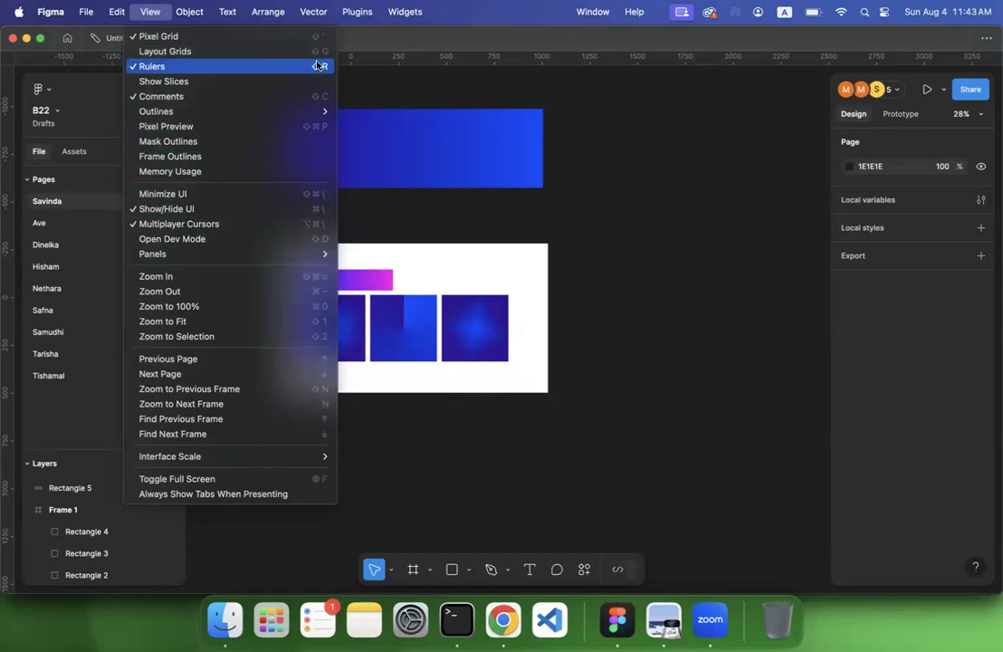
{"action": "left_click", "coordinate": [320, 64]}
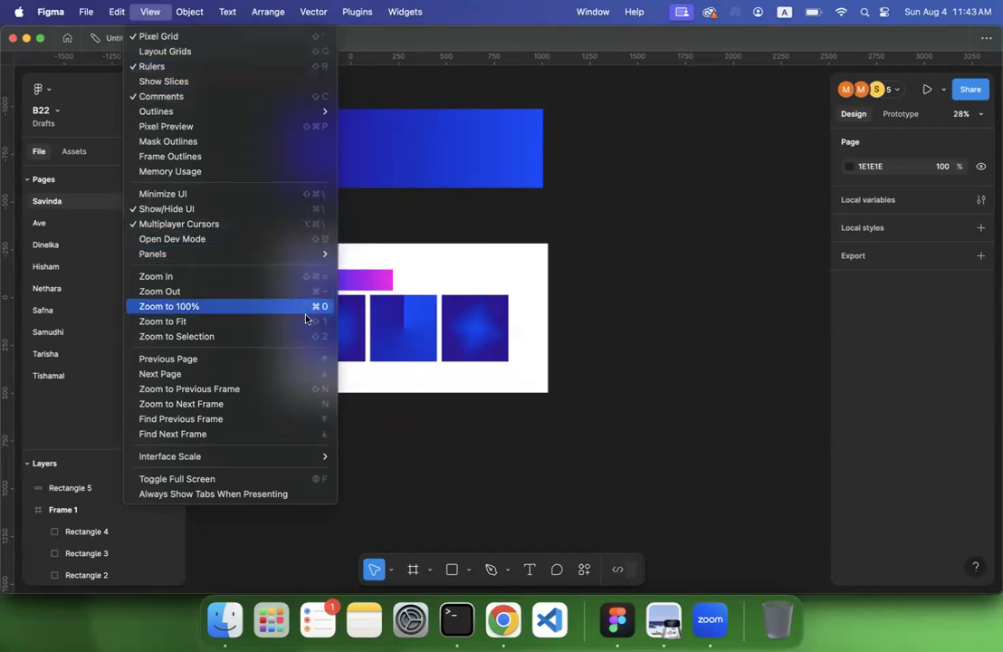
{"action": "left_click", "coordinate": [597, 298]}
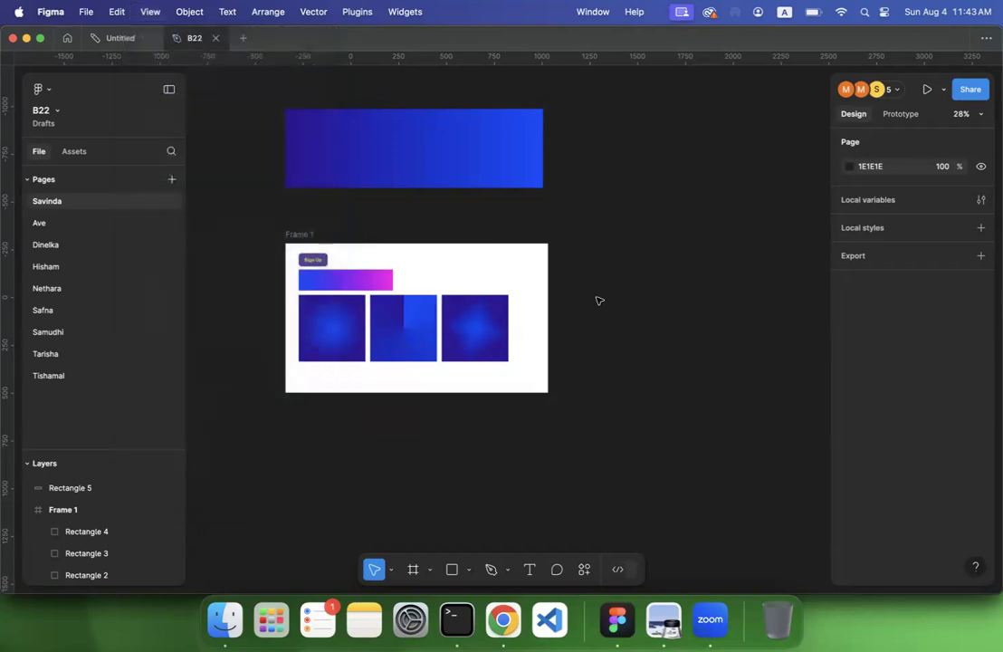
{"action": "scroll", "coordinate": [598, 298], "scroll_direction": "up", "scroll_amount": 3}
{"action": "scroll", "coordinate": [597, 299], "scroll_direction": "up", "scroll_amount": 2}
{"action": "scroll", "coordinate": [597, 299], "scroll_direction": "left", "scroll_amount": 1}
{"action": "scroll", "coordinate": [598, 299], "scroll_direction": "down", "scroll_amount": 2}
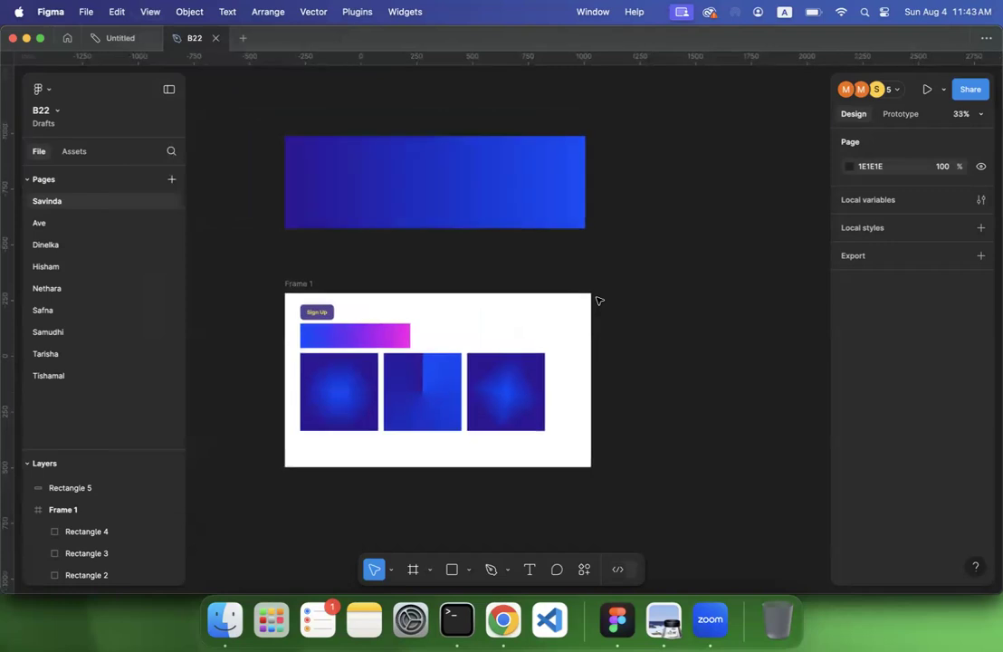
Step: Create a new design file and check the preset frame sizes offered by the Frame tool
{"action": "left_click", "coordinate": [67, 38]}
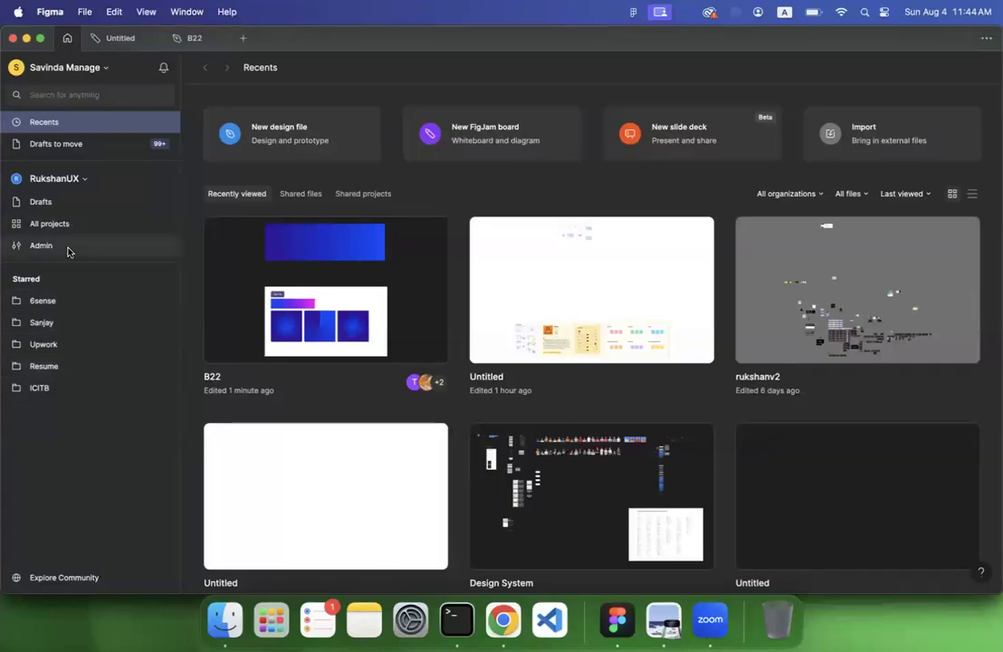
{"action": "left_click", "coordinate": [285, 136]}
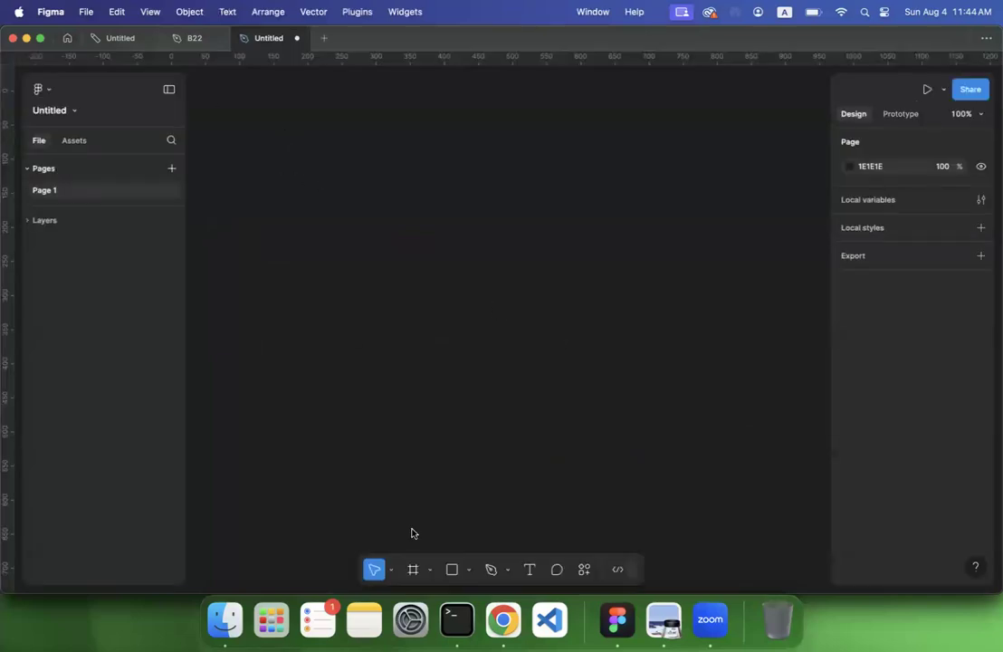
{"action": "left_click", "coordinate": [413, 571]}
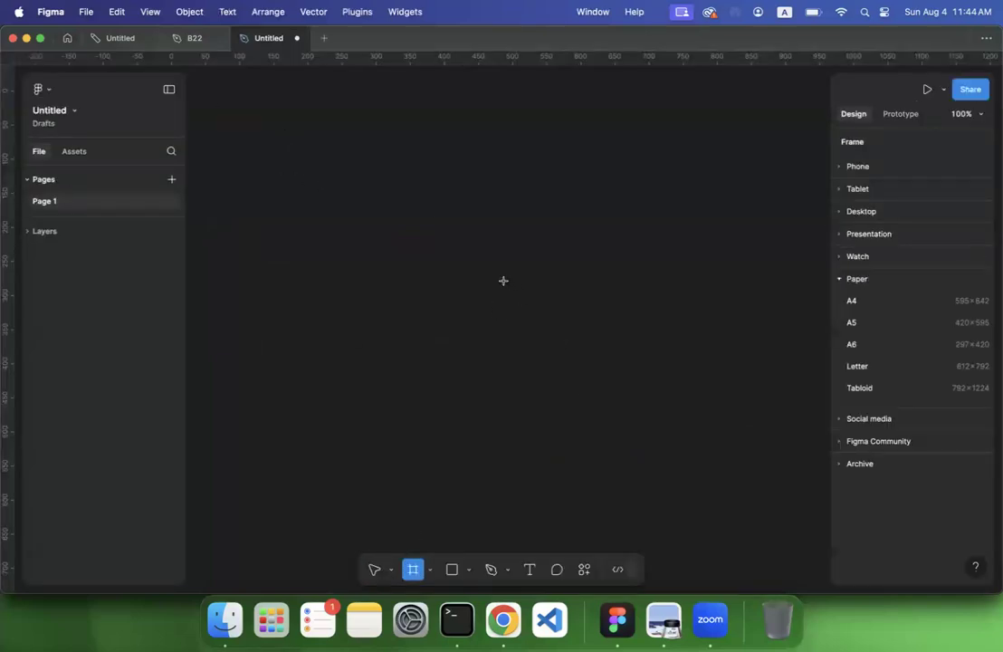
{"action": "key", "text": "Escape"}
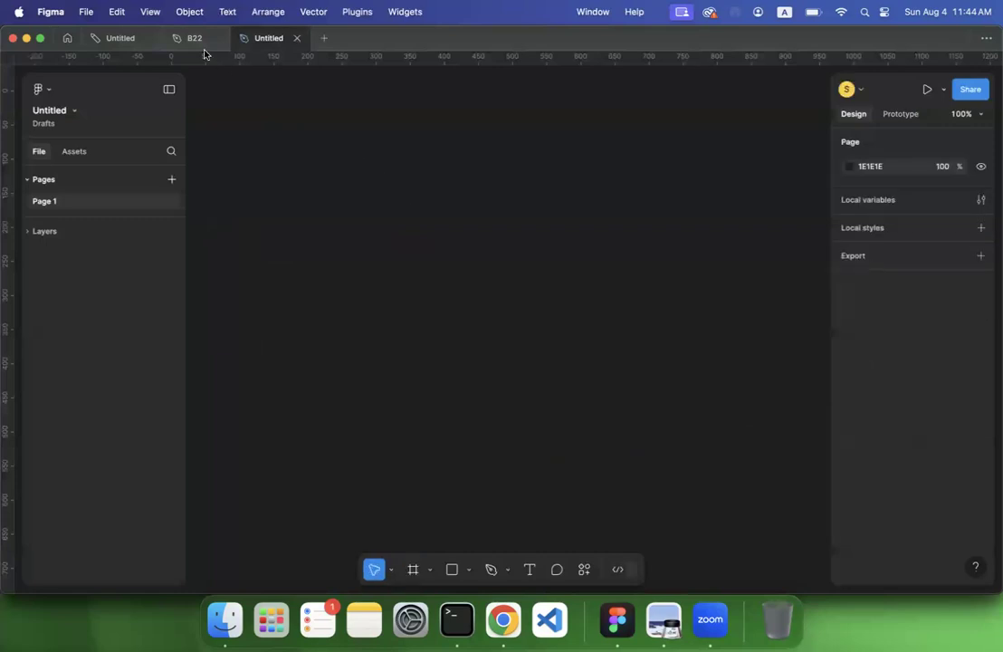
Step: Create a new FigJam board and draw a triangle on it, trying out a connector to a second triangle
{"action": "left_click", "coordinate": [67, 38]}
{"action": "left_click", "coordinate": [496, 124]}
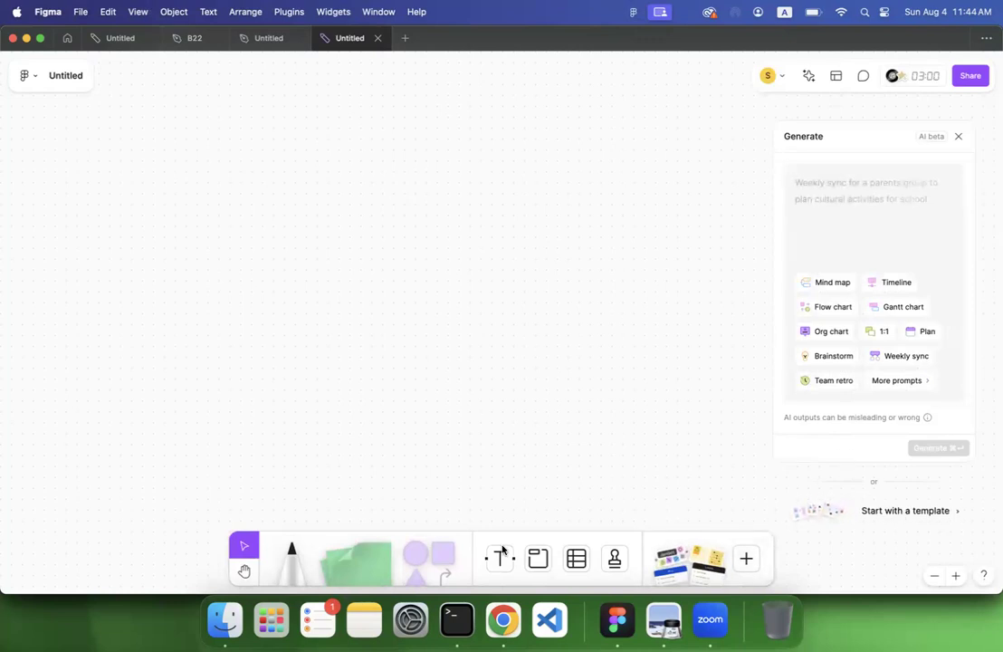
{"action": "left_click", "coordinate": [415, 580]}
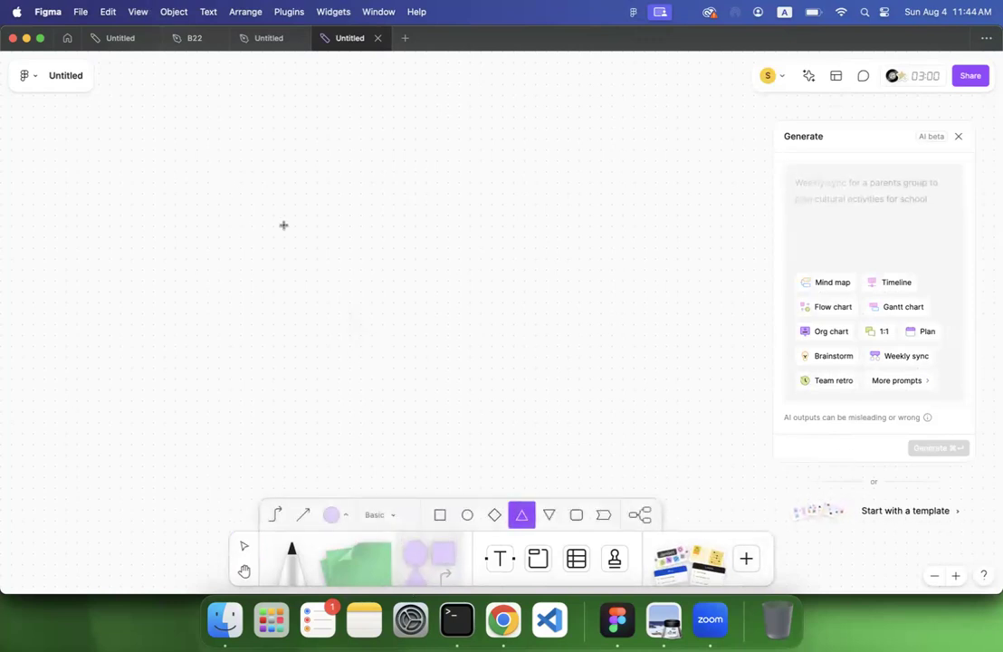
{"action": "left_click_drag", "start_coordinate": [218, 183], "coordinate": [403, 324]}
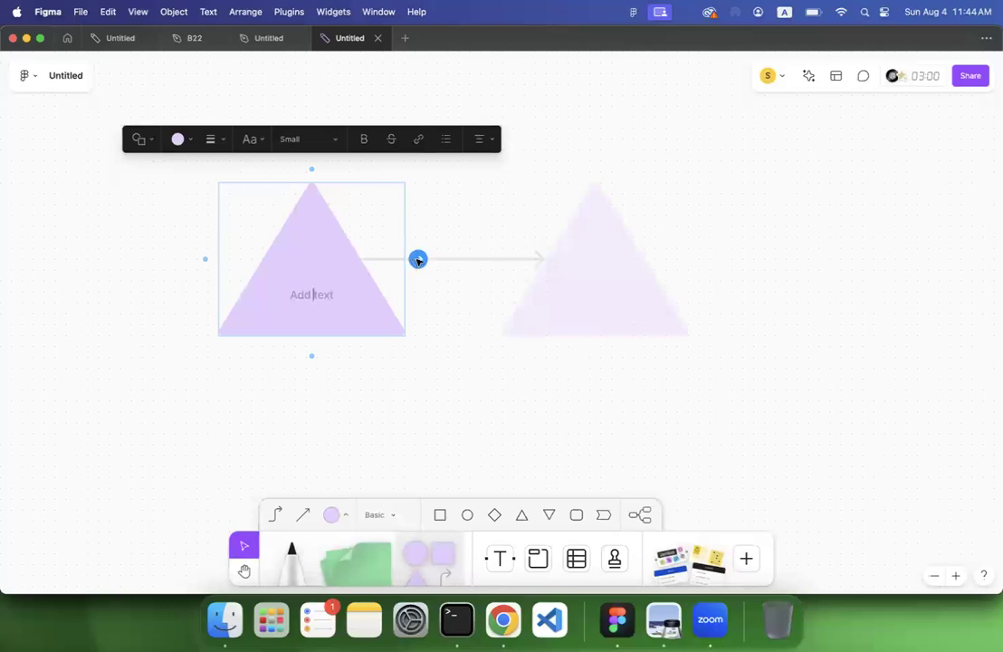
{"action": "left_click_drag", "start_coordinate": [419, 260], "coordinate": [535, 260]}
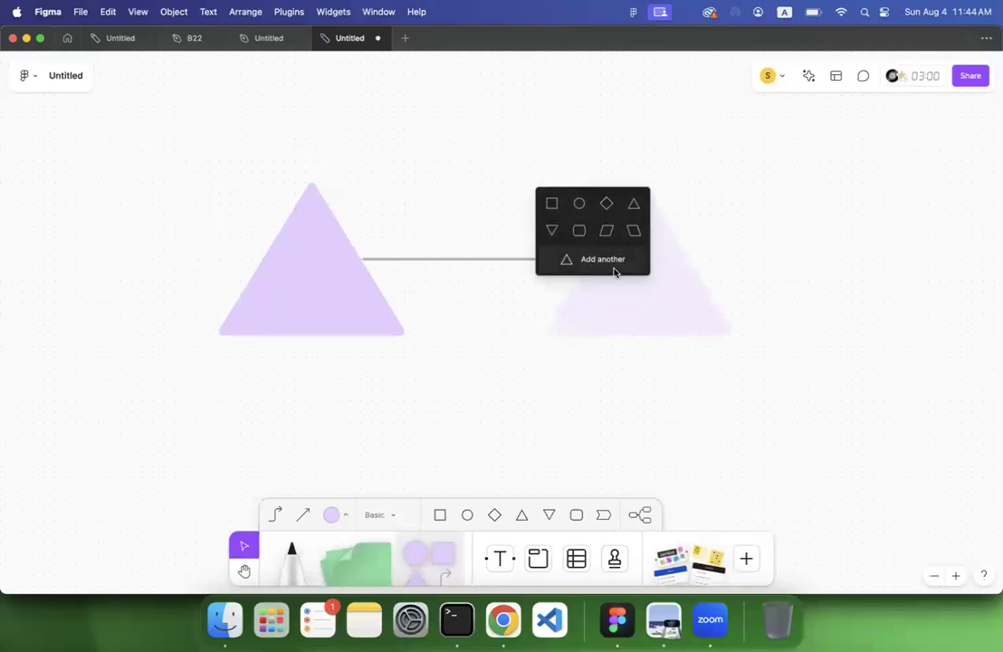
{"action": "left_click", "coordinate": [589, 402]}
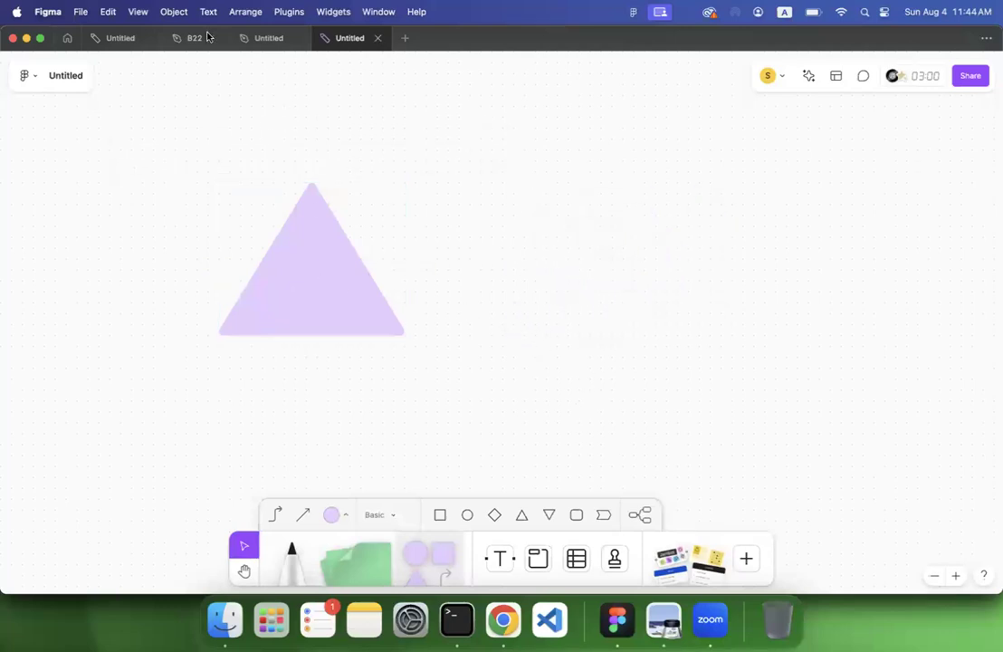
Step: Create a new slide deck, browse the template gallery and dismiss it, and inspect the title text block on slide 1
{"action": "left_click", "coordinate": [67, 38]}
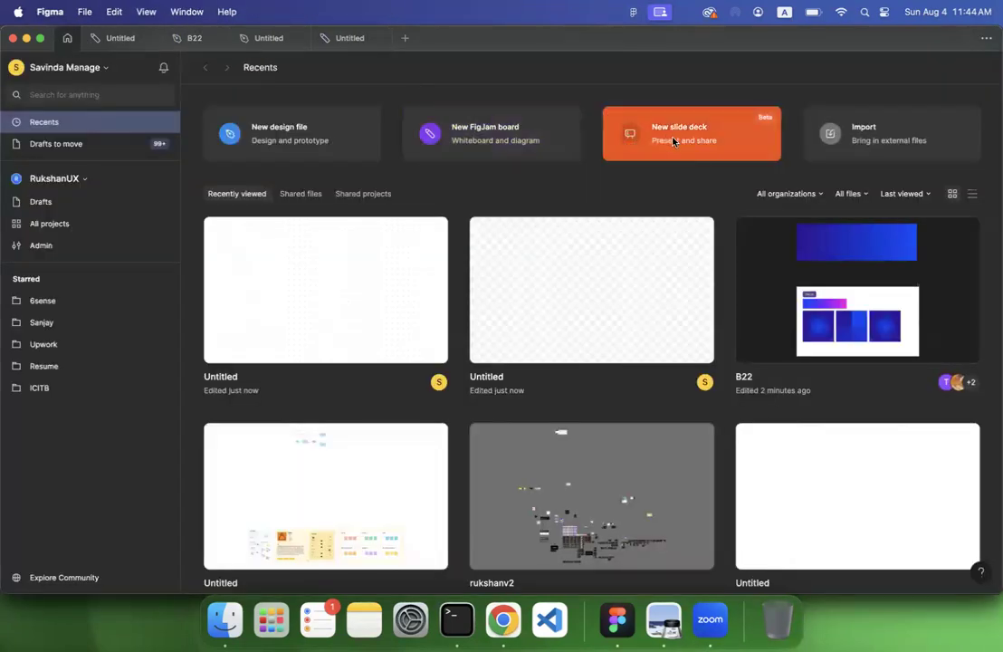
{"action": "left_click", "coordinate": [673, 141]}
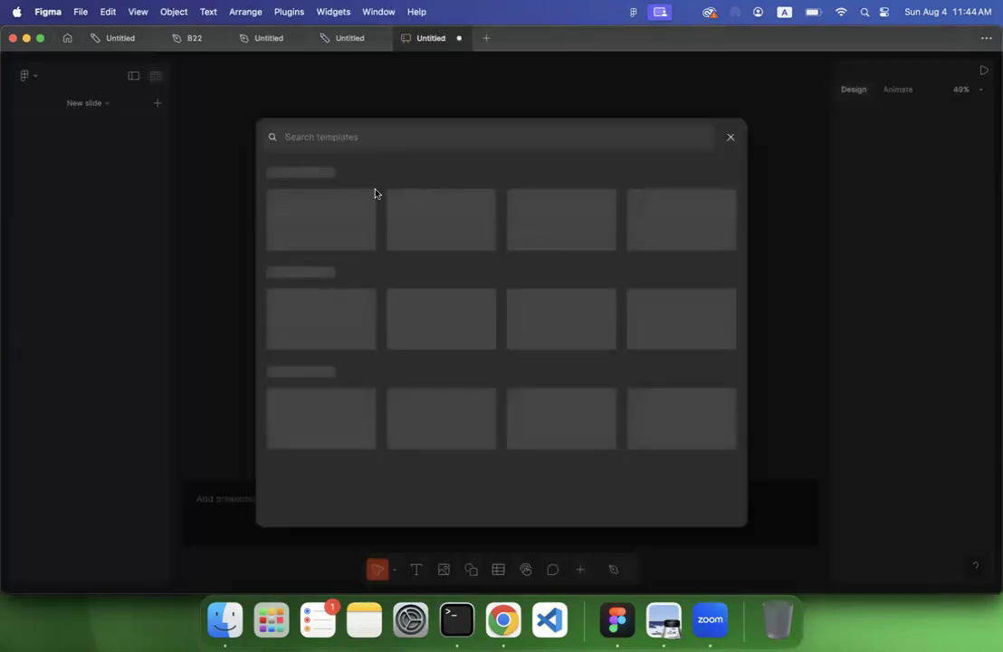
{"action": "left_click", "coordinate": [323, 222]}
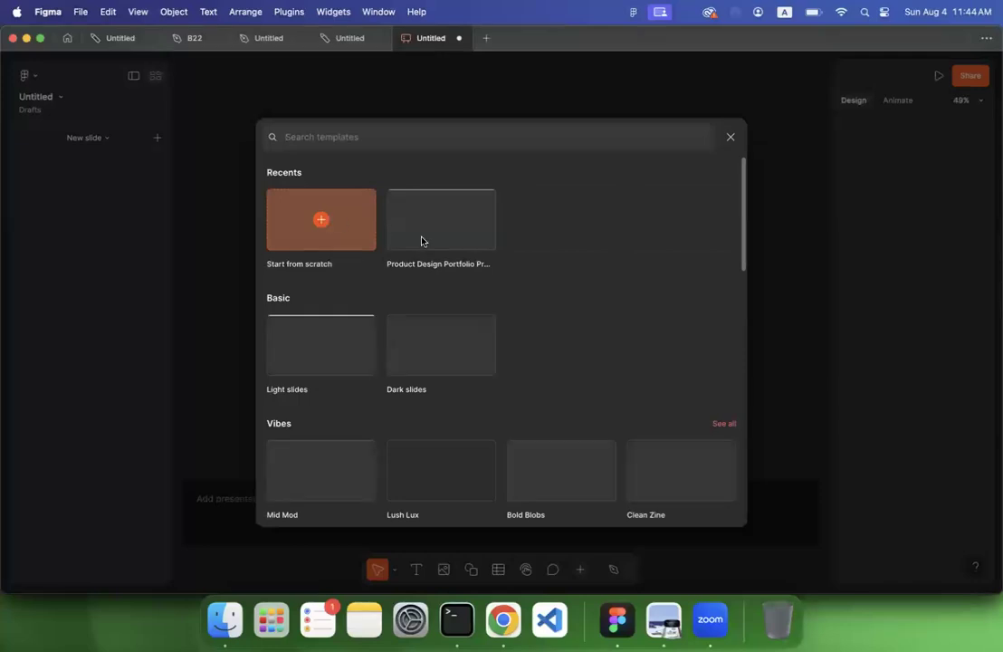
{"action": "mouse_move", "coordinate": [431, 243]}
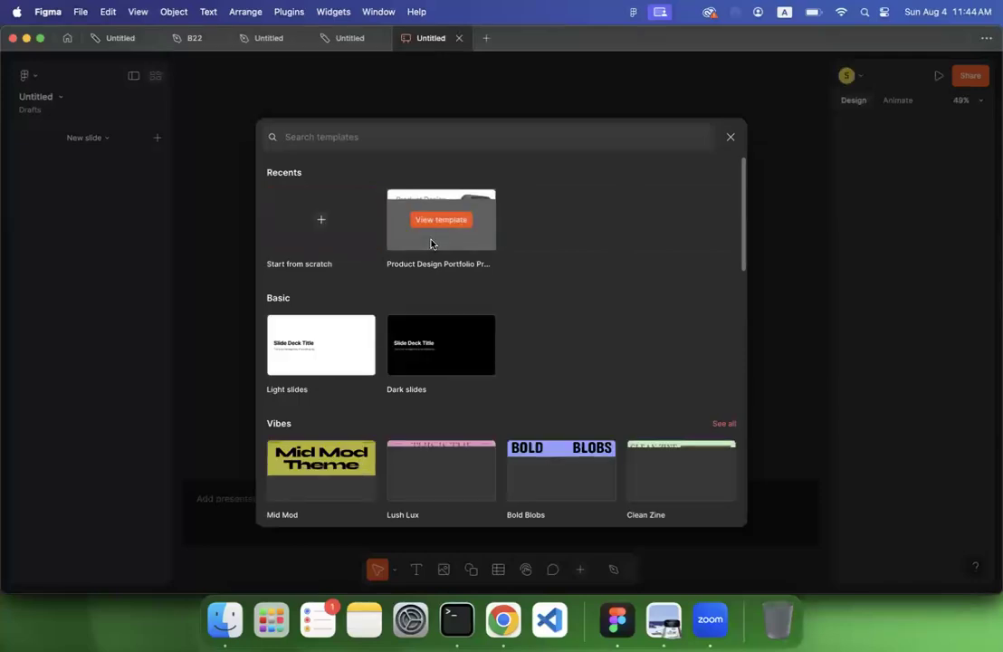
{"action": "mouse_move", "coordinate": [406, 346]}
{"action": "scroll", "coordinate": [404, 342], "scroll_direction": "down", "scroll_amount": 2}
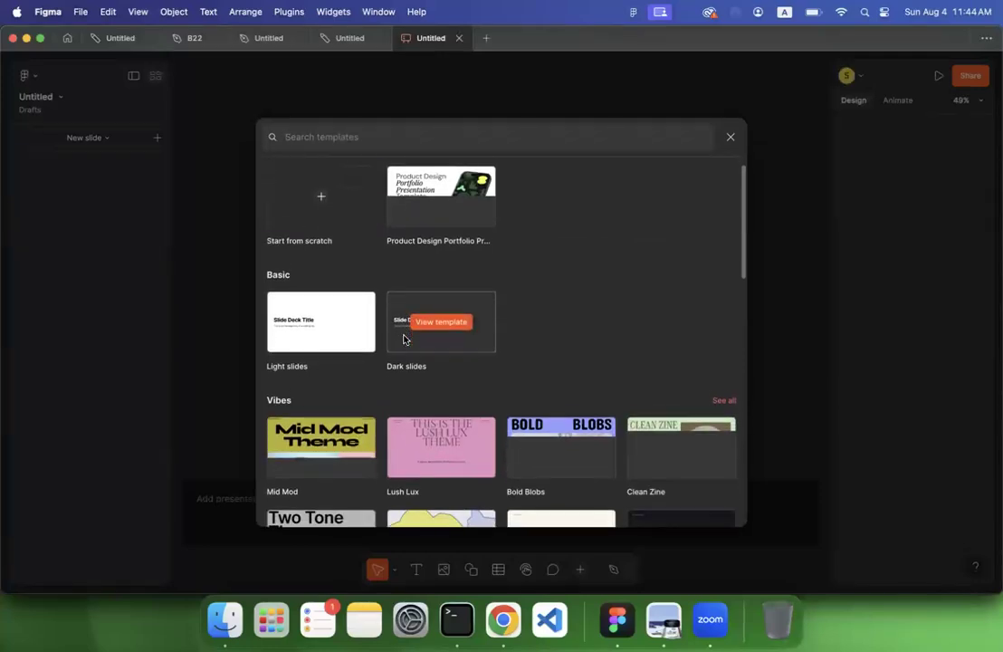
{"action": "scroll", "coordinate": [404, 339], "scroll_direction": "up", "scroll_amount": 2}
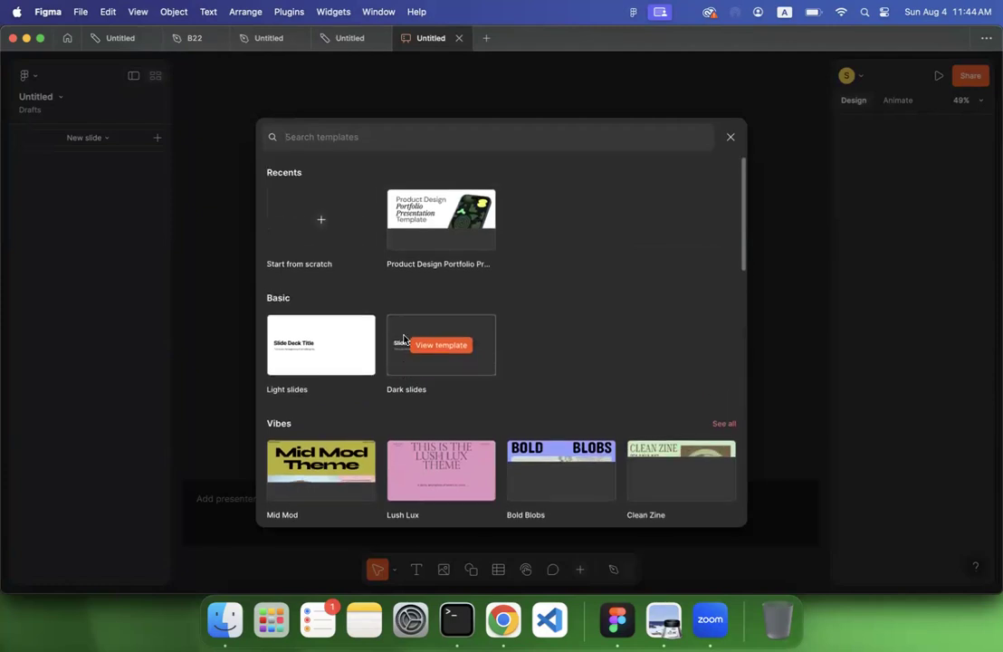
{"action": "left_click", "coordinate": [730, 140]}
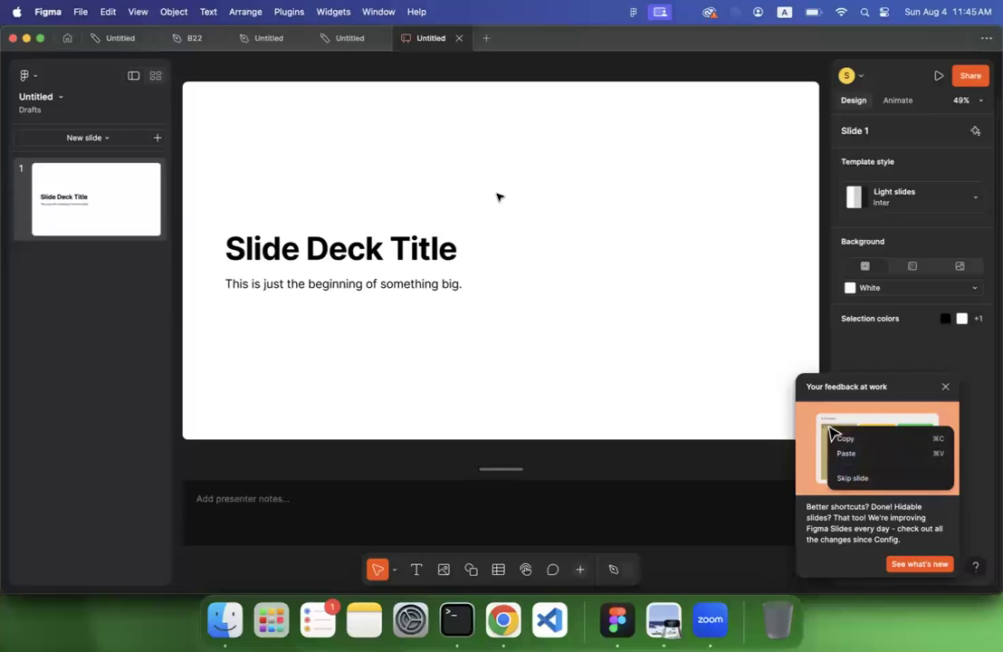
{"action": "left_click", "coordinate": [406, 233]}
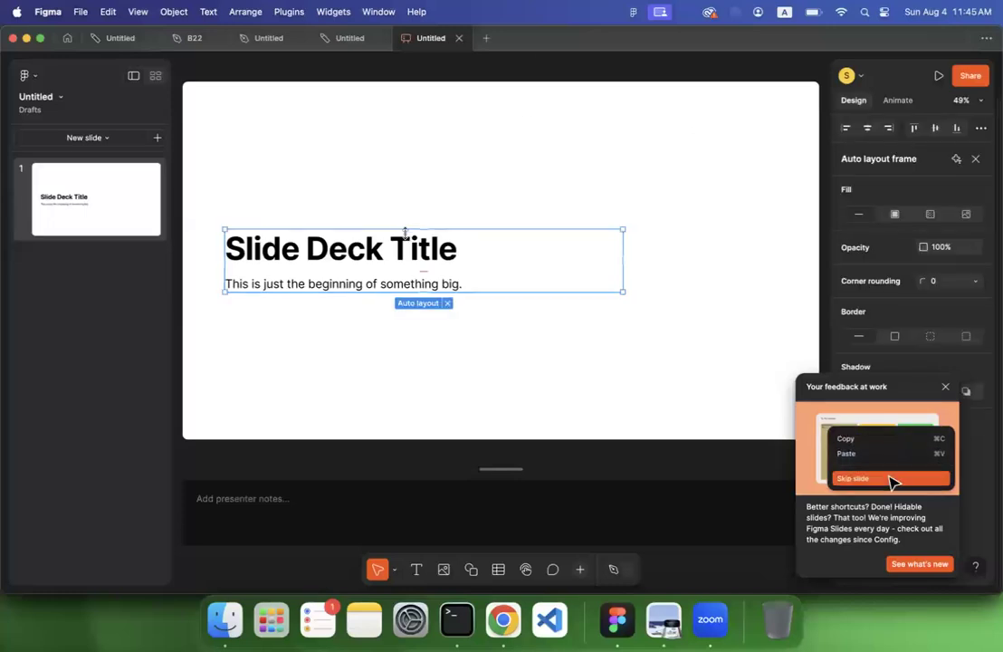
{"action": "left_click", "coordinate": [390, 354]}
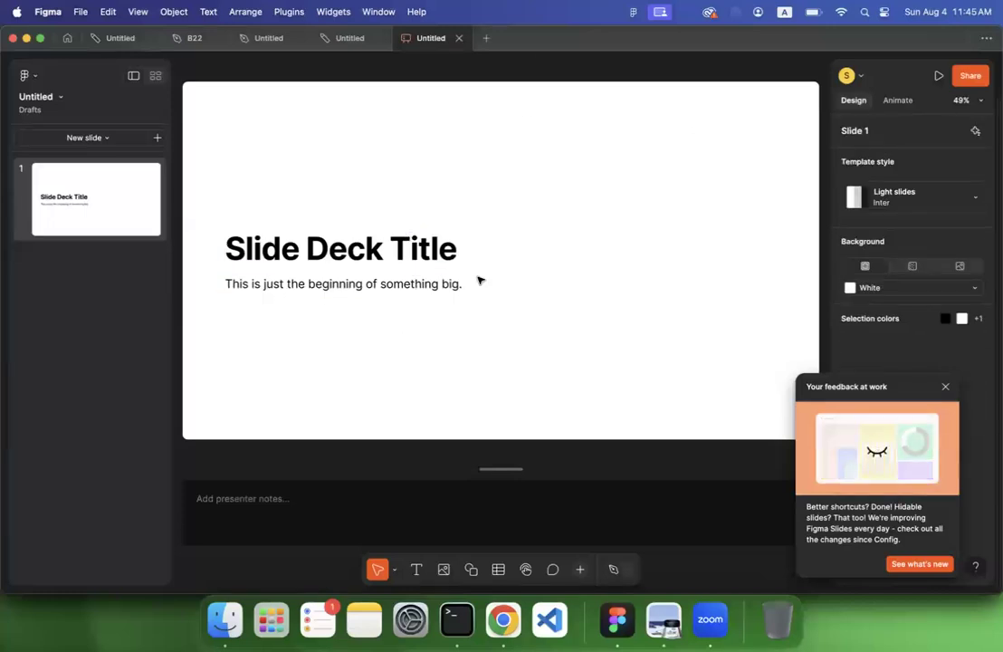
Step: Close the untitled slide deck and the untitled FigJam board opened just before it
{"action": "left_click", "coordinate": [459, 40]}
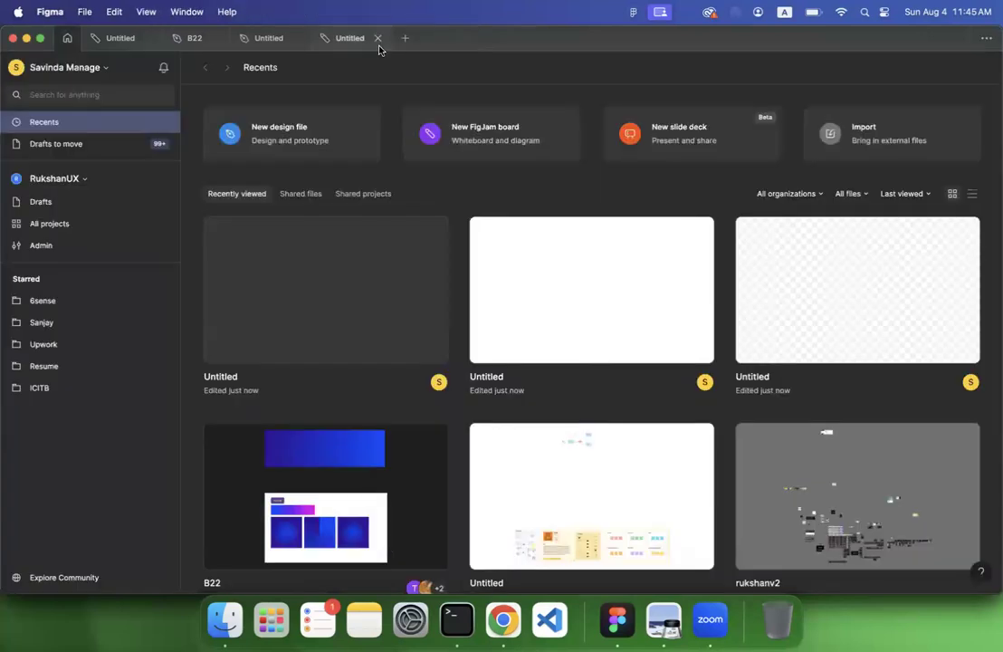
{"action": "left_click", "coordinate": [377, 40]}
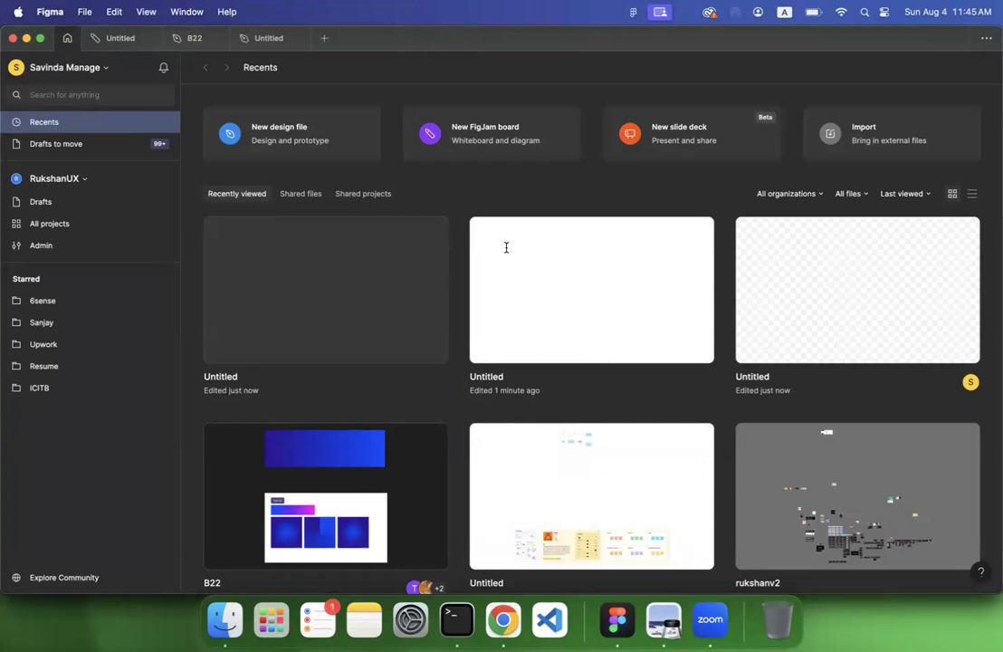
Step: Switch to Chrome and review the enrolled and invited students of the UI / UX - B22 class in Classroom
{"action": "left_click", "coordinate": [504, 619]}
{"action": "left_click", "coordinate": [101, 36]}
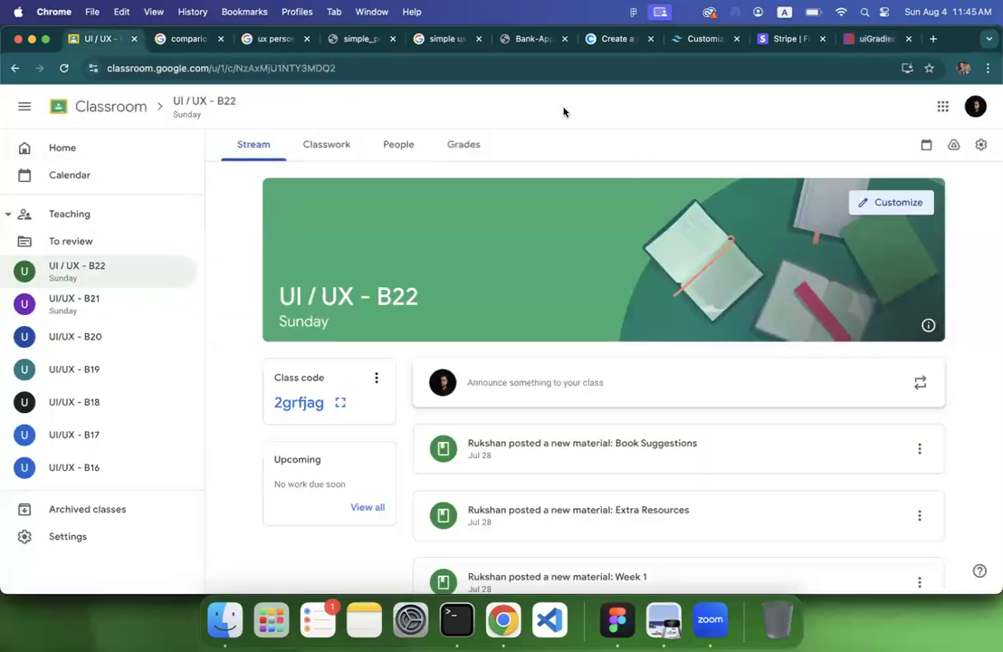
{"action": "left_click", "coordinate": [398, 148]}
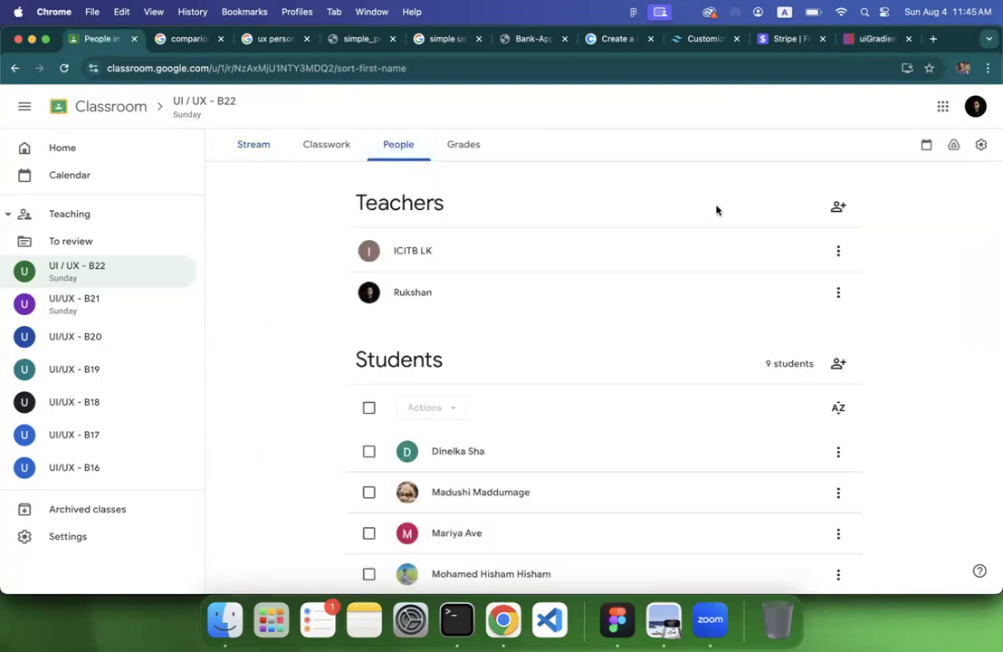
{"action": "scroll", "coordinate": [516, 444], "scroll_direction": "down", "scroll_amount": 1}
{"action": "scroll", "coordinate": [516, 443], "scroll_direction": "down", "scroll_amount": 5}
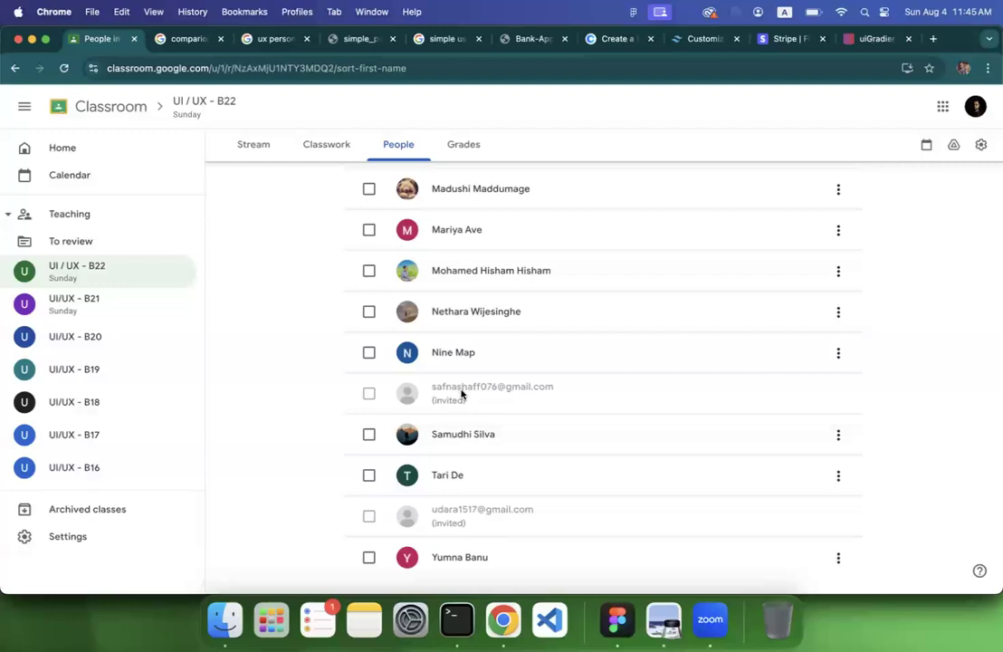
{"action": "scroll", "coordinate": [461, 394], "scroll_direction": "up", "scroll_amount": 1}
{"action": "scroll", "coordinate": [461, 394], "scroll_direction": "down", "scroll_amount": 1}
{"action": "scroll", "coordinate": [461, 394], "scroll_direction": "up", "scroll_amount": 3}
{"action": "scroll", "coordinate": [460, 394], "scroll_direction": "down", "scroll_amount": 3}
{"action": "scroll", "coordinate": [473, 405], "scroll_direction": "up", "scroll_amount": 3}
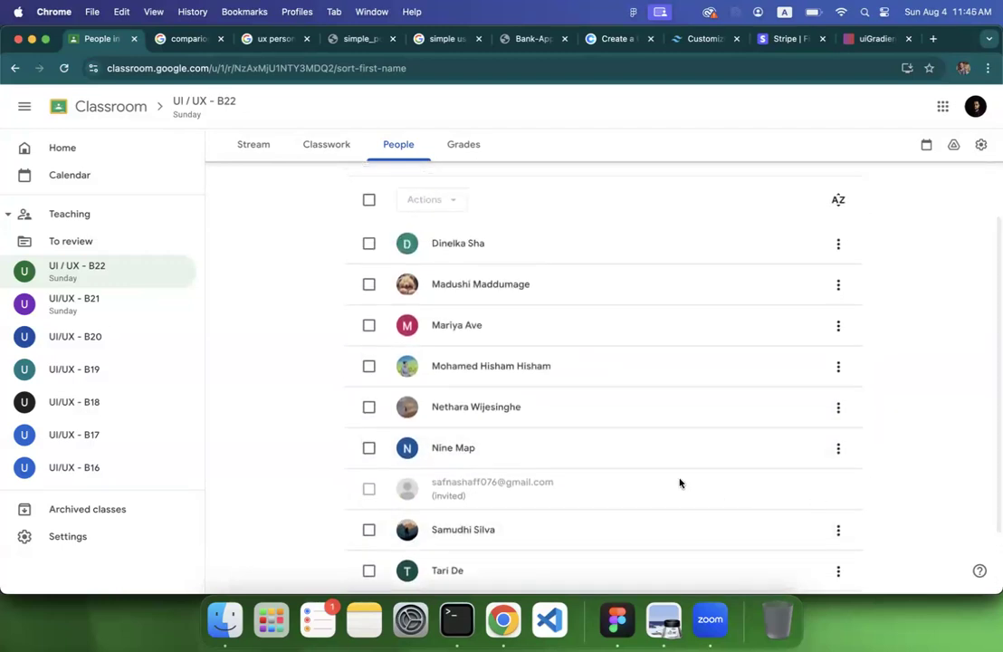
{"action": "left_click", "coordinate": [367, 493]}
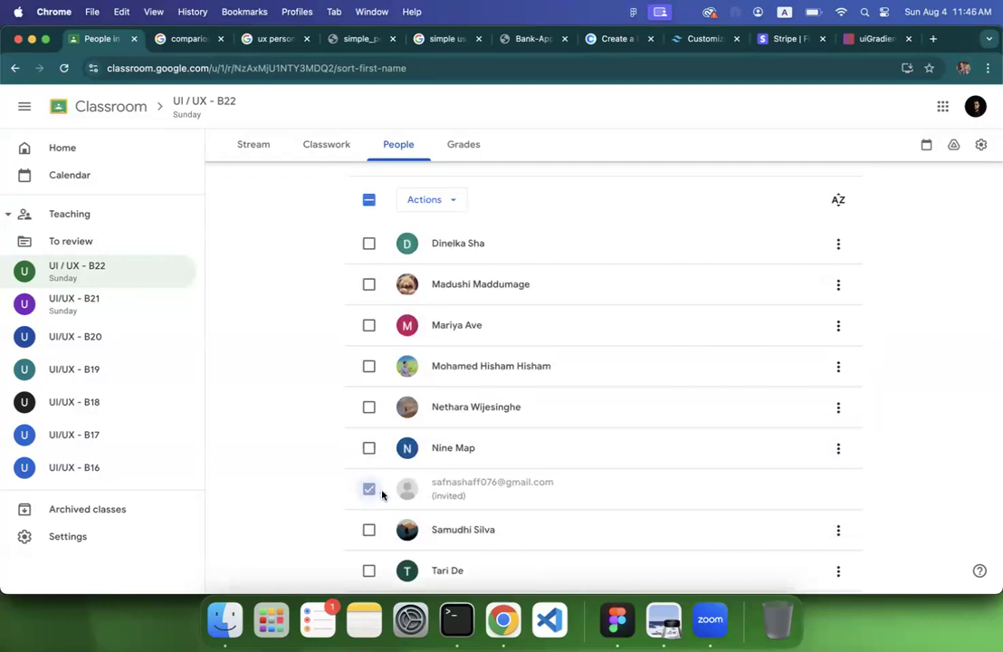
{"action": "scroll", "coordinate": [681, 510], "scroll_direction": "down", "scroll_amount": 1}
{"action": "left_click", "coordinate": [429, 171]}
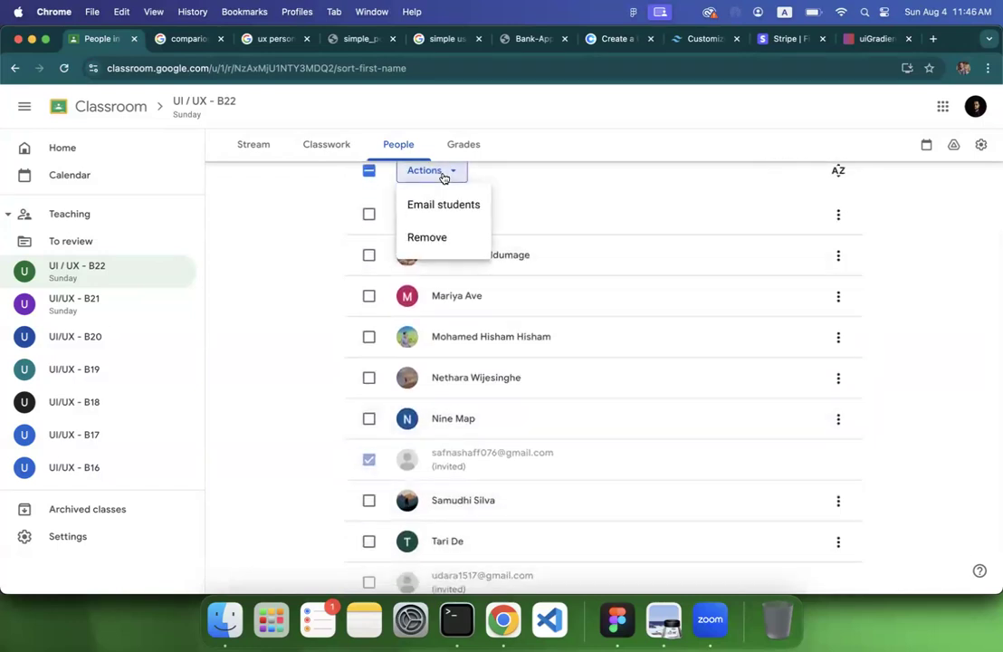
{"action": "left_click", "coordinate": [447, 206]}
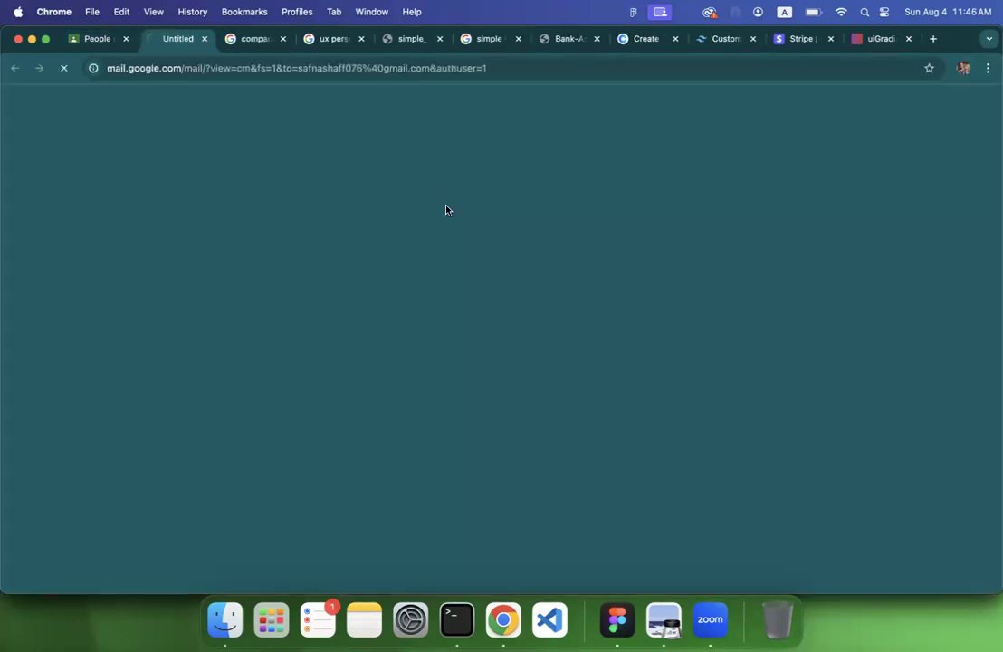
{"action": "left_click", "coordinate": [205, 39]}
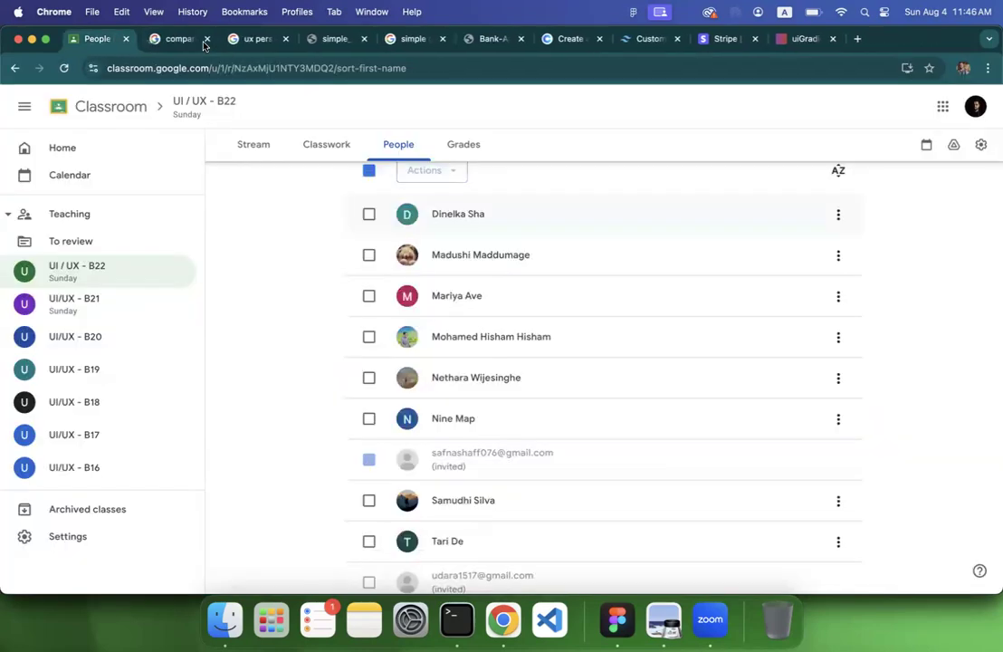
{"action": "scroll", "coordinate": [362, 377], "scroll_direction": "down", "scroll_amount": 2}
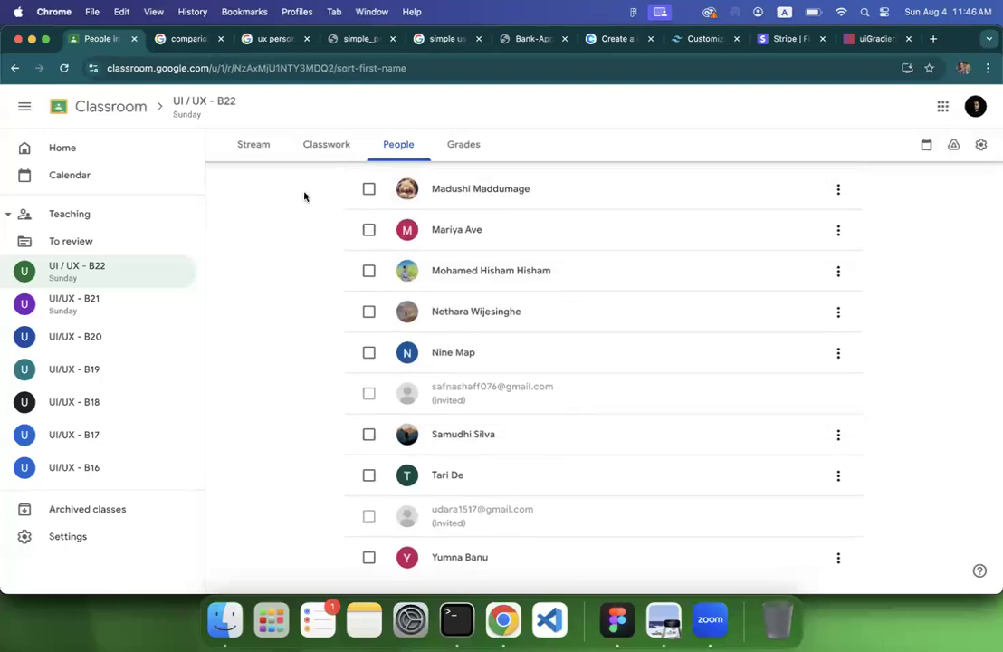
Step: Copy the class's invite link from the class settings, highlight the class code, and close the settings
{"action": "left_click", "coordinate": [255, 159]}
{"action": "left_click", "coordinate": [980, 145]}
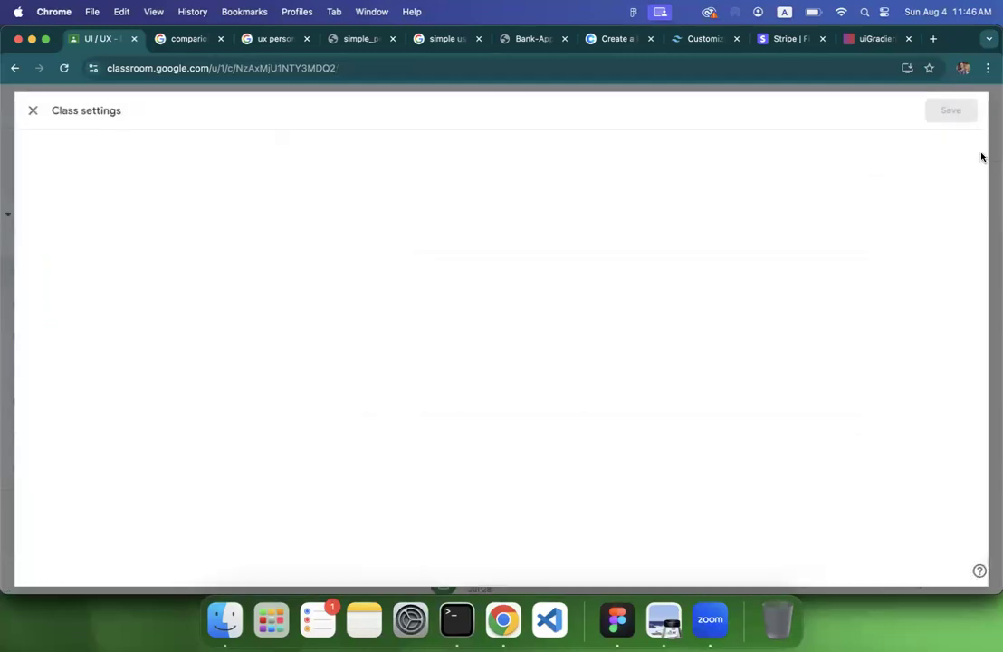
{"action": "scroll", "coordinate": [797, 289], "scroll_direction": "down", "scroll_amount": 8}
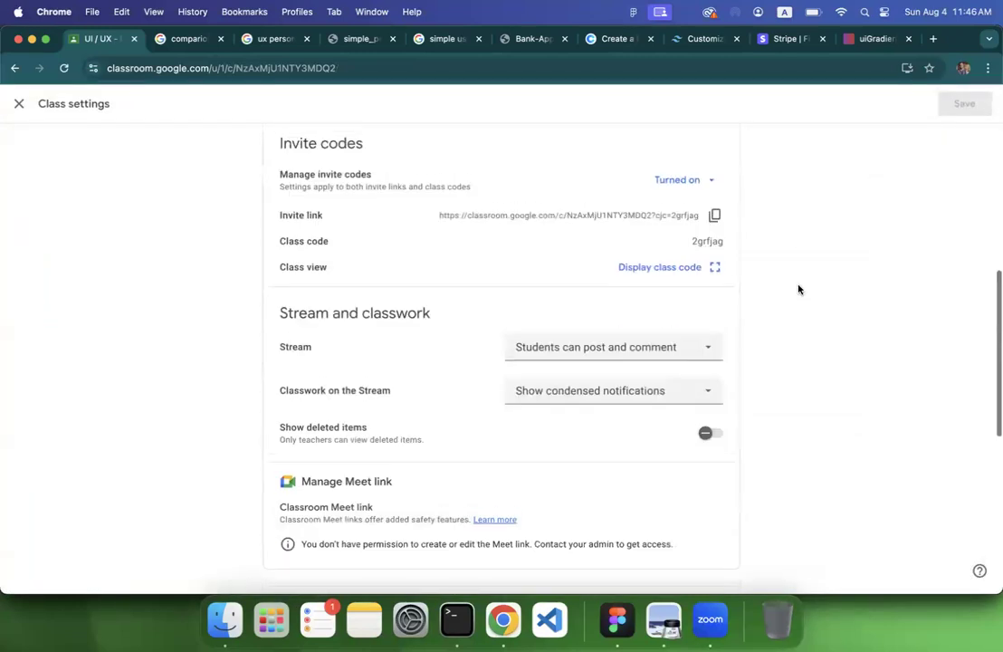
{"action": "left_click", "coordinate": [714, 245]}
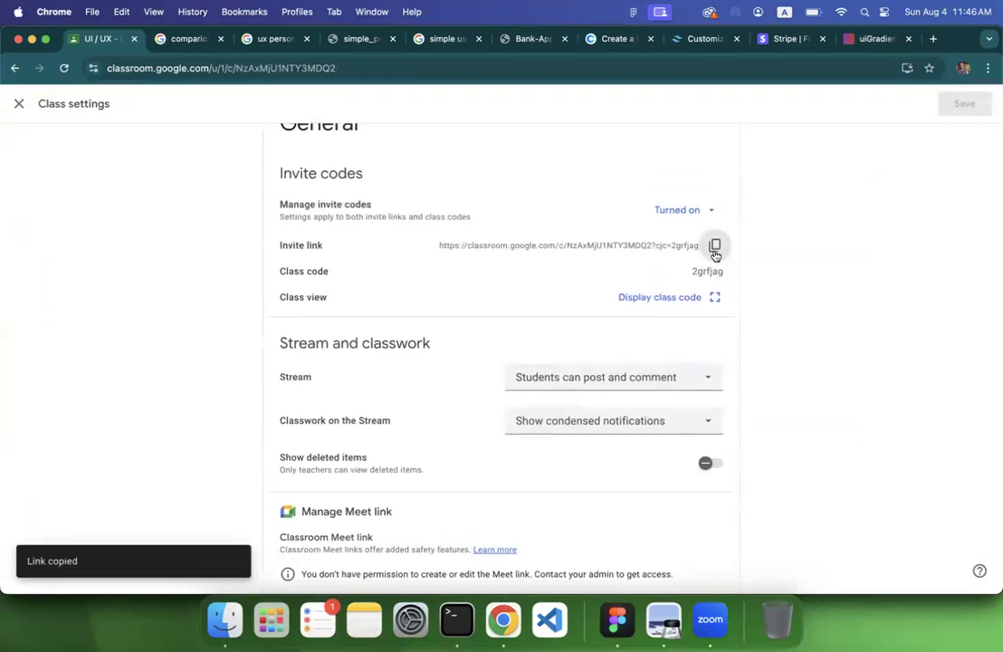
{"action": "double_click", "coordinate": [714, 272]}
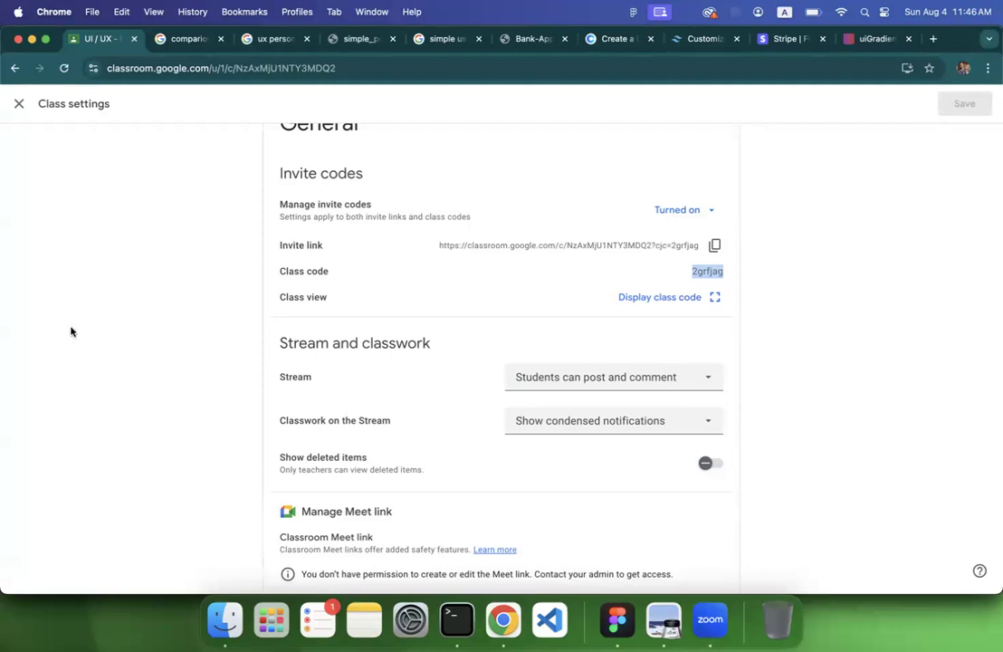
{"action": "left_click", "coordinate": [30, 258]}
{"action": "left_click", "coordinate": [18, 103]}
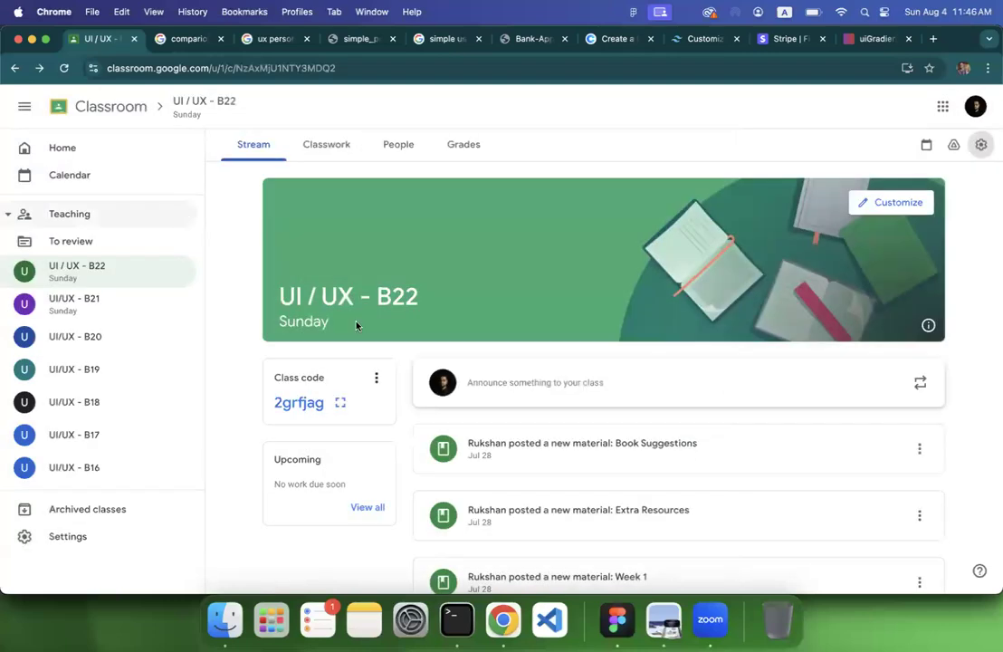
Step: Switch to Figma, create a new blank design file, and go to the open B22 file
{"action": "left_click", "coordinate": [616, 620]}
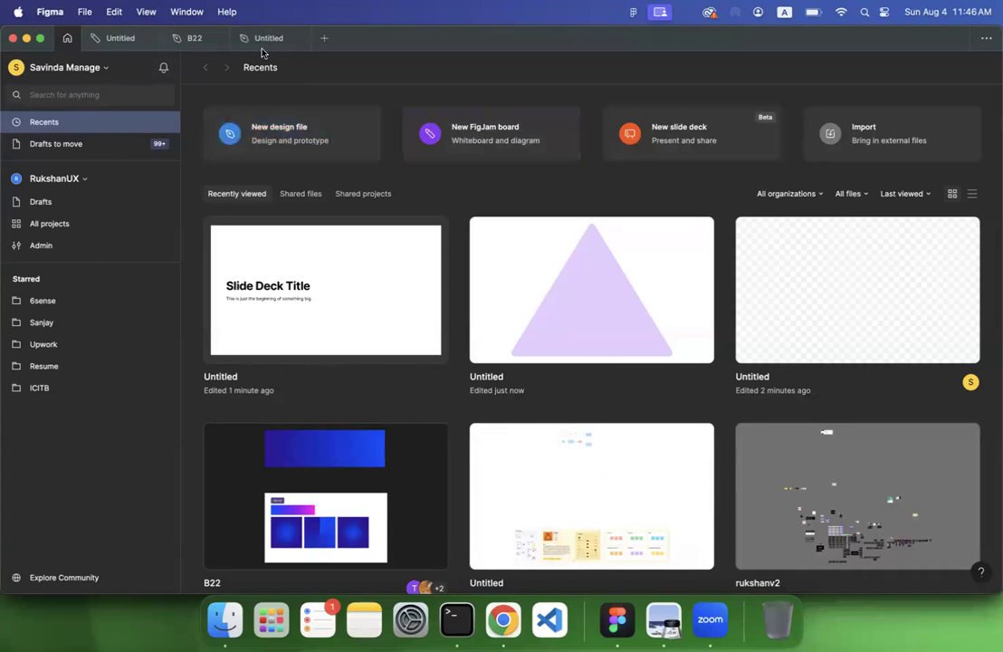
{"action": "left_click", "coordinate": [278, 147]}
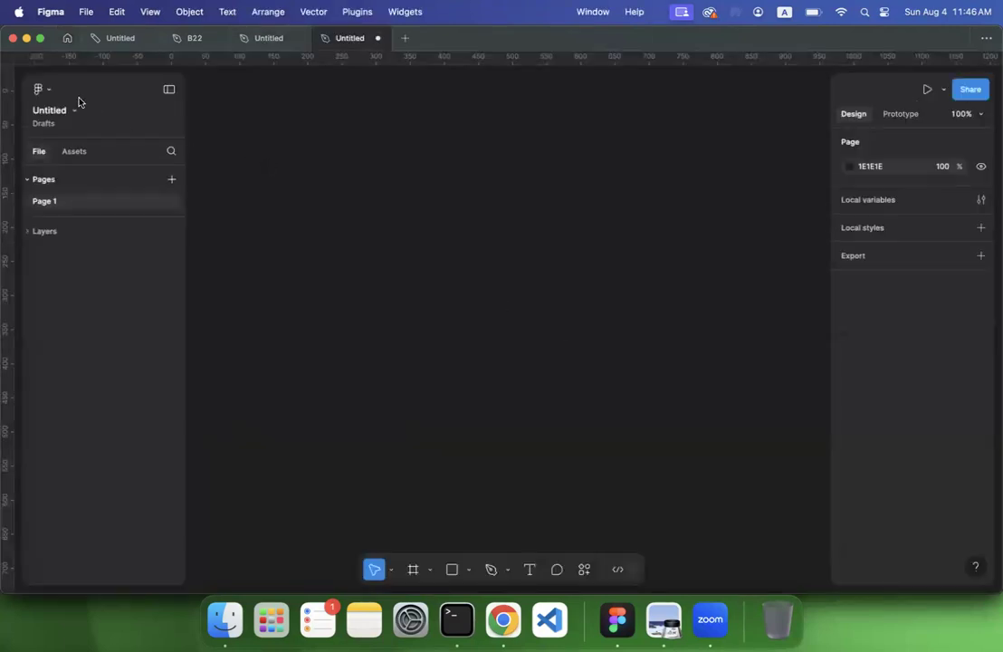
{"action": "left_click", "coordinate": [181, 38]}
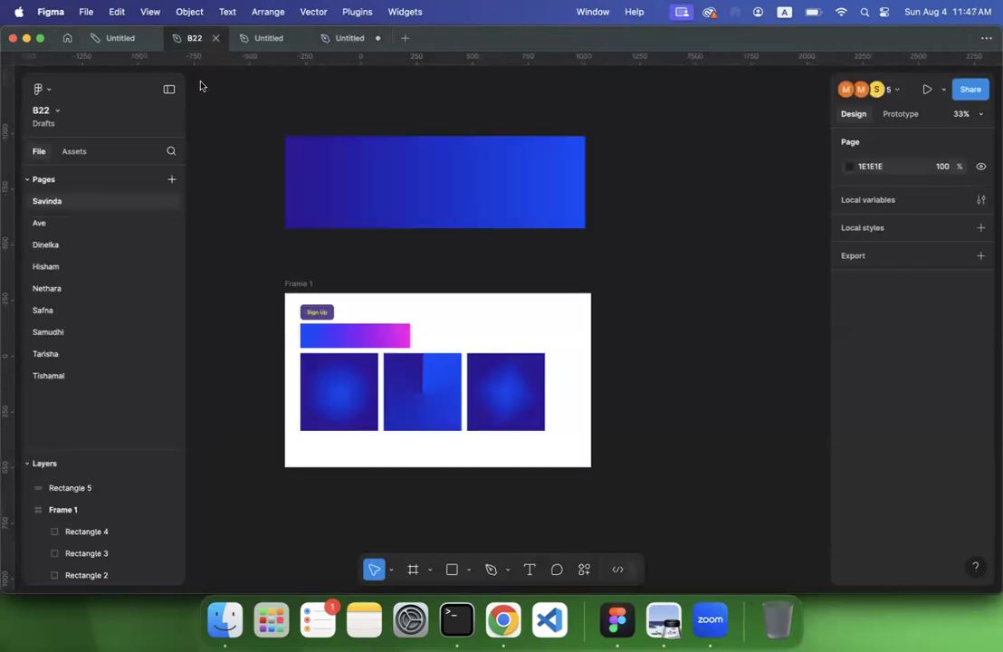
Step: Collapse the B22 file's page list and look over the available Edit commands without running any
{"action": "left_click", "coordinate": [28, 180]}
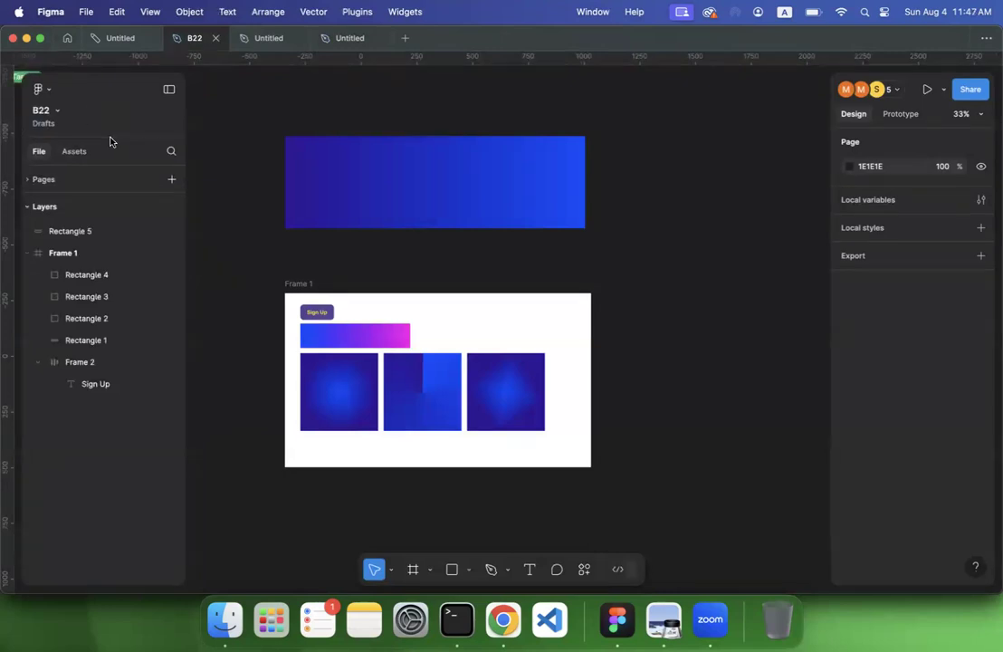
{"action": "left_click", "coordinate": [46, 91]}
{"action": "mouse_move", "coordinate": [119, 170]}
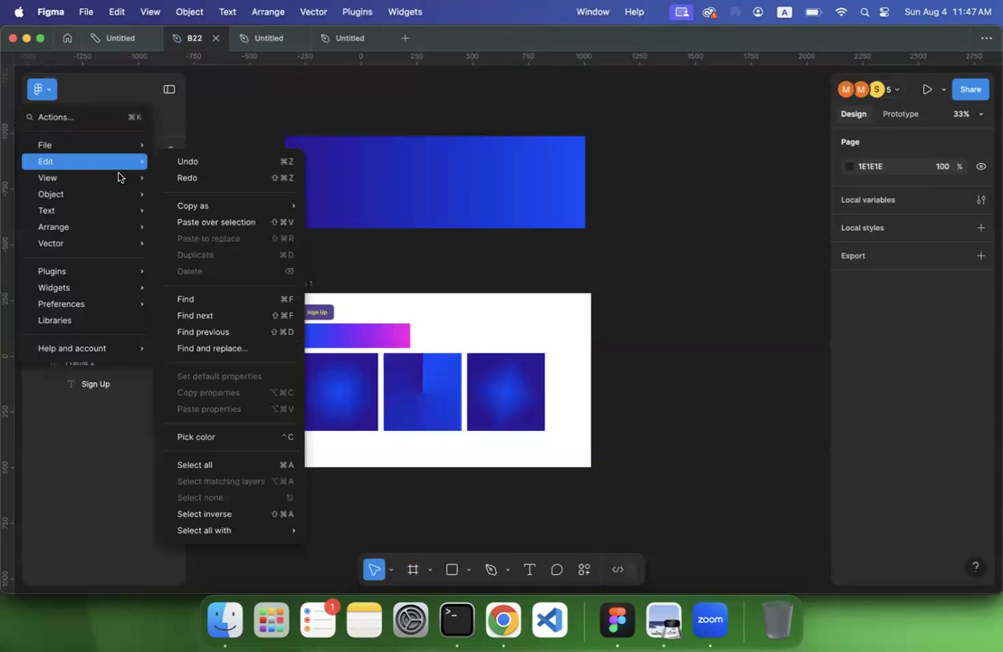
{"action": "left_click", "coordinate": [58, 94]}
Step: Minimize and restore the interface twice to compare the compact and full layouts
{"action": "left_click", "coordinate": [168, 91]}
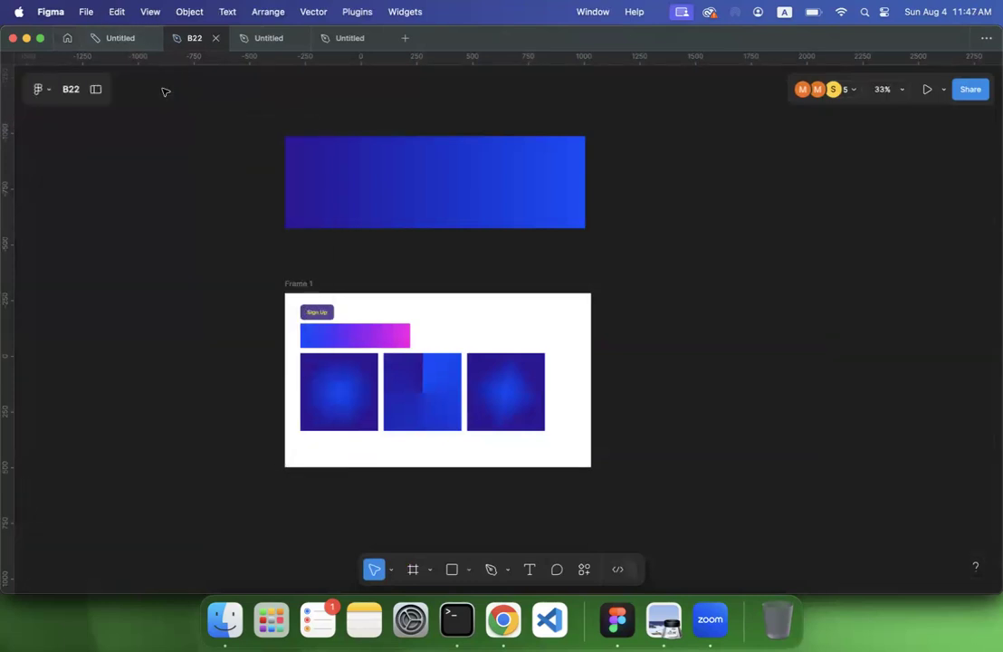
{"action": "left_click", "coordinate": [96, 90]}
{"action": "left_click", "coordinate": [171, 89]}
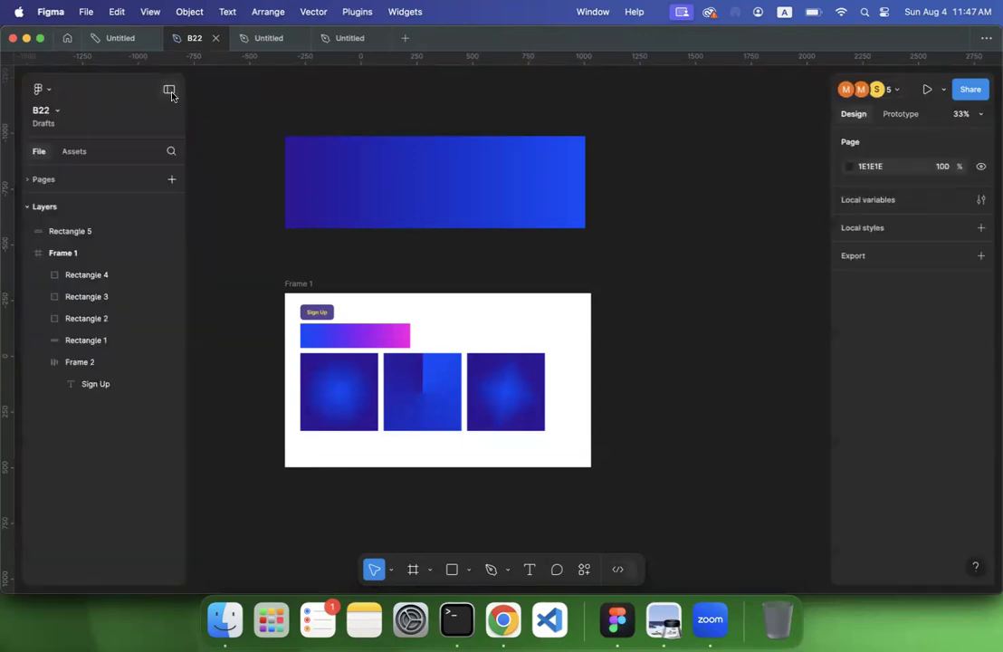
{"action": "left_click", "coordinate": [170, 92]}
{"action": "left_click", "coordinate": [100, 91]}
Step: Open and close the file's search, and expand the page list and the layer list
{"action": "left_click", "coordinate": [170, 154]}
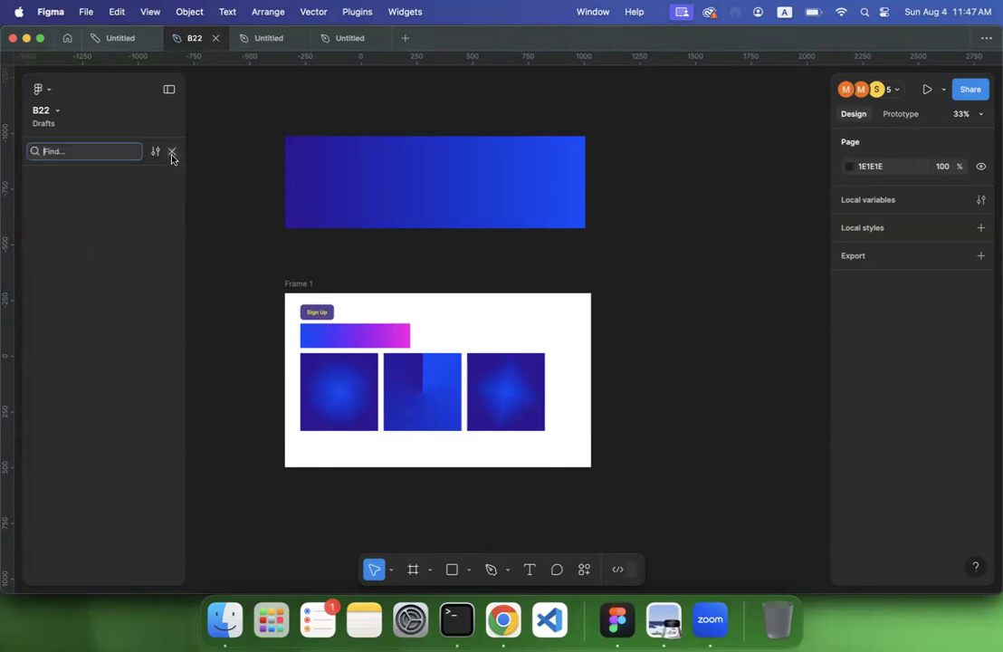
{"action": "left_click", "coordinate": [172, 152]}
{"action": "left_click", "coordinate": [53, 183]}
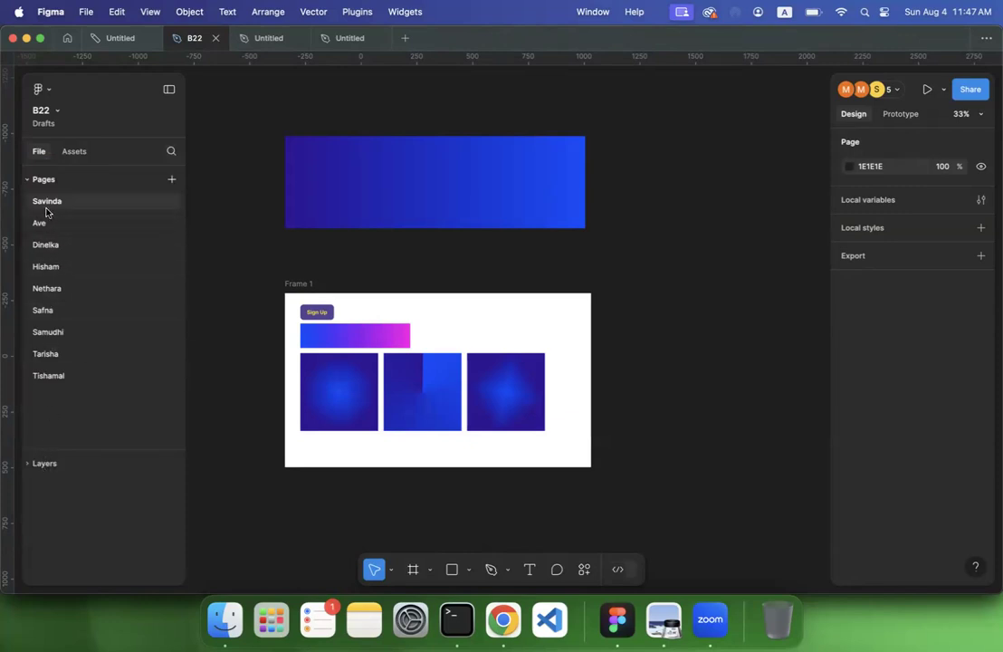
{"action": "left_click", "coordinate": [33, 464]}
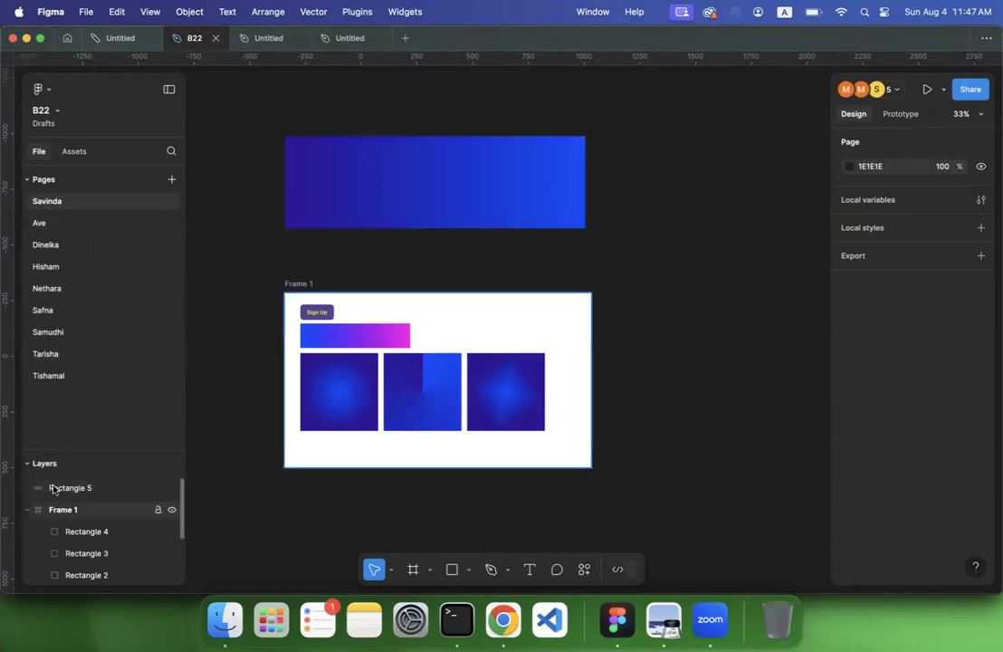
Step: Select Rectangle 5 and then Frame 1 among the layers, and examine the layers nested inside the frame
{"action": "left_click", "coordinate": [54, 487]}
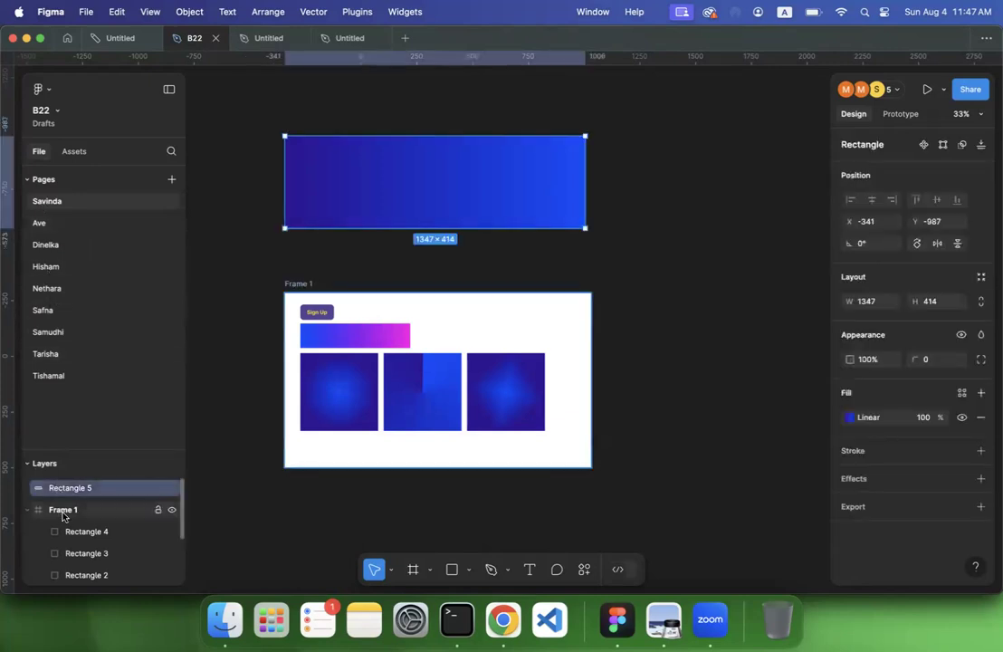
{"action": "left_click", "coordinate": [62, 510]}
{"action": "scroll", "coordinate": [71, 543], "scroll_direction": "down", "scroll_amount": 3}
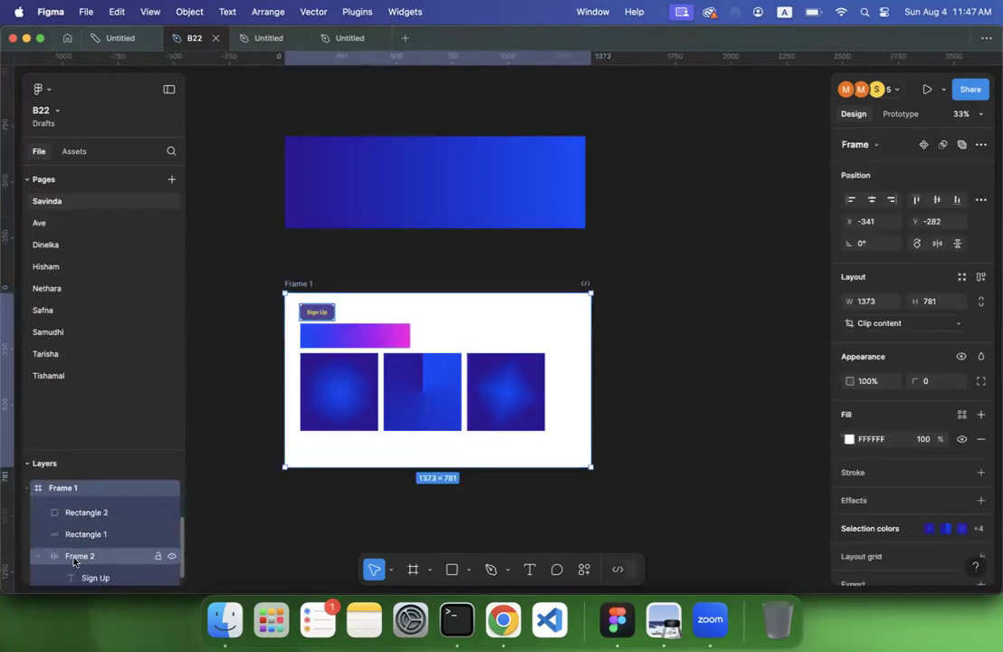
{"action": "scroll", "coordinate": [58, 553], "scroll_direction": "up", "scroll_amount": 3}
Step: View the file's second and third pages, and look over the asset libraries before returning to the page list
{"action": "left_click", "coordinate": [38, 223]}
{"action": "left_click", "coordinate": [44, 245]}
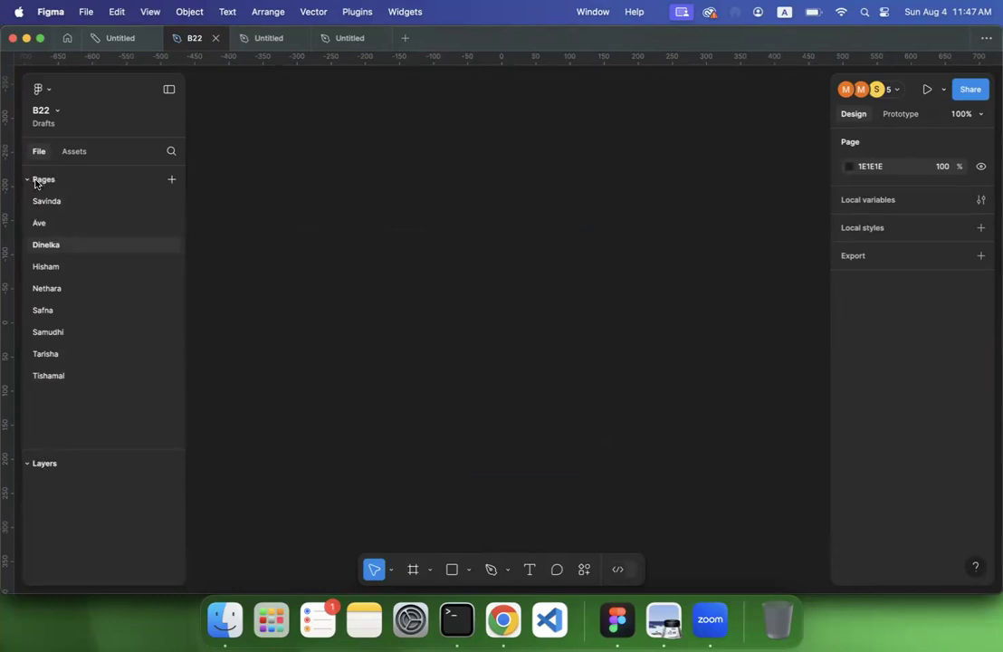
{"action": "left_click", "coordinate": [71, 153]}
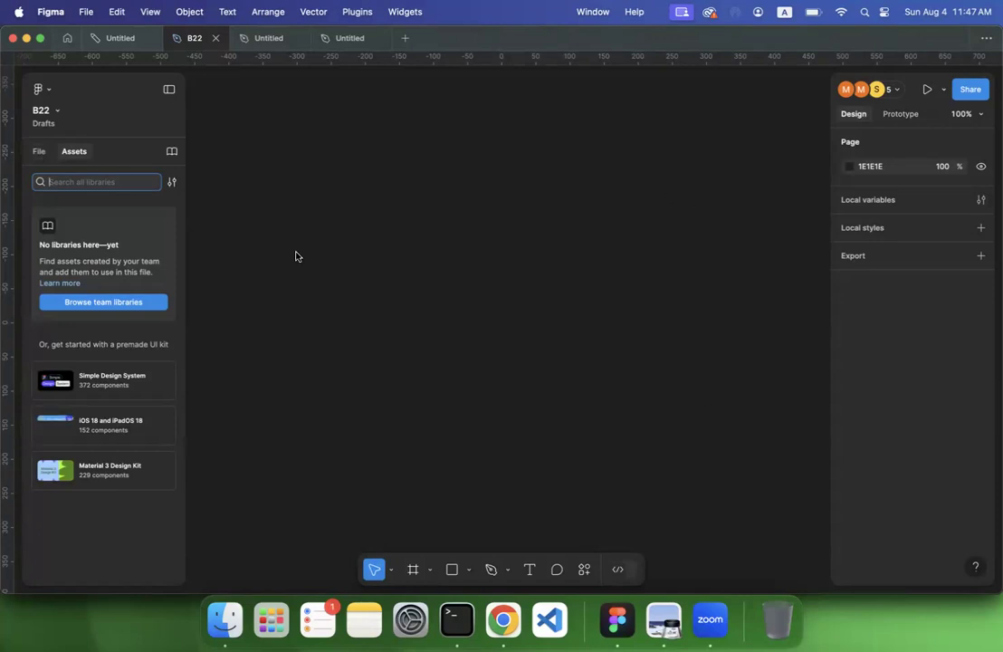
{"action": "left_click", "coordinate": [39, 151]}
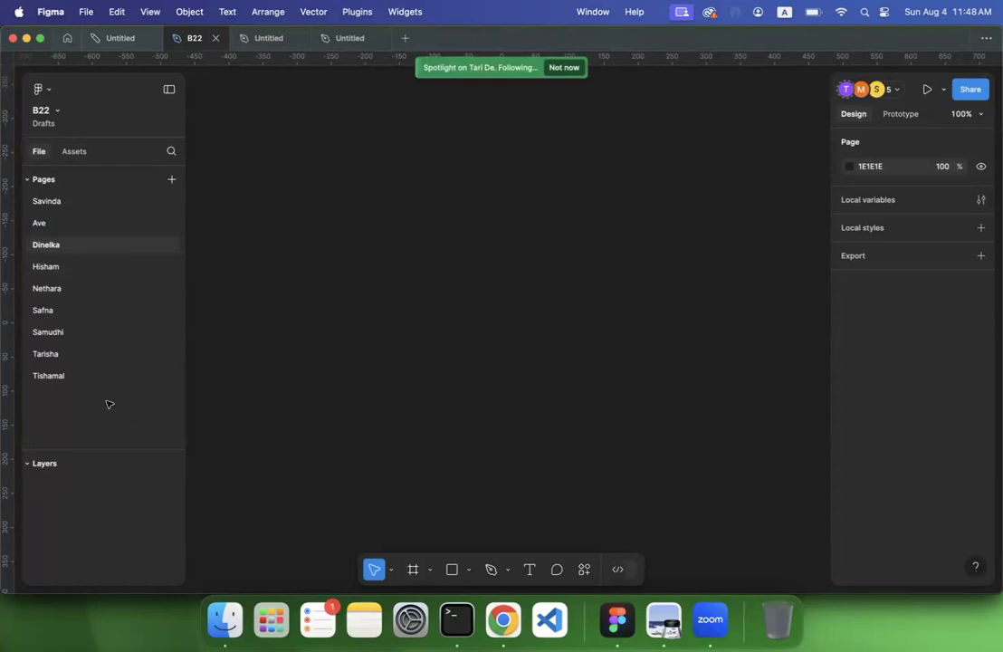
Step: Return to the file's first page, which holds Frame 1 and the gradient rectangles
{"action": "left_click", "coordinate": [46, 203]}
{"action": "left_click", "coordinate": [198, 216]}
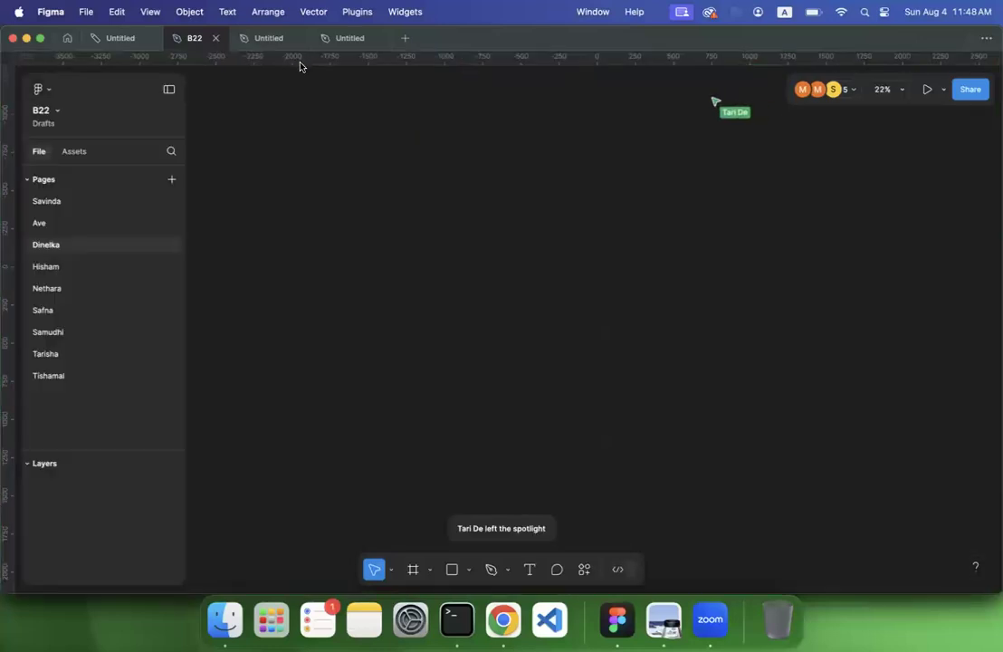
{"action": "left_click", "coordinate": [56, 201]}
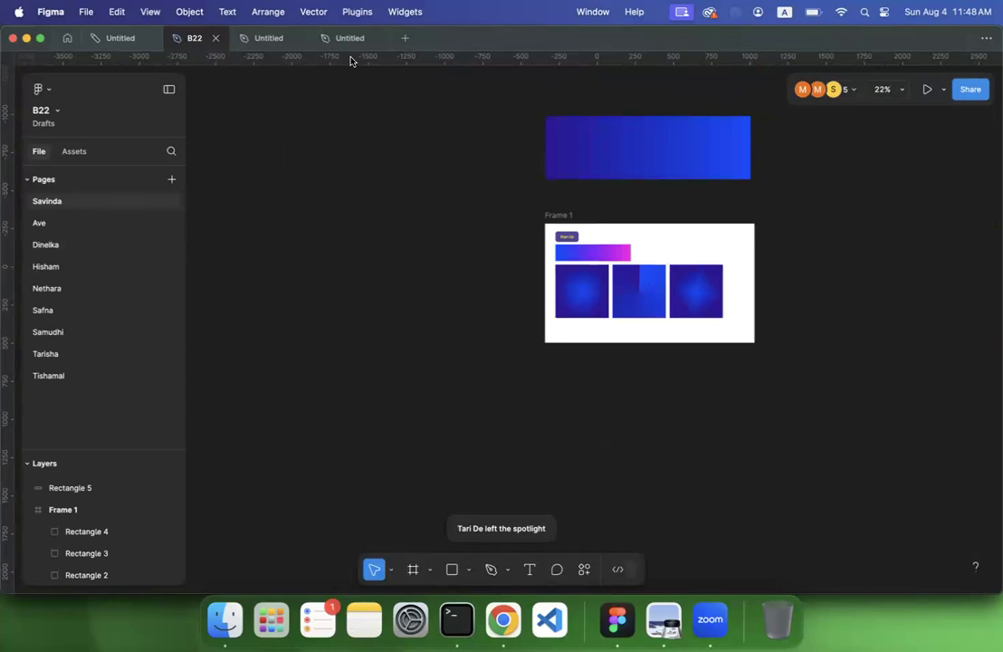
Step: Place horizontal ruler guides along Frame 1's upper edge and lower edge (499), and a vertical guide along its left edge (-341)
{"action": "left_click_drag", "start_coordinate": [351, 72], "coordinate": [374, 221]}
{"action": "left_click_drag", "start_coordinate": [423, 63], "coordinate": [443, 343]}
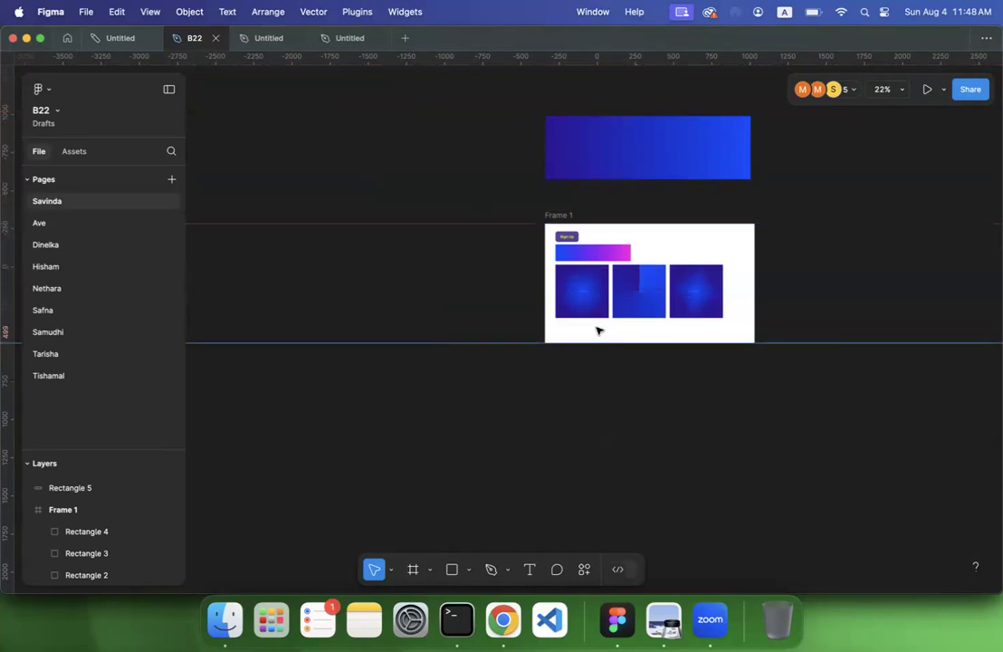
{"action": "left_click_drag", "start_coordinate": [8, 294], "coordinate": [542, 287]}
{"action": "scroll", "coordinate": [500, 305], "scroll_direction": "up", "scroll_amount": 5}
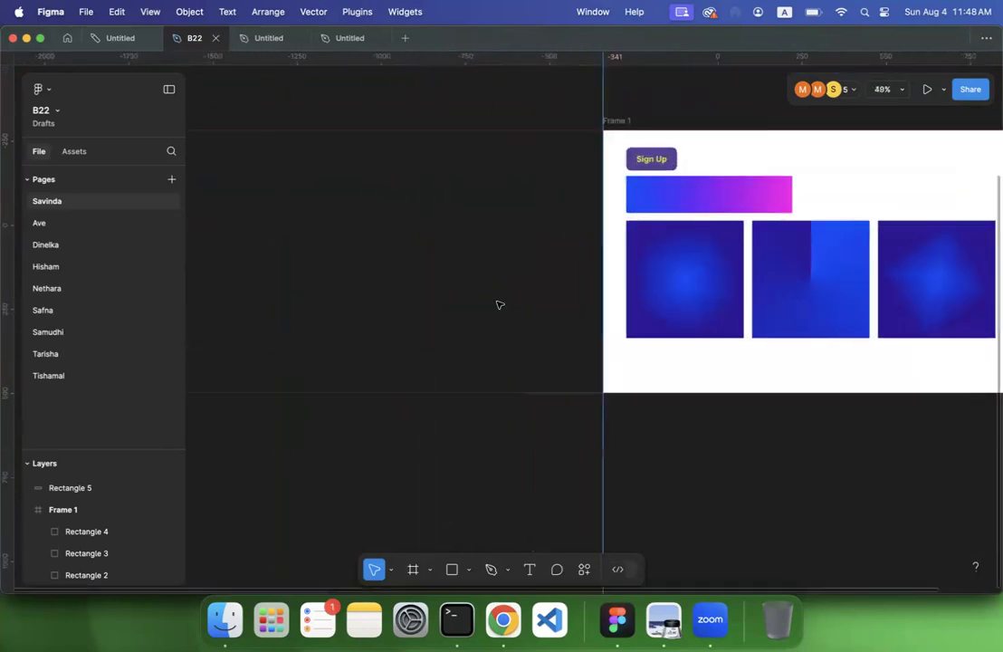
Step: Place a vertical ruler guide inside Frame 1 at 418, along the right edge of the first gradient square
{"action": "scroll", "coordinate": [500, 304], "scroll_direction": "right", "scroll_amount": 3}
{"action": "scroll", "coordinate": [500, 305], "scroll_direction": "up", "scroll_amount": 1}
{"action": "left_click_drag", "start_coordinate": [5, 332], "coordinate": [213, 335]}
{"action": "double_click", "coordinate": [760, 37]}
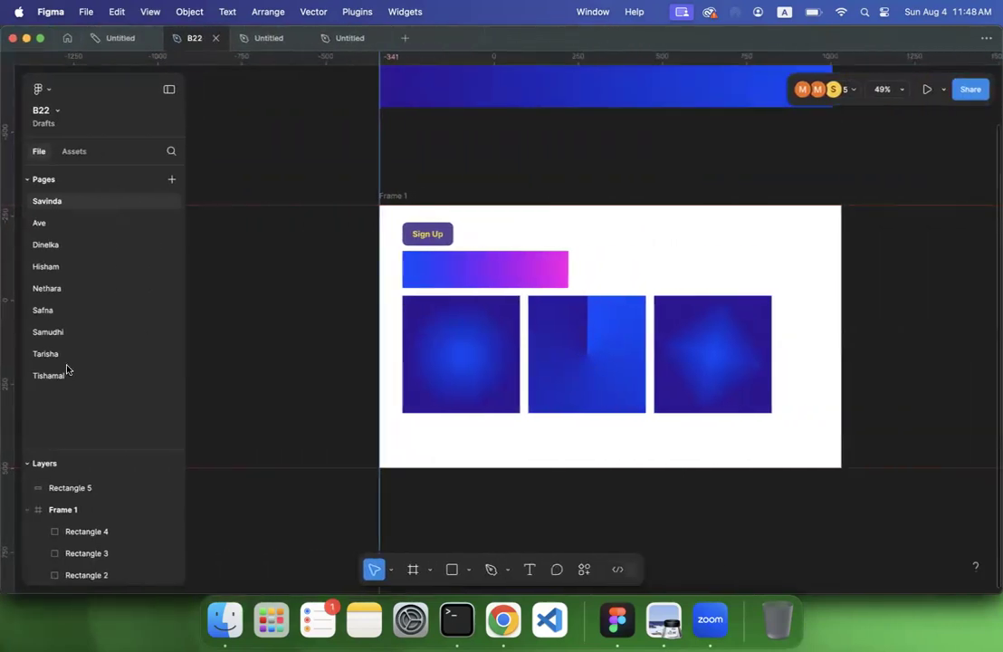
{"action": "left_click_drag", "start_coordinate": [4, 352], "coordinate": [515, 342]}
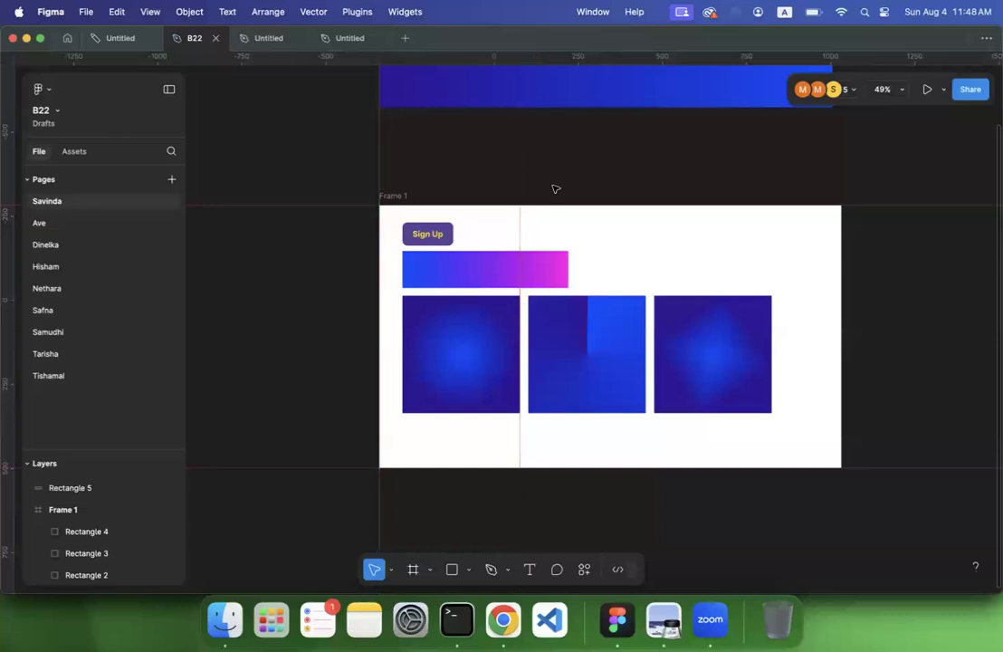
{"action": "left_click", "coordinate": [517, 234]}
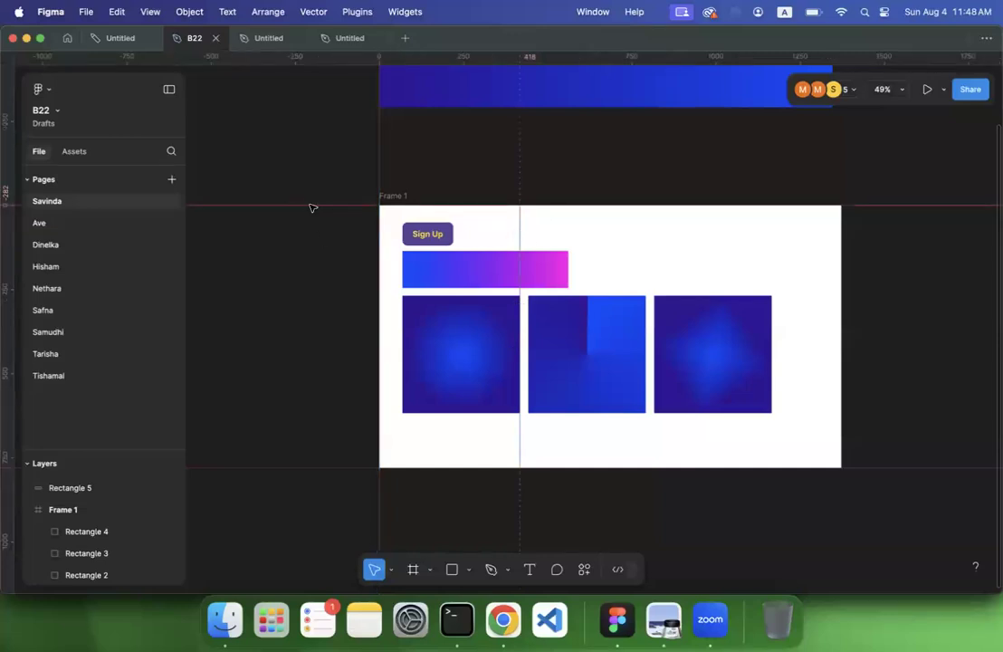
{"action": "left_click", "coordinate": [588, 181]}
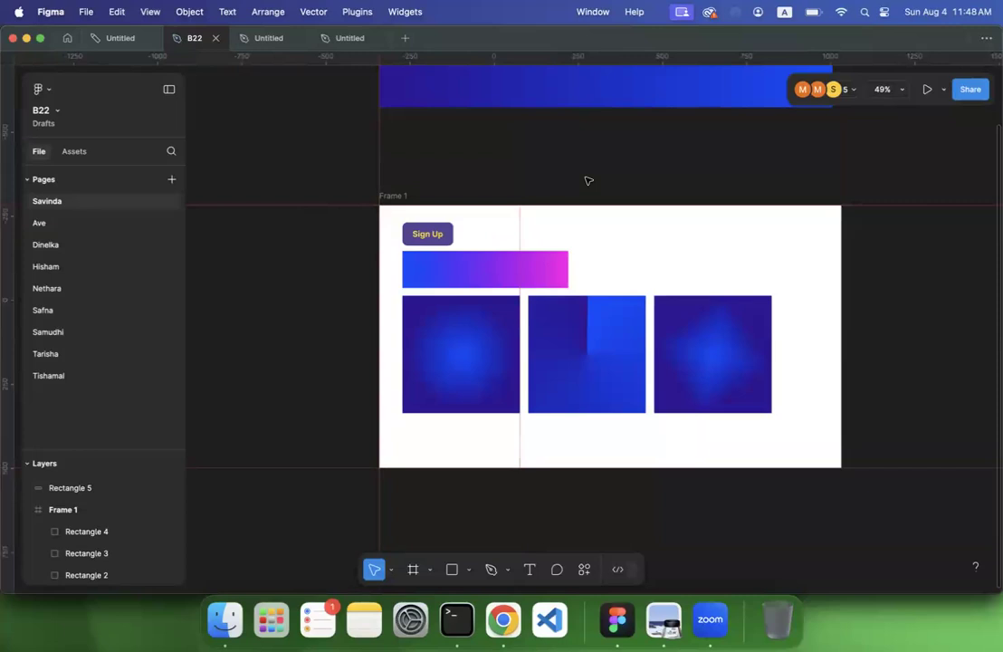
Step: Expand the minimized interface to show the page's design properties, and look over Frame 1 with its guides
{"action": "scroll", "coordinate": [587, 181], "scroll_direction": "down", "scroll_amount": 2}
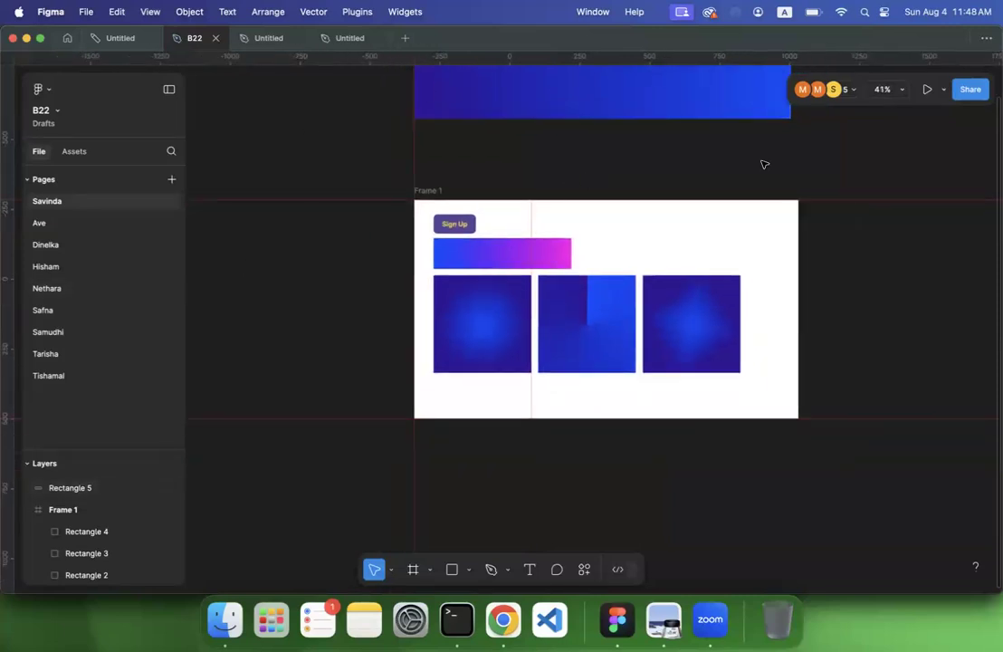
{"action": "left_click", "coordinate": [165, 92]}
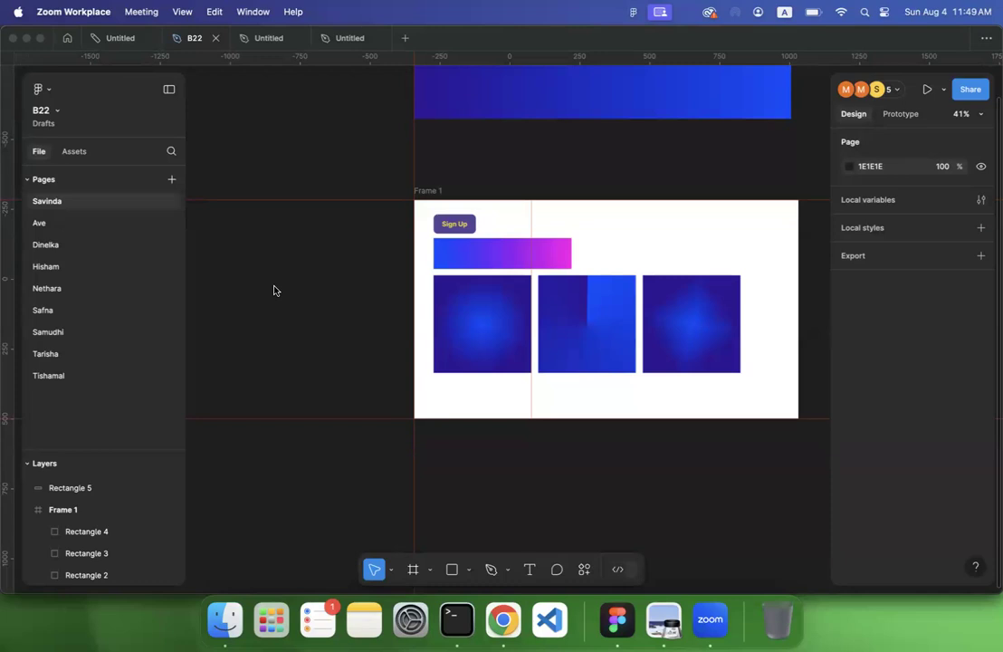
{"action": "scroll", "coordinate": [275, 289], "scroll_direction": "up", "scroll_amount": 3}
{"action": "scroll", "coordinate": [276, 290], "scroll_direction": "right", "scroll_amount": 2}
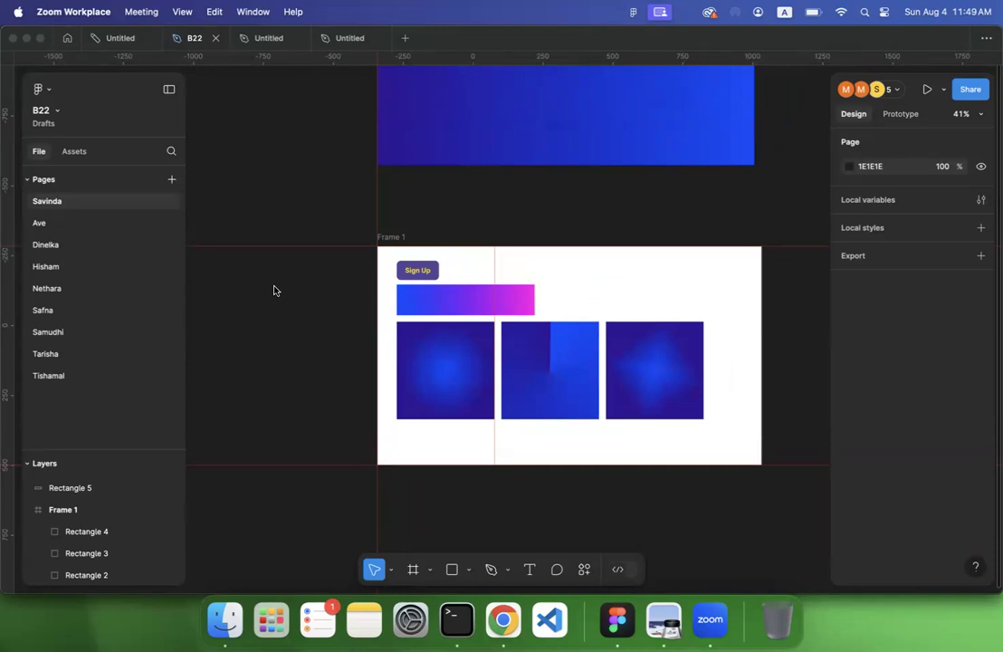
{"action": "scroll", "coordinate": [275, 289], "scroll_direction": "right", "scroll_amount": 2}
{"action": "scroll", "coordinate": [275, 290], "scroll_direction": "down", "scroll_amount": 1}
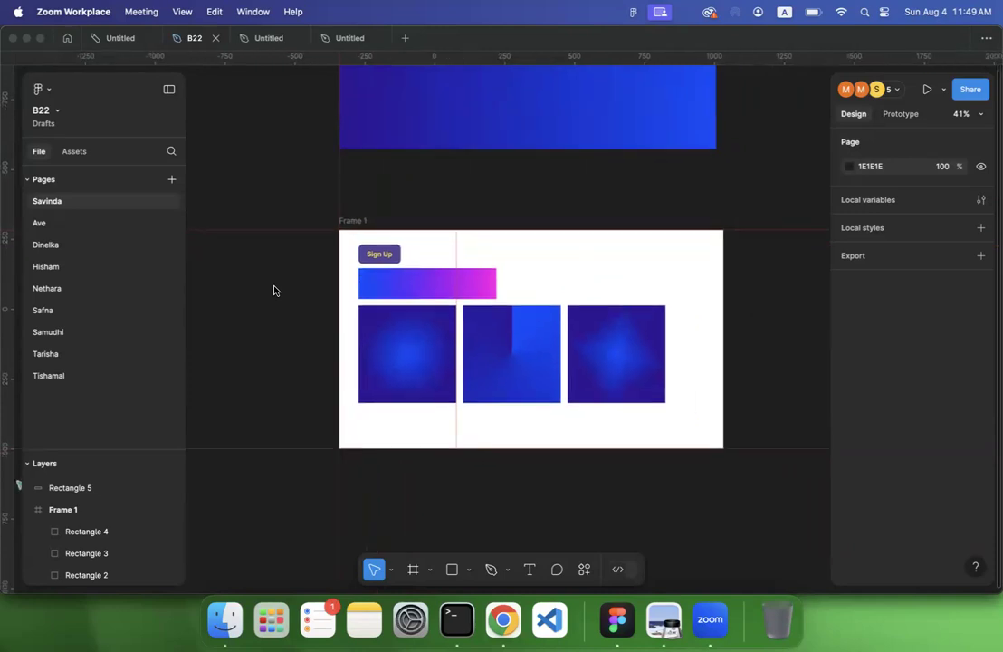
{"action": "scroll", "coordinate": [275, 289], "scroll_direction": "right", "scroll_amount": 3}
{"action": "scroll", "coordinate": [275, 289], "scroll_direction": "up", "scroll_amount": 1}
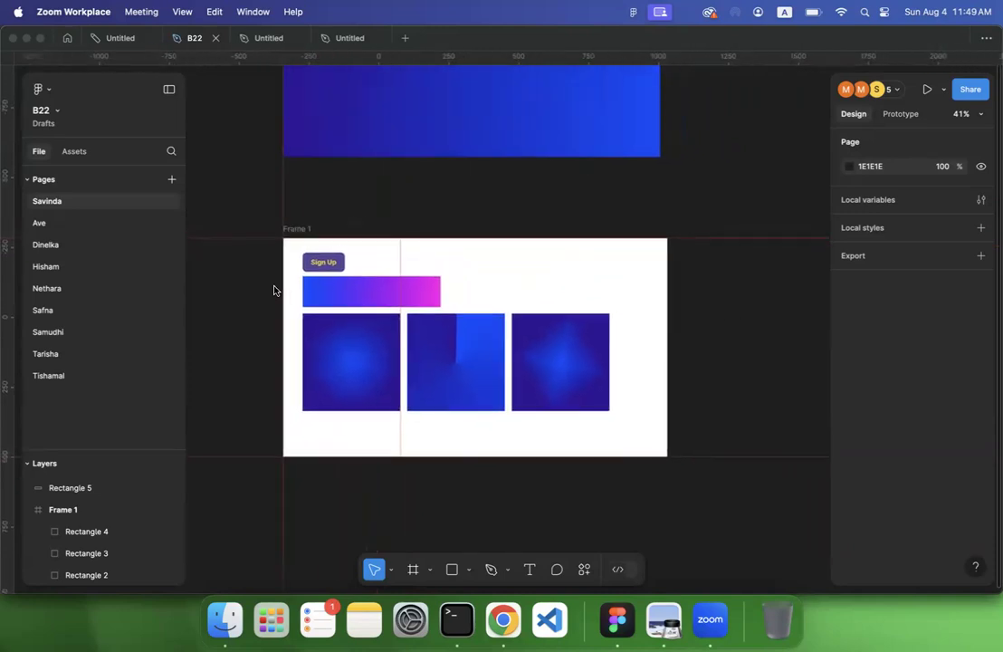
{"action": "left_click", "coordinate": [260, 189]}
{"action": "scroll", "coordinate": [261, 190], "scroll_direction": "left", "scroll_amount": 2}
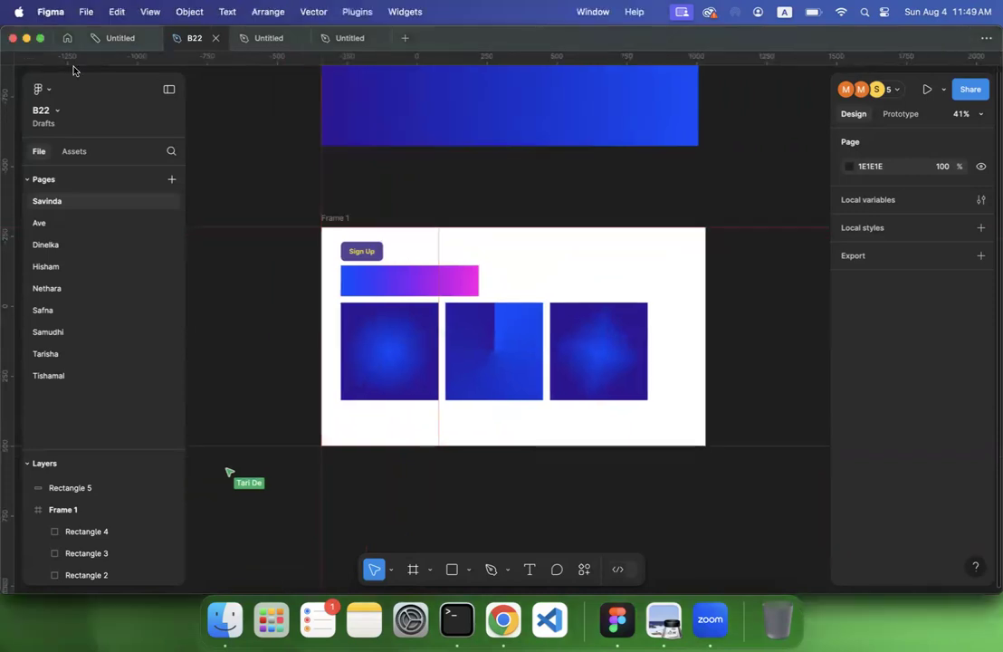
Step: Go to the home screen and look over the account options, such as theme, settings and adding an account
{"action": "left_click", "coordinate": [62, 40]}
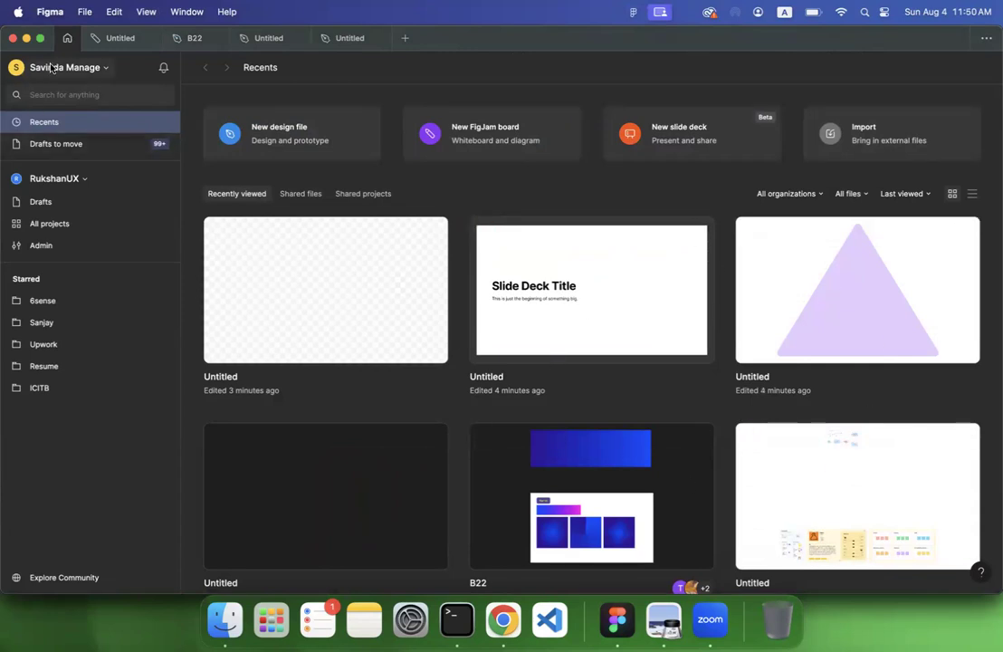
{"action": "left_click", "coordinate": [101, 69]}
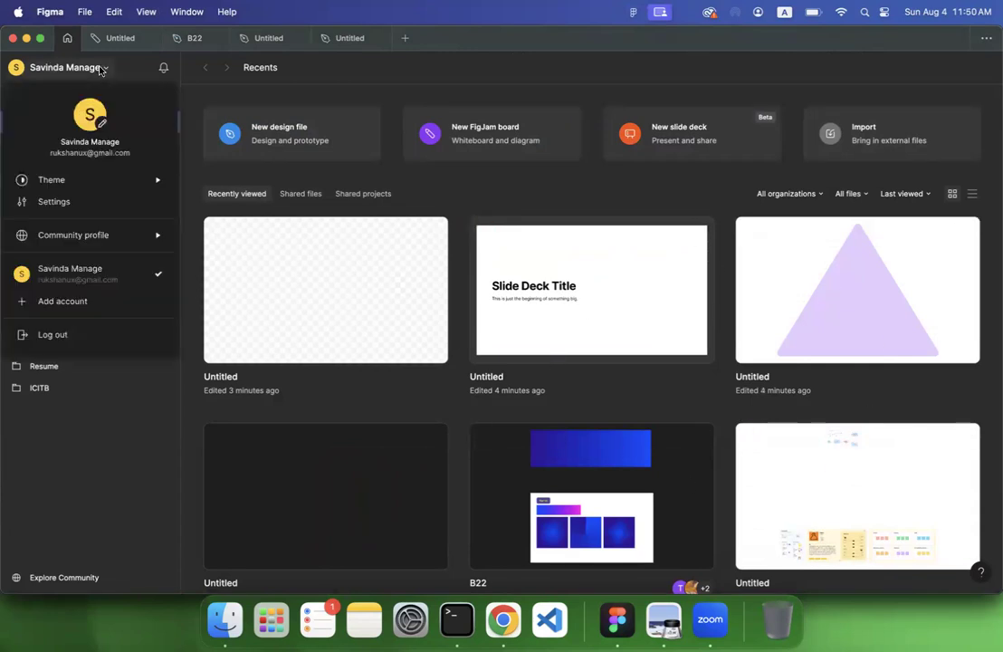
{"action": "mouse_move", "coordinate": [102, 238]}
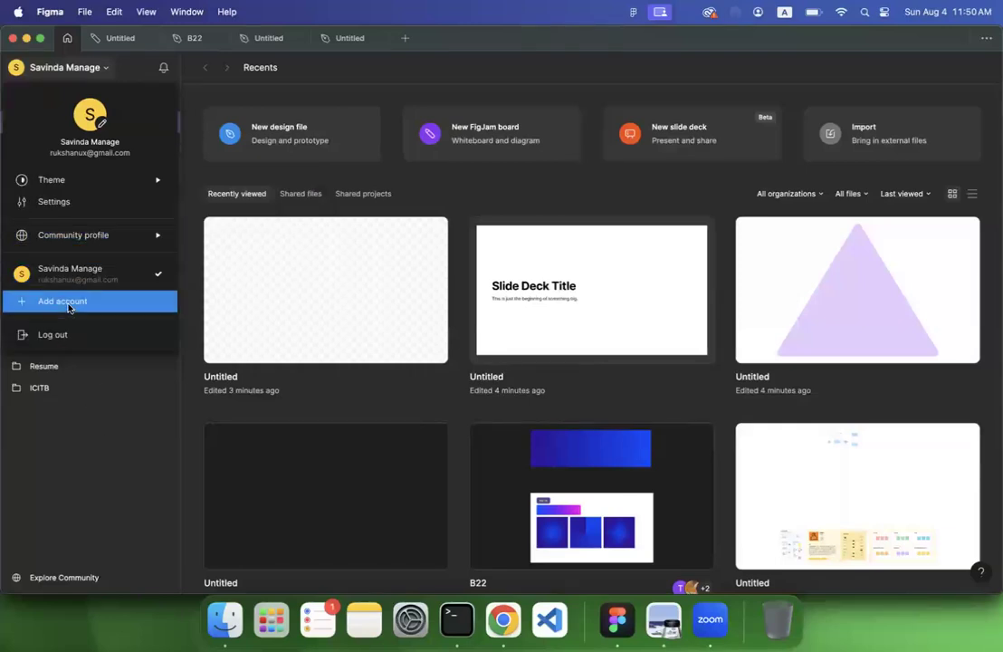
{"action": "left_click", "coordinate": [90, 480]}
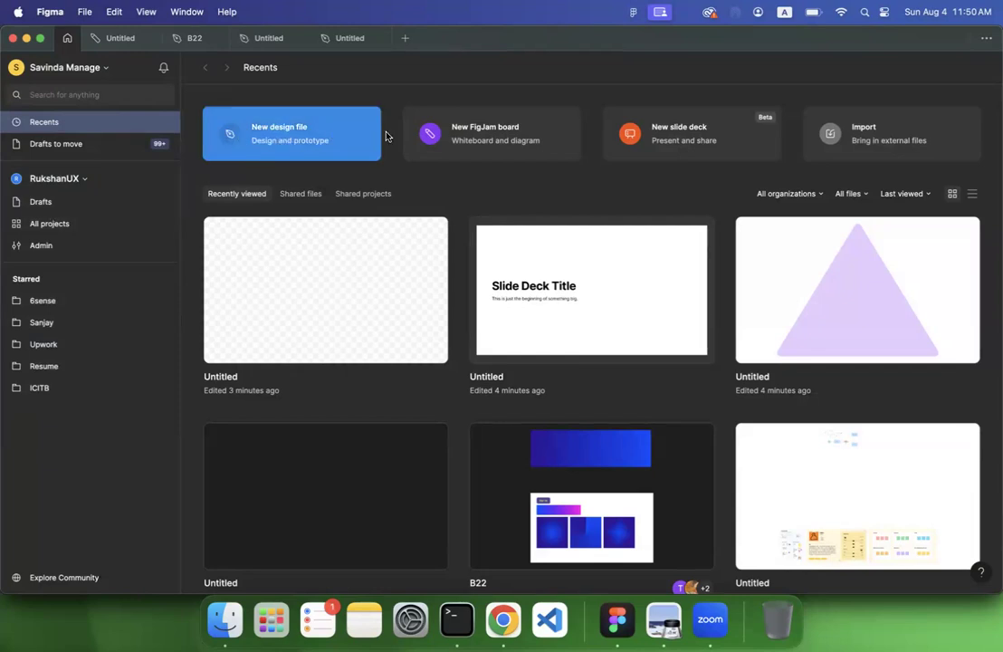
Step: Create a new FigJam board with a basic triangle shape on its canvas, and close the board's file
{"action": "left_click", "coordinate": [456, 141]}
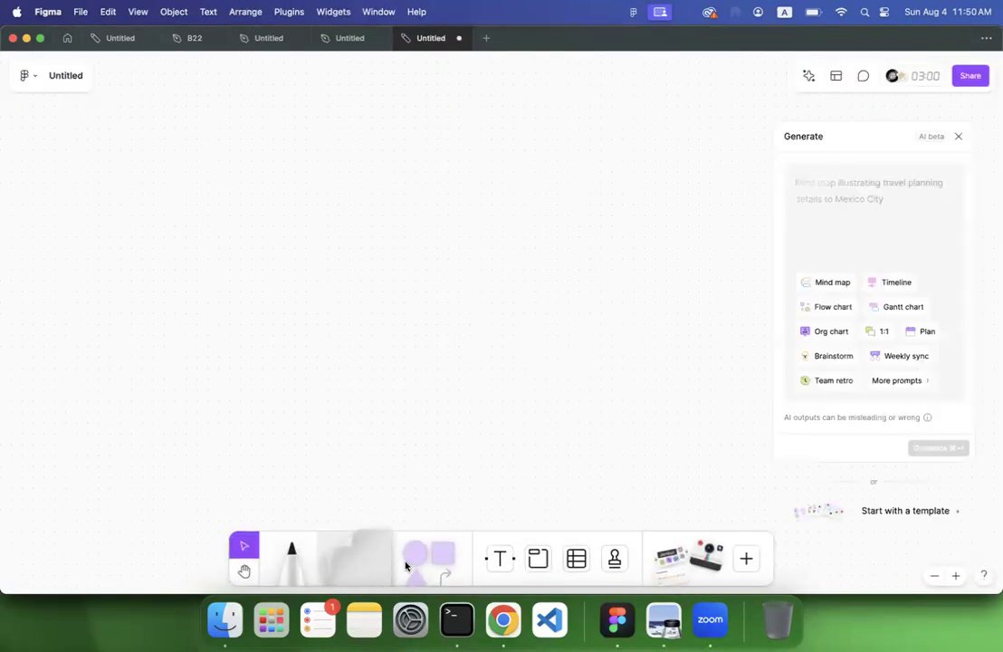
{"action": "left_click", "coordinate": [412, 548]}
{"action": "left_click", "coordinate": [186, 128]}
{"action": "left_click_drag", "start_coordinate": [356, 288], "coordinate": [361, 291]}
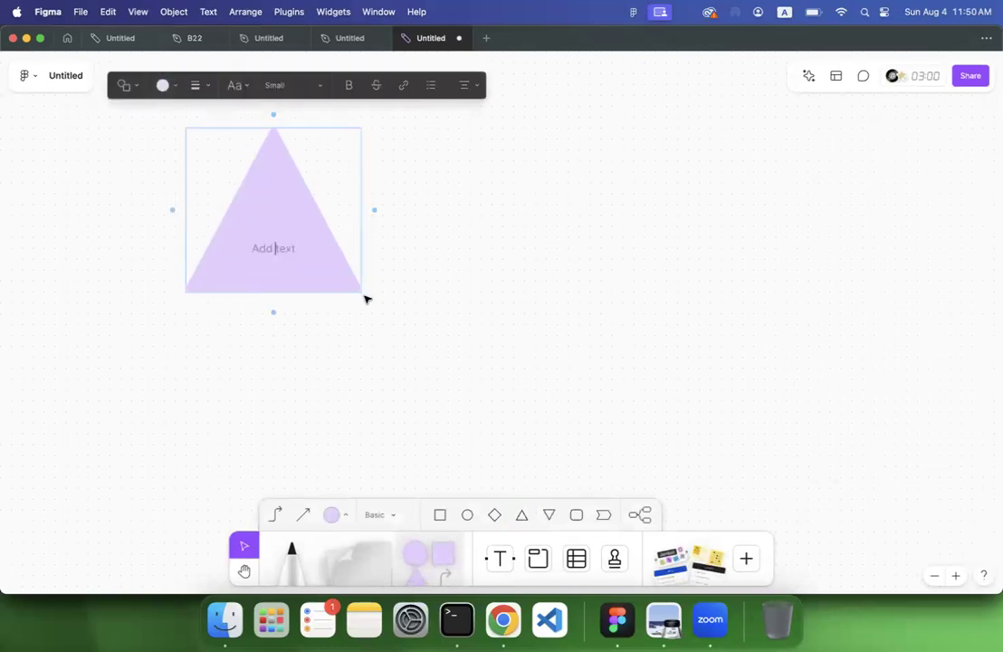
{"action": "left_click", "coordinate": [376, 208]}
{"action": "left_click", "coordinate": [284, 245]}
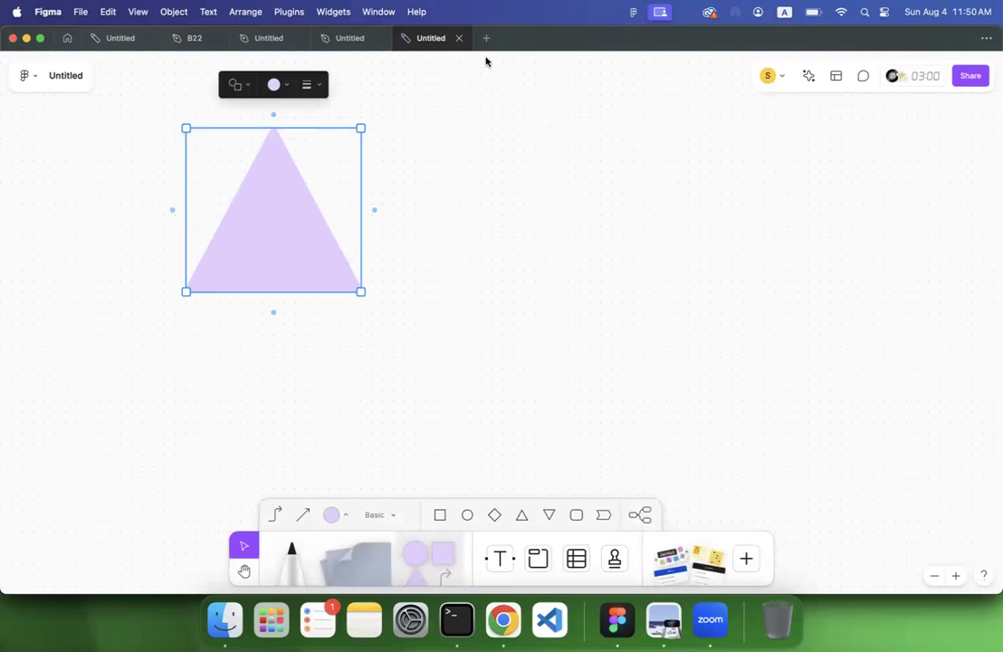
{"action": "left_click", "coordinate": [461, 39]}
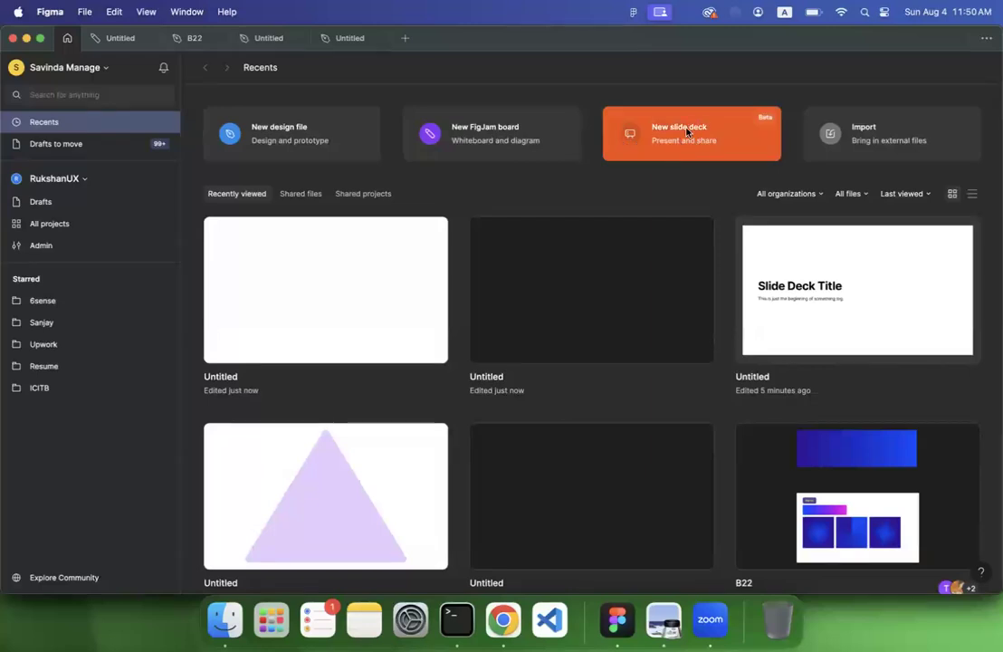
Step: Create a new slide deck, keep its file open, and switch back to the B22 file
{"action": "left_click", "coordinate": [686, 132]}
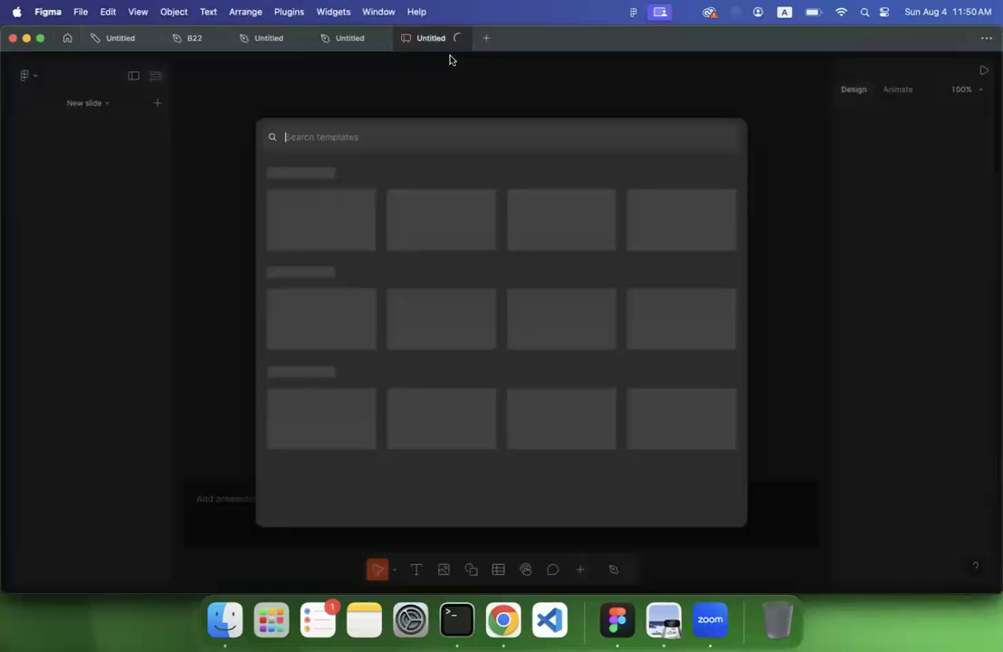
{"action": "left_click", "coordinate": [458, 39]}
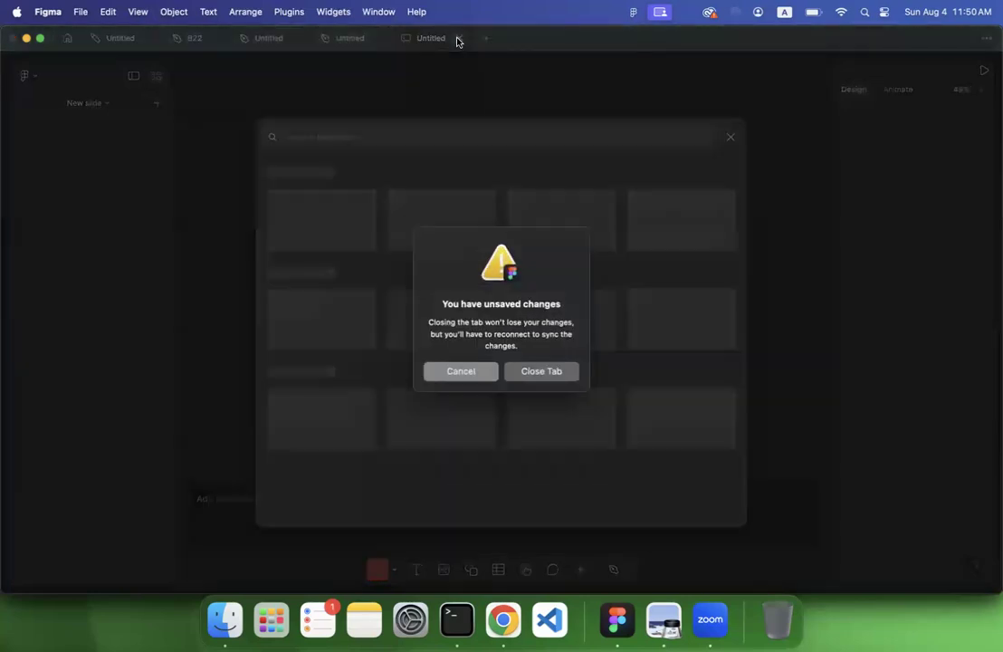
{"action": "left_click", "coordinate": [478, 372]}
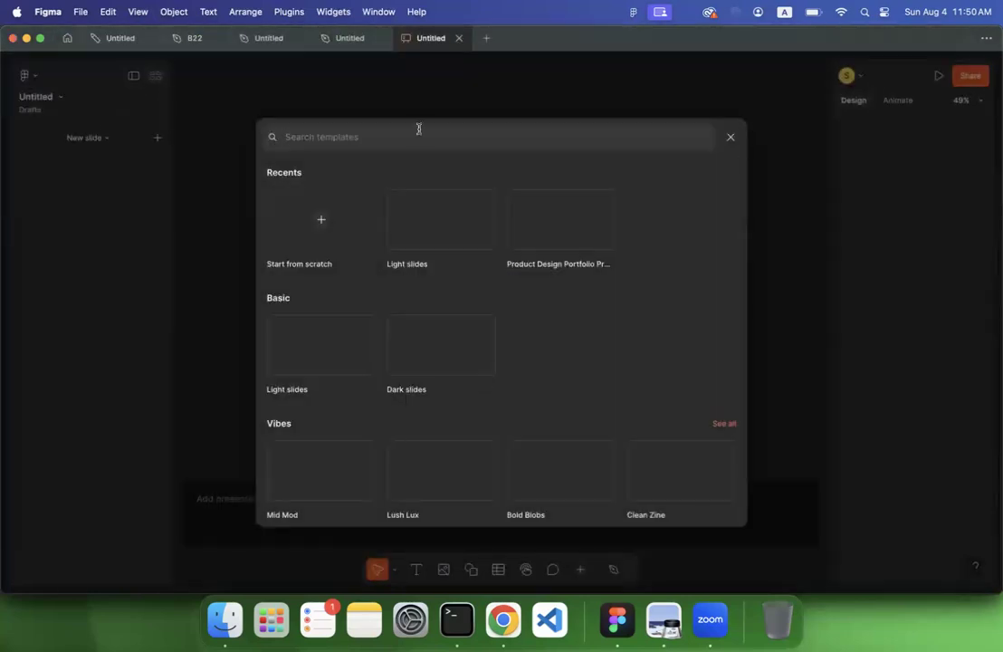
{"action": "left_click", "coordinate": [193, 38]}
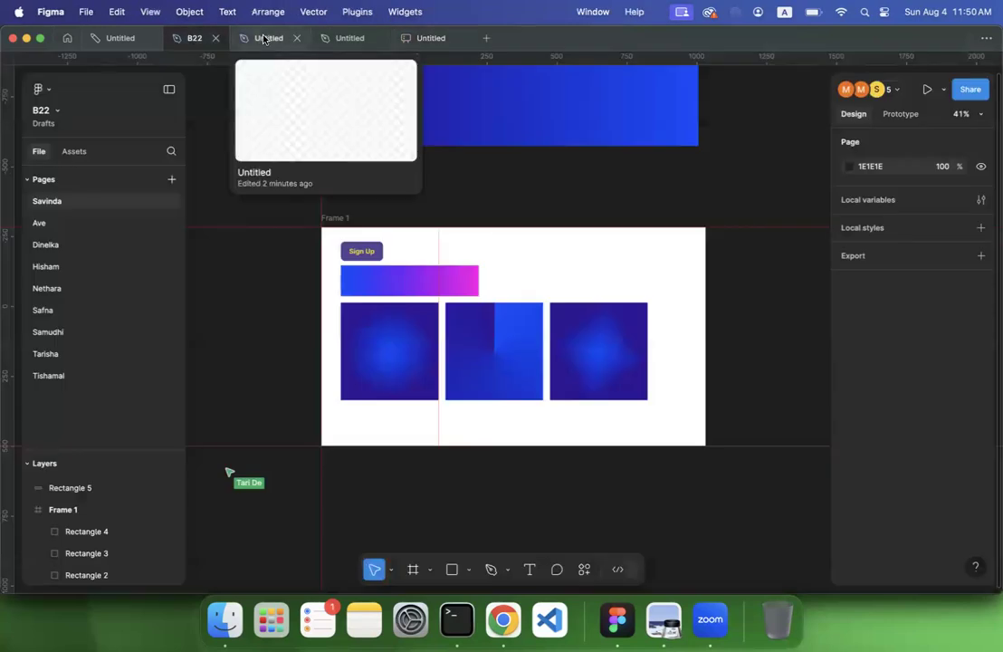
Step: Create a new design file from the home screen and return to the B22 file
{"action": "left_click", "coordinate": [68, 39]}
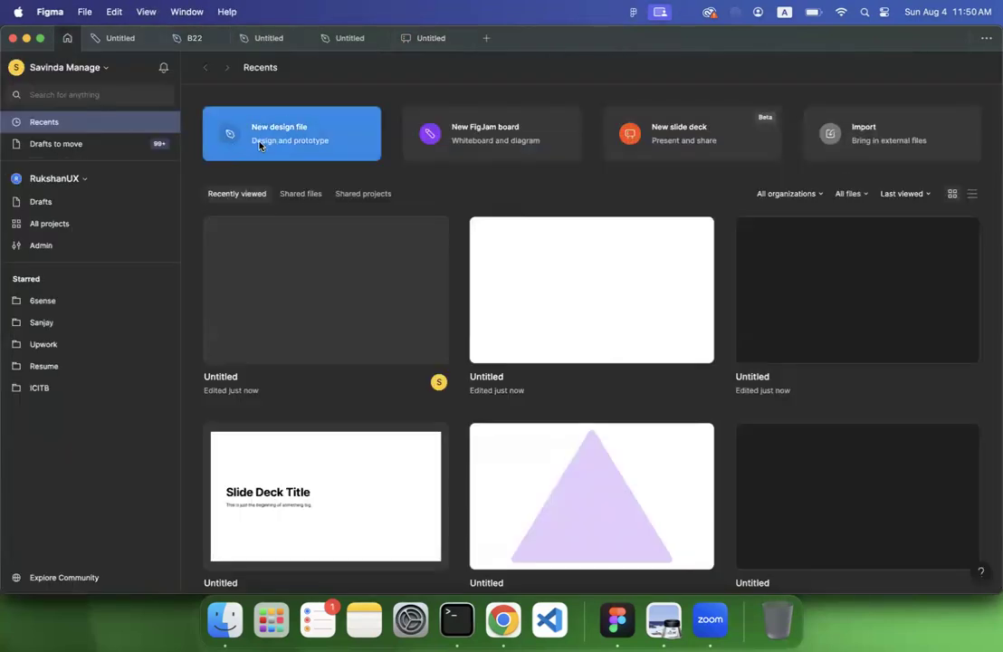
{"action": "left_click", "coordinate": [260, 145]}
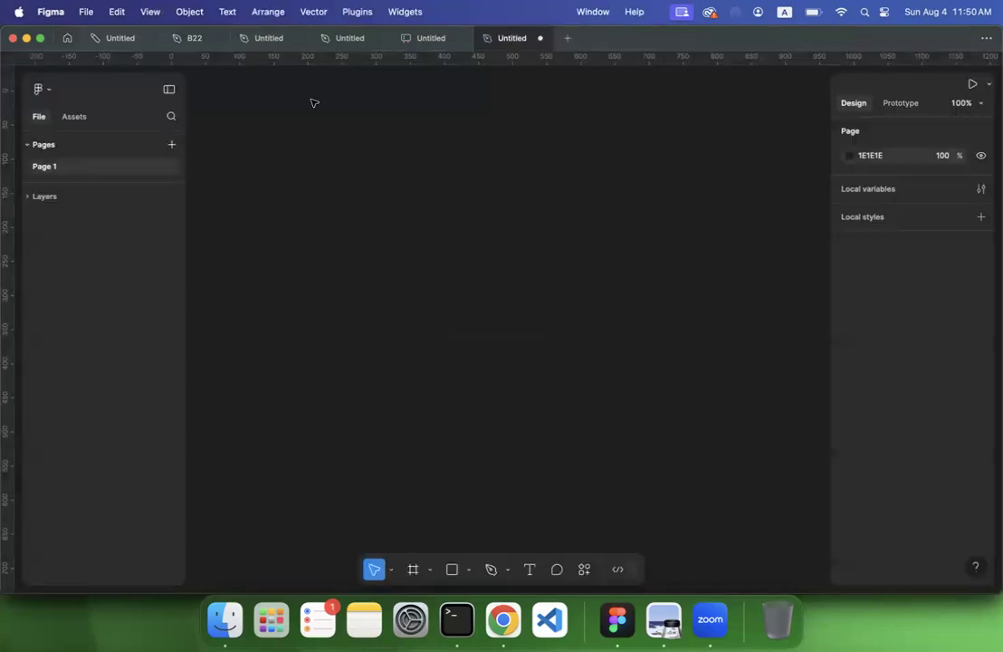
{"action": "left_click", "coordinate": [193, 39]}
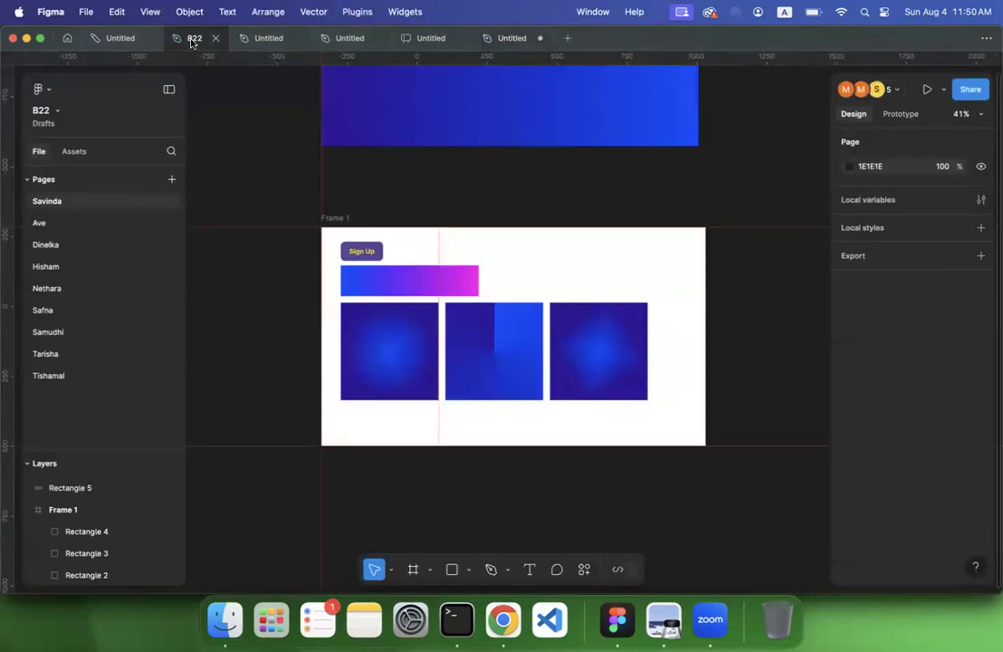
Step: Look over the main menu of the B22 file, including its commands for new files, version history and export
{"action": "scroll", "coordinate": [260, 222], "scroll_direction": "up", "scroll_amount": 3}
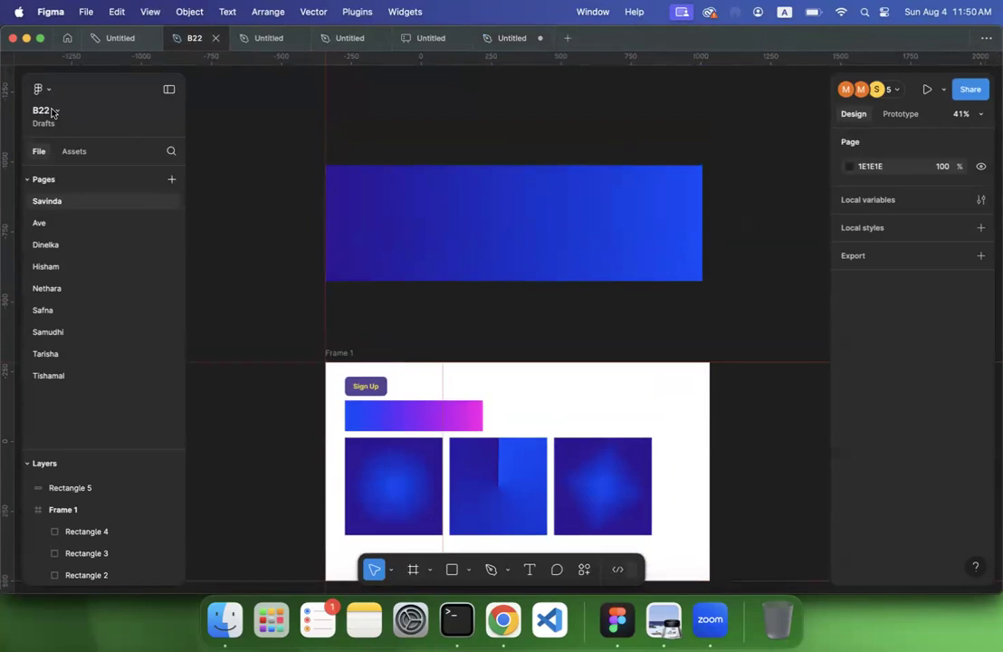
{"action": "left_click", "coordinate": [41, 88]}
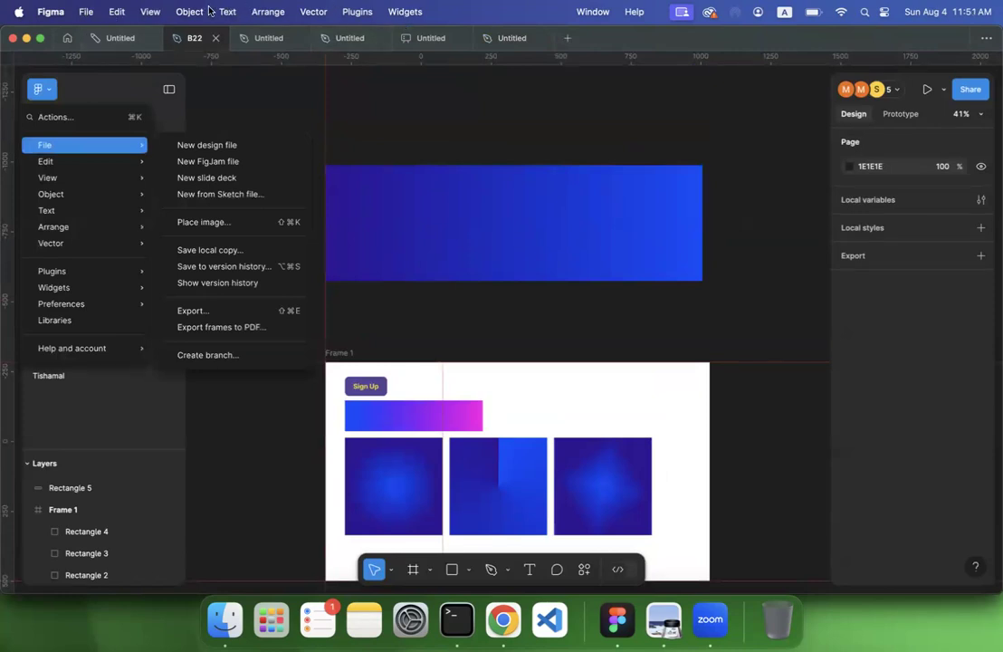
{"action": "left_click", "coordinate": [40, 89]}
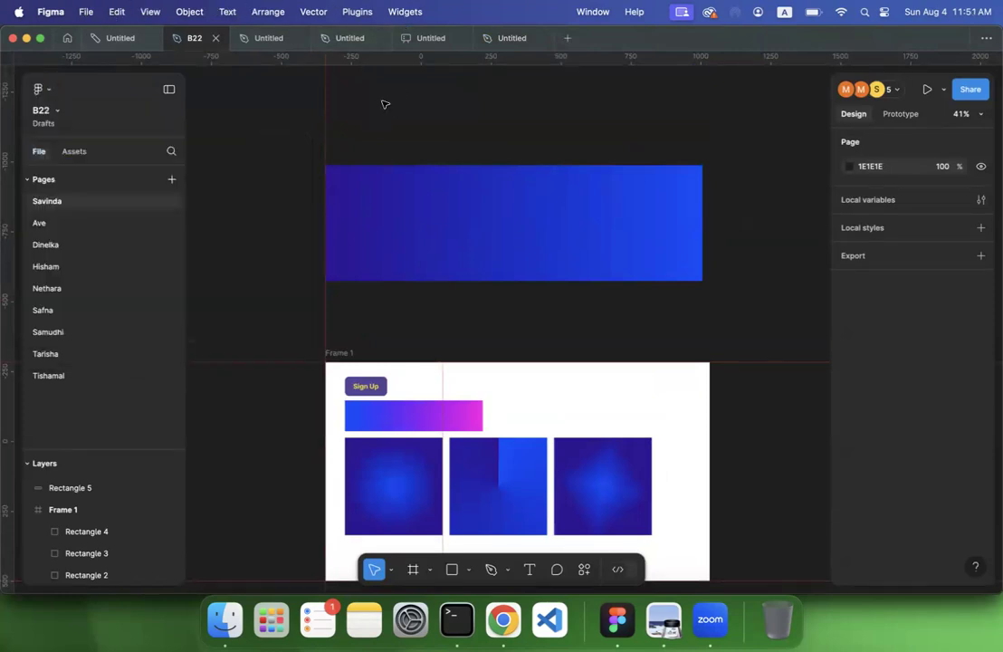
Step: Minimize the interface around the canvas and restore it several times, ending with the full layout
{"action": "left_click", "coordinate": [169, 89]}
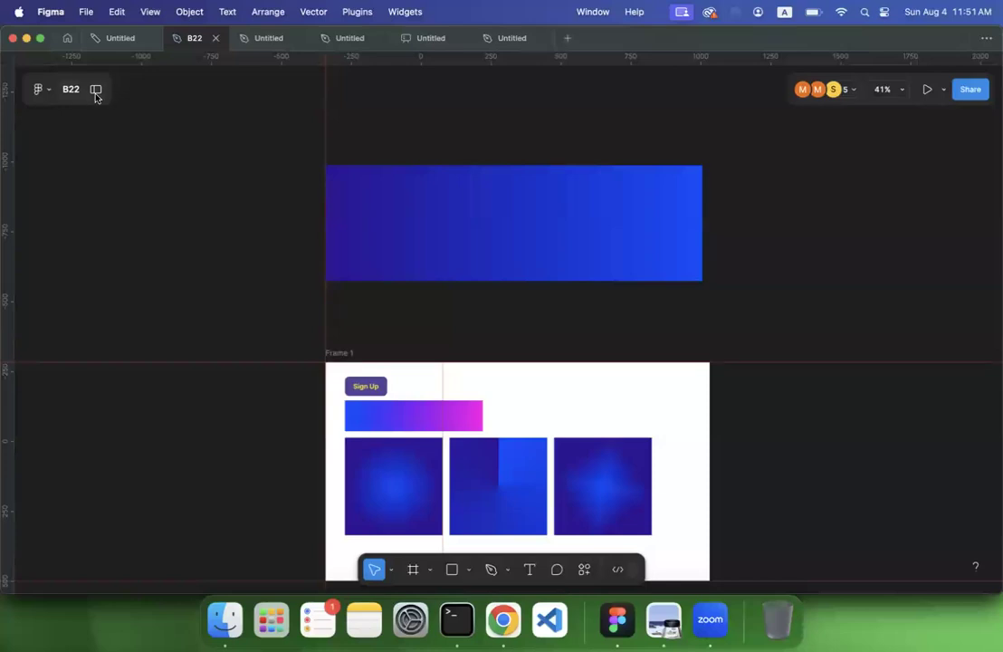
{"action": "left_click", "coordinate": [96, 90]}
{"action": "left_click", "coordinate": [166, 89]}
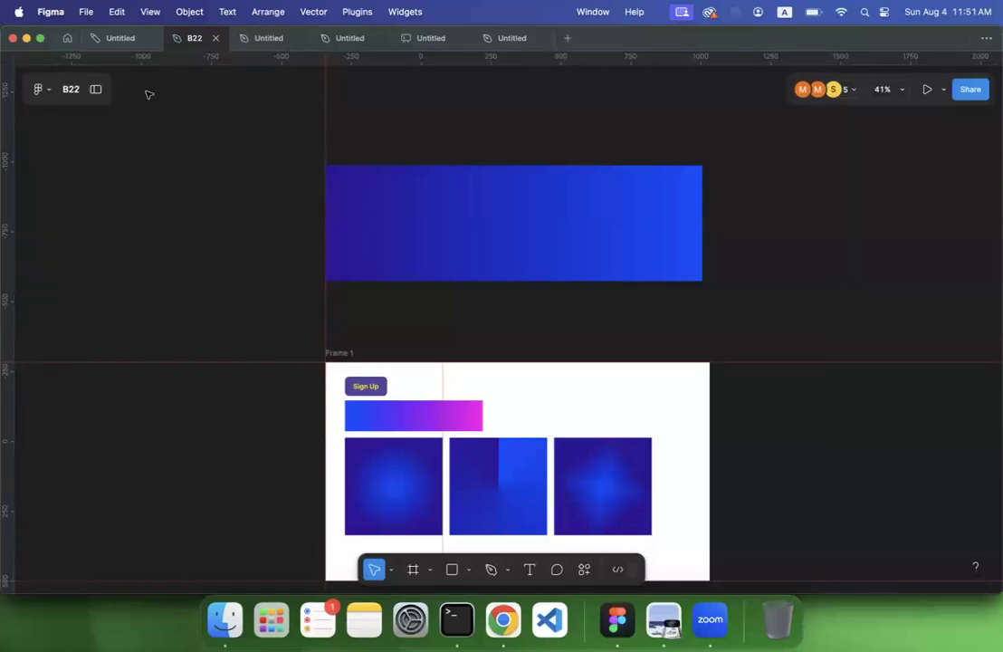
{"action": "left_click", "coordinate": [96, 90]}
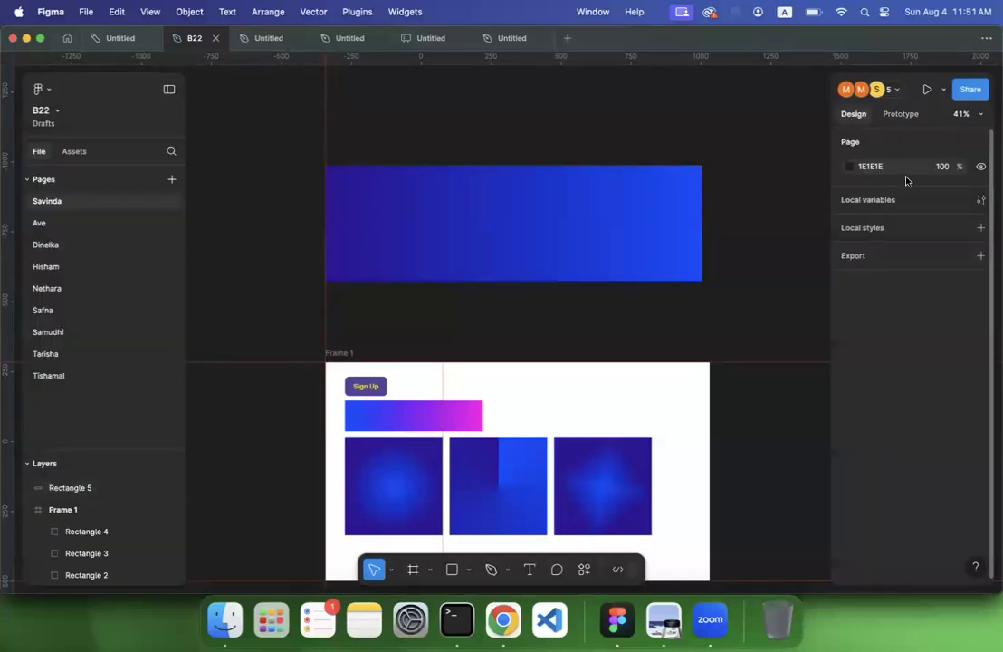
{"action": "left_click", "coordinate": [169, 94]}
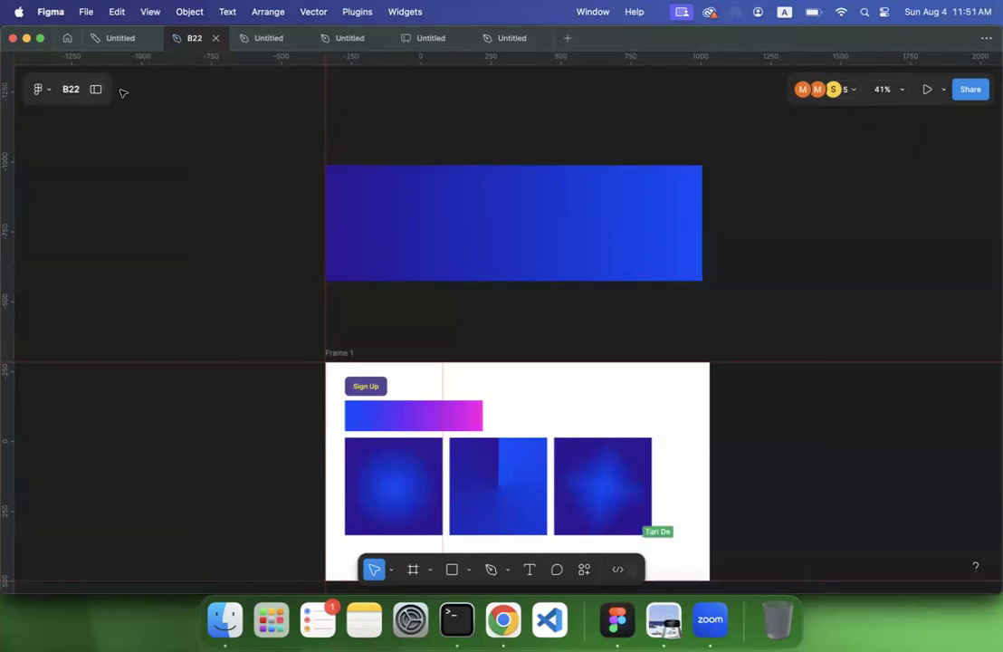
{"action": "left_click", "coordinate": [97, 89]}
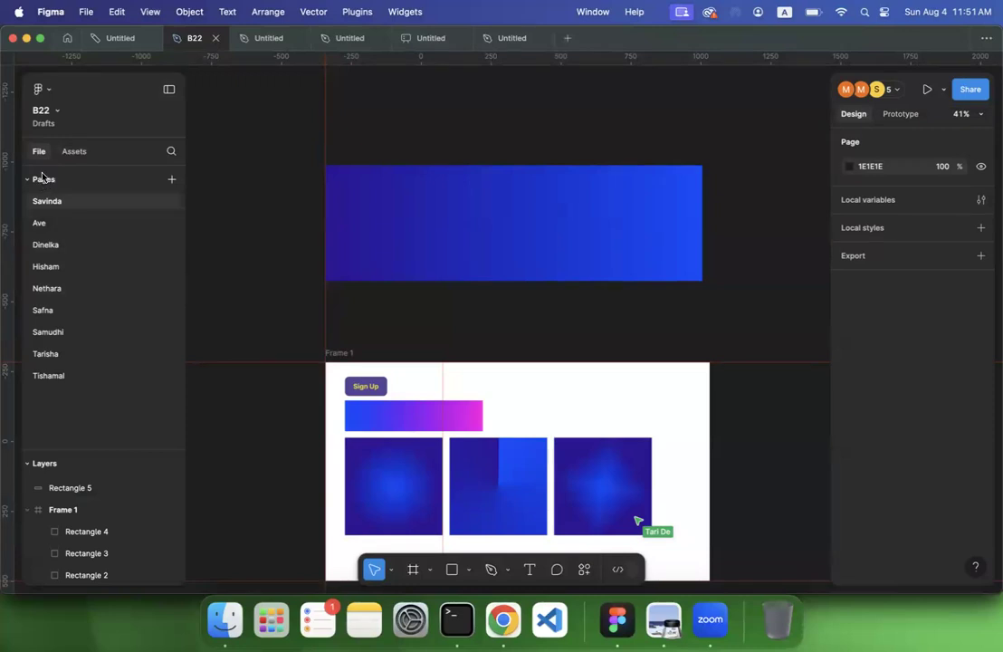
Step: View the B22 file's second page and switch back to its first page
{"action": "left_click", "coordinate": [47, 224]}
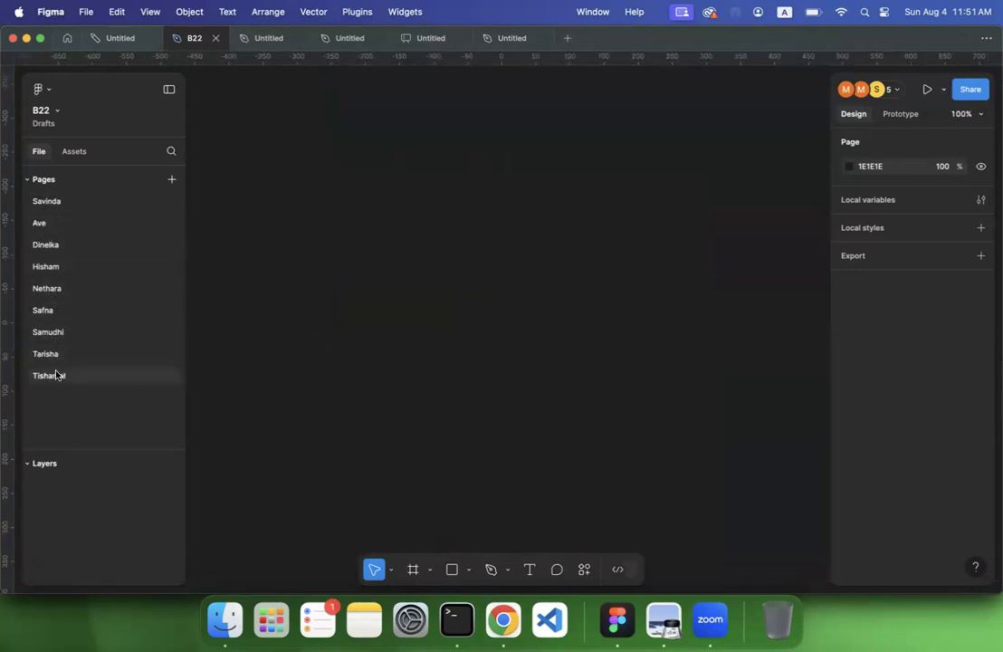
{"action": "left_click", "coordinate": [54, 203]}
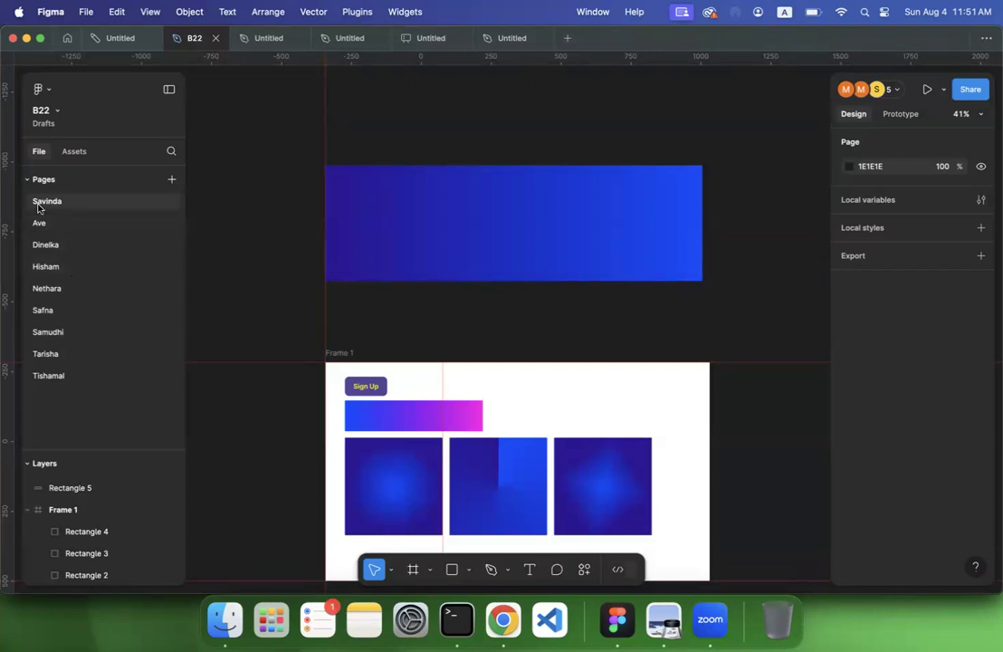
Step: Select the large gradient rectangle and Frame 1 on the canvas to locate their entries in the layer list
{"action": "left_click", "coordinate": [373, 239]}
{"action": "scroll", "coordinate": [371, 238], "scroll_direction": "down", "scroll_amount": 5}
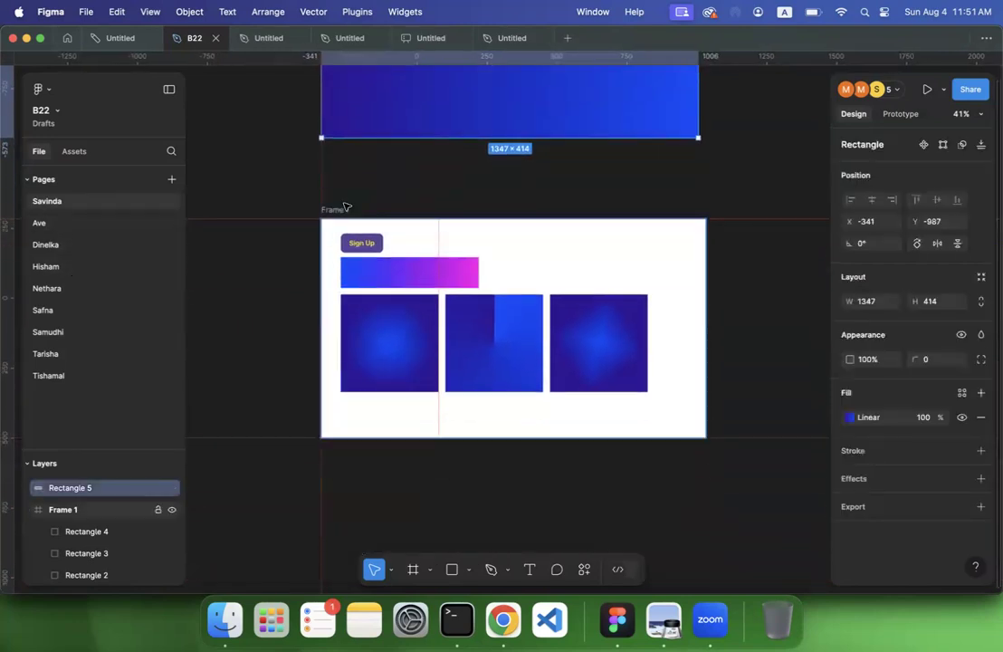
{"action": "left_click", "coordinate": [344, 209]}
{"action": "scroll", "coordinate": [77, 543], "scroll_direction": "down", "scroll_amount": 2}
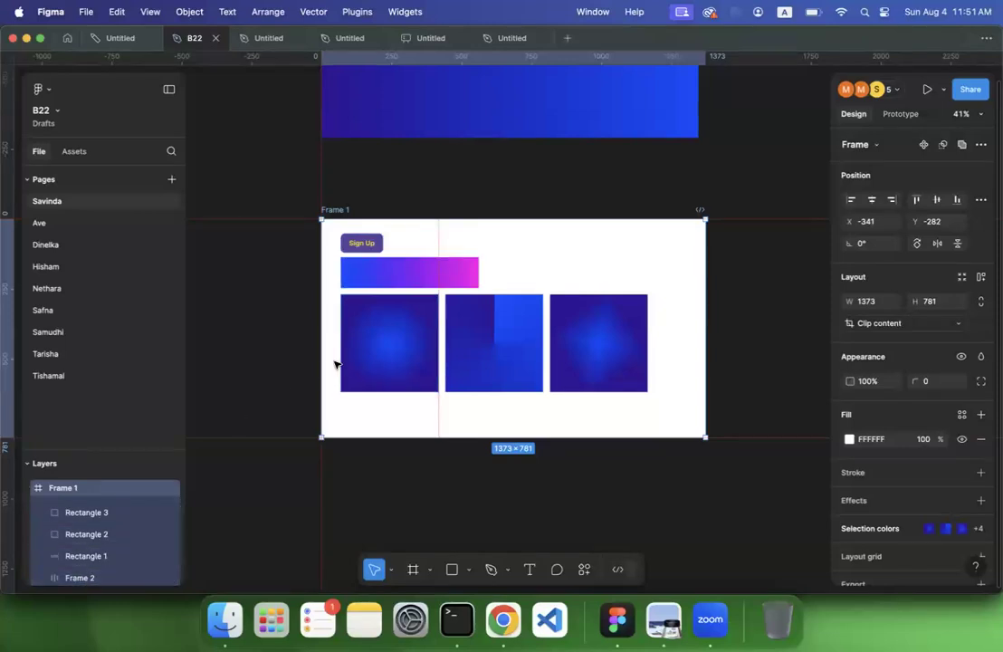
{"action": "scroll", "coordinate": [117, 531], "scroll_direction": "up", "scroll_amount": 2}
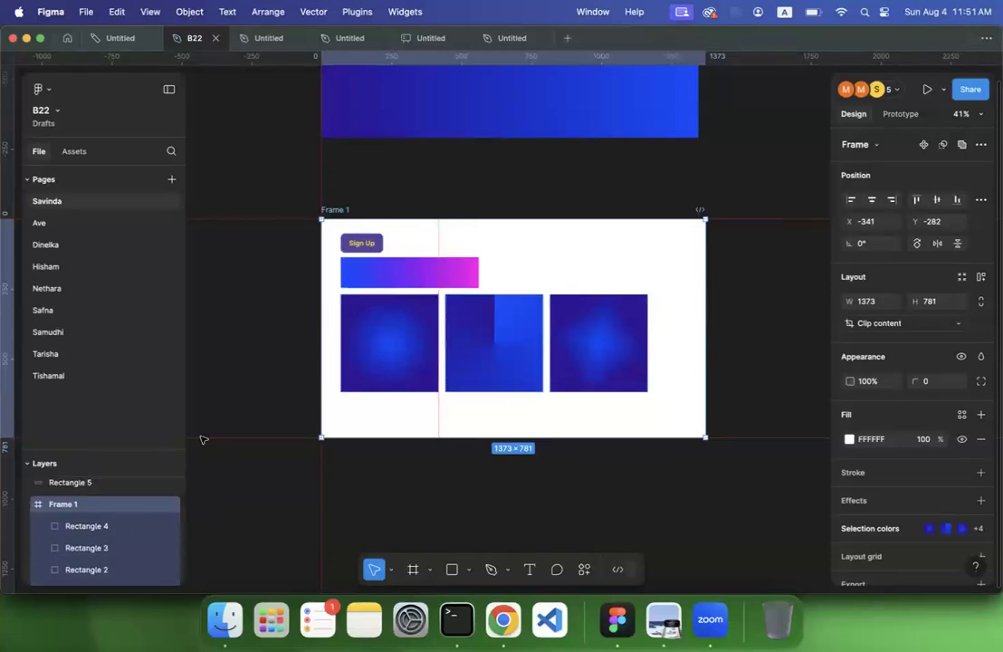
Step: Enlarge the layer list and rename the Sign Up element's frame layer to "button"
{"action": "left_click", "coordinate": [361, 245]}
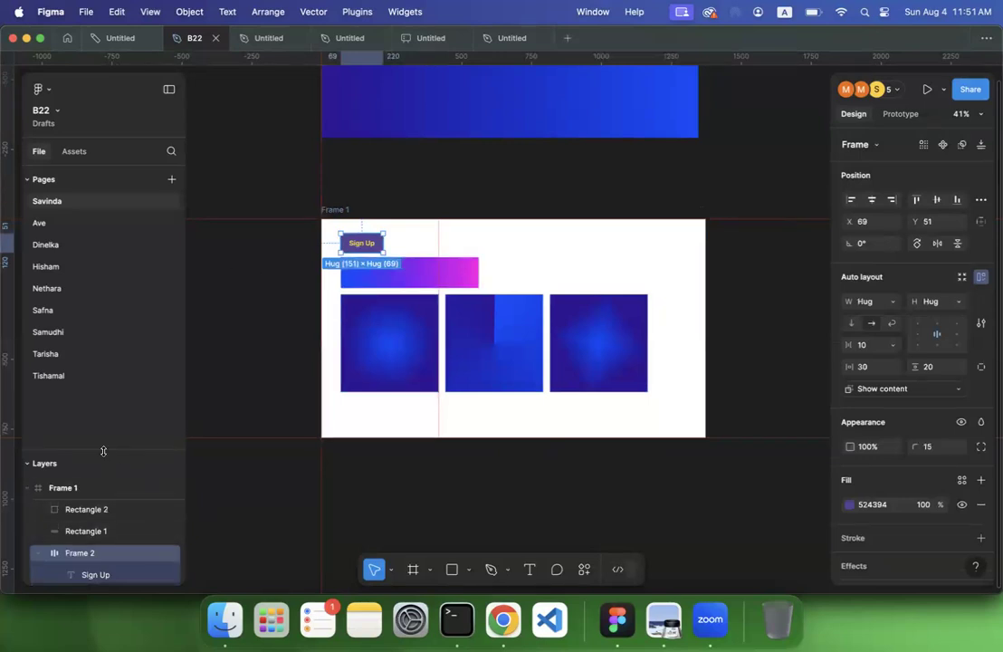
{"action": "left_click_drag", "start_coordinate": [103, 450], "coordinate": [113, 312]}
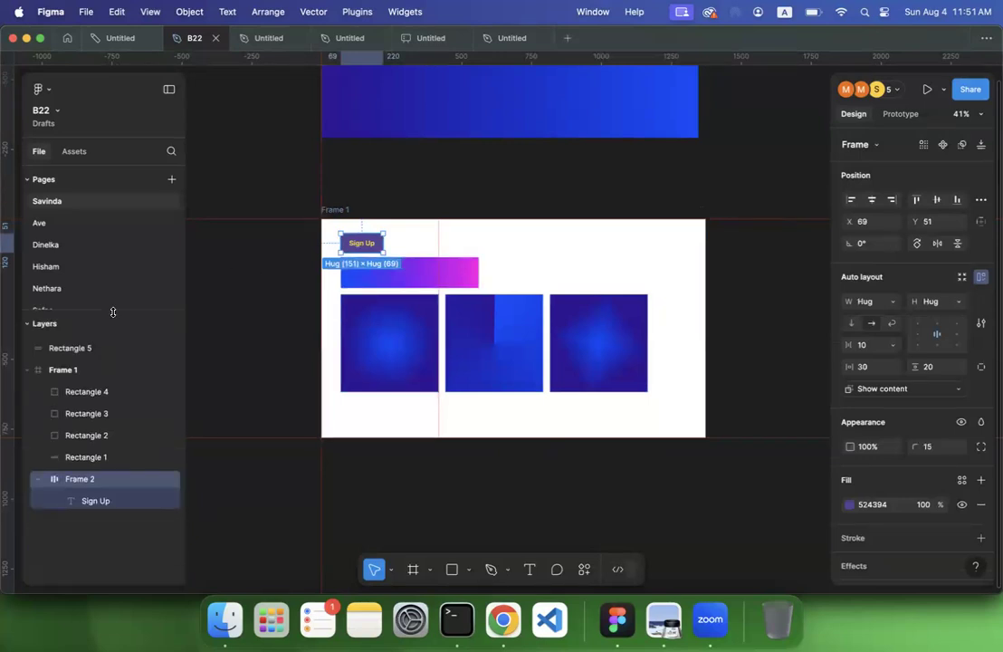
{"action": "double_click", "coordinate": [81, 480]}
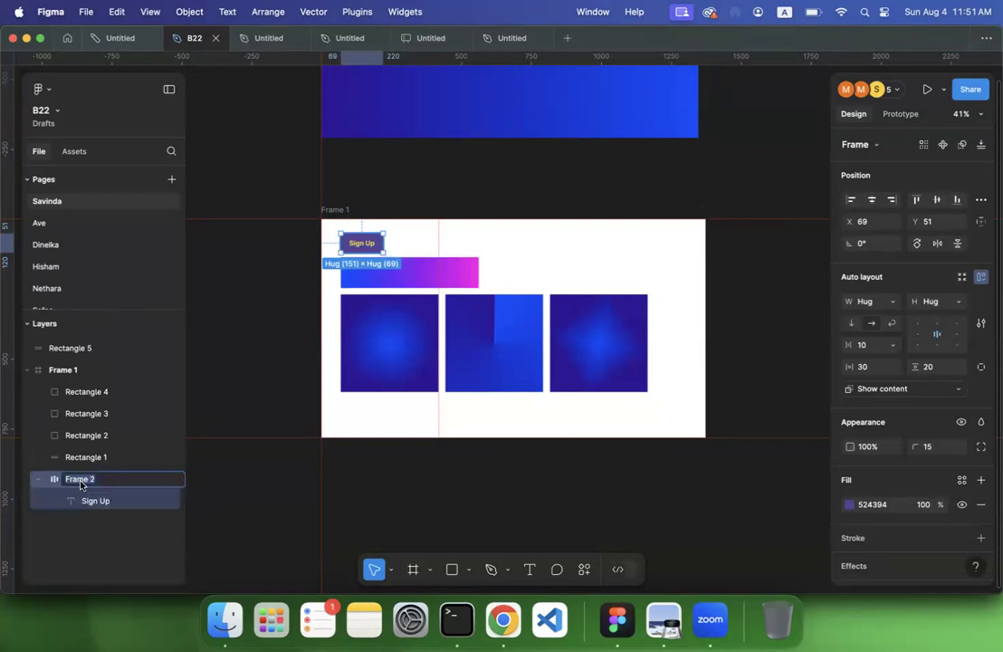
{"action": "left_click", "coordinate": [112, 479]}
{"action": "key", "text": "super+a"}
{"action": "type", "text": "button"}
{"action": "key", "text": "Return"}
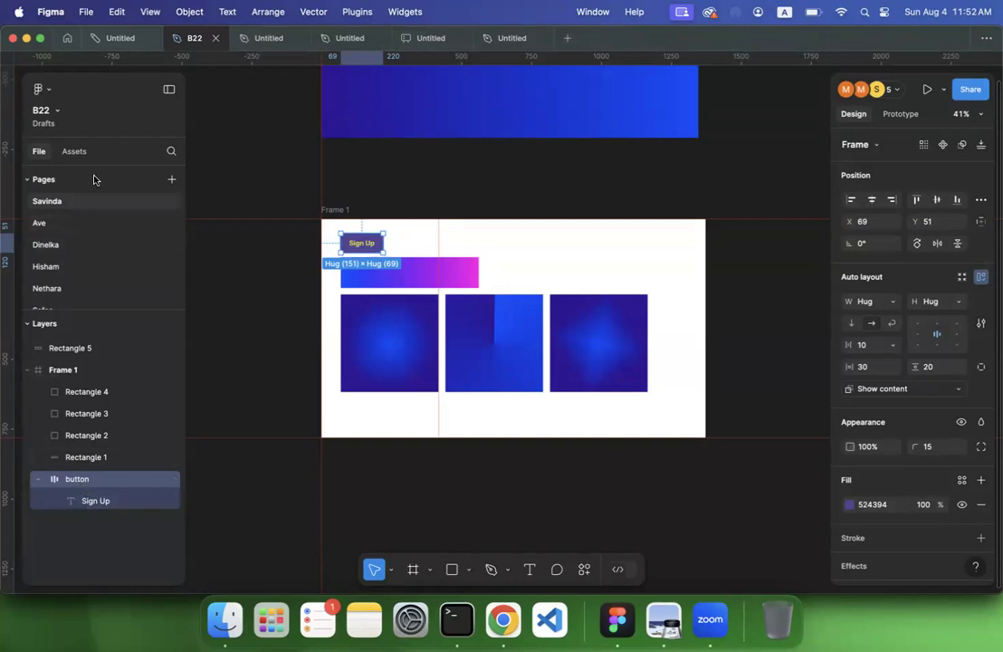
Step: Search the page's layers for "button", select the matching layer and close the search
{"action": "left_click", "coordinate": [168, 155]}
{"action": "type", "text": "button"}
{"action": "left_click", "coordinate": [90, 214]}
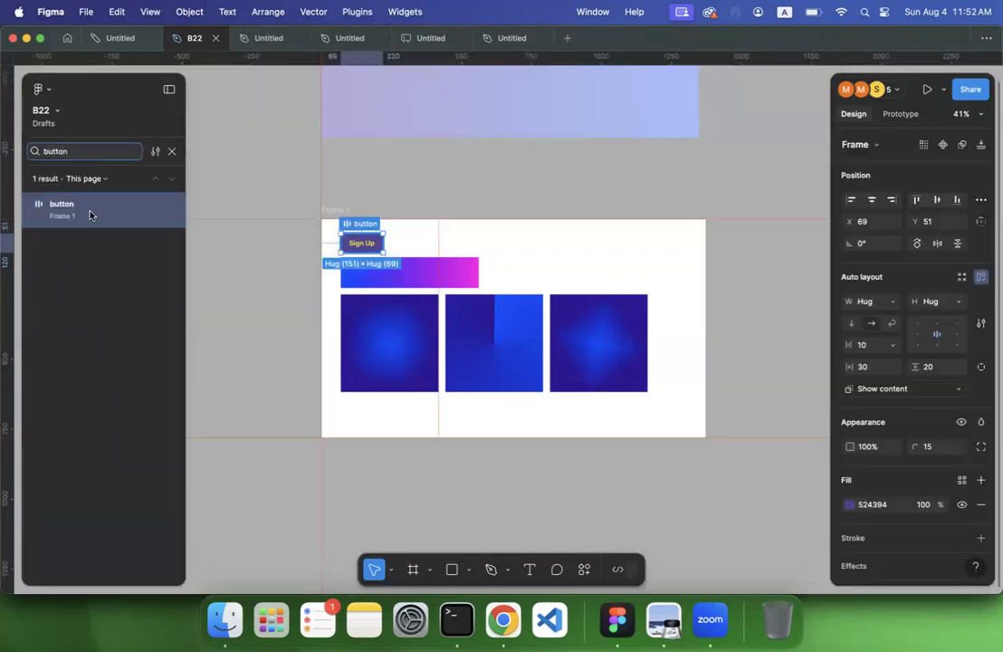
{"action": "left_click", "coordinate": [172, 151]}
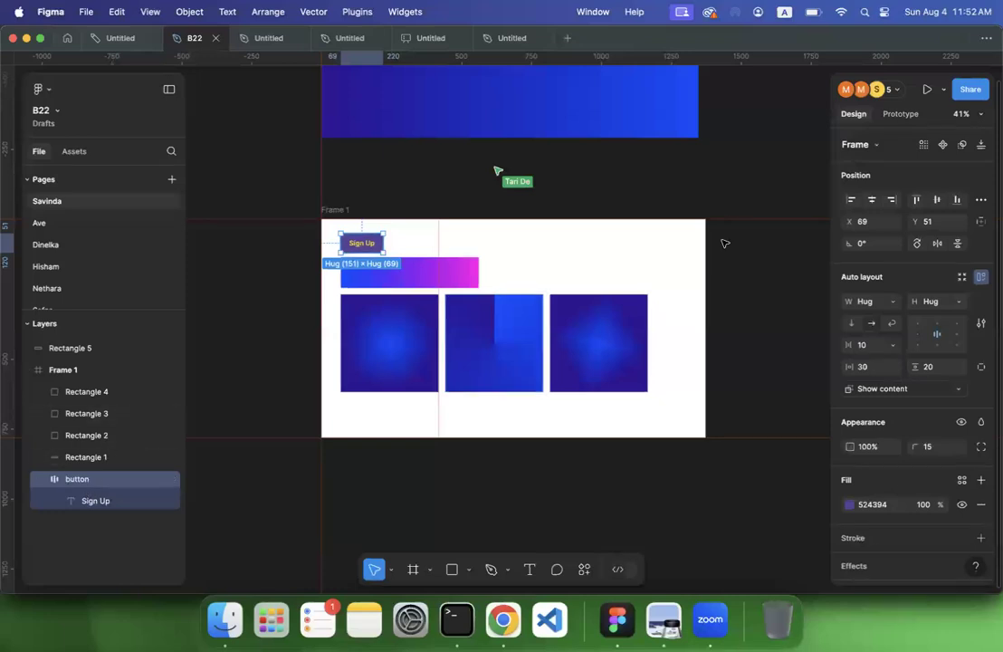
Step: Switch to Dev Mode and examine the button's box model, layout code, style code and selection colors
{"action": "left_click", "coordinate": [619, 570]}
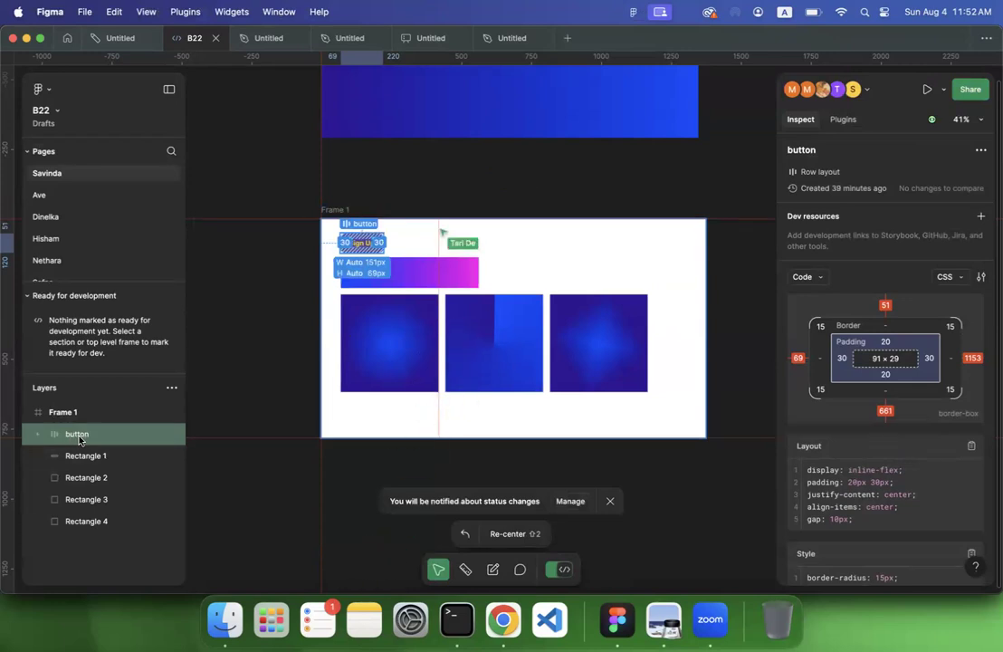
{"action": "scroll", "coordinate": [895, 284], "scroll_direction": "down", "scroll_amount": 2}
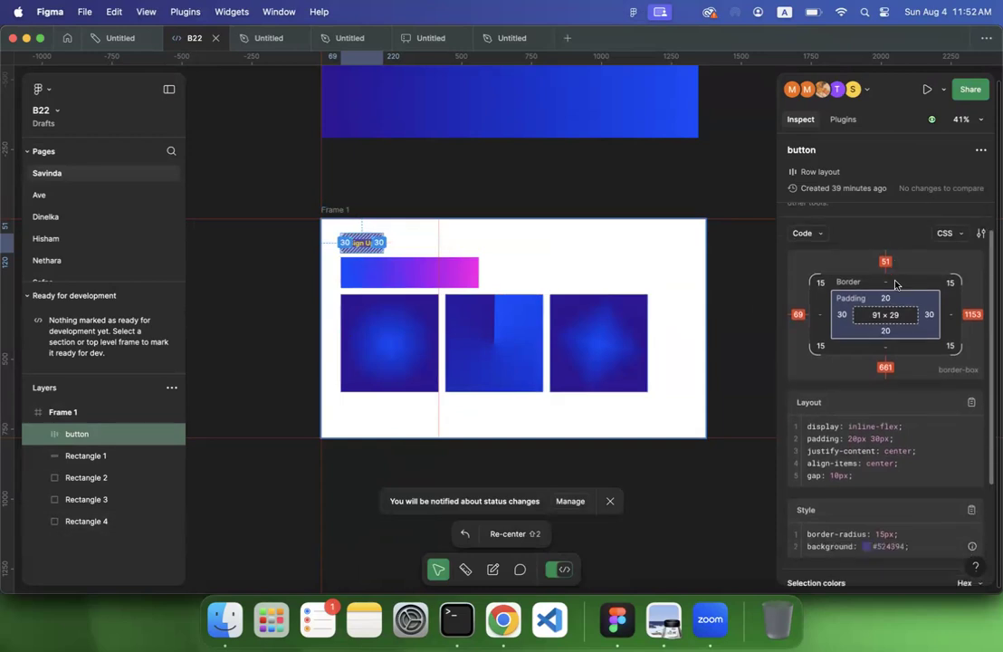
{"action": "scroll", "coordinate": [896, 284], "scroll_direction": "down", "scroll_amount": 3}
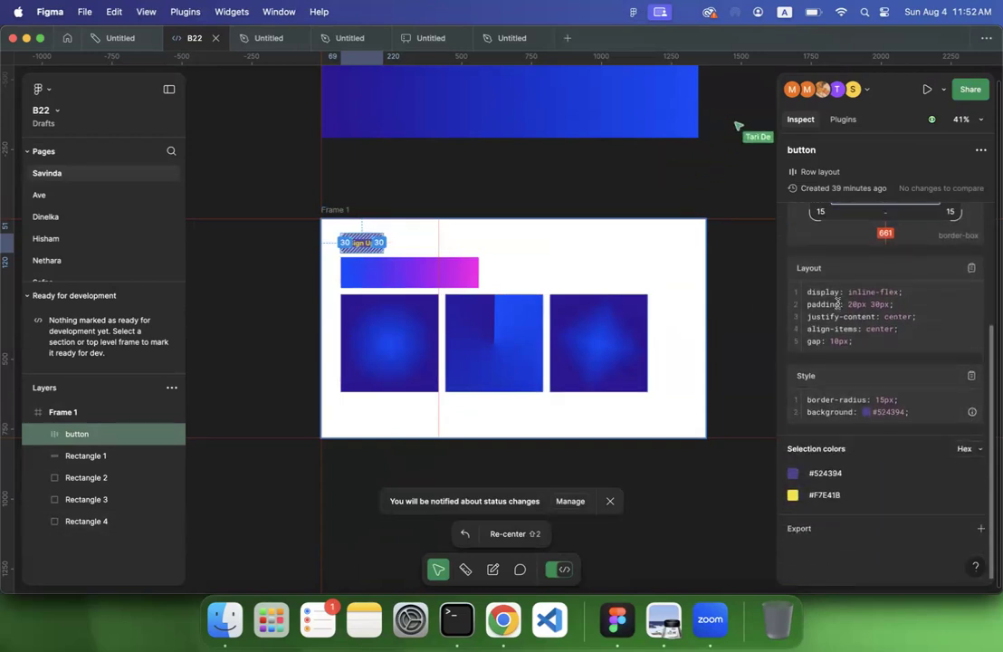
{"action": "scroll", "coordinate": [837, 303], "scroll_direction": "up", "scroll_amount": 4}
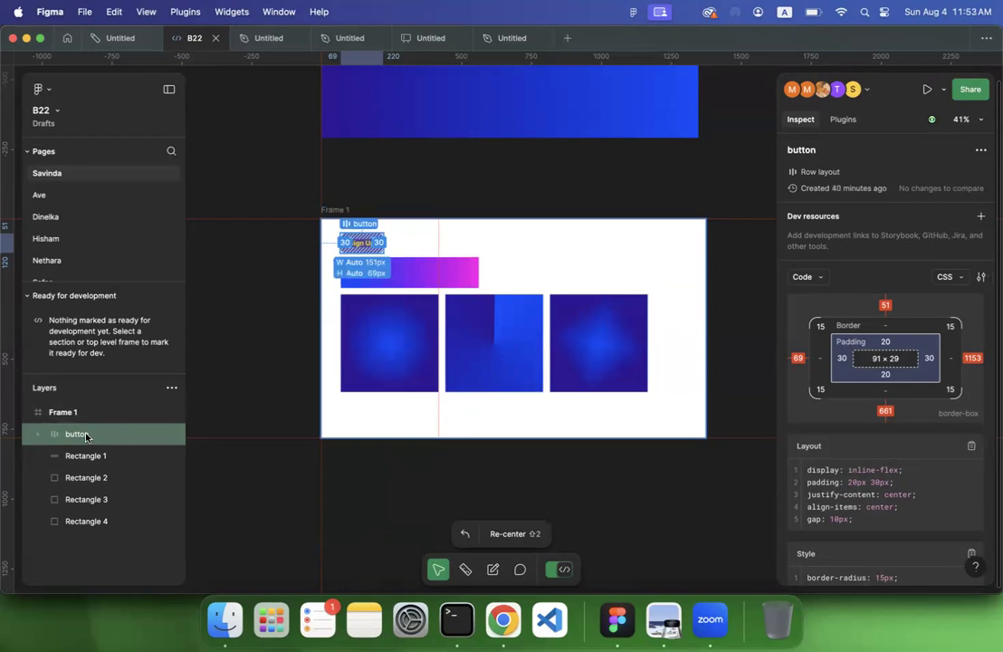
Step: Look over the code language options for the button, then return to design mode
{"action": "left_click", "coordinate": [957, 279]}
{"action": "mouse_move", "coordinate": [913, 328]}
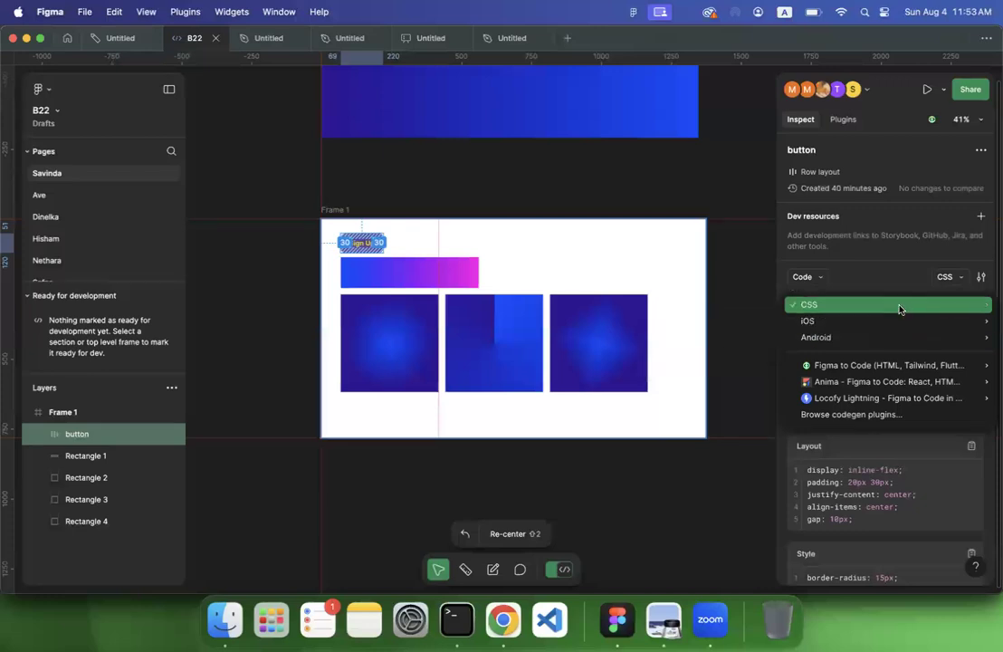
{"action": "left_click", "coordinate": [81, 433]}
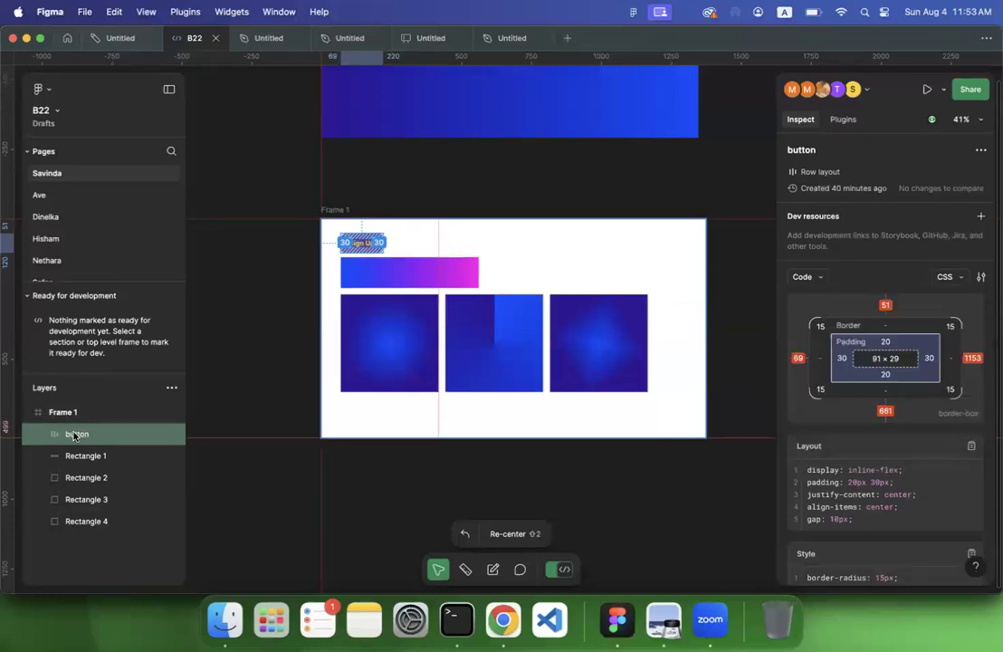
{"action": "left_click", "coordinate": [559, 578]}
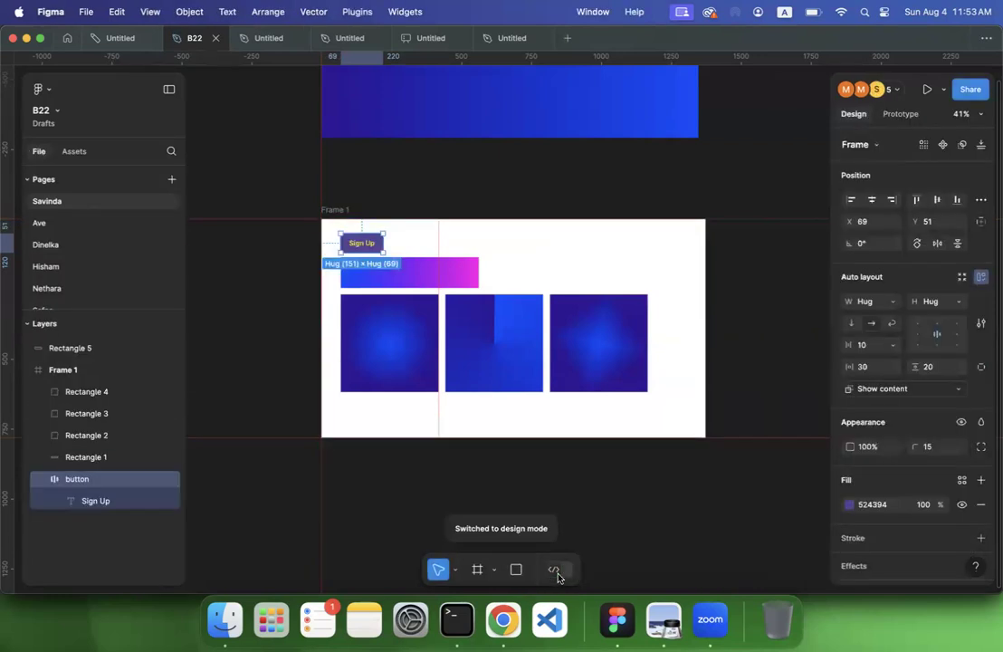
Step: Add two vertical ruler guides, one along the middle square's right edge and one near Frame 1's right edge at about 1334
{"action": "left_click", "coordinate": [240, 512]}
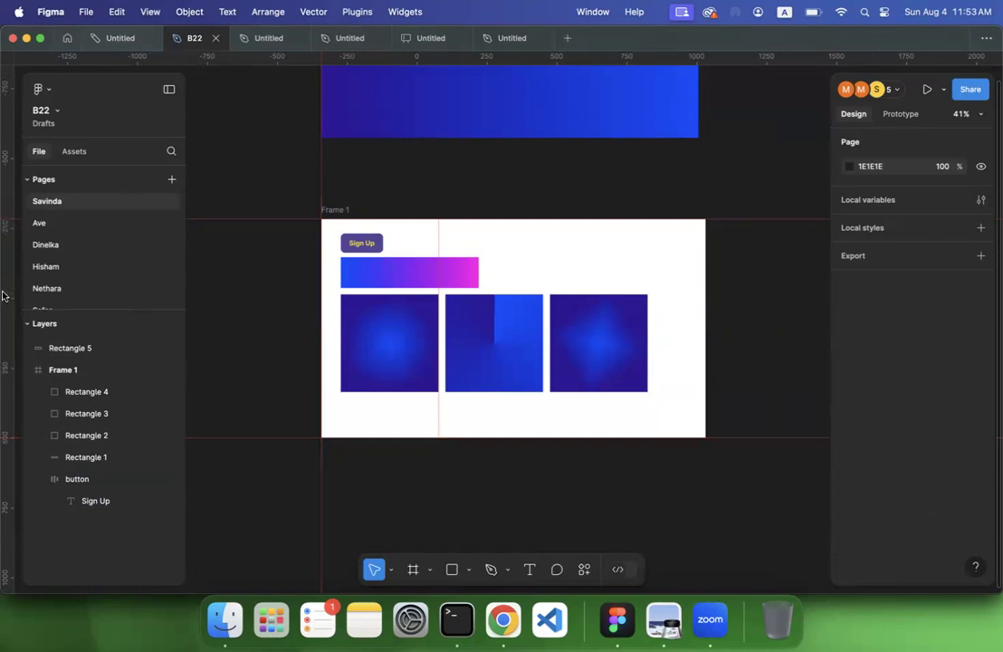
{"action": "left_click_drag", "start_coordinate": [11, 292], "coordinate": [539, 275]}
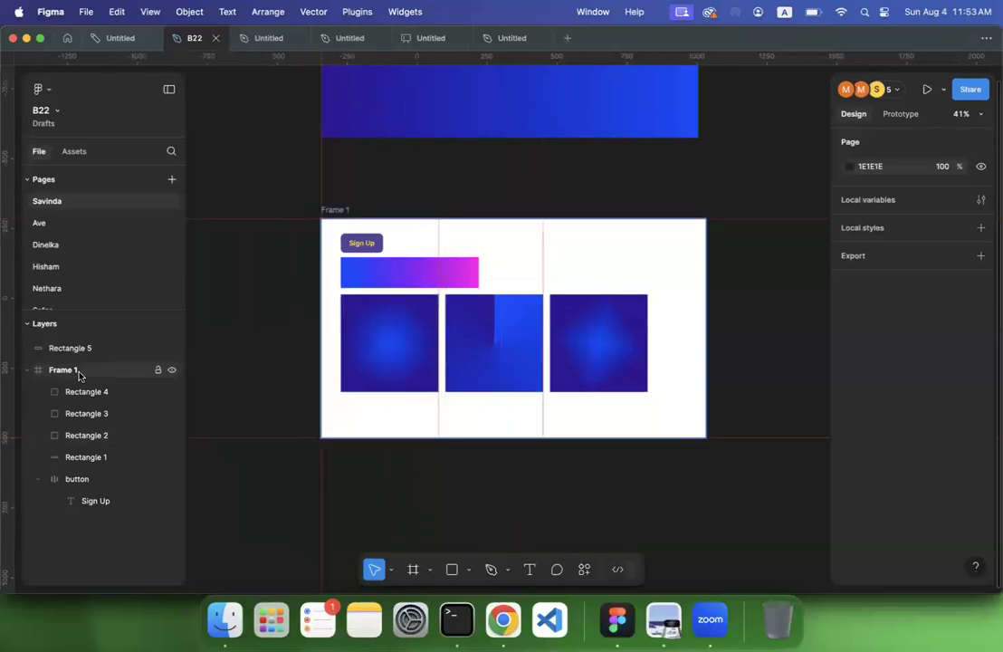
{"action": "left_click_drag", "start_coordinate": [5, 396], "coordinate": [694, 344]}
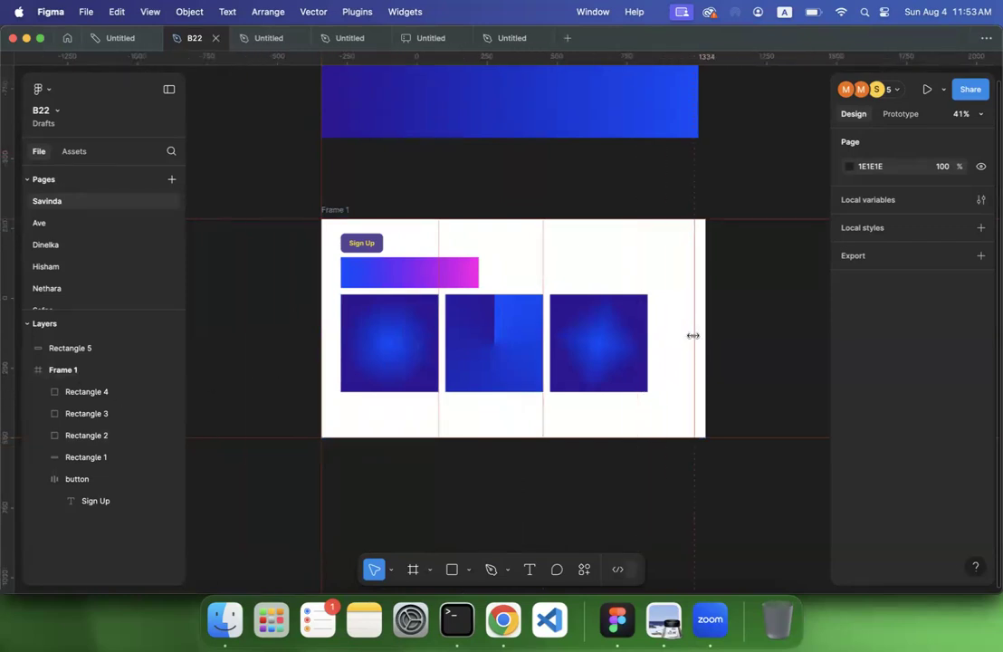
Step: Fit Frame 1 in the view and add a horizontal ruler guide along the Sign Up button's top edge
{"action": "left_click", "coordinate": [342, 209]}
{"action": "key", "text": "shift+2"}
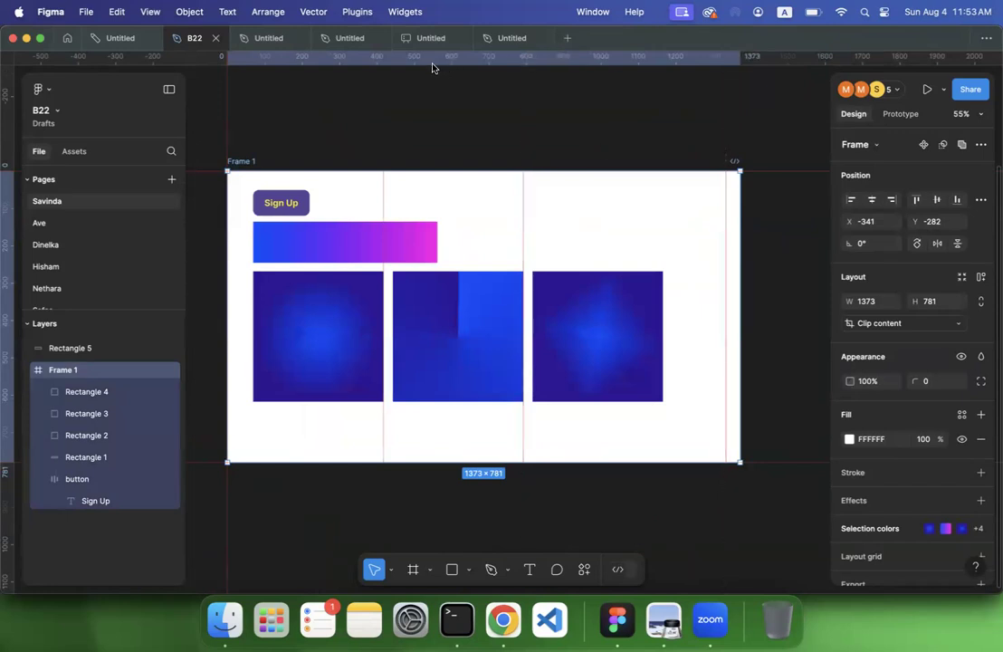
{"action": "left_click_drag", "start_coordinate": [434, 61], "coordinate": [429, 197]}
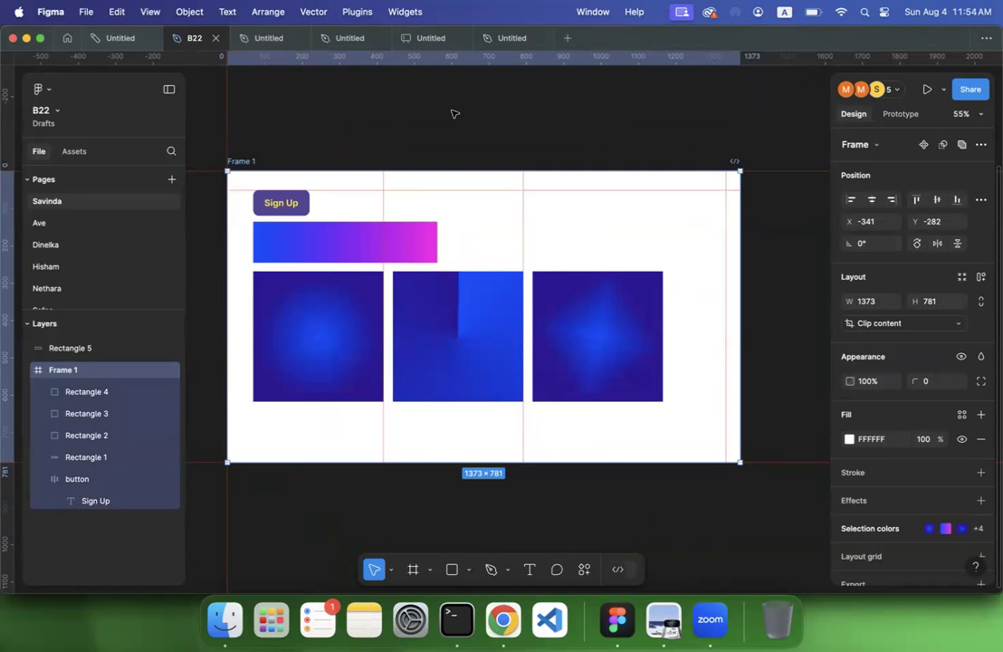
{"action": "left_click", "coordinate": [299, 507]}
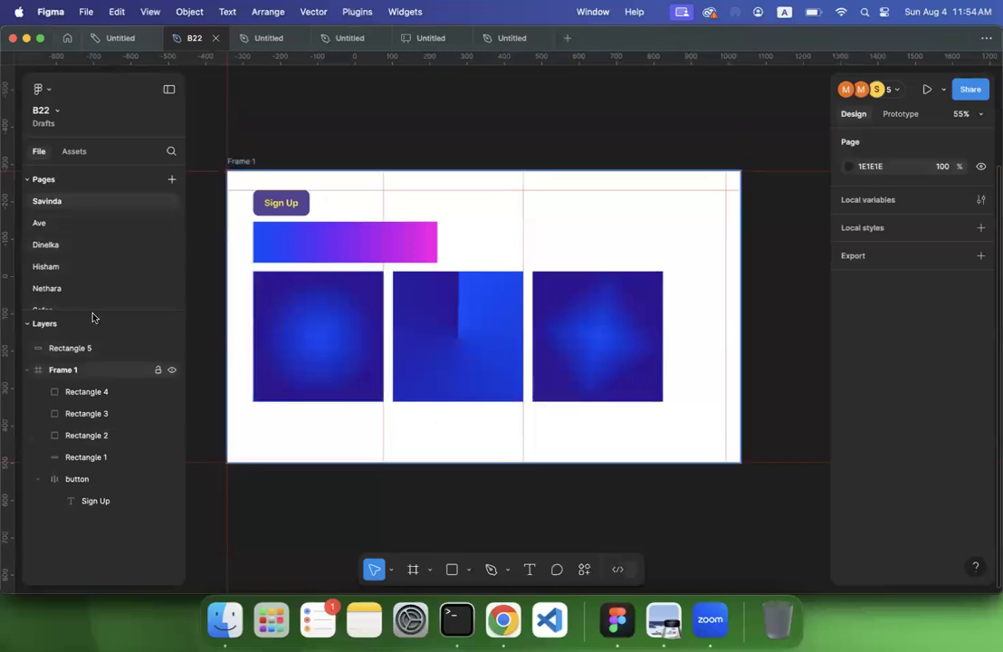
Step: Select the Sign Up button, the gradient bar and the three squares in turn to compare their positions and properties
{"action": "left_click", "coordinate": [316, 252]}
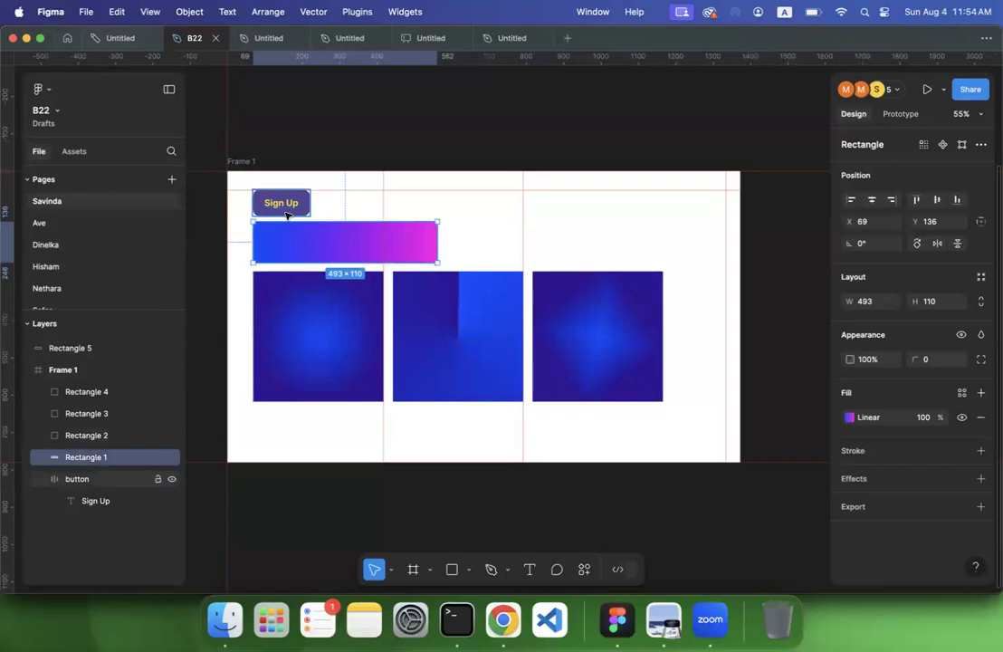
{"action": "left_click", "coordinate": [286, 214]}
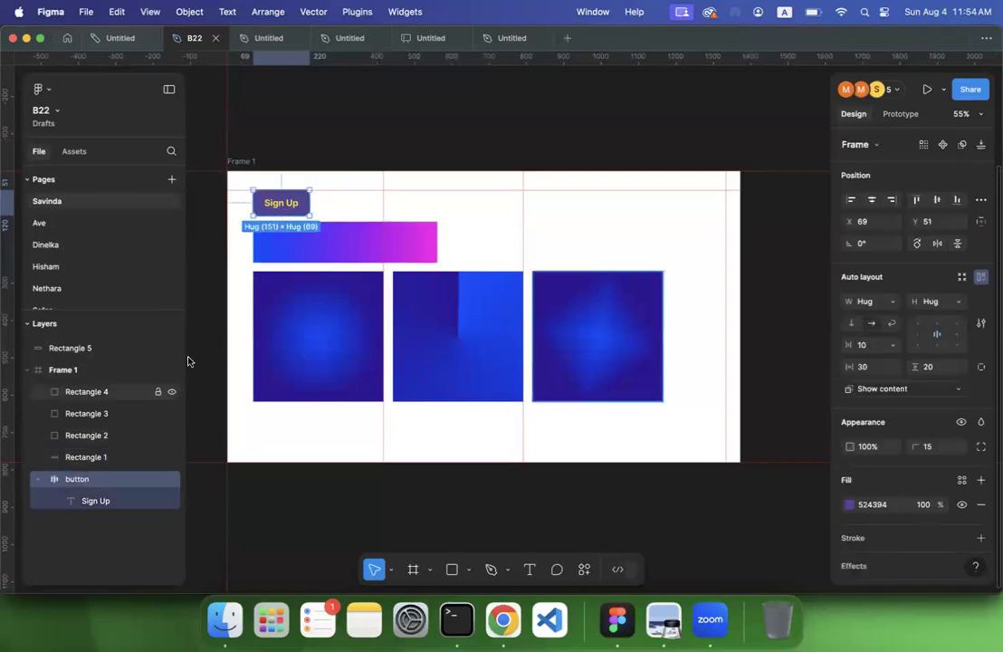
{"action": "left_click", "coordinate": [338, 342]}
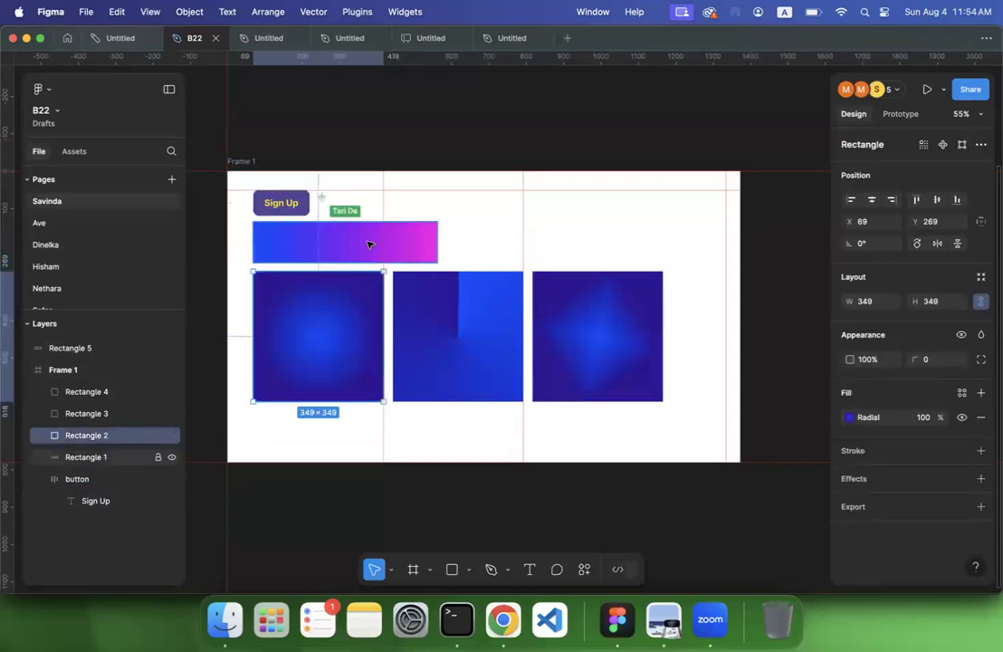
{"action": "left_click", "coordinate": [312, 231]}
{"action": "left_click", "coordinate": [278, 201]}
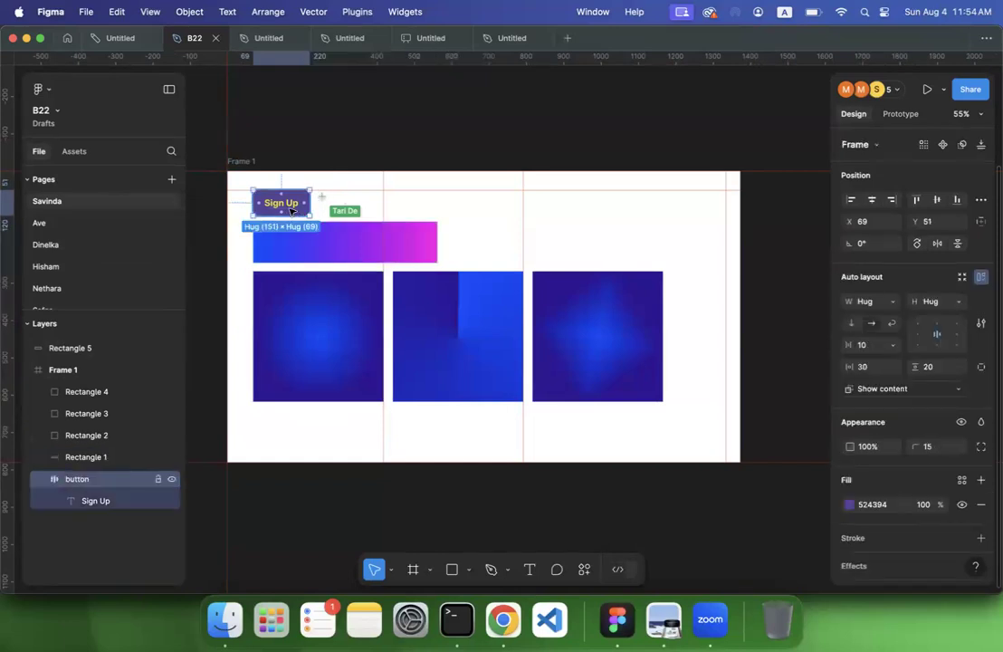
{"action": "left_click", "coordinate": [317, 252]}
{"action": "left_click", "coordinate": [331, 323]}
{"action": "left_click", "coordinate": [468, 327]}
{"action": "left_click", "coordinate": [627, 338]}
{"action": "left_click", "coordinate": [399, 331]}
{"action": "left_click", "coordinate": [336, 240]}
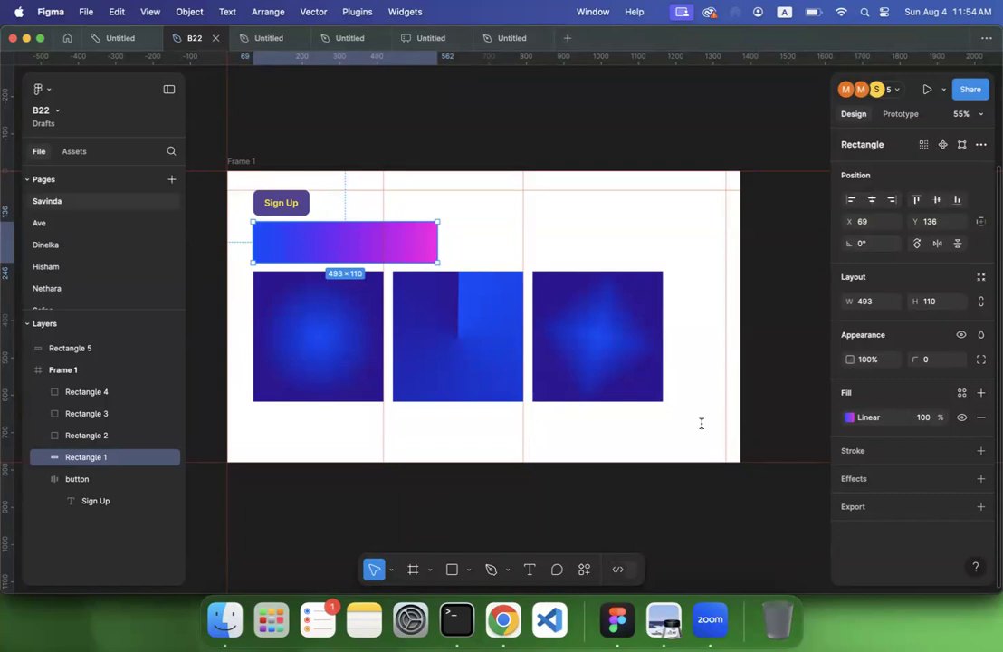
{"action": "key", "text": "XF86AudioRaiseVolume"}
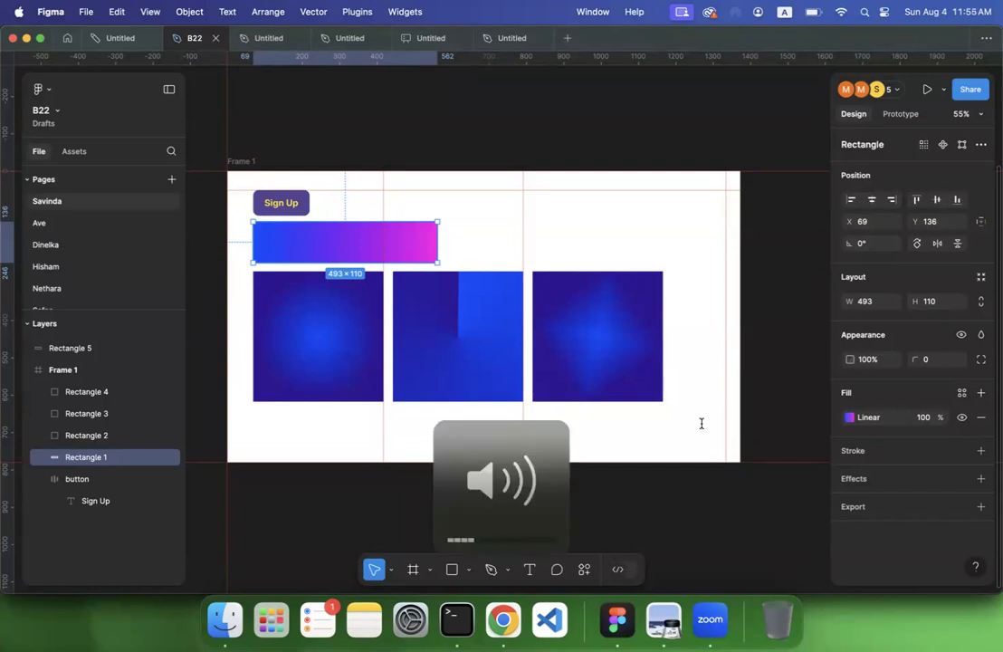
{"action": "key", "text": "XF86AudioLowerVolume"}
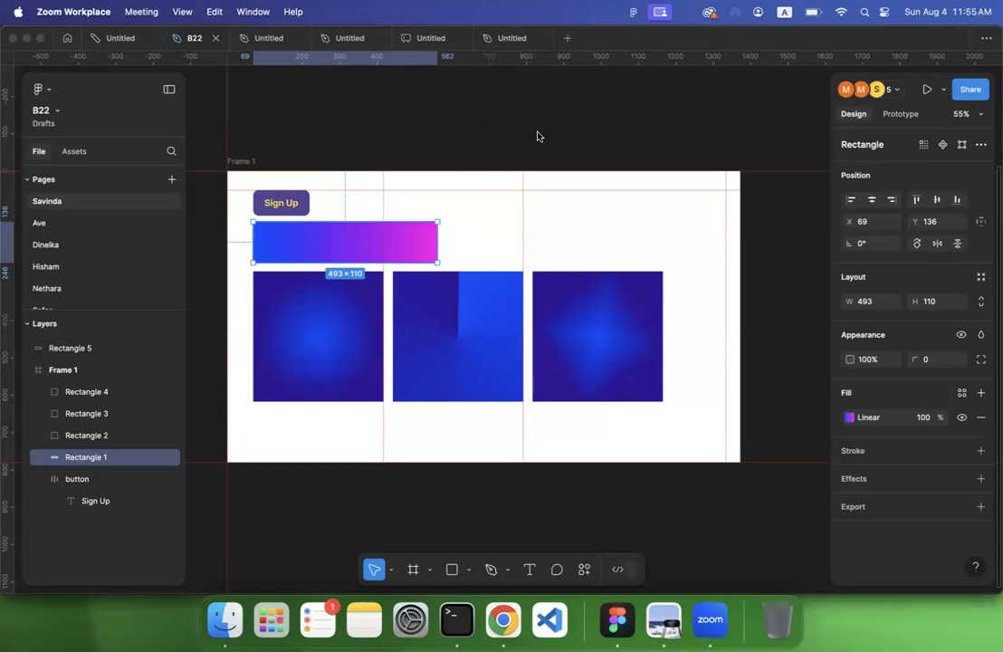
{"action": "left_click", "coordinate": [430, 133]}
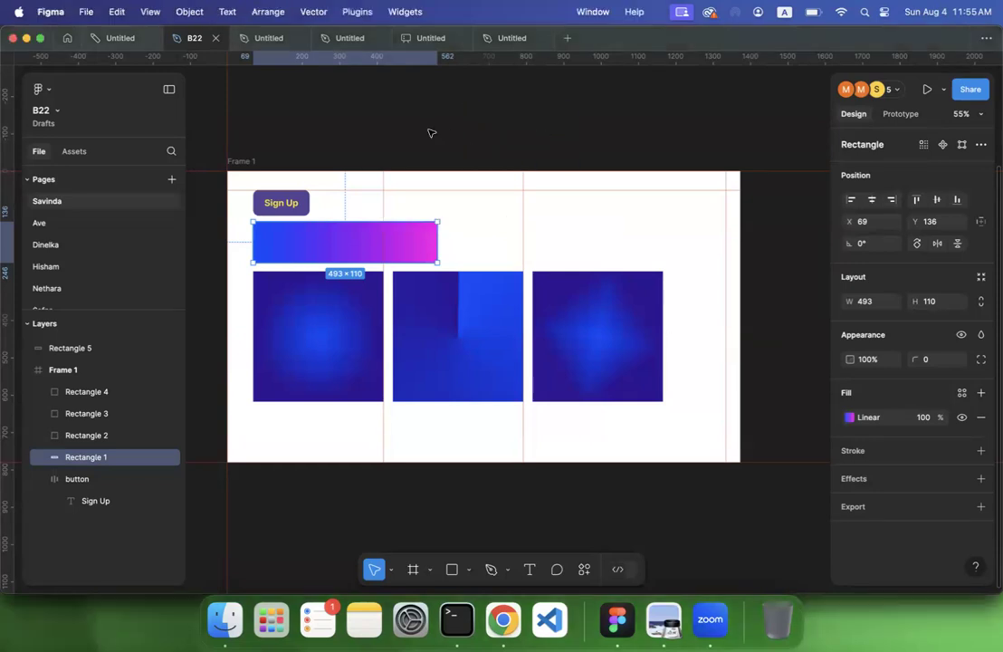
{"action": "scroll", "coordinate": [431, 133], "scroll_direction": "left", "scroll_amount": 2}
{"action": "scroll", "coordinate": [431, 133], "scroll_direction": "right", "scroll_amount": 2}
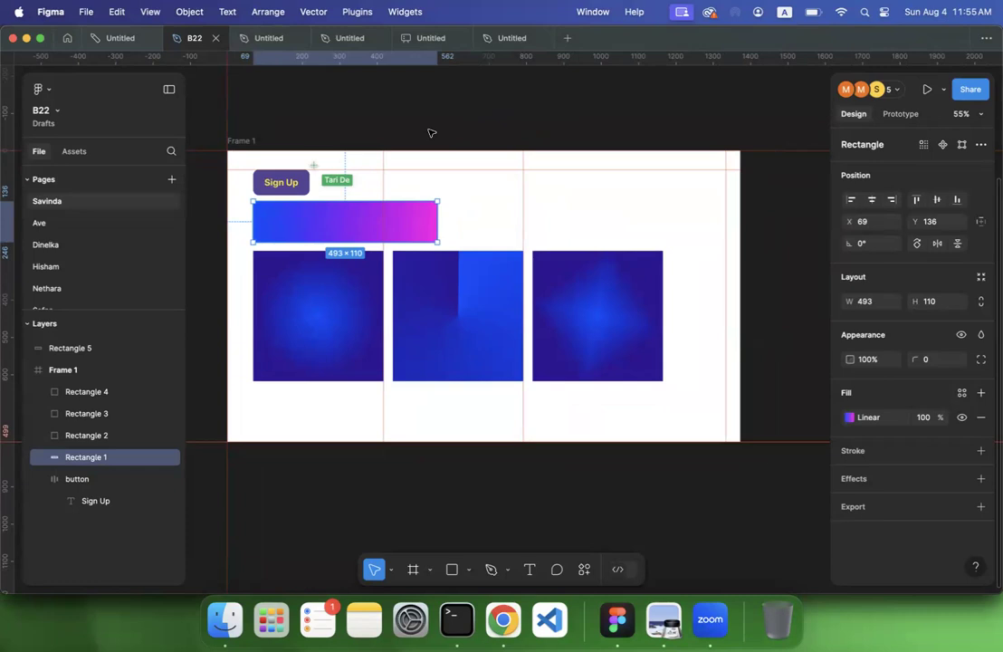
{"action": "scroll", "coordinate": [431, 133], "scroll_direction": "up", "scroll_amount": 2}
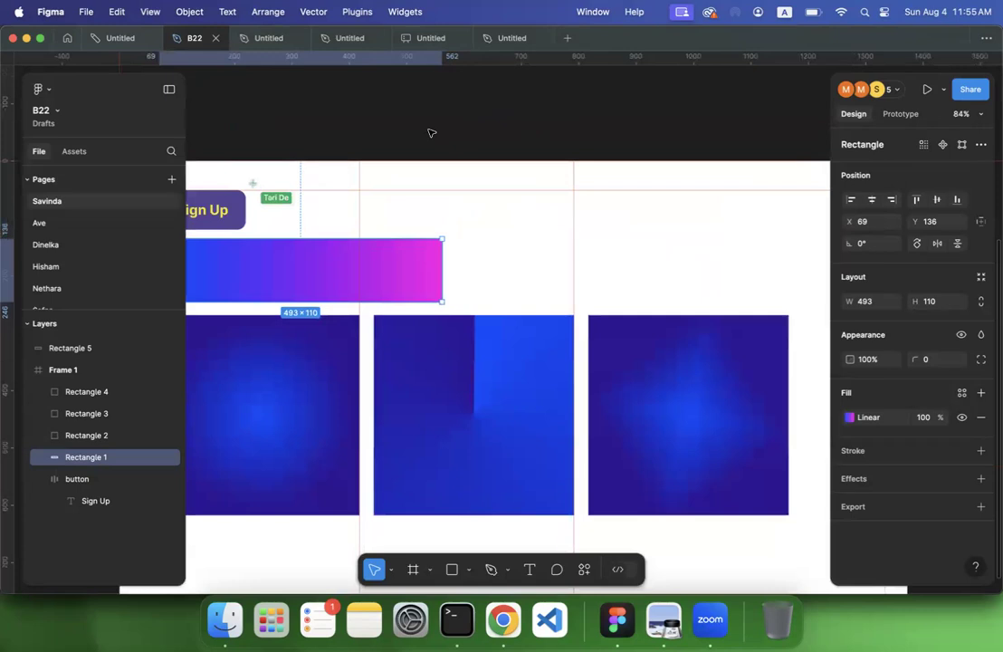
{"action": "scroll", "coordinate": [431, 133], "scroll_direction": "down", "scroll_amount": 3}
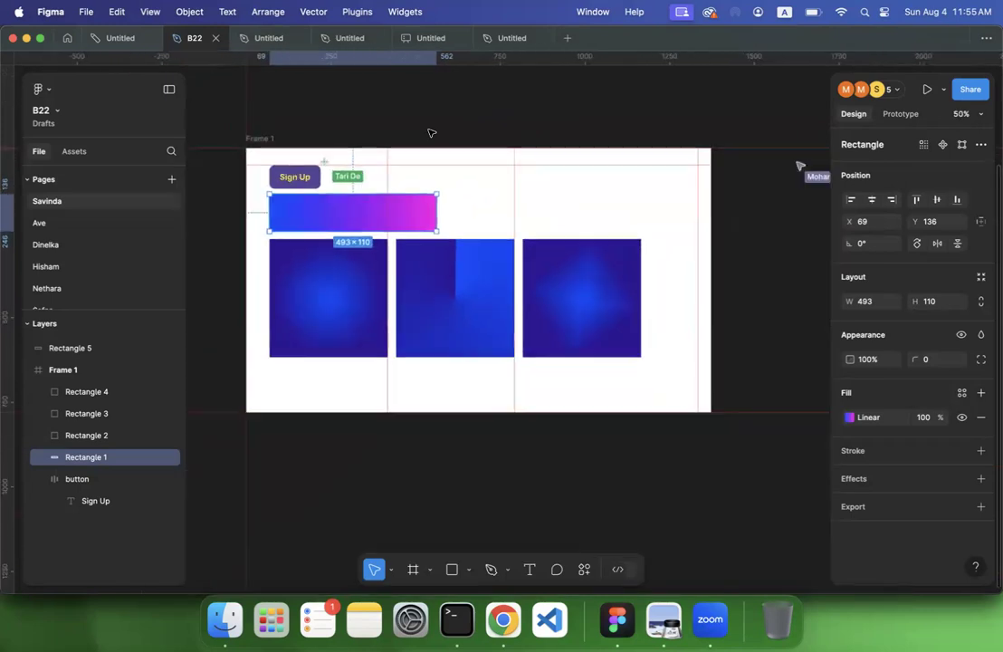
Step: Review the properties of the gradient bar, the three squares and Frame 1 by selecting each one
{"action": "left_click", "coordinate": [372, 455]}
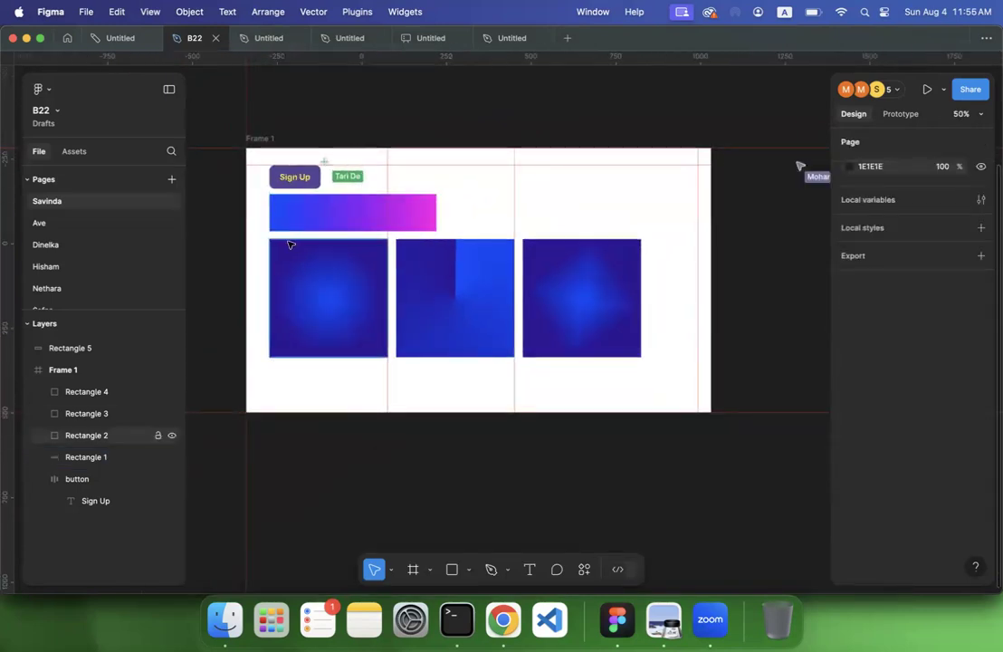
{"action": "left_click", "coordinate": [298, 270]}
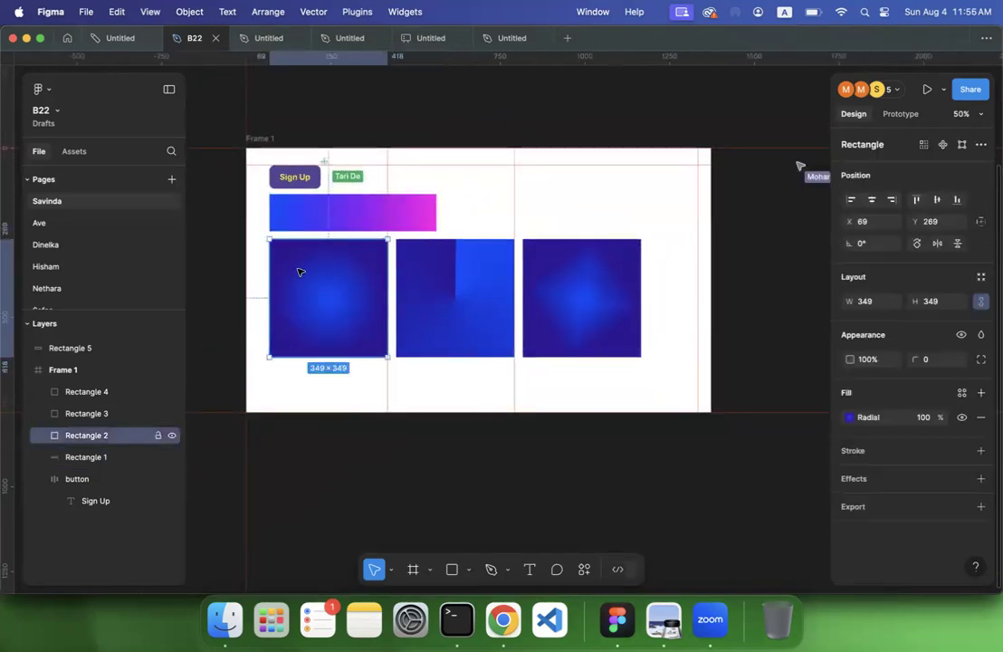
{"action": "left_click", "coordinate": [402, 209]}
{"action": "left_click", "coordinate": [459, 336]}
{"action": "left_click", "coordinate": [634, 336]}
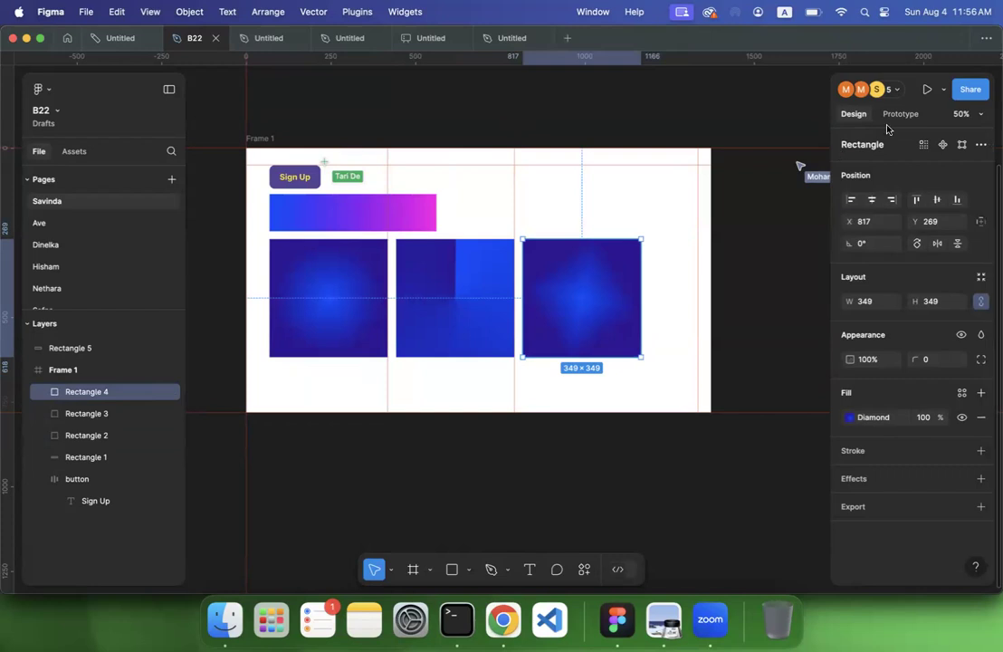
{"action": "left_click", "coordinate": [321, 213]}
{"action": "scroll", "coordinate": [321, 213], "scroll_direction": "up", "scroll_amount": 2}
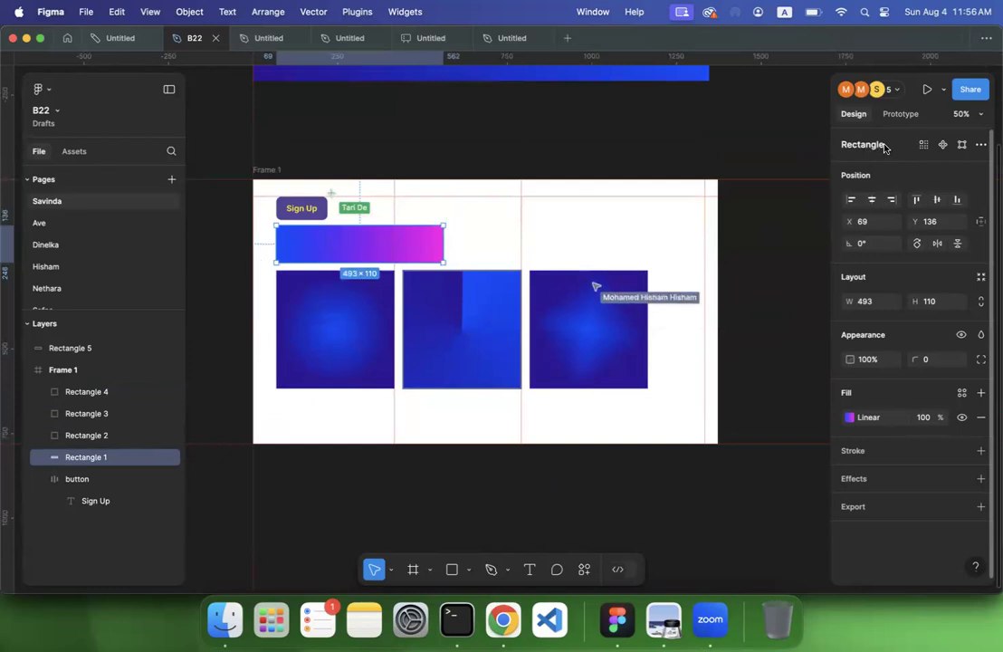
{"action": "left_click", "coordinate": [339, 335]}
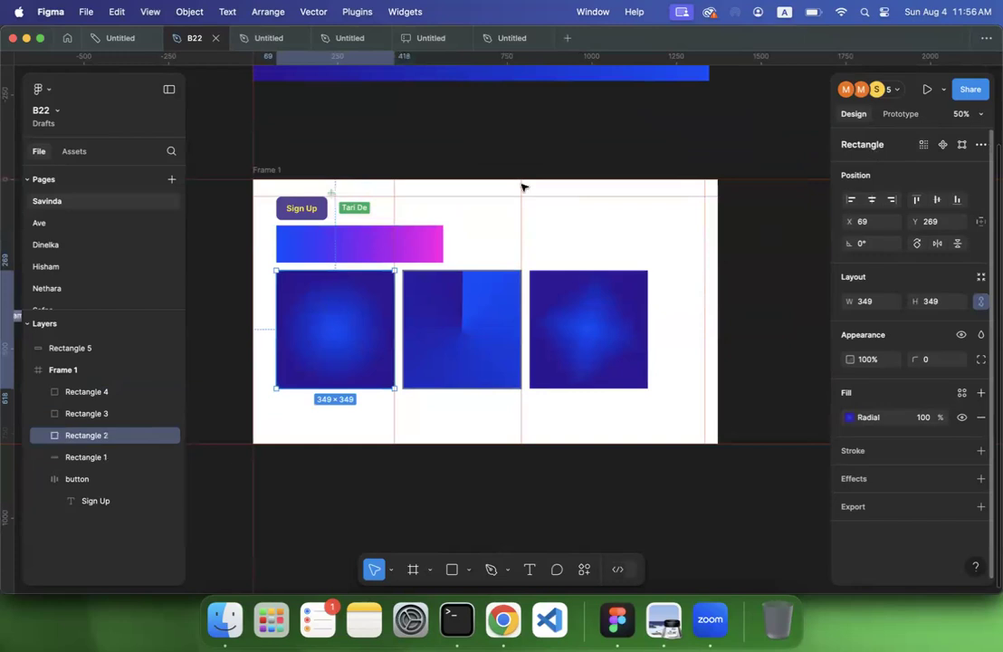
{"action": "left_click", "coordinate": [272, 169]}
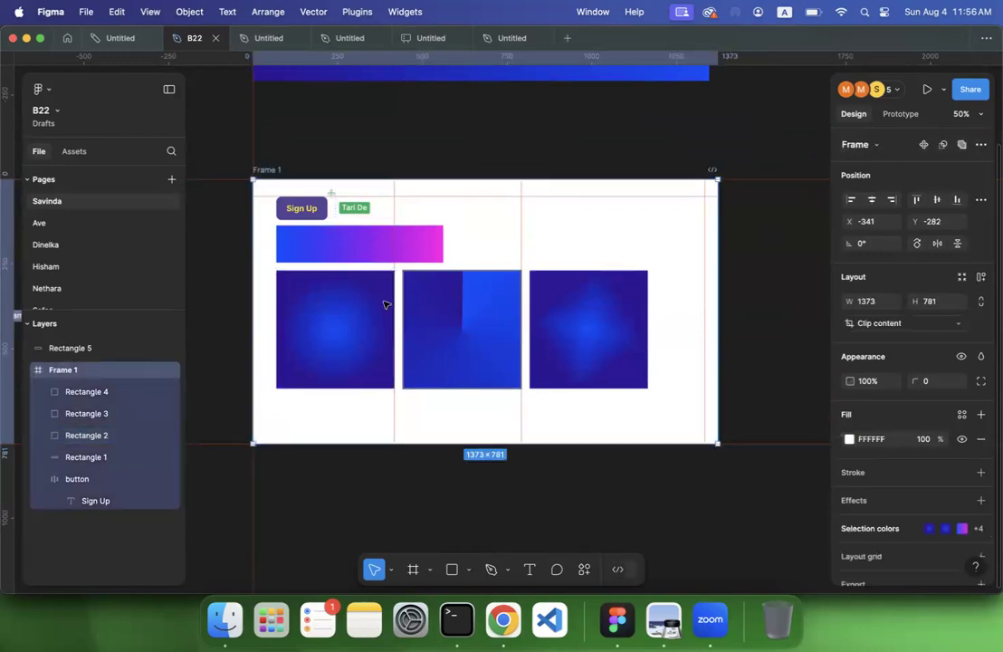
Step: Delete the two horizontal ruler guides that run along Frame 1's top and bottom edges
{"action": "left_click", "coordinate": [373, 161]}
{"action": "scroll", "coordinate": [374, 158], "scroll_direction": "down", "scroll_amount": 4}
{"action": "scroll", "coordinate": [376, 158], "scroll_direction": "right", "scroll_amount": 15}
{"action": "scroll", "coordinate": [377, 159], "scroll_direction": "up", "scroll_amount": 2}
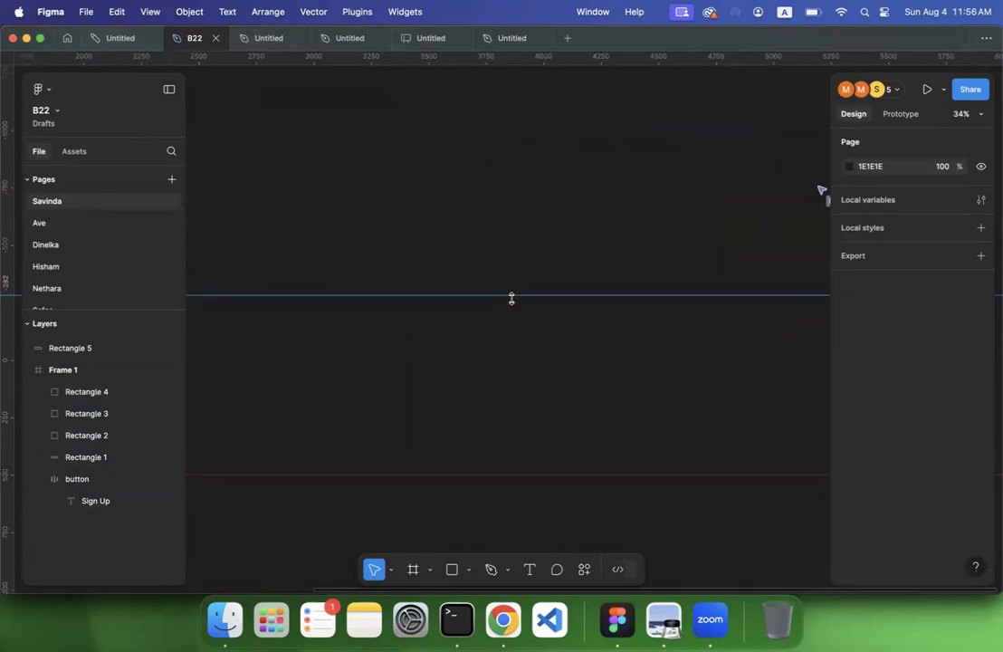
{"action": "key", "text": "Delete"}
{"action": "left_click", "coordinate": [498, 473]}
{"action": "key", "text": "Delete"}
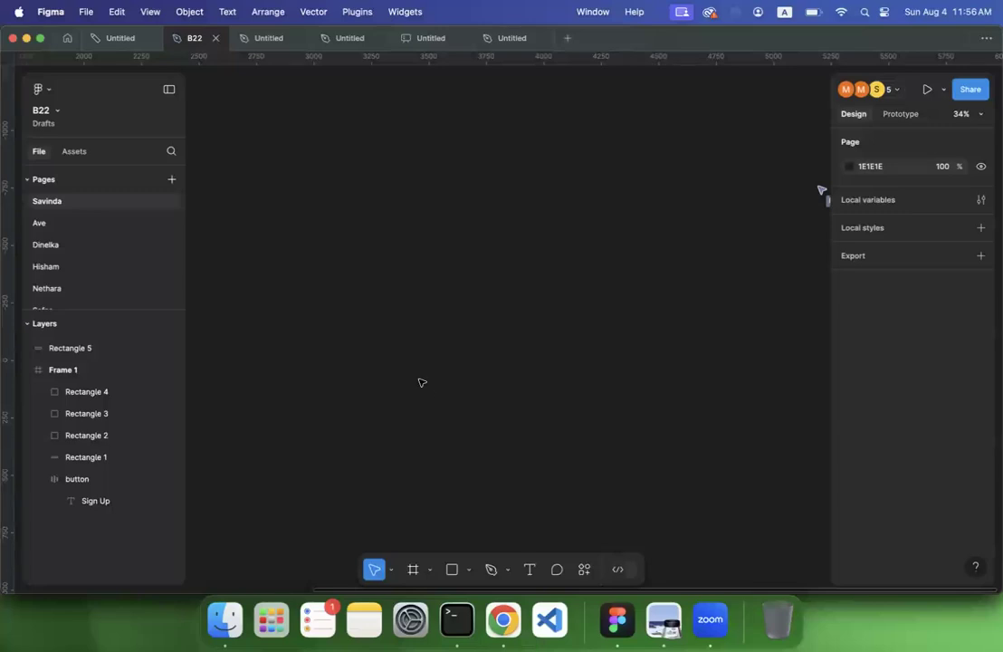
Step: Start the Frame tool and look through its Phone, Tablet, Desktop and Watch size presets
{"action": "left_click", "coordinate": [413, 568]}
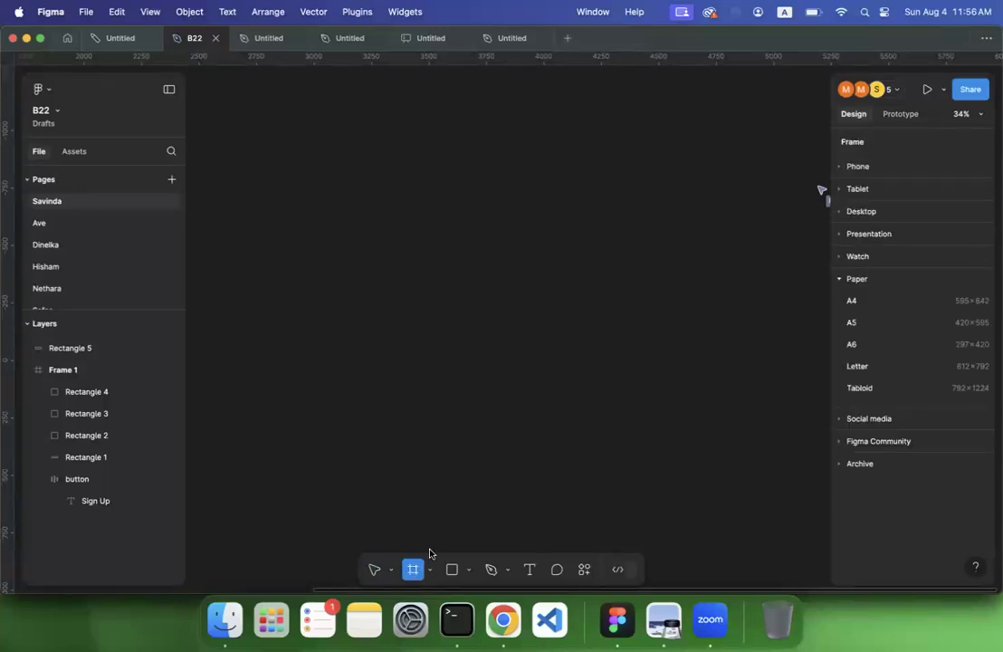
{"action": "left_click", "coordinate": [839, 281]}
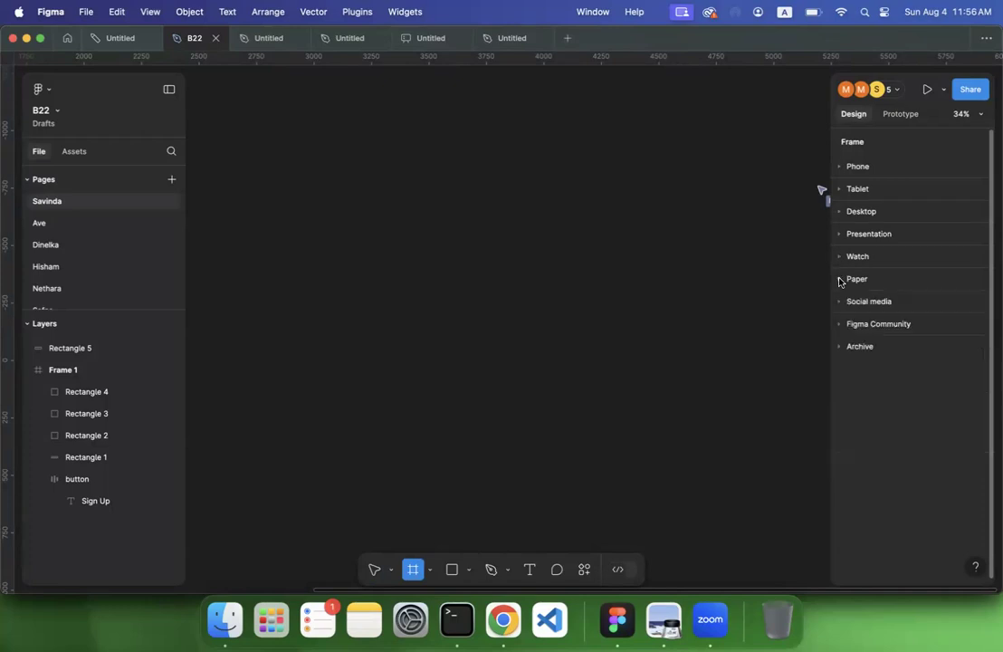
{"action": "left_click", "coordinate": [864, 171]}
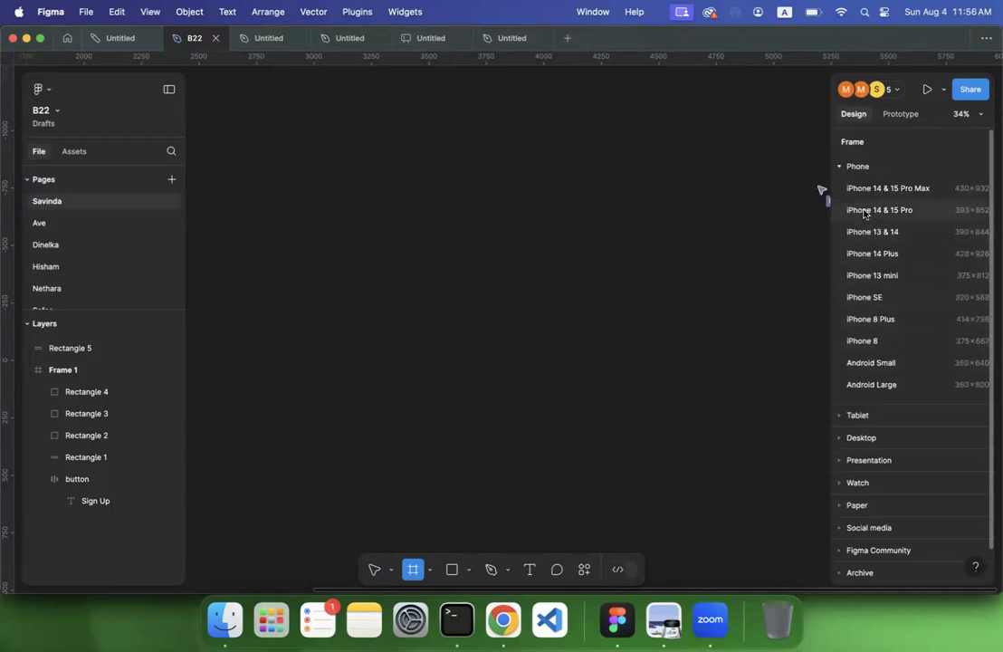
{"action": "left_click", "coordinate": [860, 170]}
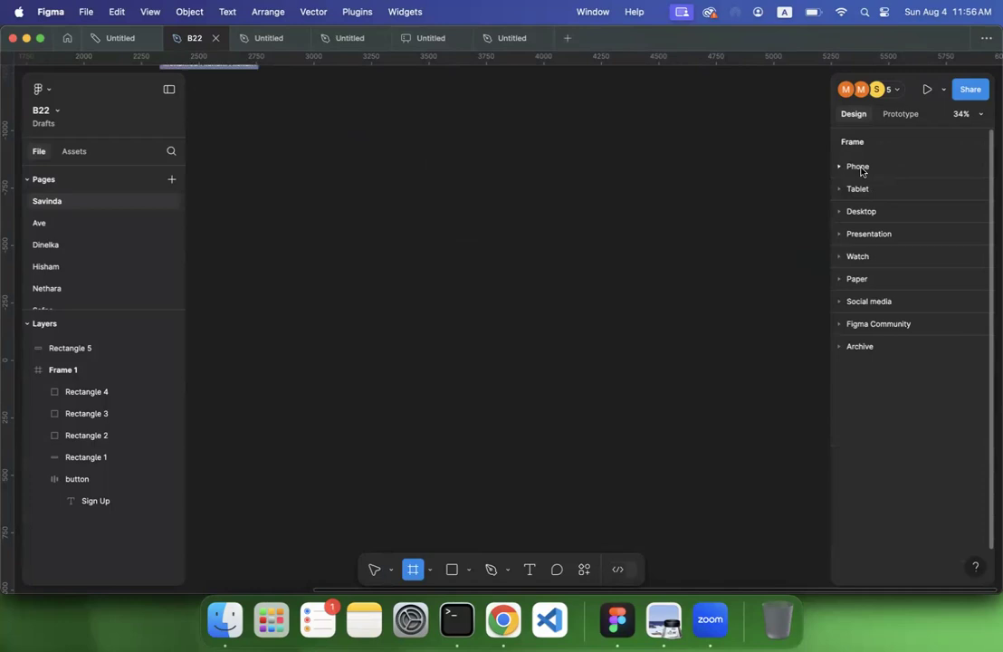
{"action": "left_click", "coordinate": [863, 194]}
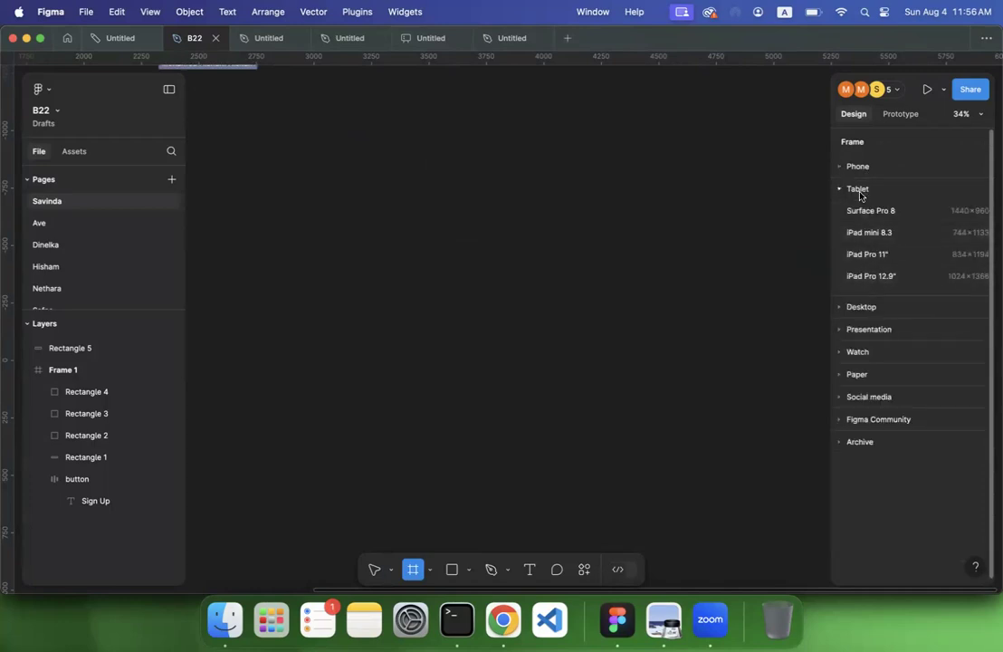
{"action": "left_click", "coordinate": [860, 196]}
{"action": "left_click", "coordinate": [861, 213]}
{"action": "left_click", "coordinate": [861, 213]}
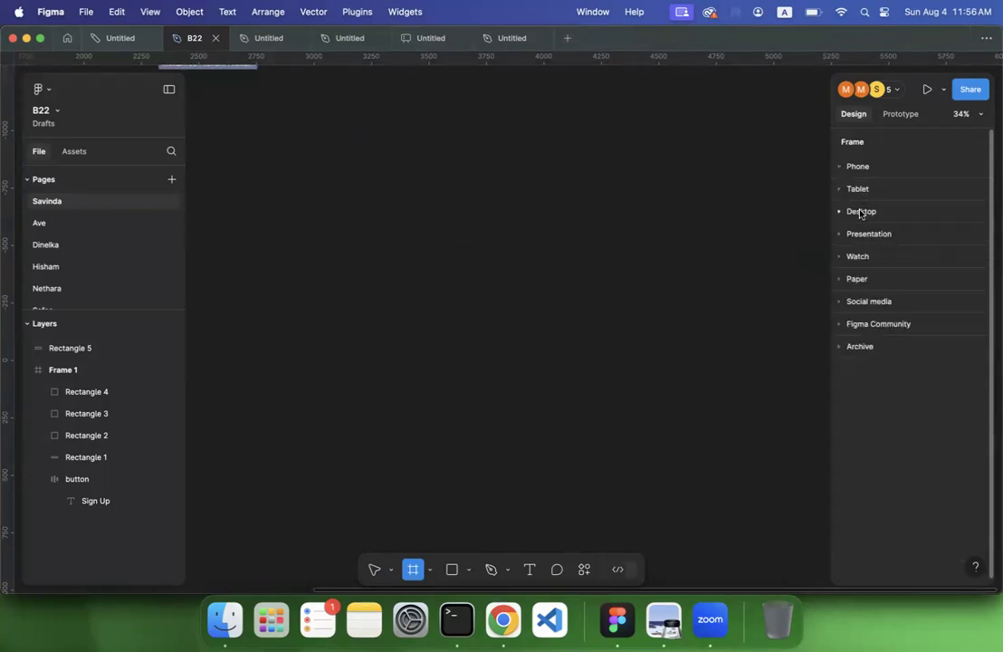
{"action": "left_click", "coordinate": [858, 260]}
{"action": "left_click", "coordinate": [859, 259]}
Step: Add an iPhone 14 & 15 Pro Max frame from the phone presets and move it to about X 2678, Y -823
{"action": "left_click", "coordinate": [857, 166]}
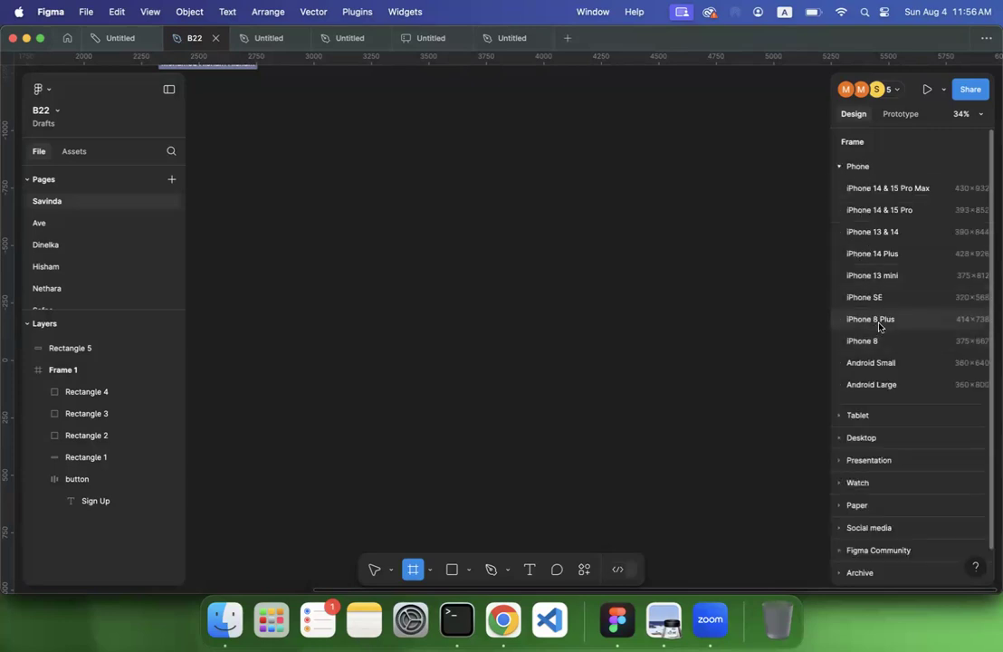
{"action": "left_click", "coordinate": [890, 197]}
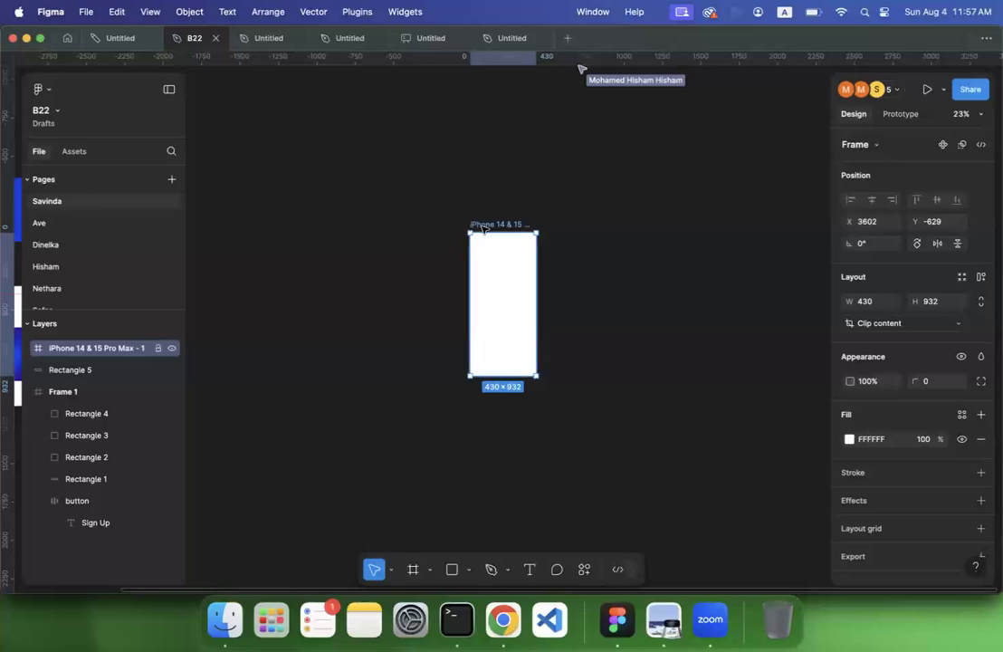
{"action": "left_click_drag", "start_coordinate": [462, 271], "coordinate": [354, 239]}
{"action": "scroll", "coordinate": [421, 311], "scroll_direction": "up", "scroll_amount": 5}
{"action": "scroll", "coordinate": [421, 310], "scroll_direction": "up", "scroll_amount": 3}
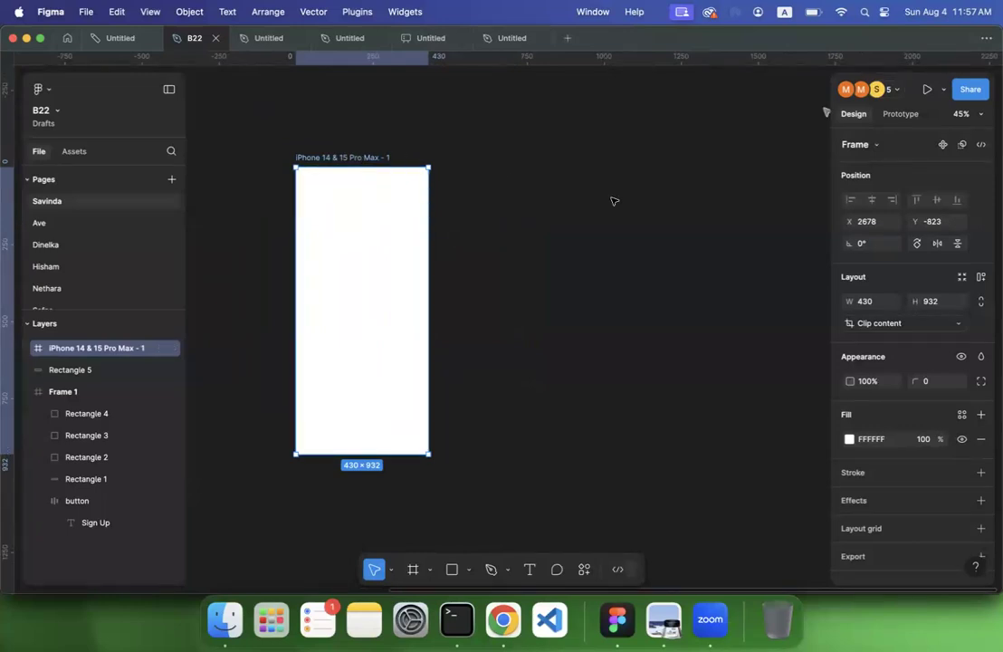
{"action": "left_click", "coordinate": [655, 185]}
{"action": "left_click", "coordinate": [366, 169]}
{"action": "left_click", "coordinate": [572, 285]}
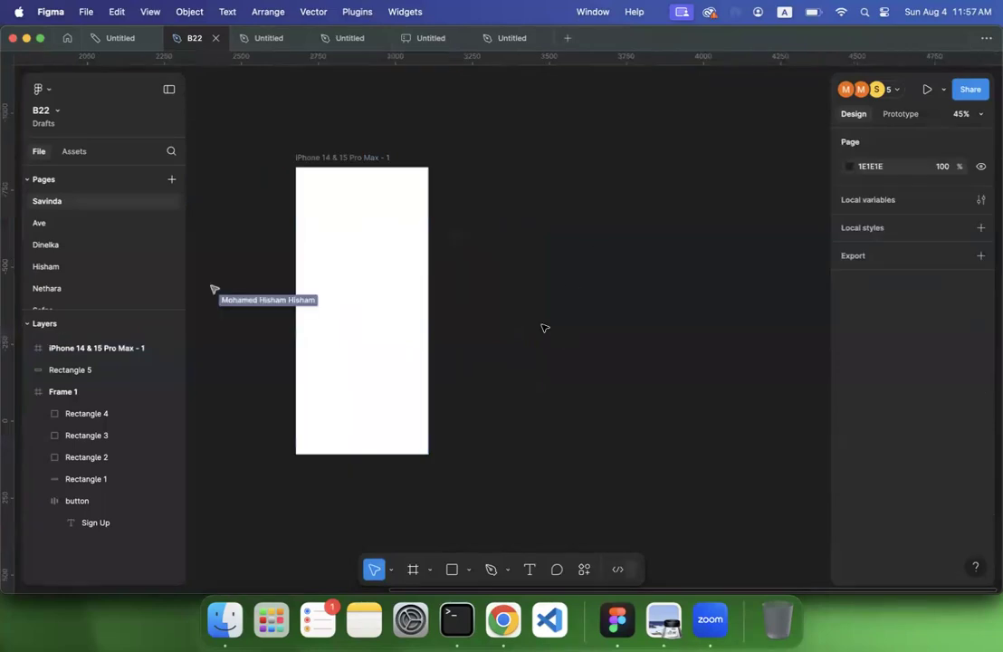
Step: Add a 1440 × 1024 Desktop preset frame and align its top with the iPhone frame at about X 3184, Y -823
{"action": "left_click", "coordinate": [411, 569]}
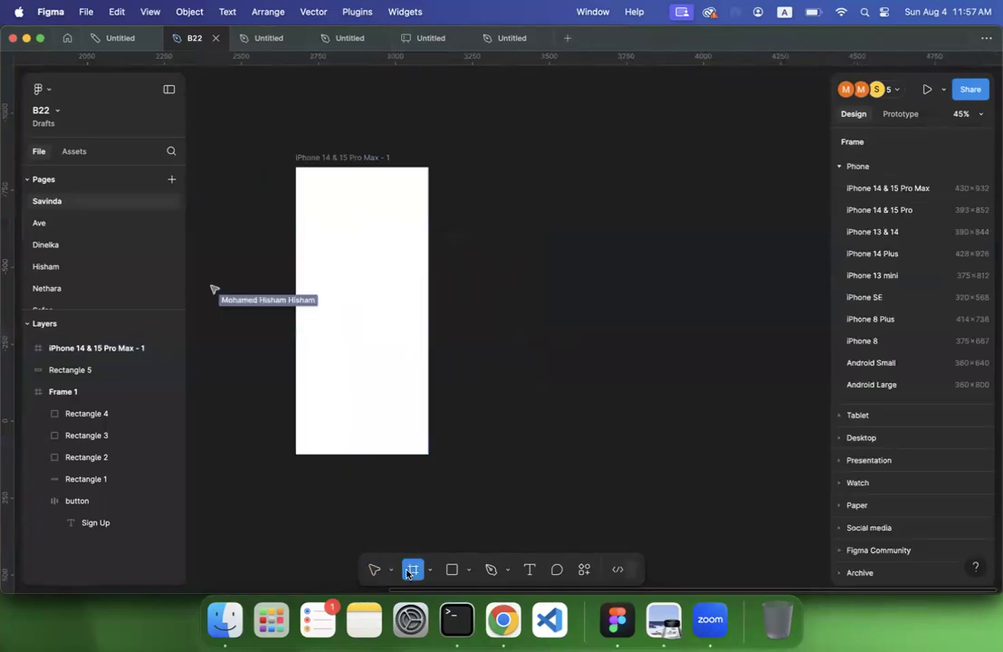
{"action": "left_click", "coordinate": [861, 438]}
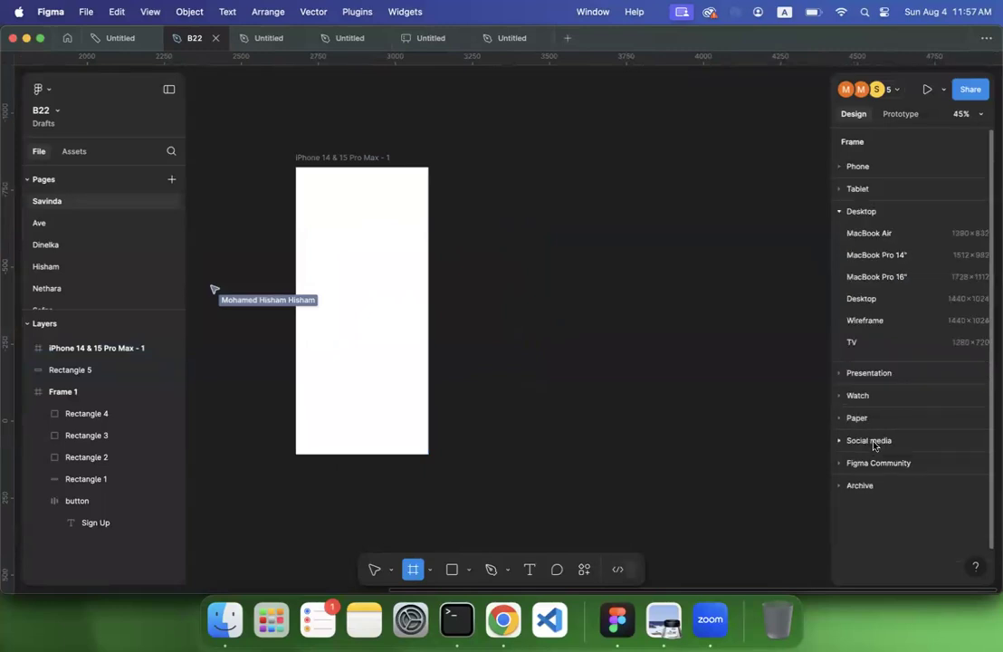
{"action": "left_click", "coordinate": [866, 298]}
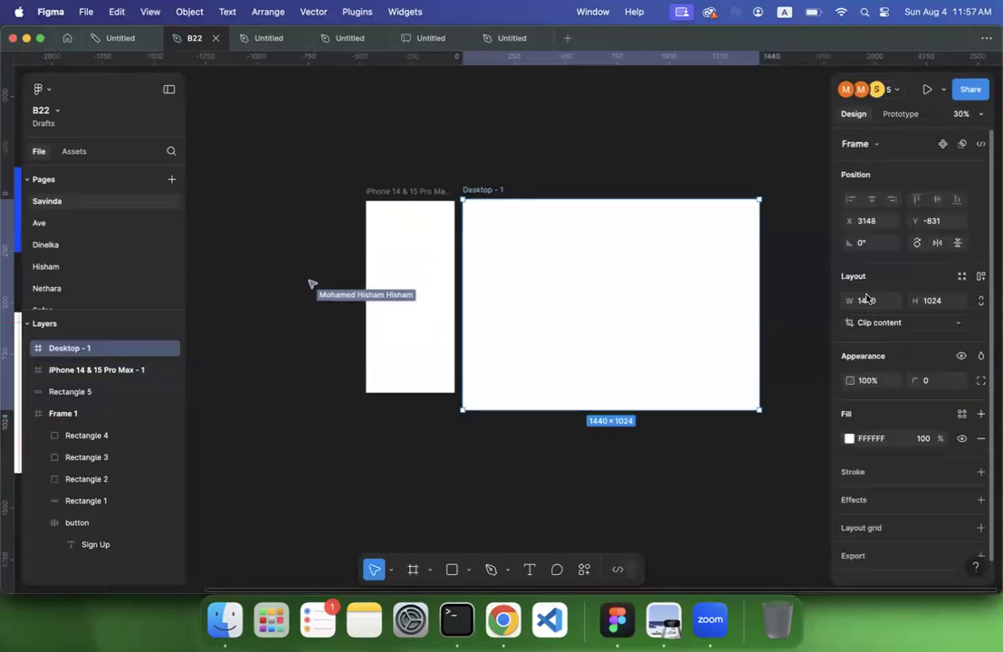
{"action": "left_click", "coordinate": [487, 184]}
{"action": "scroll", "coordinate": [489, 186], "scroll_direction": "down", "scroll_amount": 3}
{"action": "left_click_drag", "start_coordinate": [488, 189], "coordinate": [496, 191]}
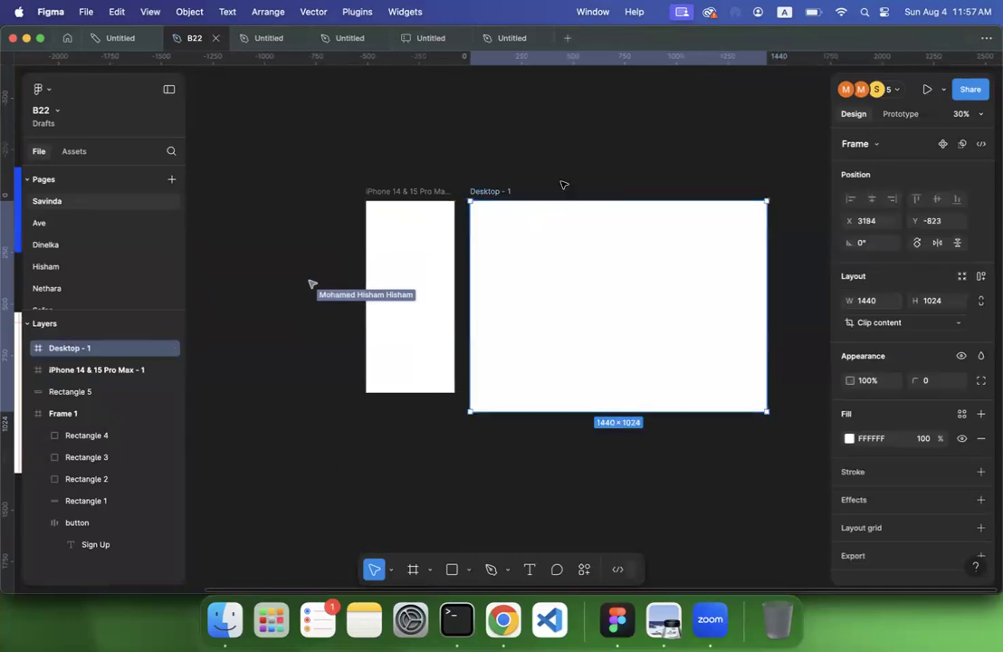
Step: Rename the new desktop frame as Home
{"action": "left_click", "coordinate": [562, 185]}
{"action": "scroll", "coordinate": [563, 185], "scroll_direction": "right", "scroll_amount": 3}
{"action": "left_click", "coordinate": [435, 198]}
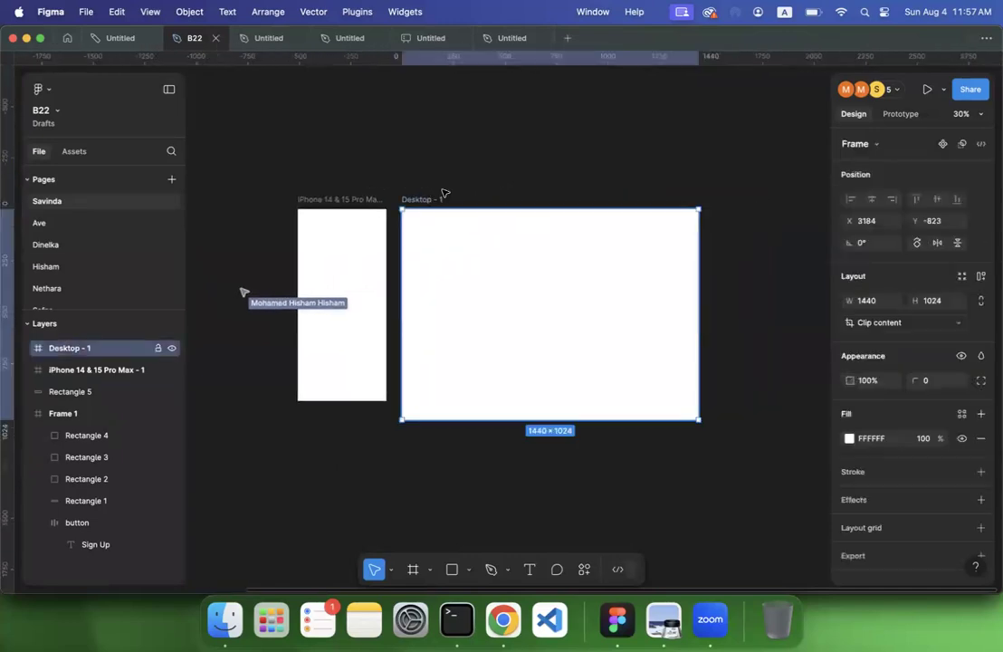
{"action": "scroll", "coordinate": [515, 172], "scroll_direction": "up", "scroll_amount": 3}
{"action": "scroll", "coordinate": [392, 194], "scroll_direction": "down", "scroll_amount": 1}
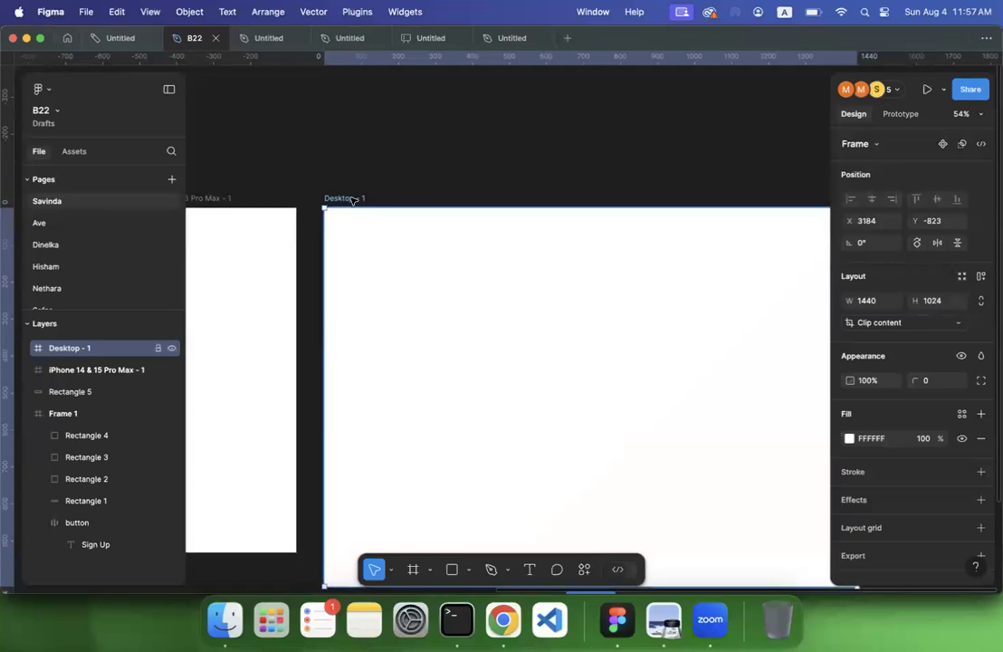
{"action": "double_click", "coordinate": [352, 198]}
{"action": "type", "text": "Home"}
{"action": "key", "text": "Return"}
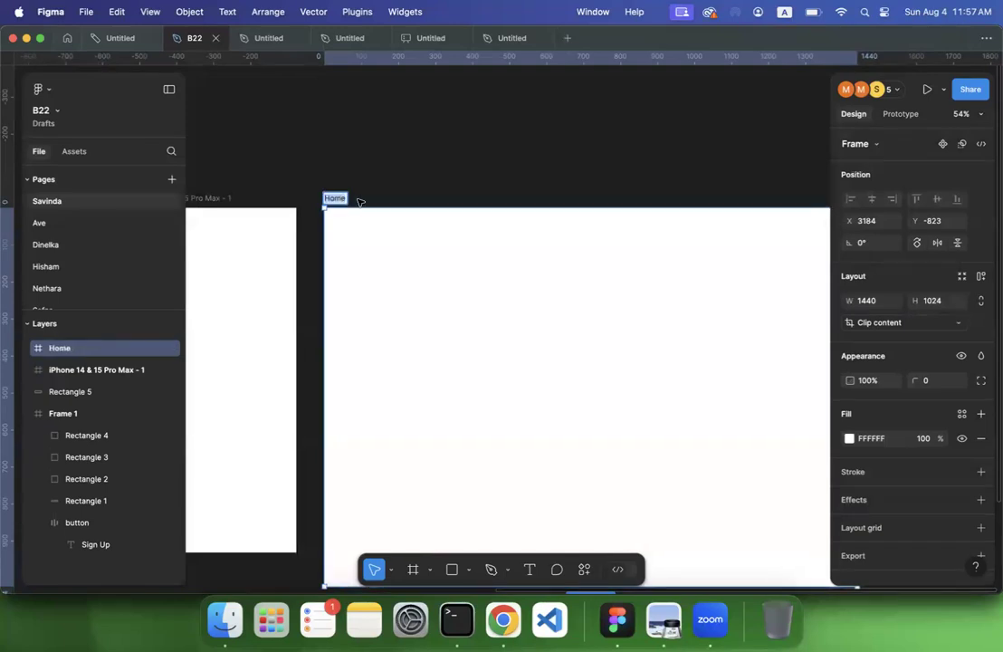
{"action": "left_click", "coordinate": [406, 200]}
{"action": "scroll", "coordinate": [407, 200], "scroll_direction": "down", "scroll_amount": 2}
{"action": "scroll", "coordinate": [414, 193], "scroll_direction": "right", "scroll_amount": 3}
{"action": "scroll", "coordinate": [409, 192], "scroll_direction": "left", "scroll_amount": 1}
Step: Select the Home frame, look over its position and layout properties, and lower its opacity to 98%
{"action": "left_click", "coordinate": [296, 169]}
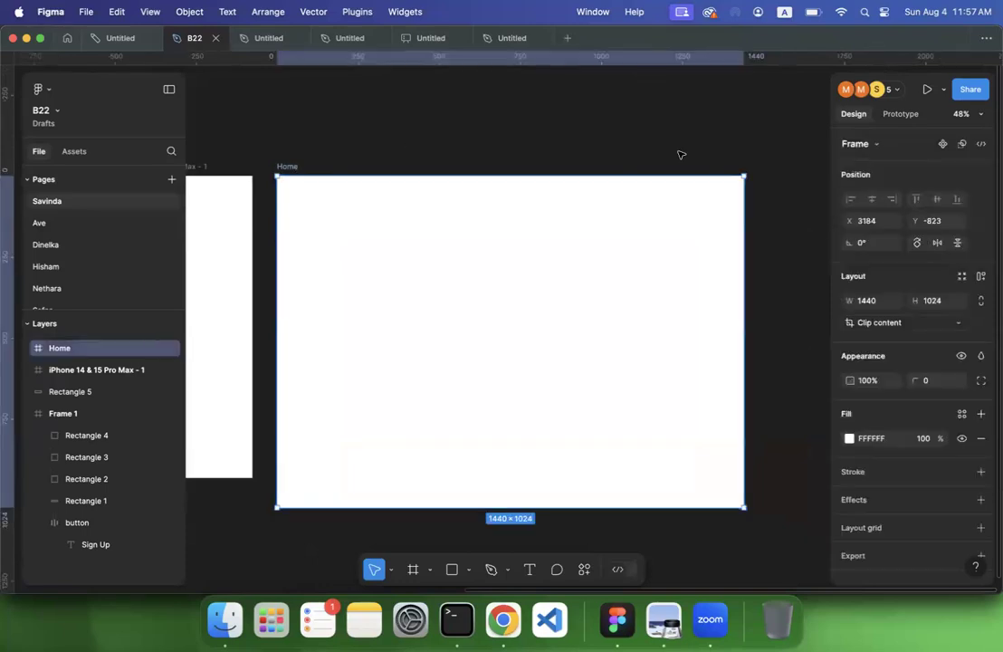
{"action": "scroll", "coordinate": [717, 166], "scroll_direction": "down", "scroll_amount": 1}
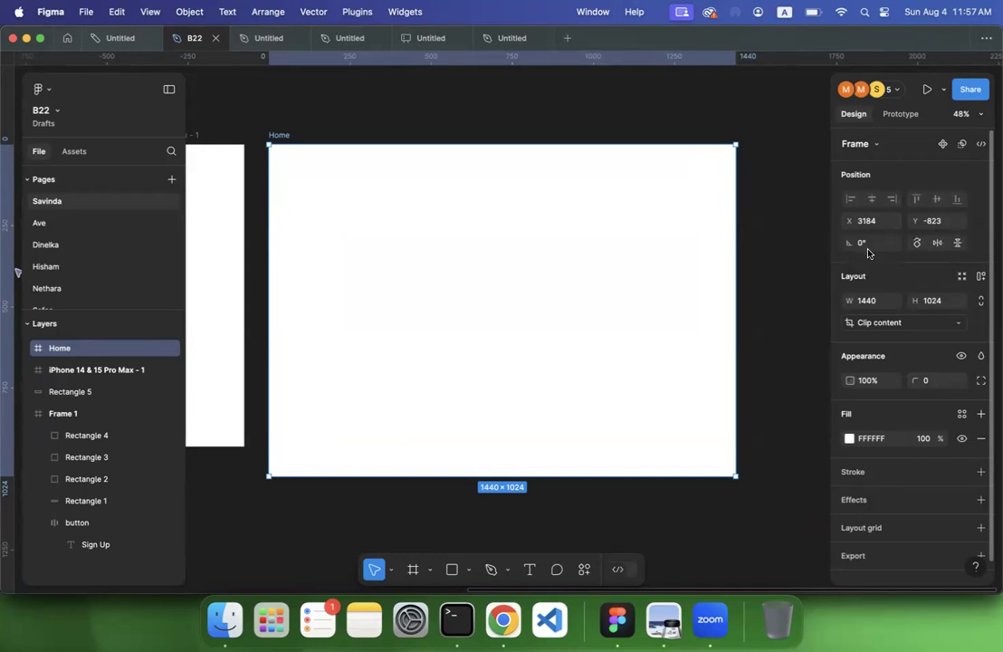
{"action": "mouse_move", "coordinate": [850, 243]}
{"action": "left_mouse_down"}
{"action": "mouse_move", "coordinate": [892, 242]}
{"action": "mouse_move", "coordinate": [835, 253]}
{"action": "mouse_move", "coordinate": [869, 254]}
{"action": "mouse_move", "coordinate": [848, 243]}
{"action": "left_mouse_up"}
{"action": "scroll", "coordinate": [903, 266], "scroll_direction": "down", "scroll_amount": 2}
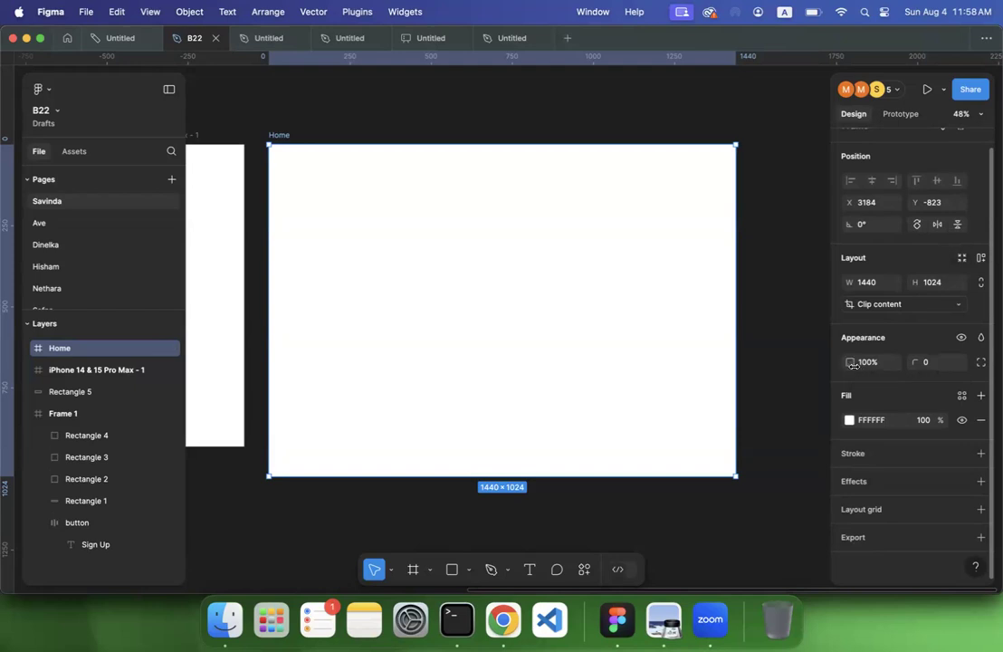
{"action": "left_click_drag", "start_coordinate": [850, 363], "coordinate": [846, 362]}
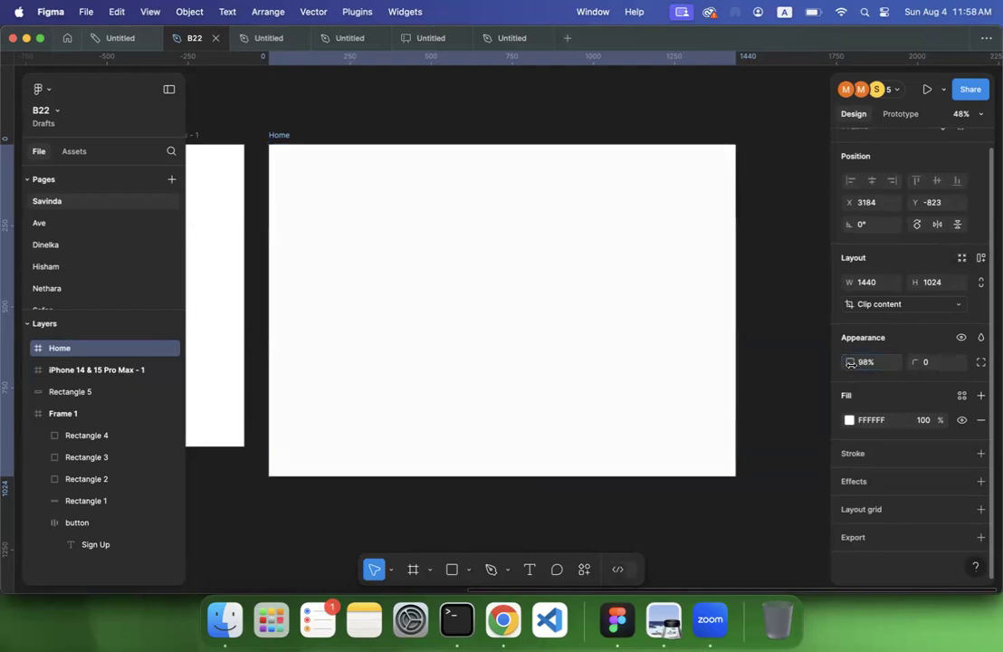
Step: Try out different fill colours on the Home frame and undo each change
{"action": "left_click", "coordinate": [850, 419]}
{"action": "left_click_drag", "start_coordinate": [750, 312], "coordinate": [813, 317]}
{"action": "key", "text": "super+z"}
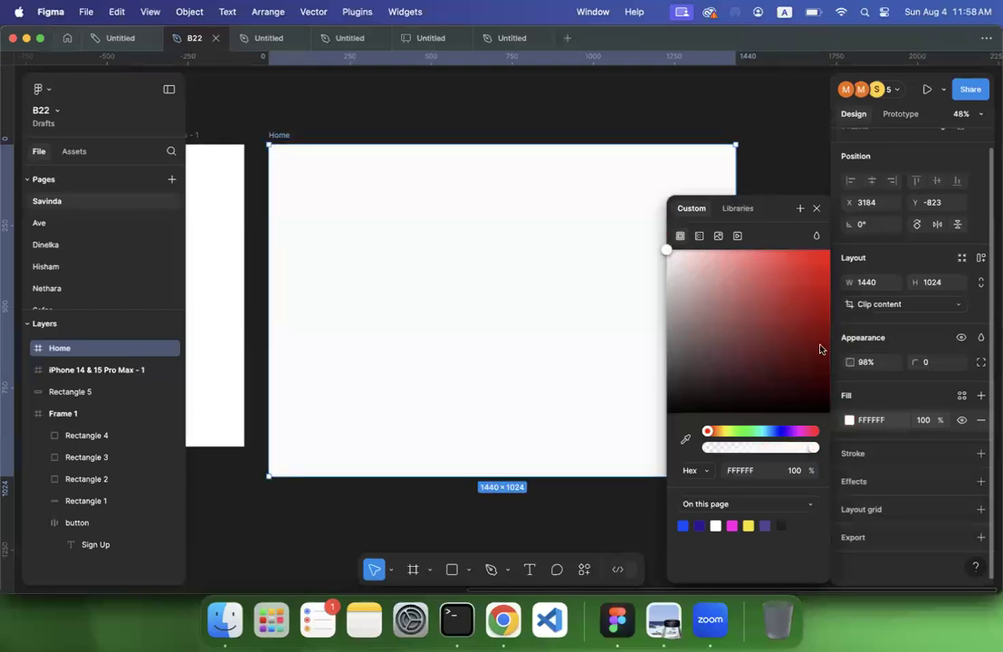
{"action": "left_click", "coordinate": [851, 420]}
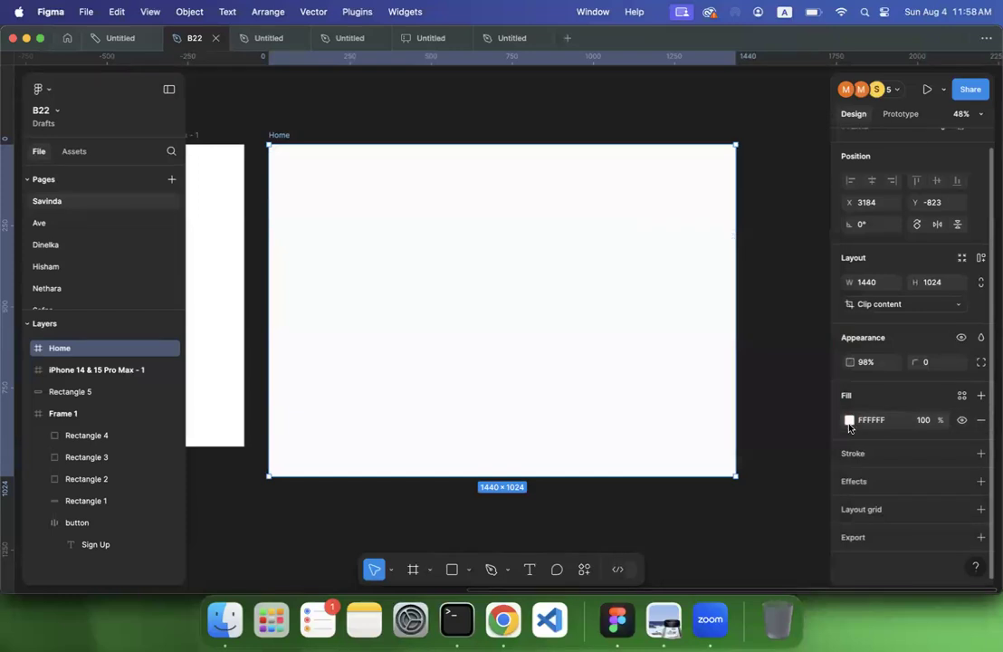
{"action": "left_click", "coordinate": [849, 421]}
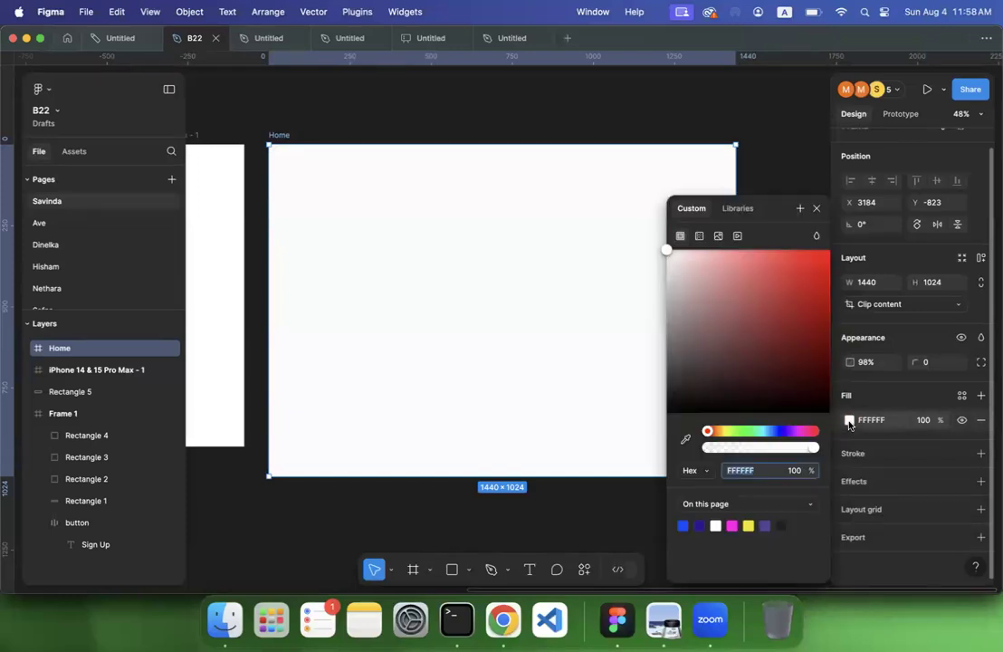
{"action": "mouse_move", "coordinate": [701, 290]}
{"action": "left_mouse_down"}
{"action": "mouse_move", "coordinate": [777, 371]}
{"action": "mouse_move", "coordinate": [819, 313]}
{"action": "mouse_move", "coordinate": [708, 308]}
{"action": "left_mouse_up"}
{"action": "key", "text": "super+z"}
{"action": "left_click", "coordinate": [815, 208]}
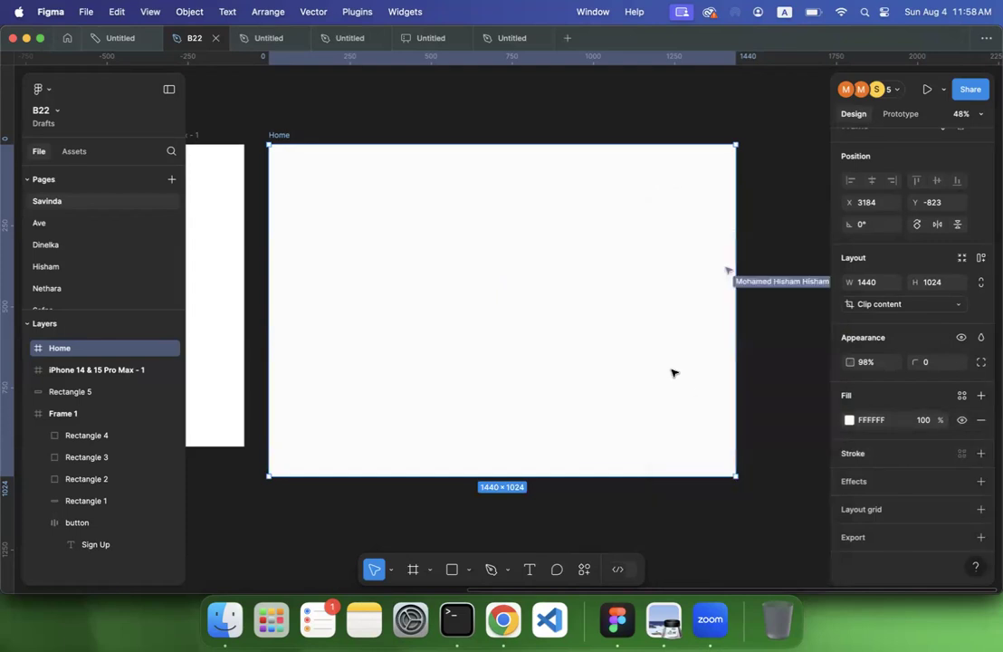
Step: Add the text "Sign Up" at font size 48 inside the Home frame
{"action": "left_click", "coordinate": [327, 84]}
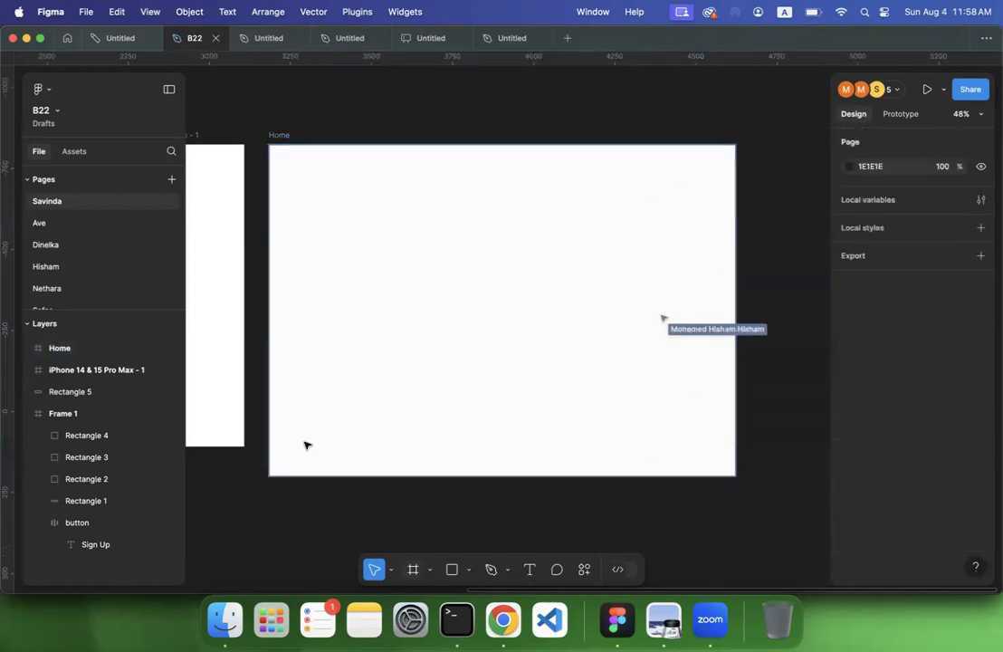
{"action": "left_click", "coordinate": [530, 570]}
{"action": "left_click", "coordinate": [414, 283]}
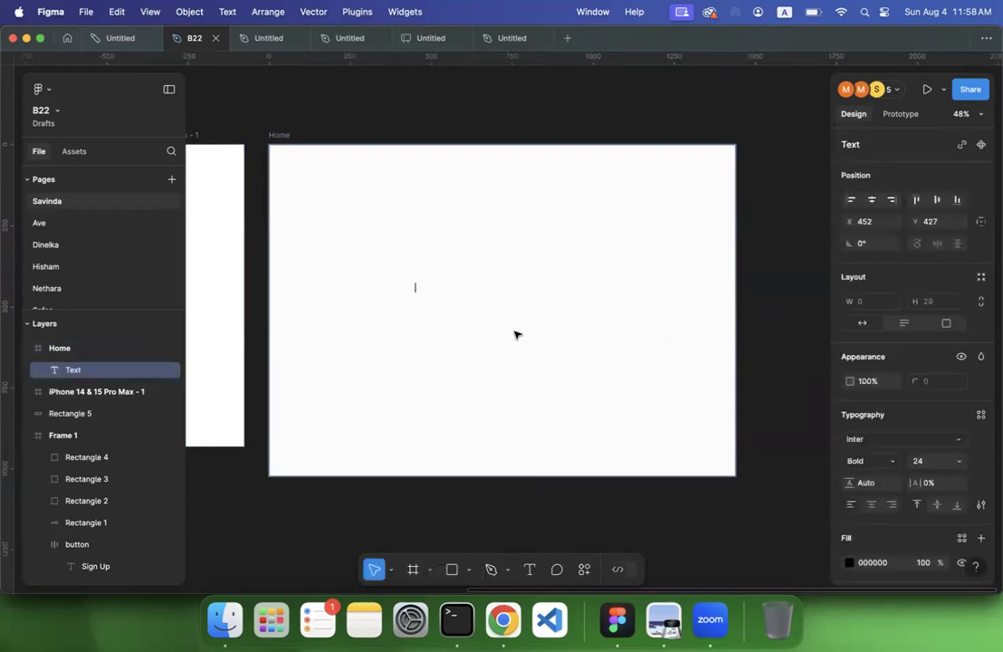
{"action": "left_click", "coordinate": [959, 463]}
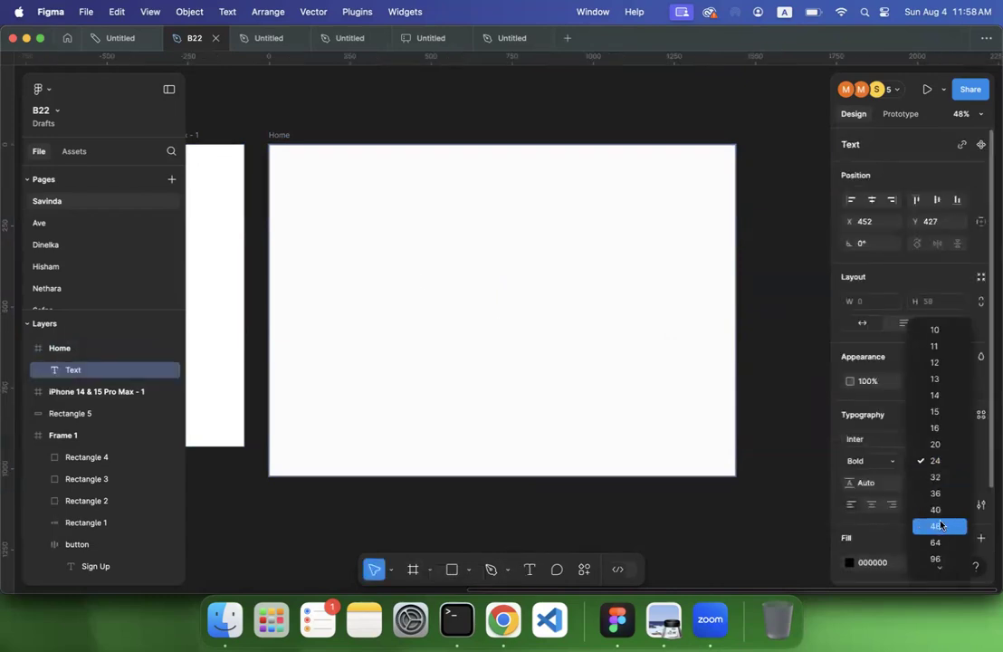
{"action": "left_click", "coordinate": [939, 526]}
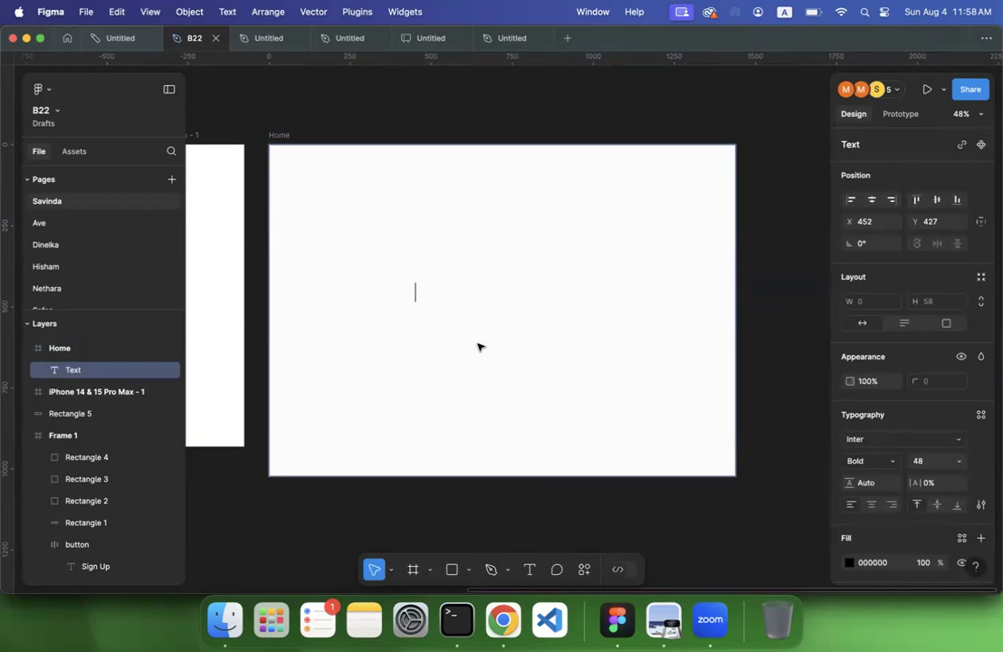
{"action": "type", "text": "Sign"}
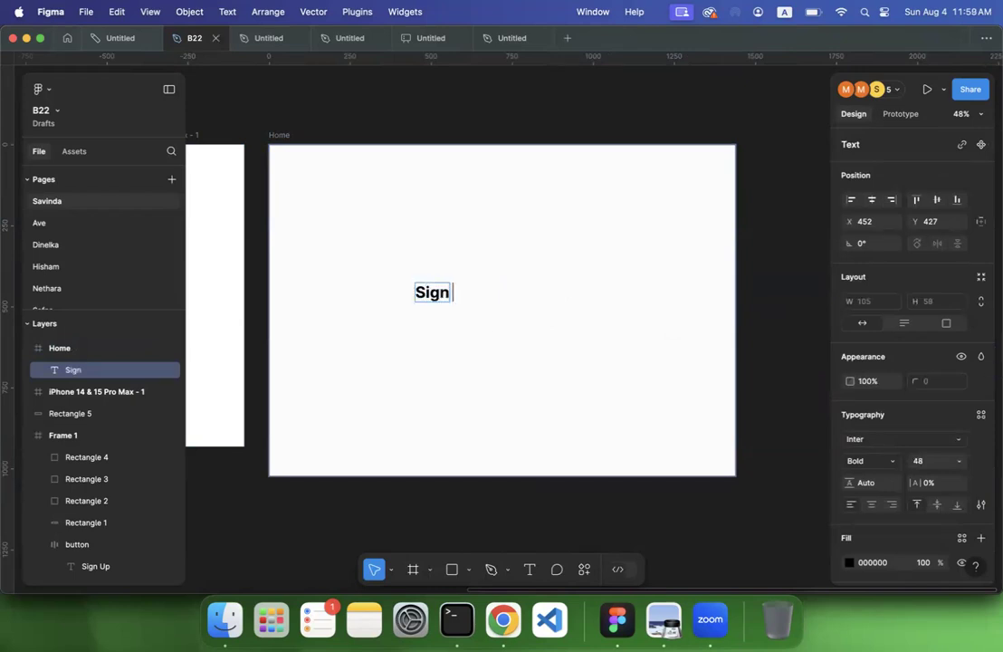
{"action": "type", "text": " Up"}
{"action": "key", "text": "Escape"}
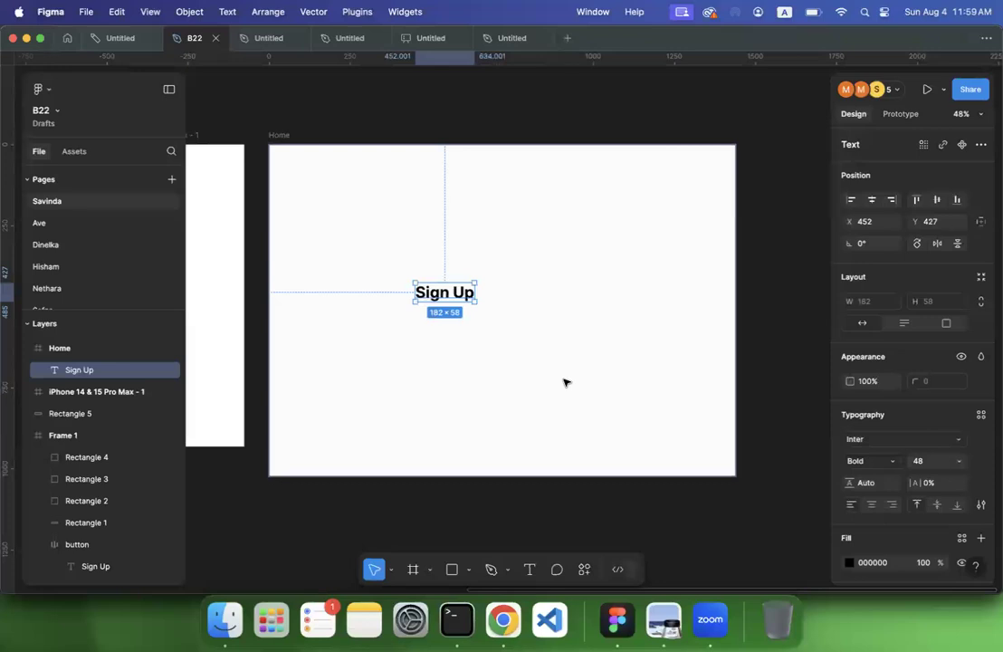
Step: Move the Sign Up text up and to the left in the Home frame, to about X 298, Y 252
{"action": "left_click", "coordinate": [484, 337]}
{"action": "left_click", "coordinate": [458, 295]}
{"action": "right_click", "coordinate": [458, 294]}
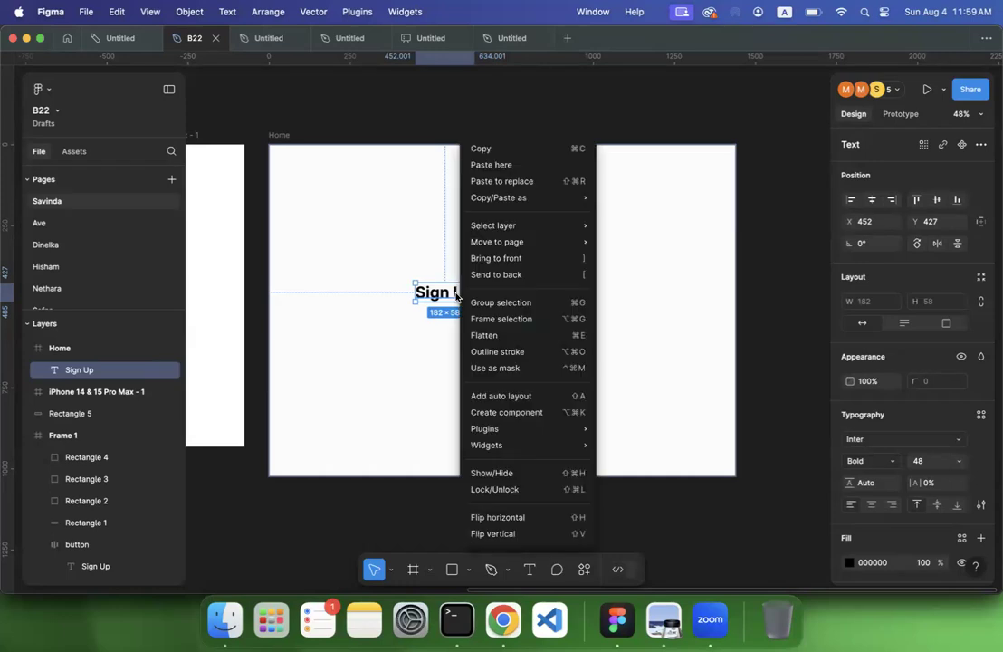
{"action": "left_click", "coordinate": [361, 304]}
{"action": "left_click_drag", "start_coordinate": [432, 292], "coordinate": [382, 236]}
{"action": "left_click", "coordinate": [380, 313]}
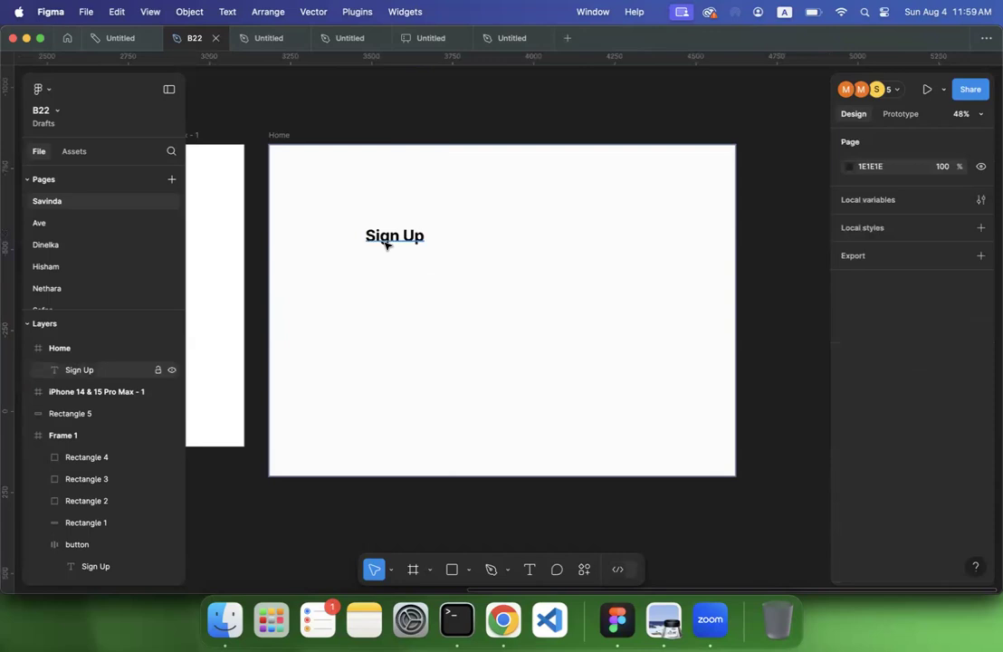
Step: Draw a rectangle about 470 × 166 below the Sign Up text and move it down to about X 408, Y 586
{"action": "left_click", "coordinate": [451, 568]}
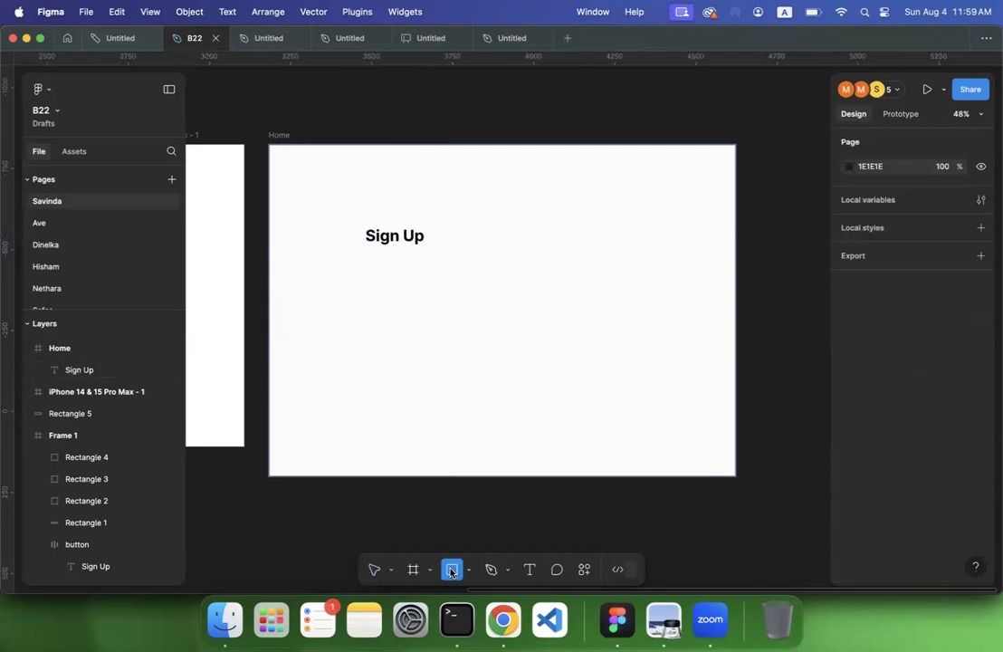
{"action": "left_click_drag", "start_coordinate": [393, 276], "coordinate": [541, 331]}
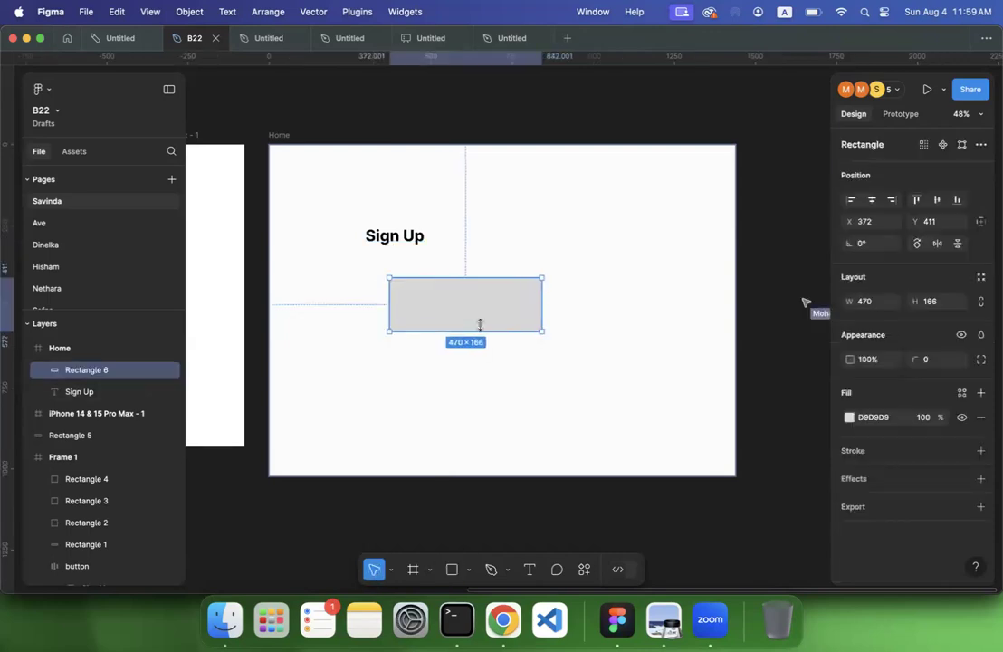
{"action": "left_click", "coordinate": [354, 332]}
{"action": "left_click_drag", "start_coordinate": [435, 319], "coordinate": [443, 368]}
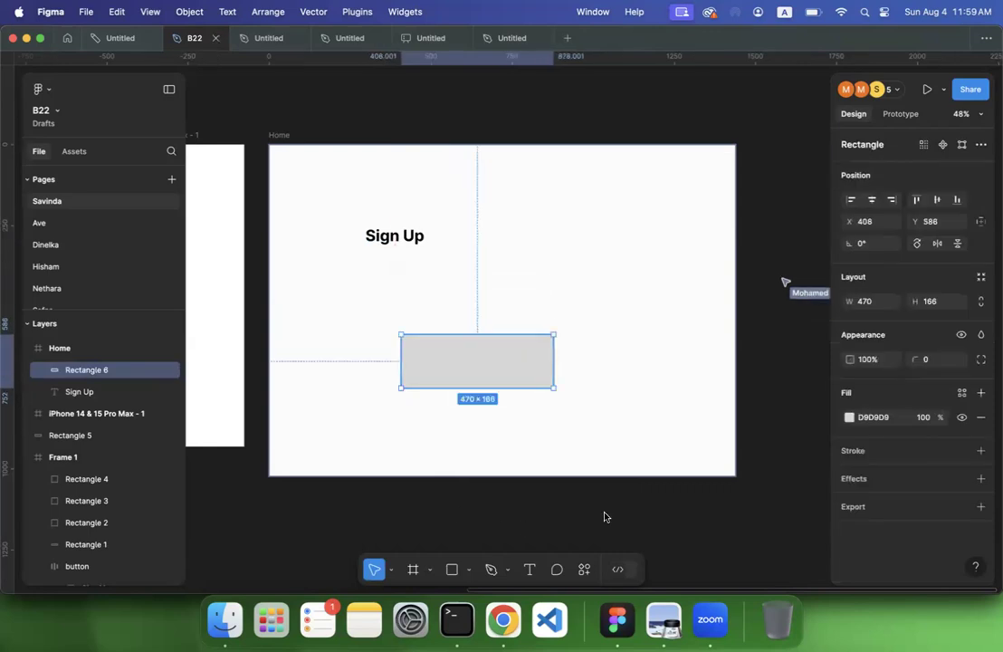
Step: Add the text "Sign up" on top of the grey rectangle, at about X 526, Y 659
{"action": "left_click", "coordinate": [529, 571]}
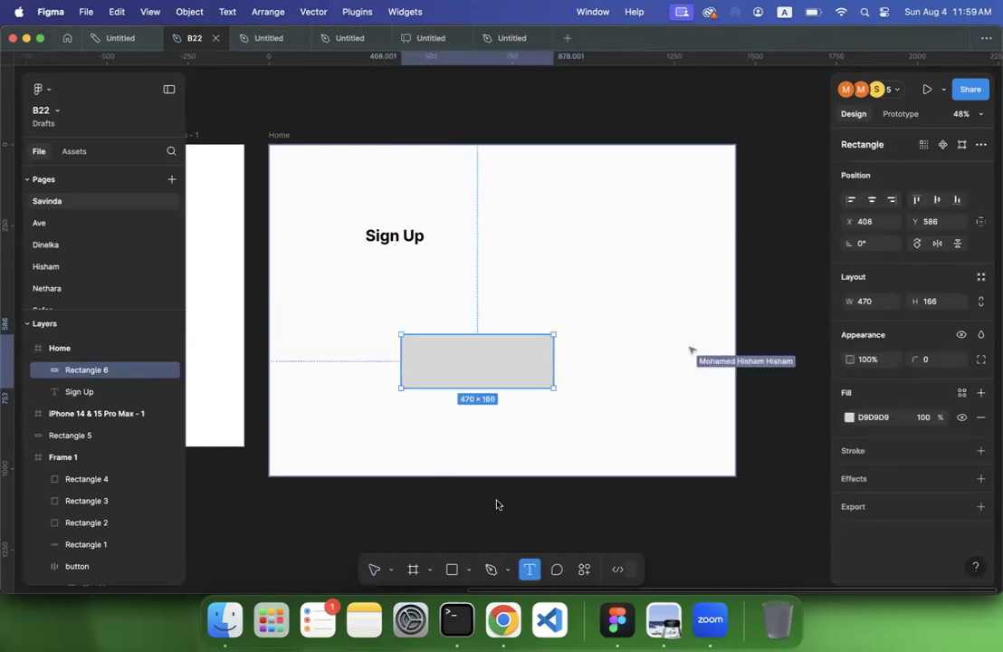
{"action": "left_click", "coordinate": [439, 358]}
{"action": "type", "text": "S"}
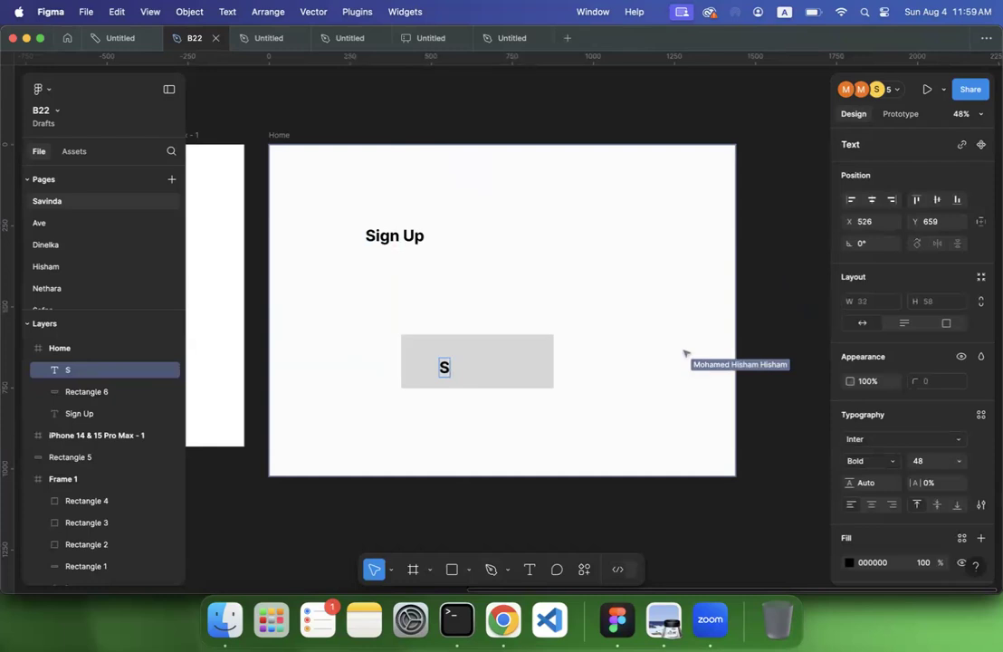
{"action": "type", "text": "ign up"}
{"action": "key", "text": "Escape"}
Step: Try replacing the text on the grey rectangle with "fsadfsdfs" and undo the replacement
{"action": "key", "text": "Return"}
{"action": "type", "text": "fsadfsdfs"}
{"action": "key", "text": "super+a"}
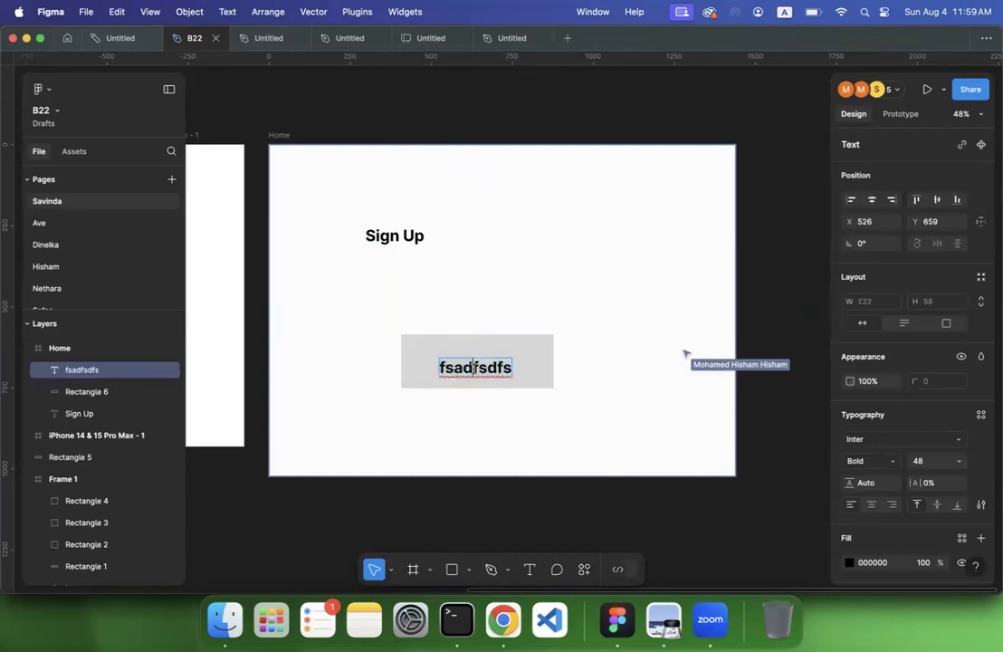
{"action": "key", "text": "super+z"}
{"action": "key", "text": "Escape"}
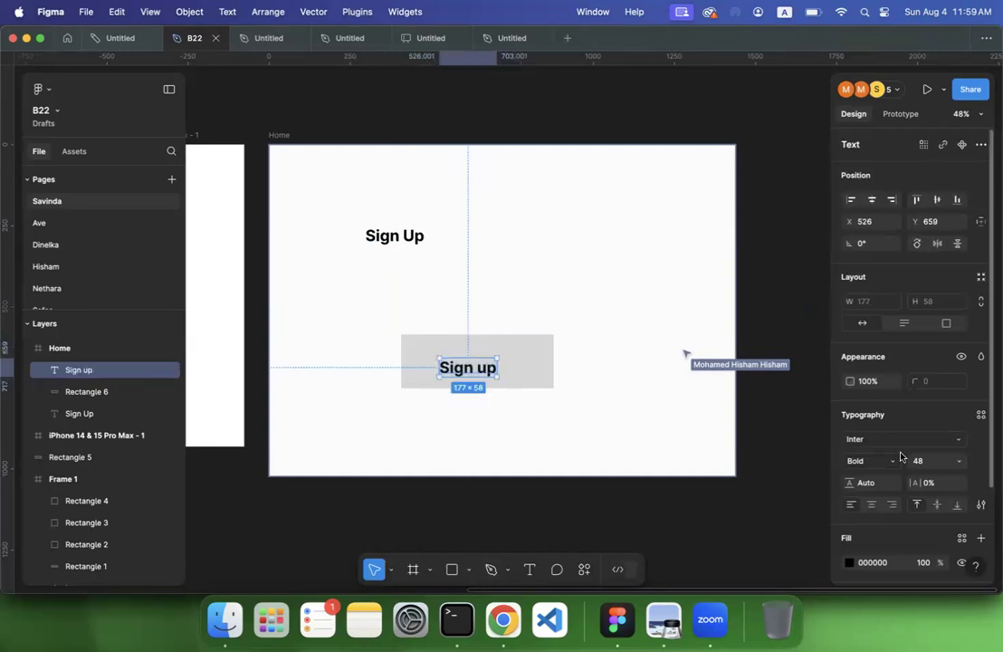
Step: Set the font size of the text on the rectangle to 64 and move both objects further down together
{"action": "left_click", "coordinate": [958, 461]}
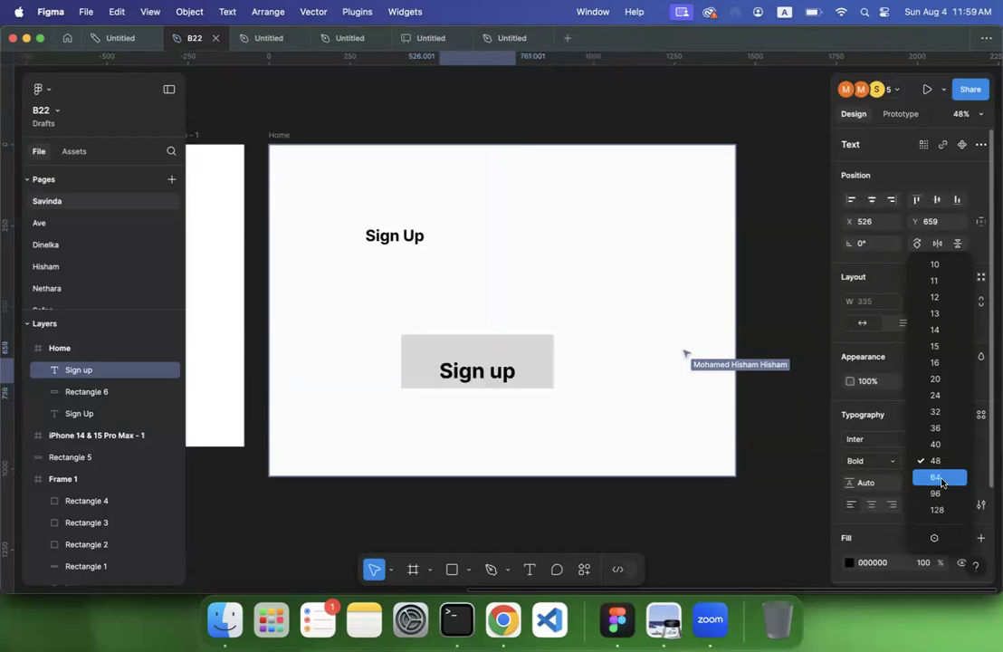
{"action": "left_click", "coordinate": [939, 478]}
{"action": "left_click", "coordinate": [475, 441]}
{"action": "left_click_drag", "start_coordinate": [366, 322], "coordinate": [517, 400]}
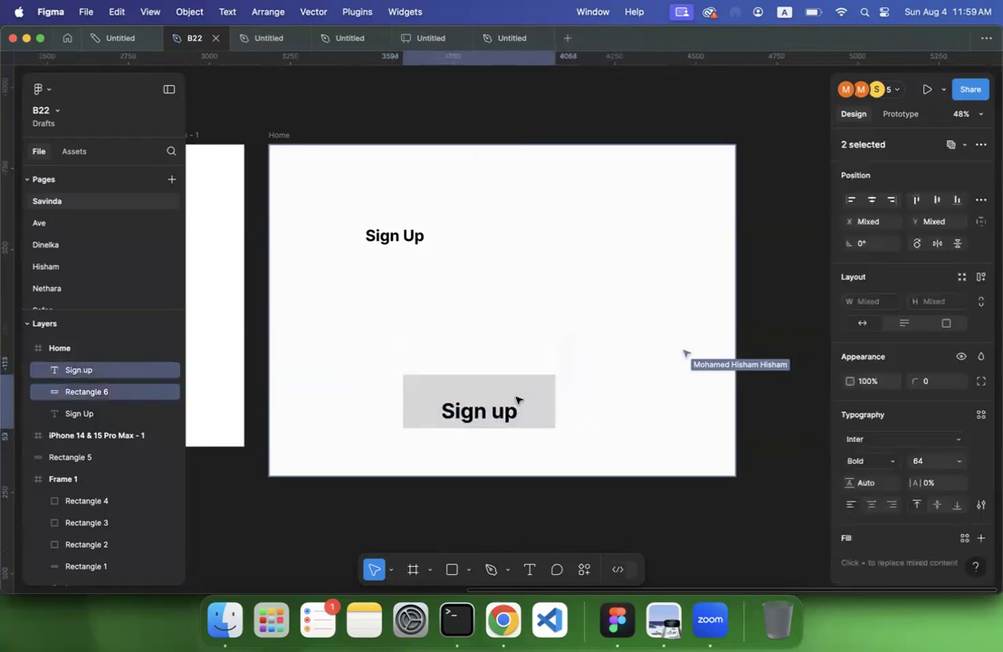
Step: Change the wording of the upper Sign Up text to "Sign In"
{"action": "left_click", "coordinate": [389, 239]}
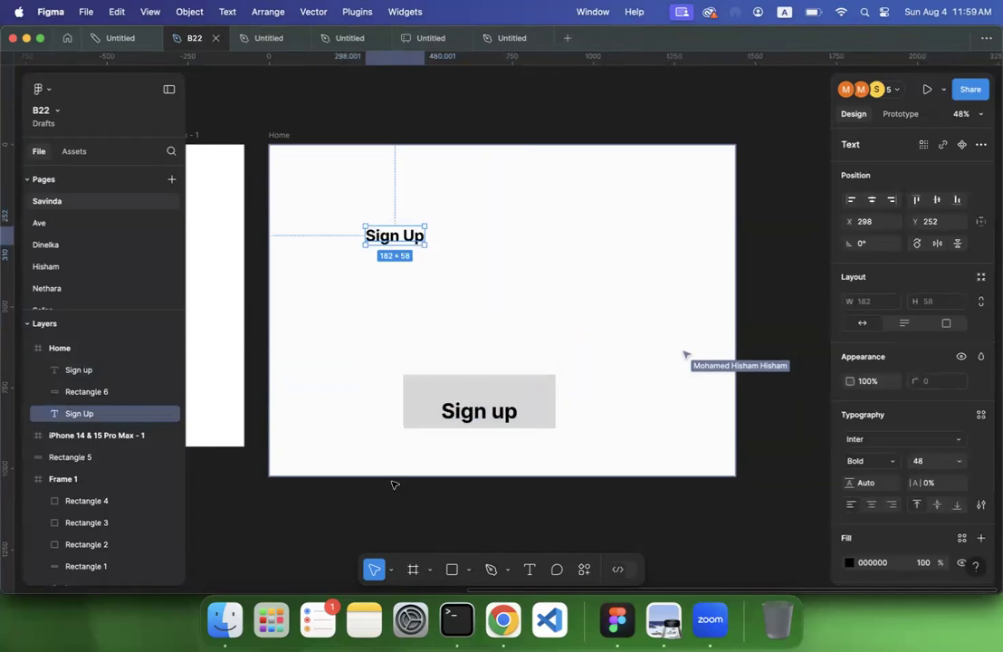
{"action": "key", "text": "Return"}
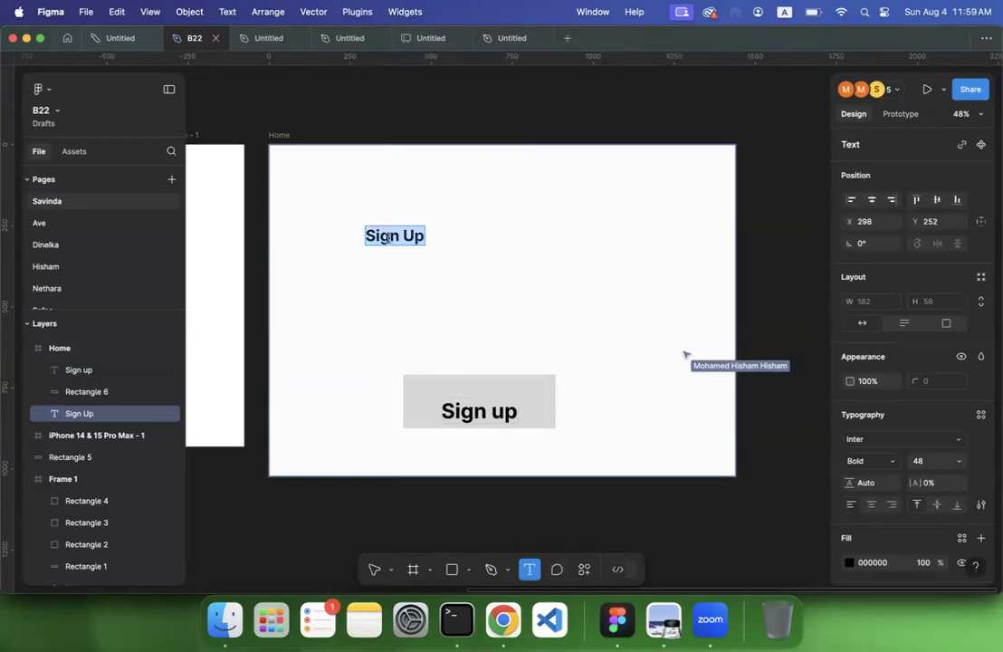
{"action": "type", "text": "Sig"}
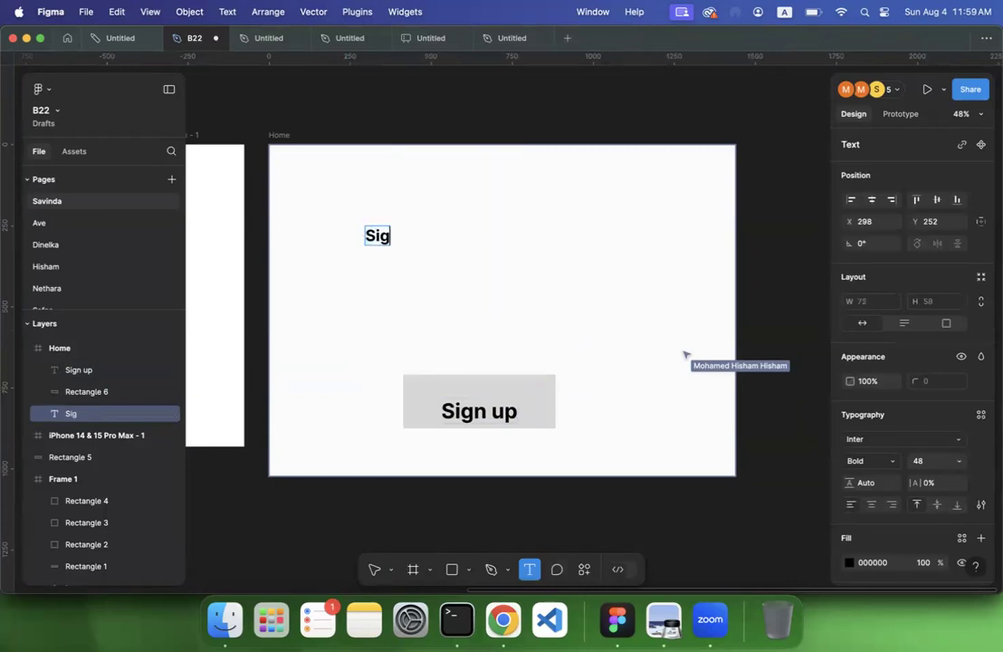
{"action": "type", "text": "n In"}
{"action": "left_click", "coordinate": [499, 270]}
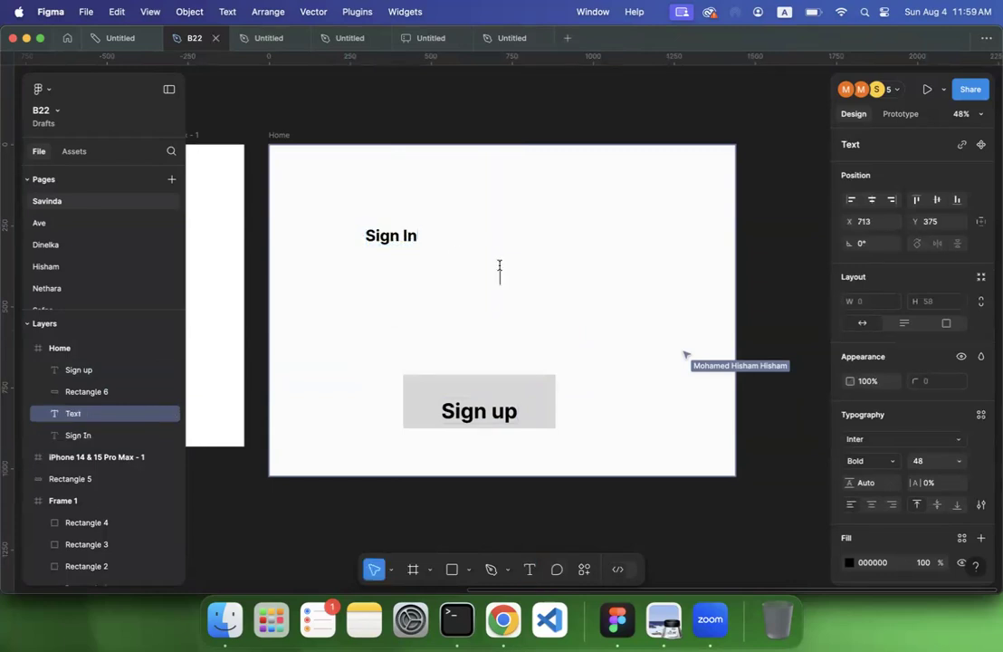
{"action": "key", "text": "Escape"}
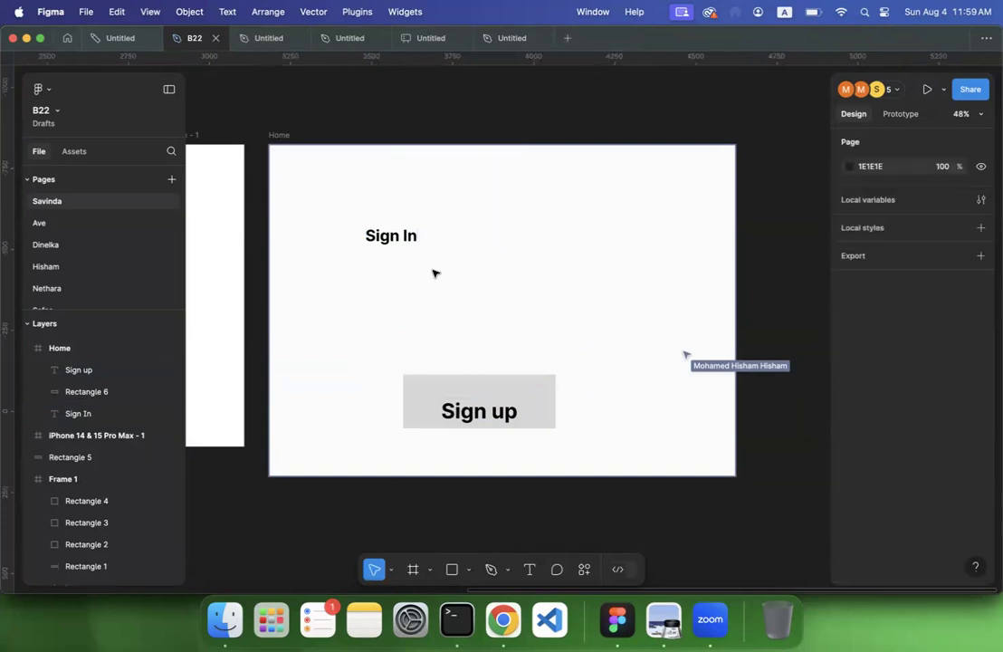
Step: Wrap the Sign In text in its own frame and rename that frame as Button
{"action": "left_click", "coordinate": [398, 237]}
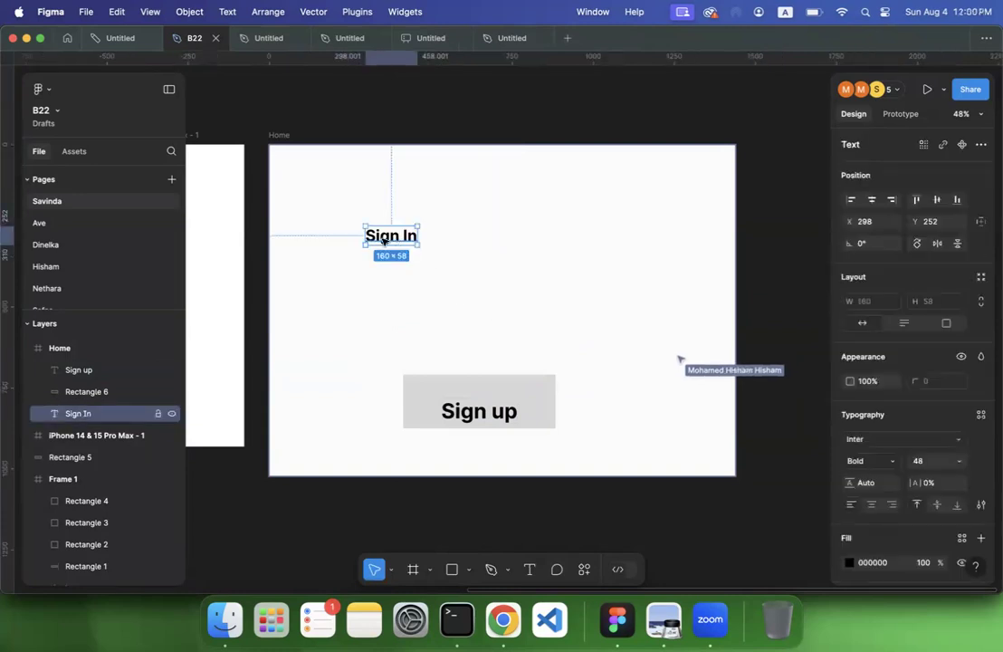
{"action": "right_click", "coordinate": [384, 241]}
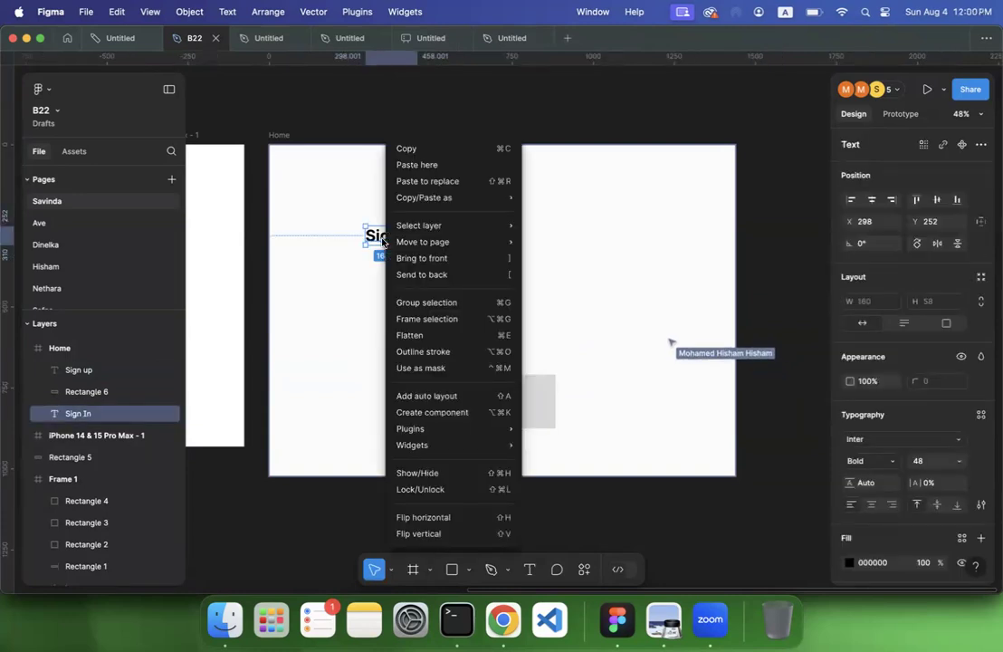
{"action": "left_click", "coordinate": [422, 318]}
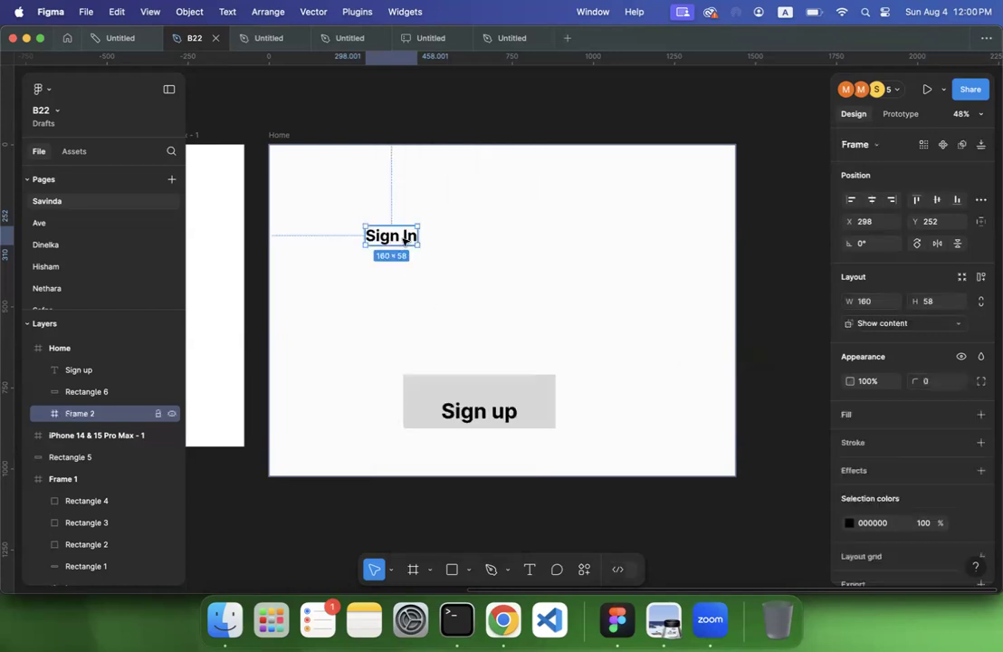
{"action": "double_click", "coordinate": [90, 413]}
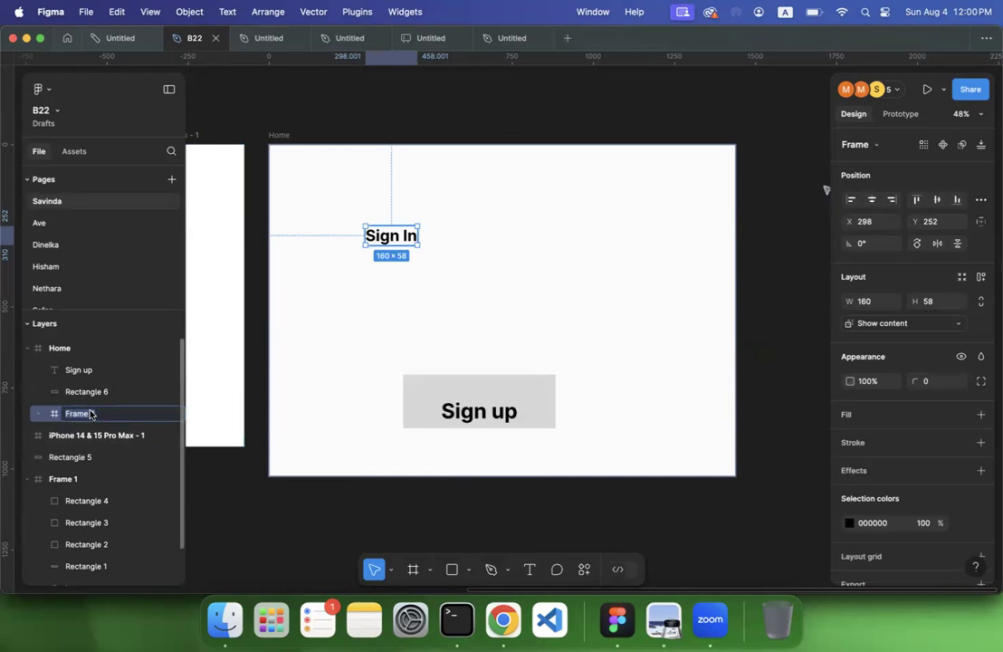
{"action": "type", "text": "Button"}
{"action": "key", "text": "Return"}
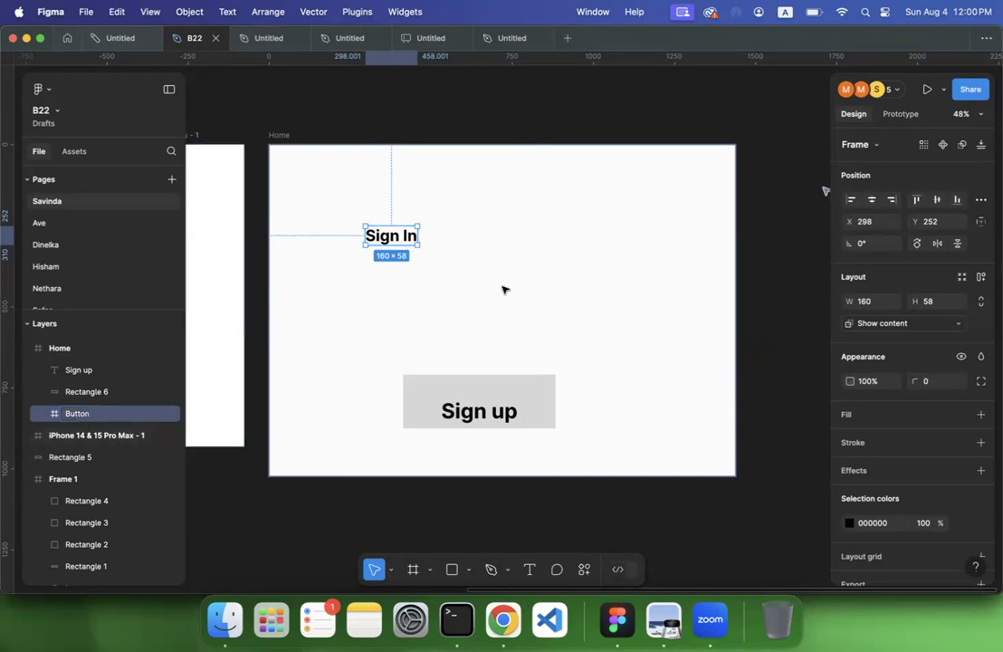
Step: Add a fill to the Button frame and make it a linear gradient
{"action": "scroll", "coordinate": [914, 371], "scroll_direction": "down", "scroll_amount": 2}
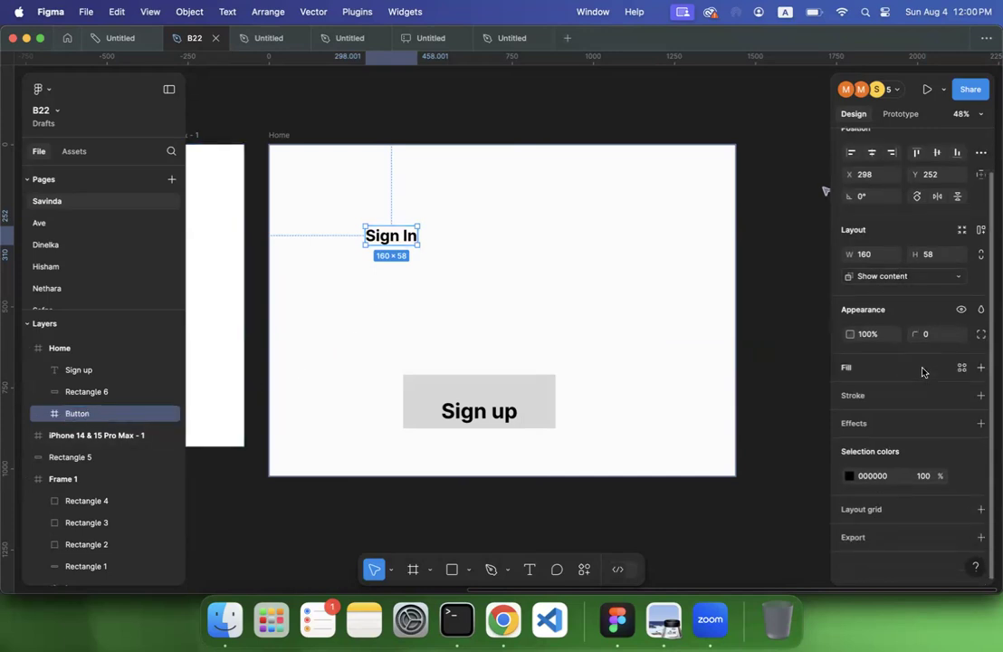
{"action": "left_click", "coordinate": [979, 368]}
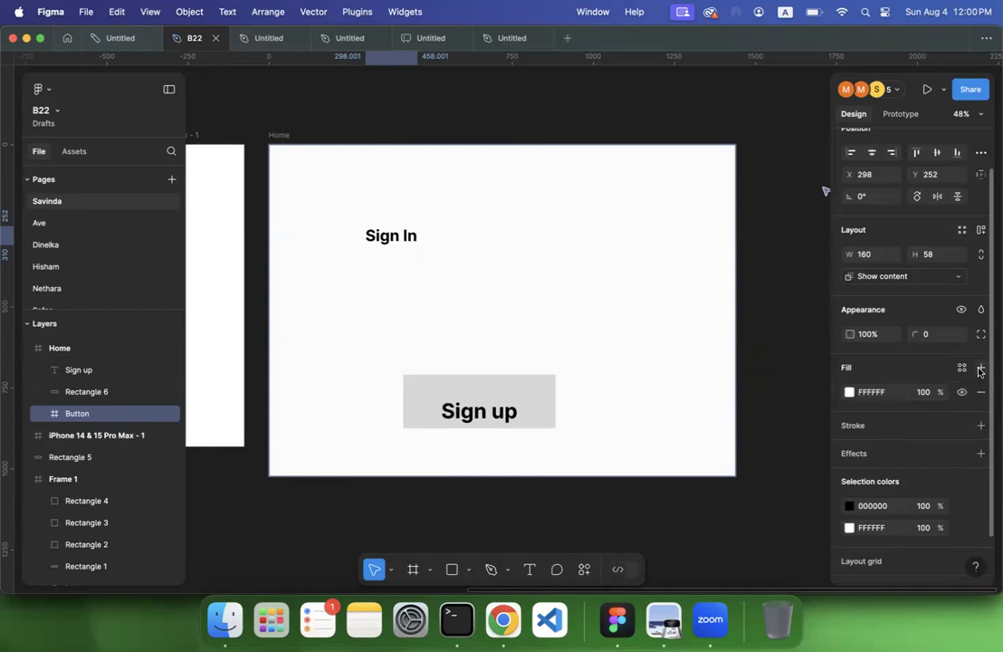
{"action": "left_click", "coordinate": [849, 391]}
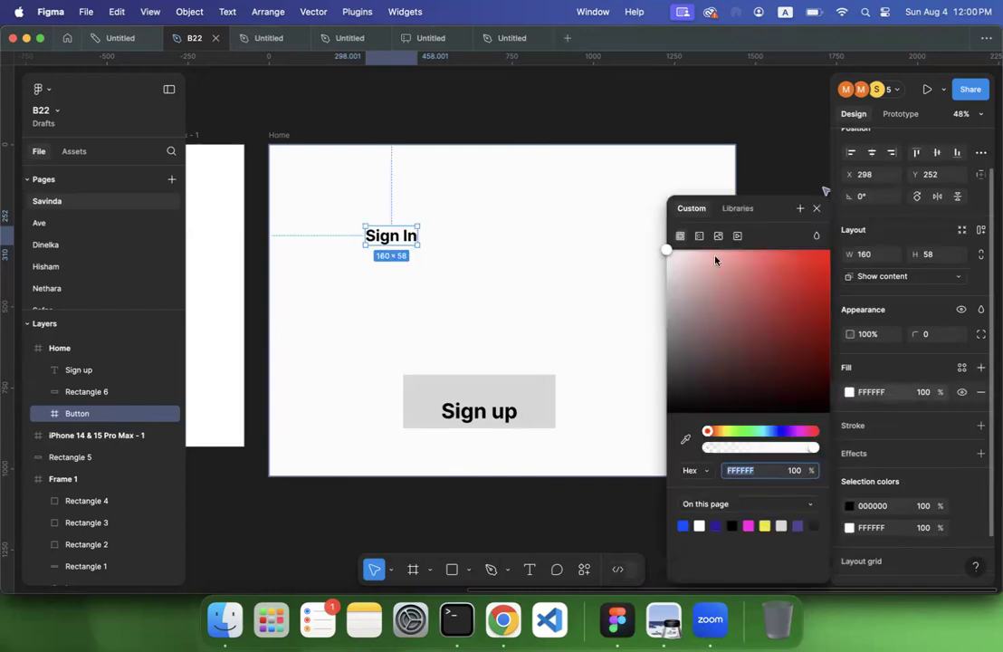
{"action": "left_click", "coordinate": [699, 236]}
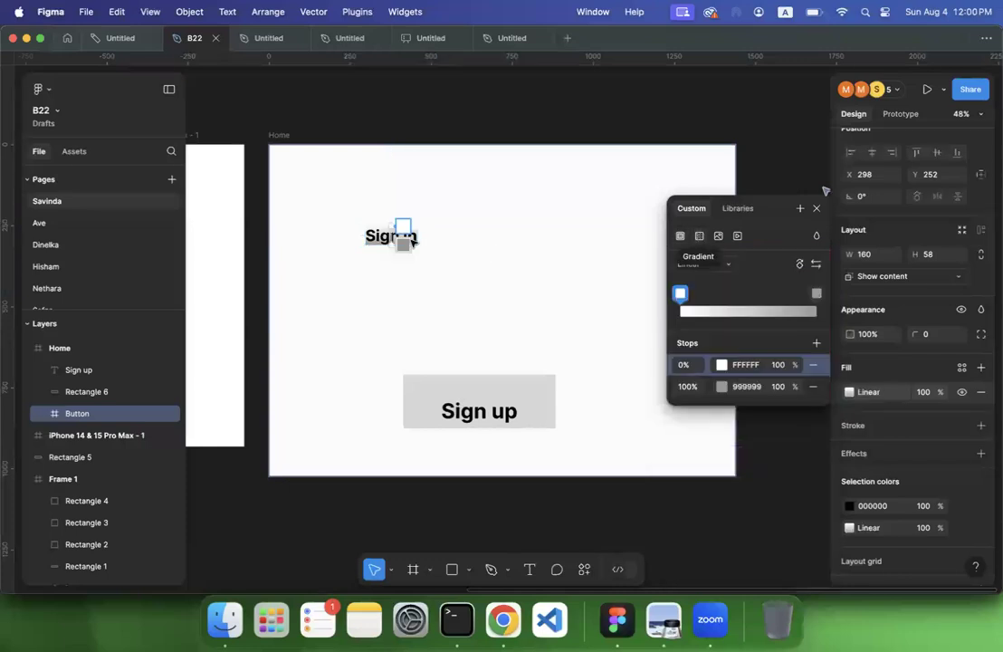
Step: Orient the Button gradient horizontally, with the grey stop at the frame's left edge and the white stop near its right edge
{"action": "mouse_move", "coordinate": [388, 243]}
{"action": "left_mouse_down"}
{"action": "mouse_move", "coordinate": [351, 236]}
{"action": "mouse_move", "coordinate": [387, 235]}
{"action": "left_mouse_up"}
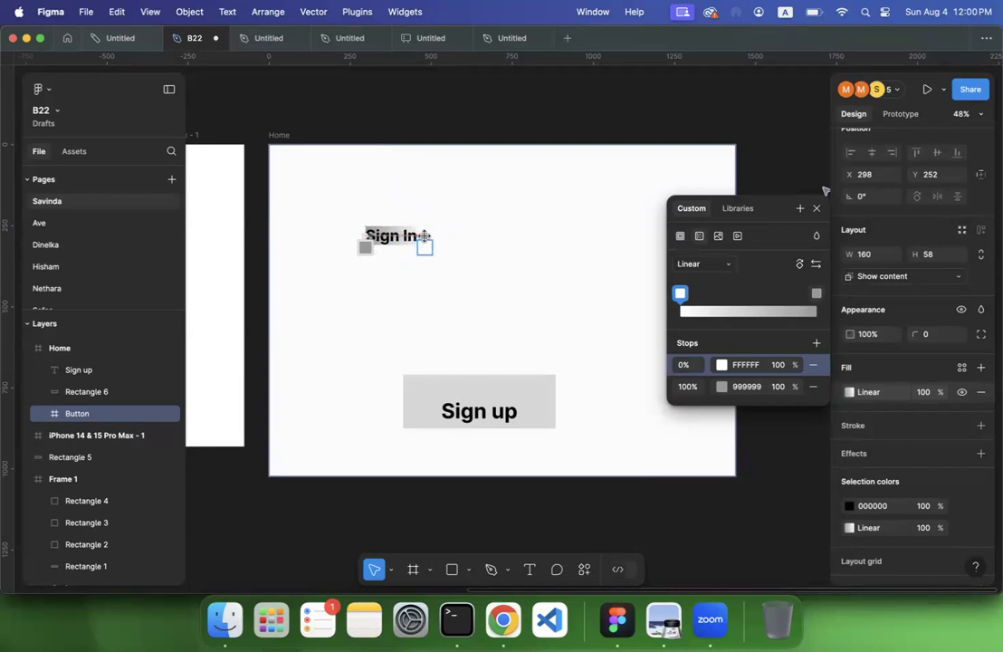
{"action": "scroll", "coordinate": [377, 237], "scroll_direction": "up", "scroll_amount": 5}
{"action": "scroll", "coordinate": [377, 237], "scroll_direction": "up", "scroll_amount": 2}
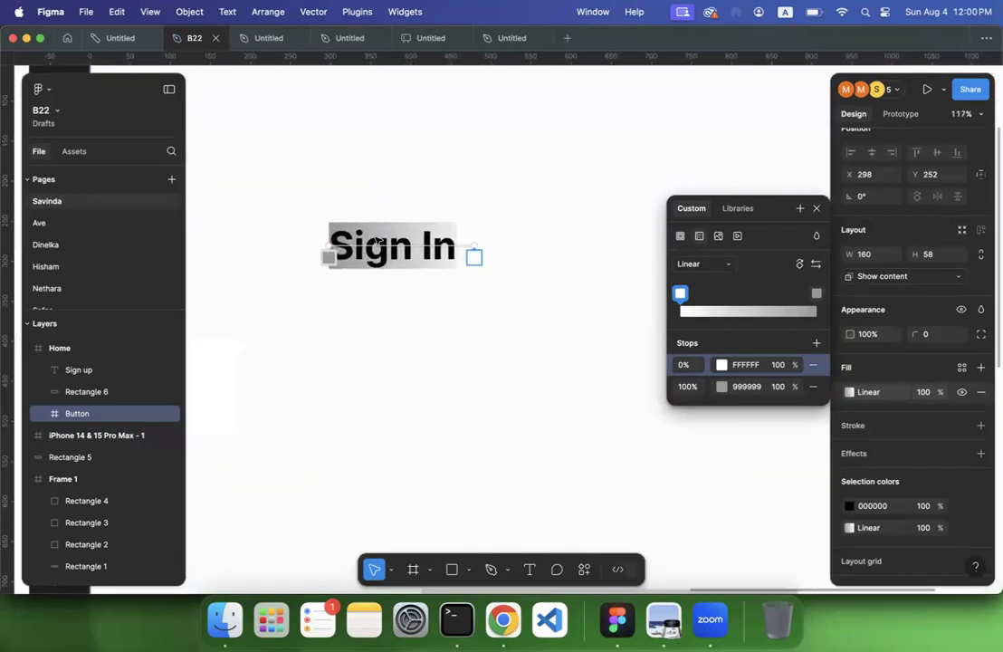
{"action": "left_click_drag", "start_coordinate": [480, 256], "coordinate": [462, 255]}
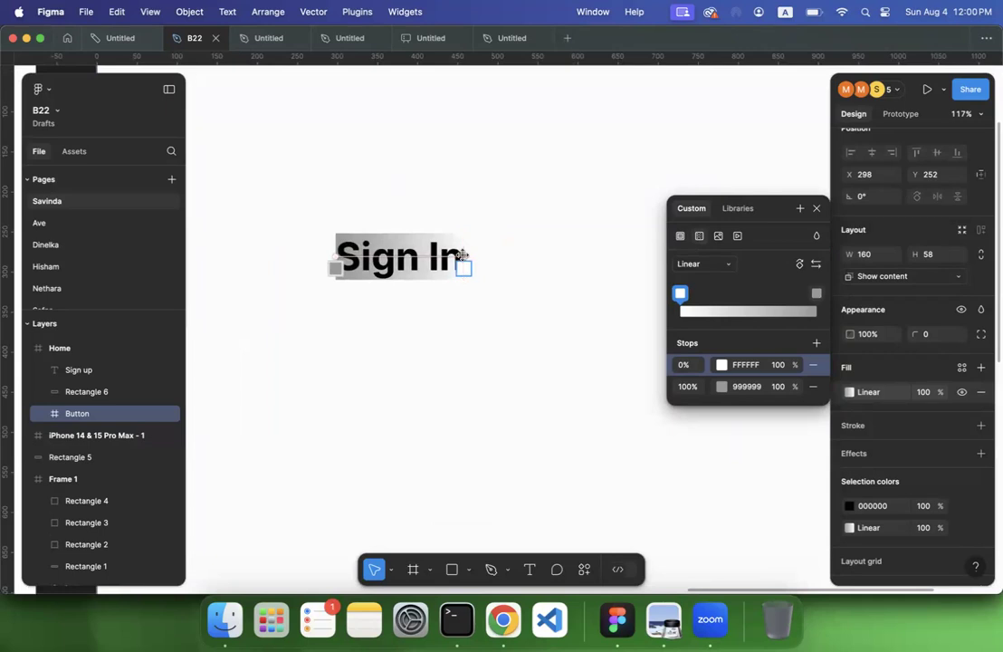
Step: Recolour the Button gradient with dark blue 2D1596 for the 0% stop and bright blue 004DFF for the 100% stop
{"action": "left_click", "coordinate": [722, 366]}
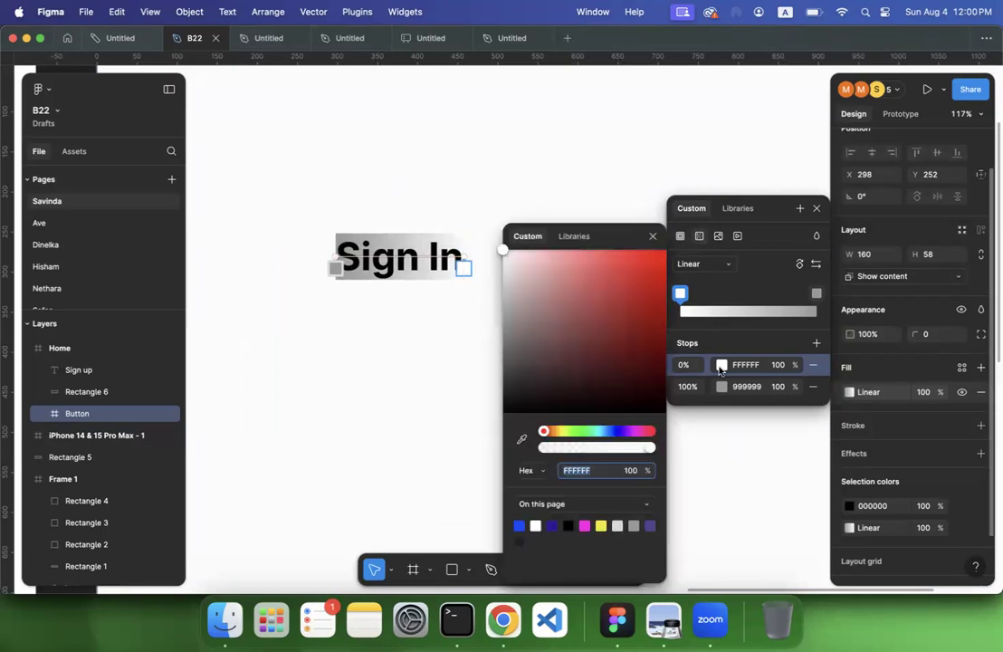
{"action": "left_click", "coordinate": [553, 525]}
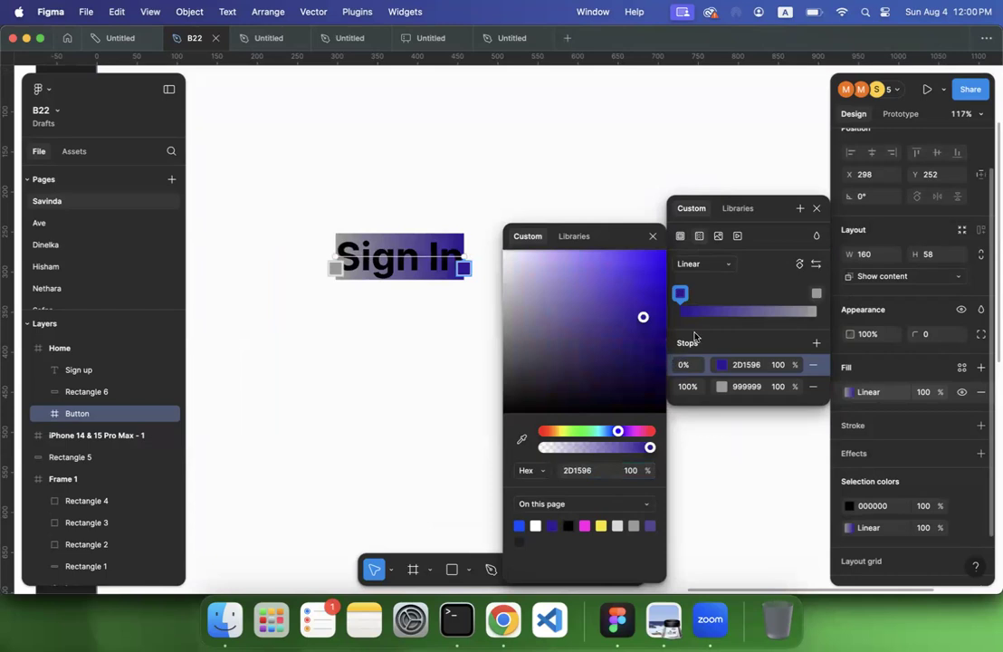
{"action": "left_click", "coordinate": [815, 293]}
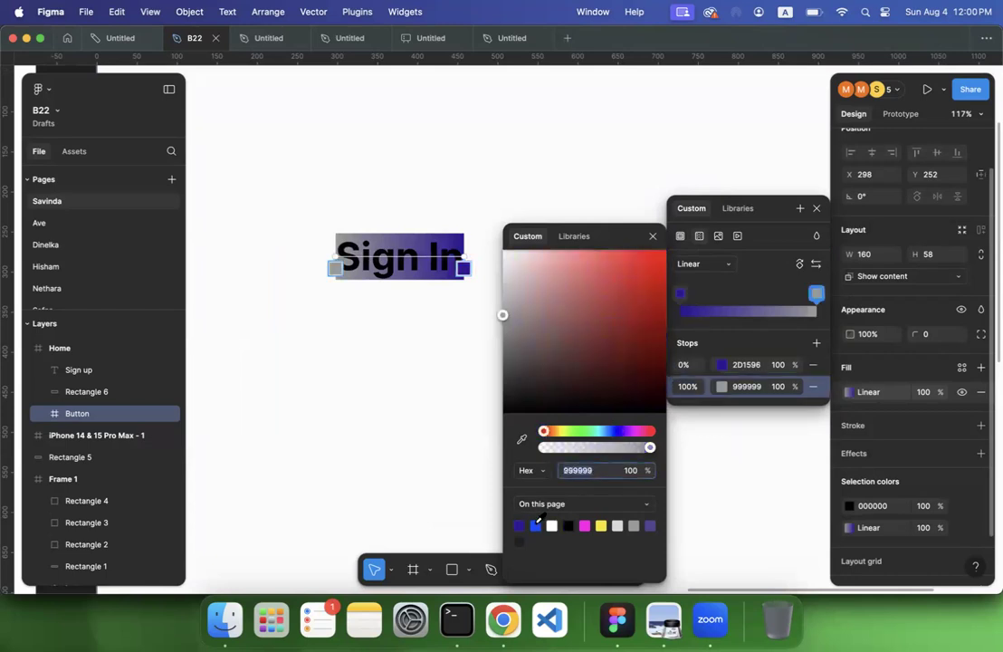
{"action": "left_click", "coordinate": [537, 524]}
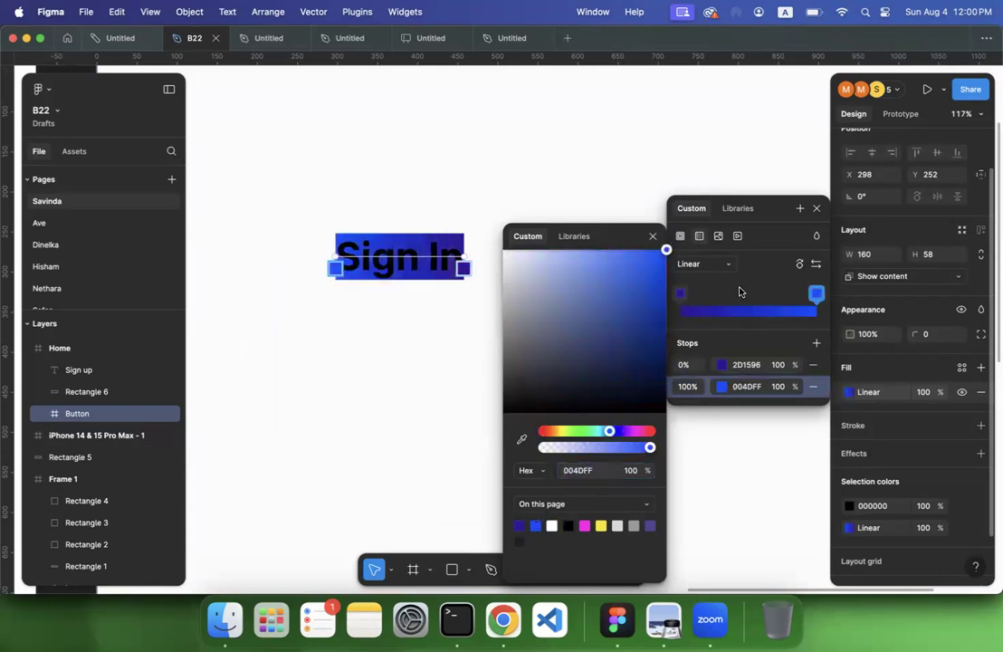
{"action": "left_click", "coordinate": [441, 346]}
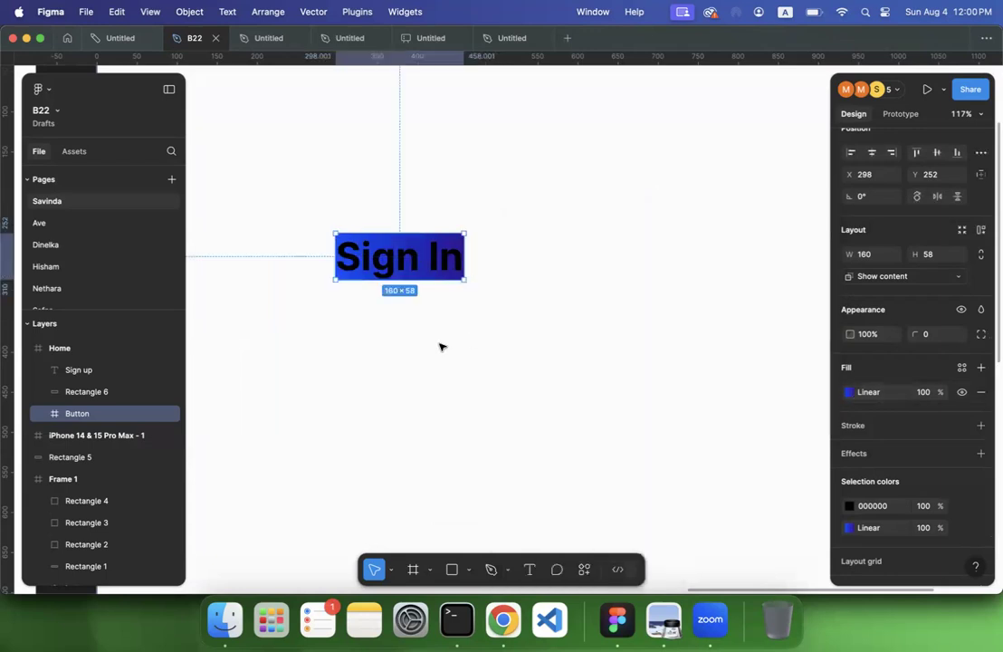
{"action": "left_click", "coordinate": [453, 333]}
Step: Set the fill of the Sign In text inside the Button frame to white, FFFFFF
{"action": "scroll", "coordinate": [477, 311], "scroll_direction": "down", "scroll_amount": 5}
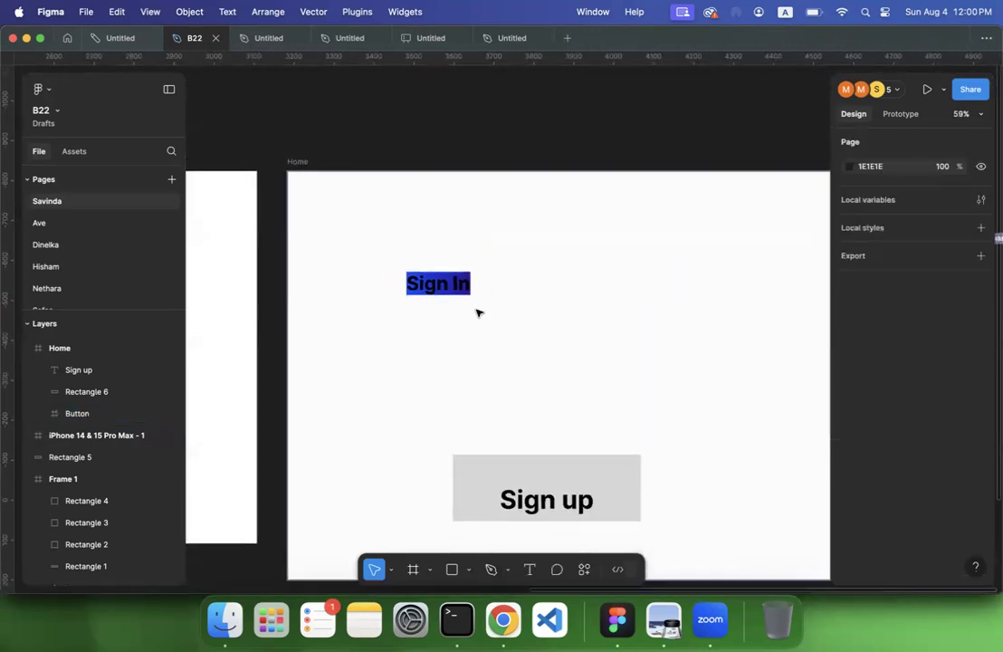
{"action": "left_click", "coordinate": [442, 292]}
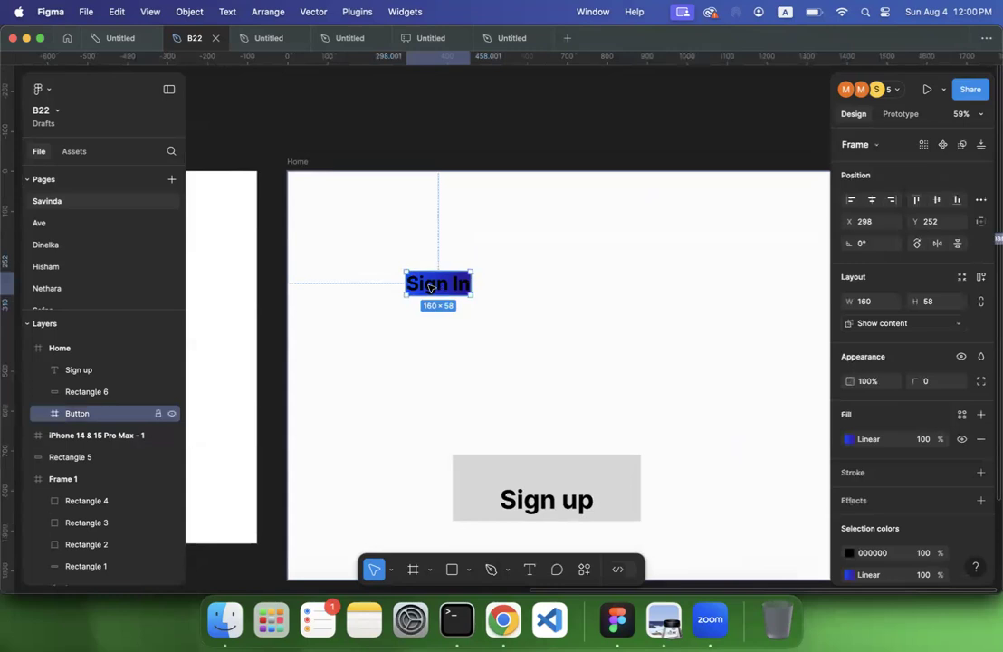
{"action": "double_click", "coordinate": [431, 287]}
{"action": "scroll", "coordinate": [969, 457], "scroll_direction": "down", "scroll_amount": 3}
{"action": "left_click", "coordinate": [881, 450]}
{"action": "type", "text": "ffffff"}
{"action": "key", "text": "Return"}
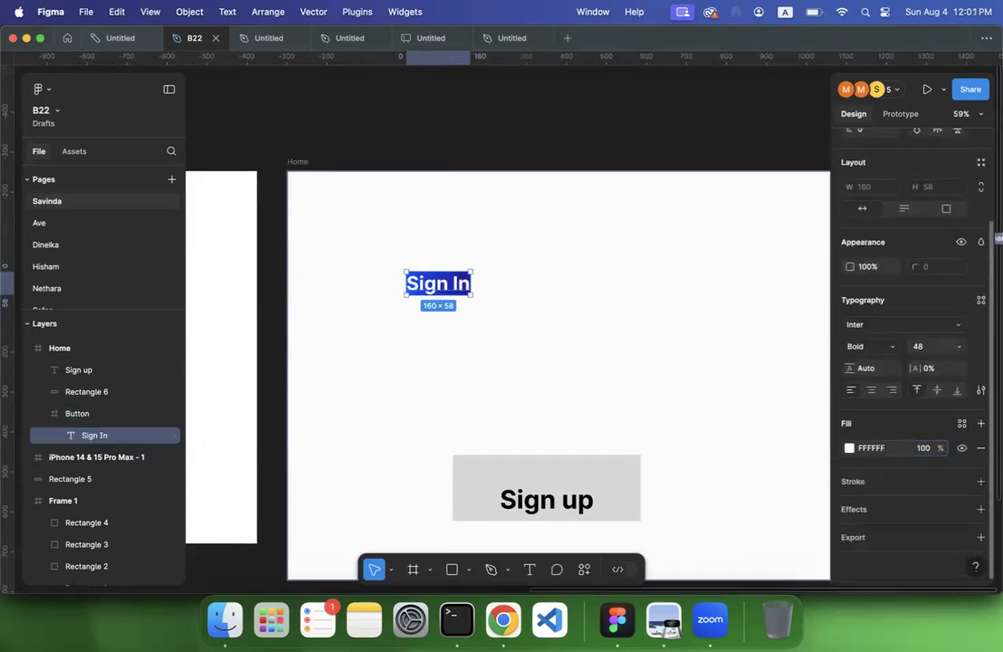
{"action": "left_click", "coordinate": [513, 337]}
{"action": "scroll", "coordinate": [466, 336], "scroll_direction": "up", "scroll_amount": 5}
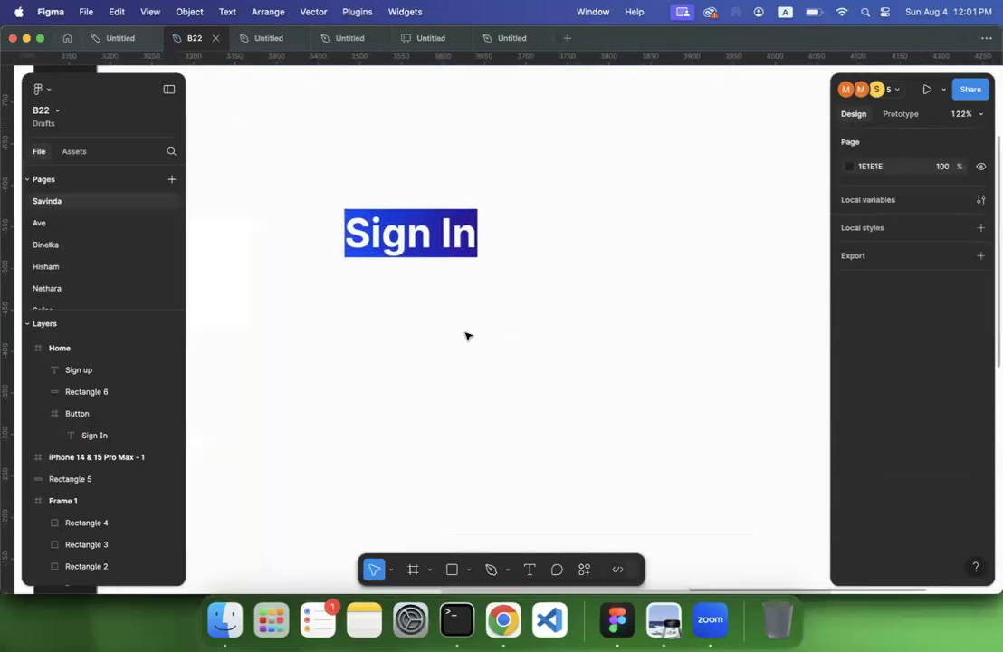
{"action": "left_click", "coordinate": [409, 265]}
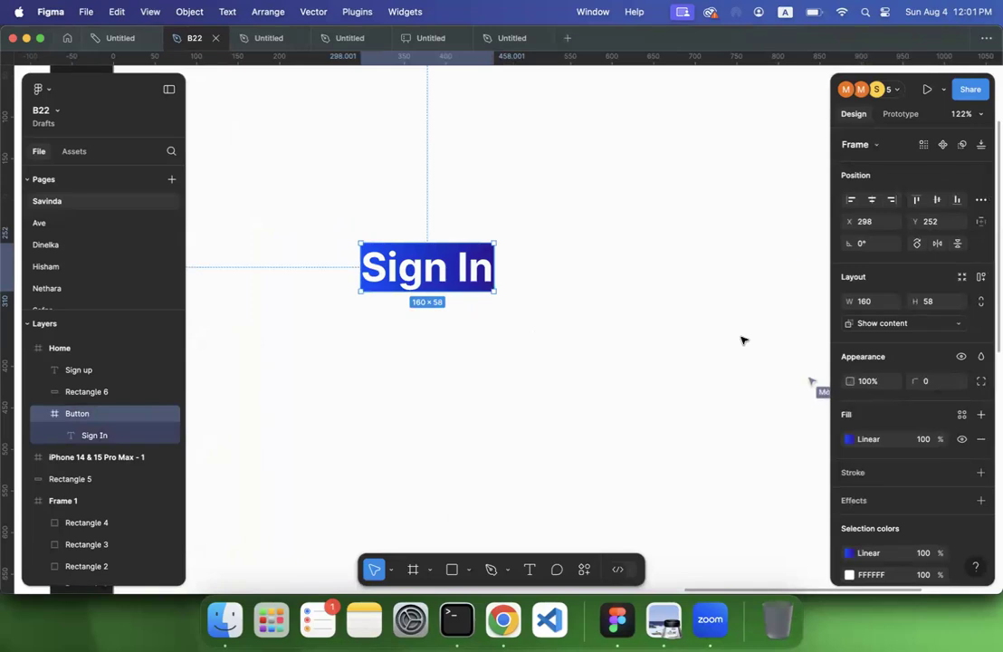
{"action": "double_click", "coordinate": [439, 281]}
{"action": "left_click", "coordinate": [393, 390]}
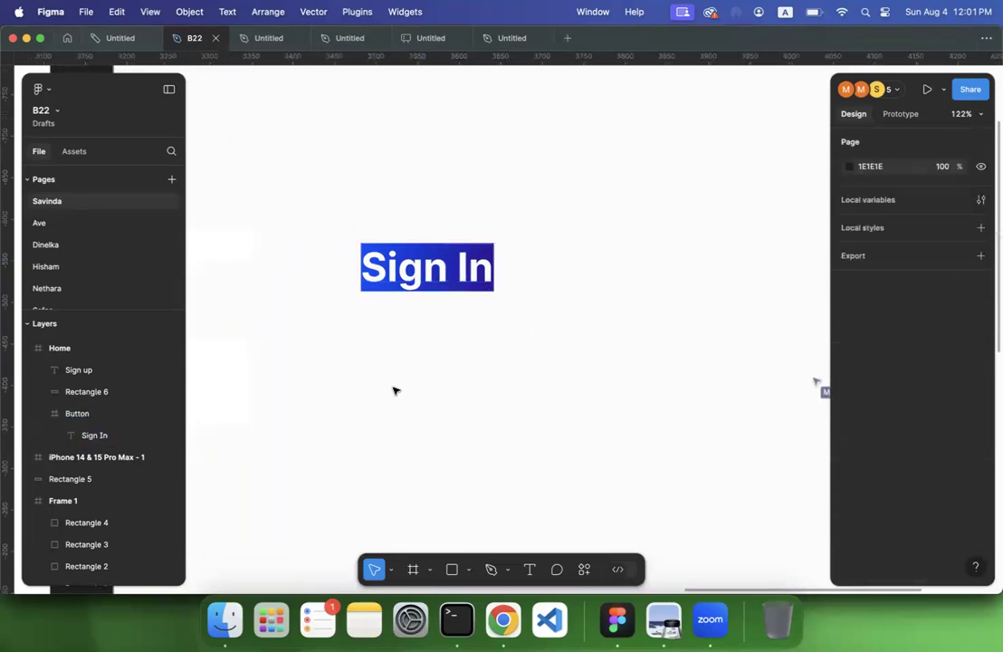
{"action": "scroll", "coordinate": [394, 391], "scroll_direction": "down", "scroll_amount": 5}
{"action": "scroll", "coordinate": [394, 391], "scroll_direction": "down", "scroll_amount": 3}
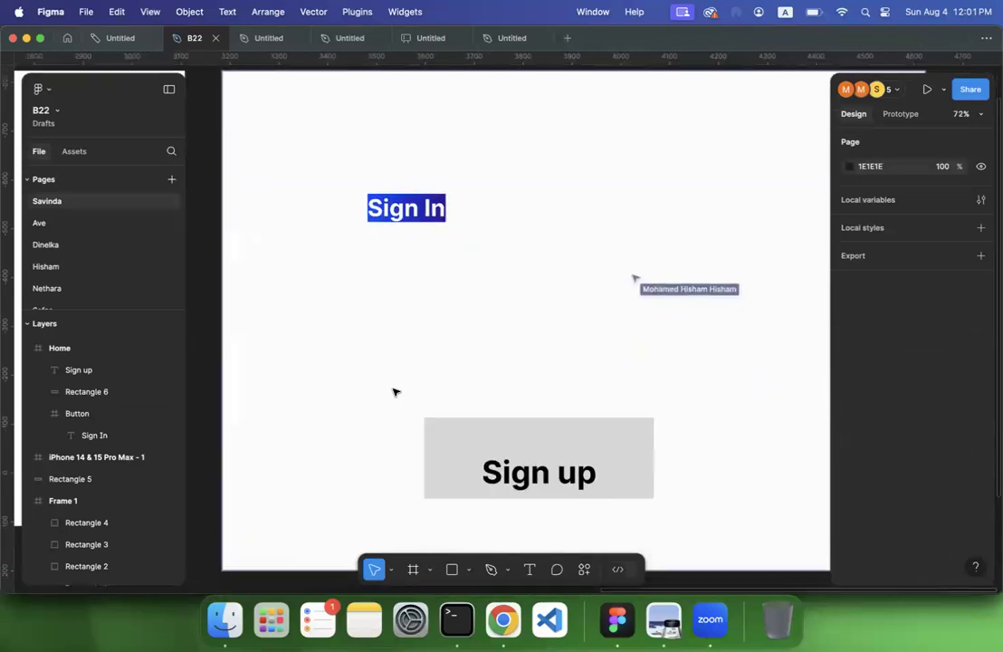
{"action": "left_click", "coordinate": [405, 197]}
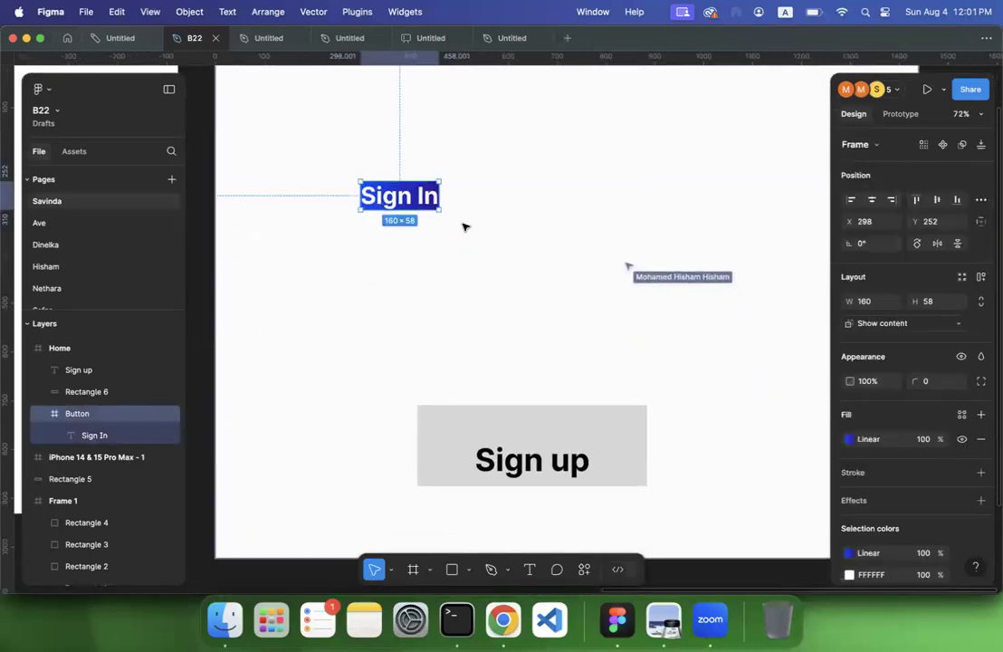
{"action": "left_click", "coordinate": [386, 200]}
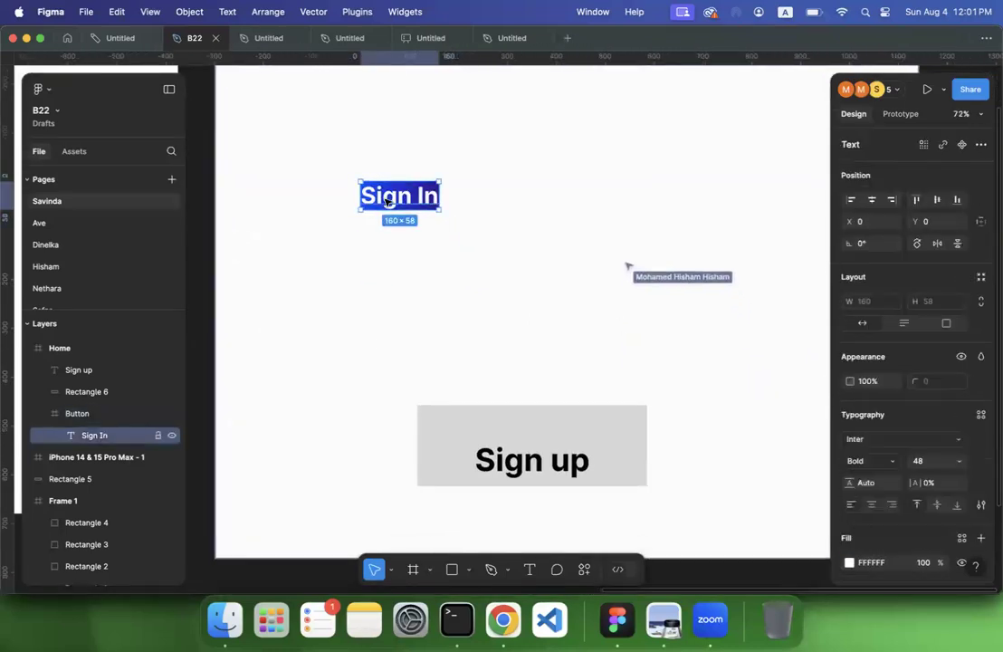
{"action": "left_click", "coordinate": [957, 461]}
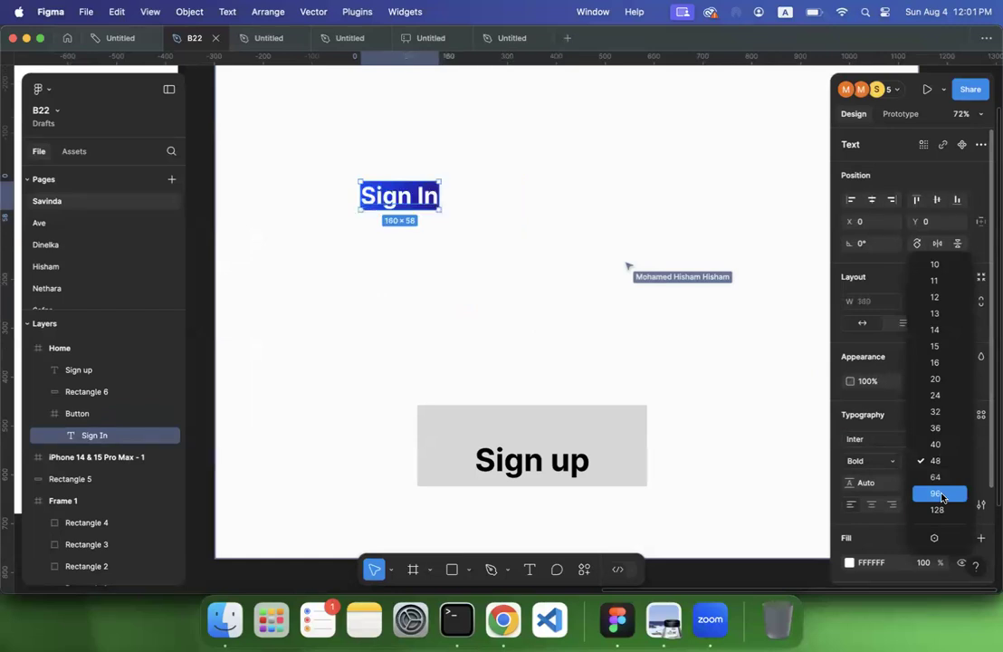
{"action": "left_click", "coordinate": [531, 361]}
Step: Add auto layout to the Button frame around the Sign In text
{"action": "left_click", "coordinate": [433, 199]}
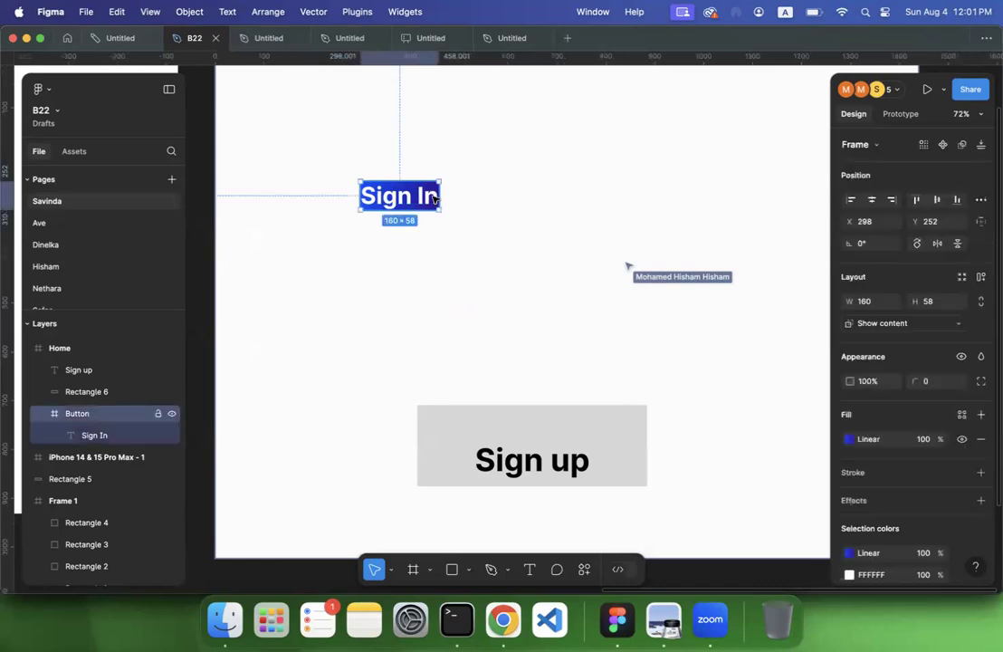
{"action": "left_click", "coordinate": [981, 280]}
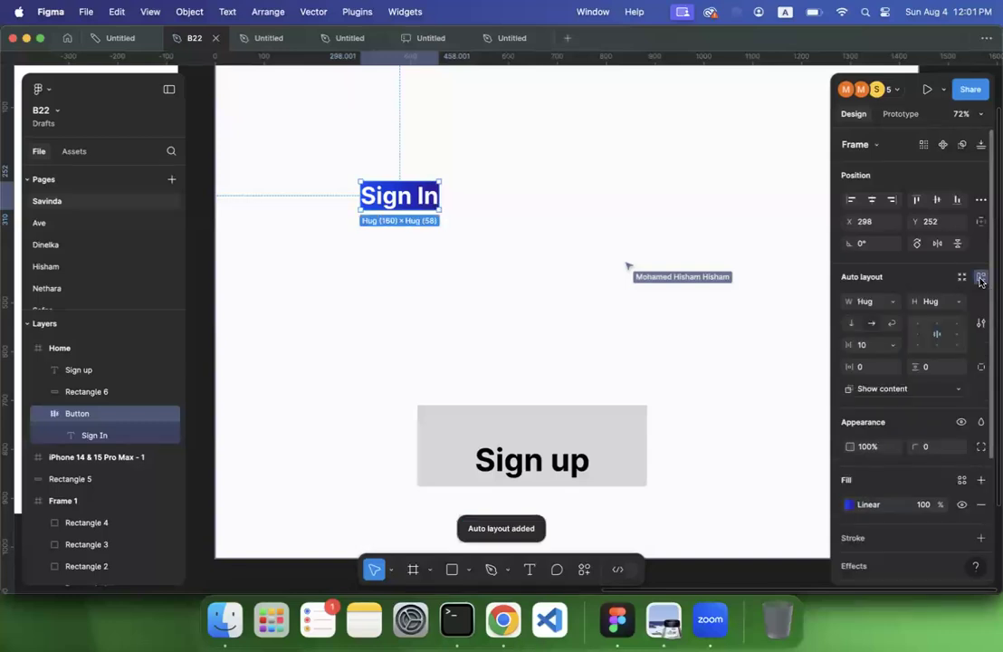
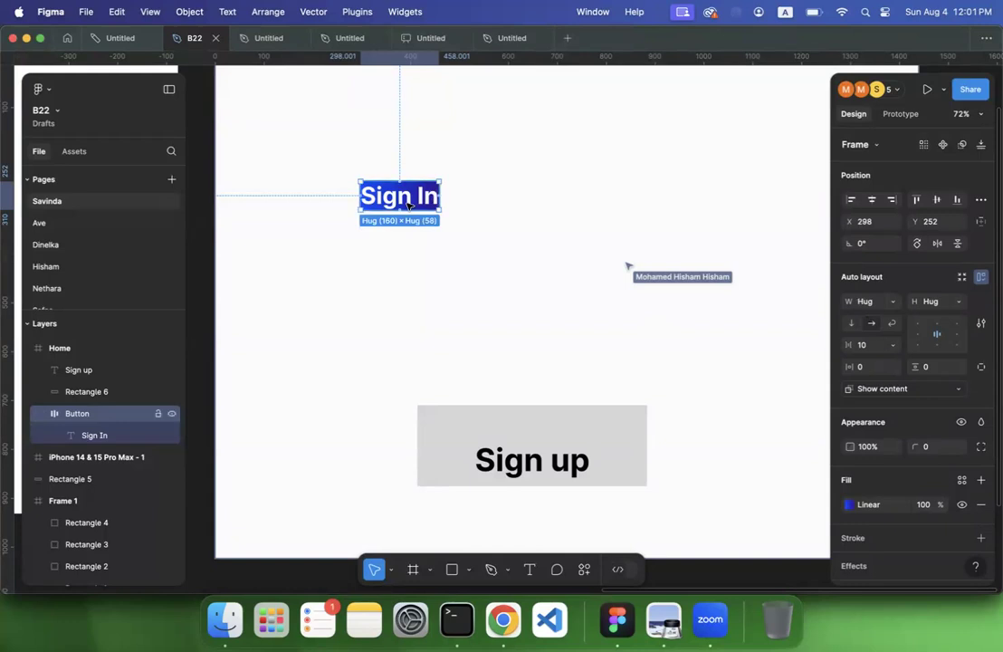
Step: Replace the Sign In text with the filler "sadasdfasfsafasfhsdfkjhsfk" and preview it at font size 40
{"action": "double_click", "coordinate": [408, 206]}
{"action": "double_click", "coordinate": [399, 203]}
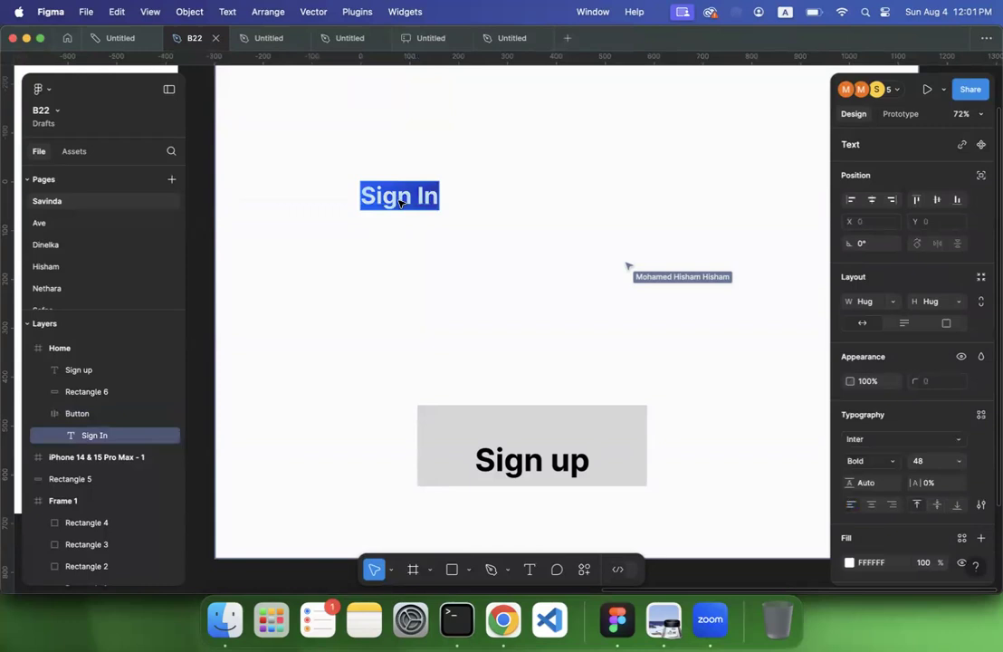
{"action": "type", "text": "sadasdfasfsafasf"}
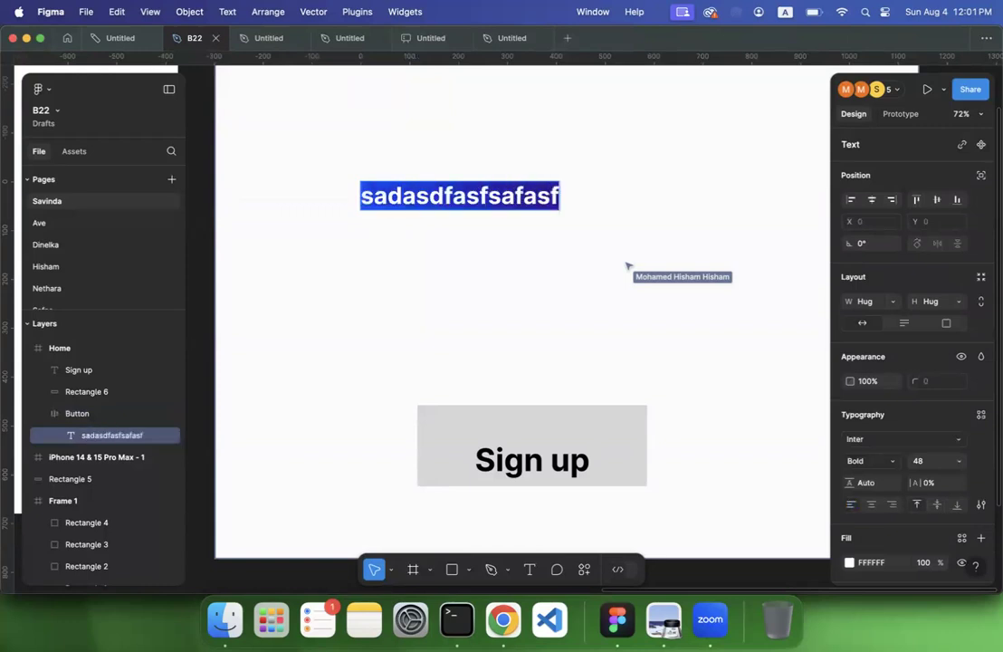
{"action": "type", "text": "hsdfkjhsfk"}
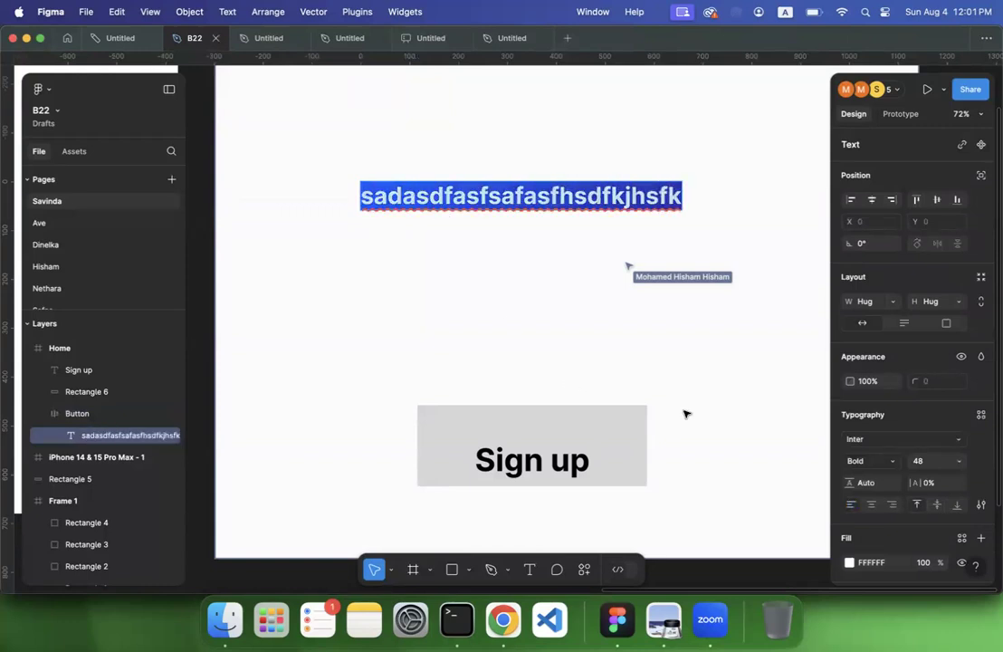
{"action": "left_click", "coordinate": [961, 463]}
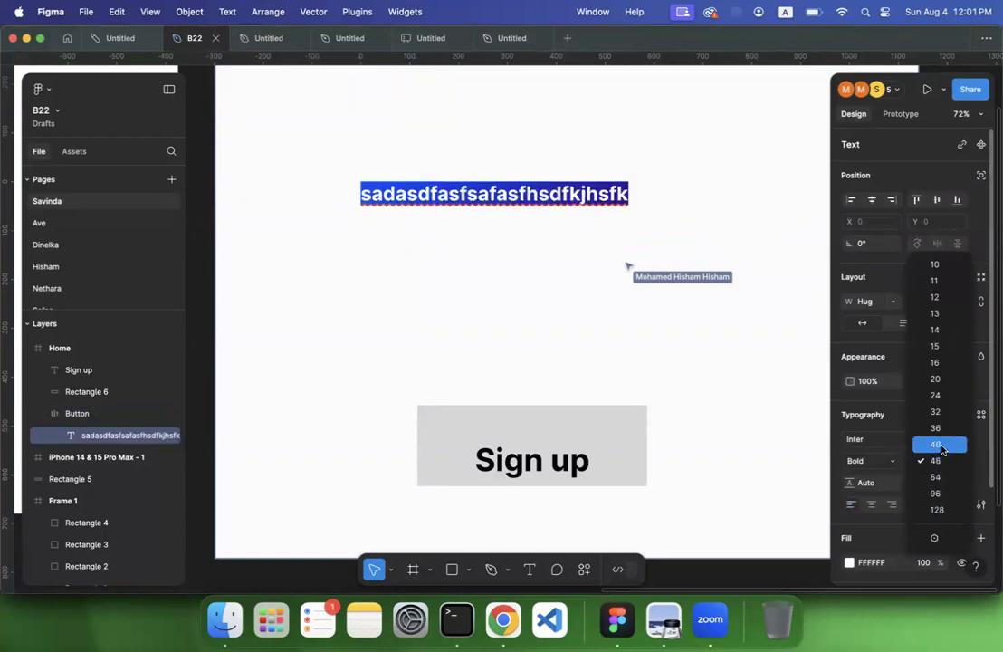
Step: Undo the filler text to bring back the Sign In wording in the Button frame
{"action": "key", "text": "super+z"}
{"action": "key", "text": "super+z"}
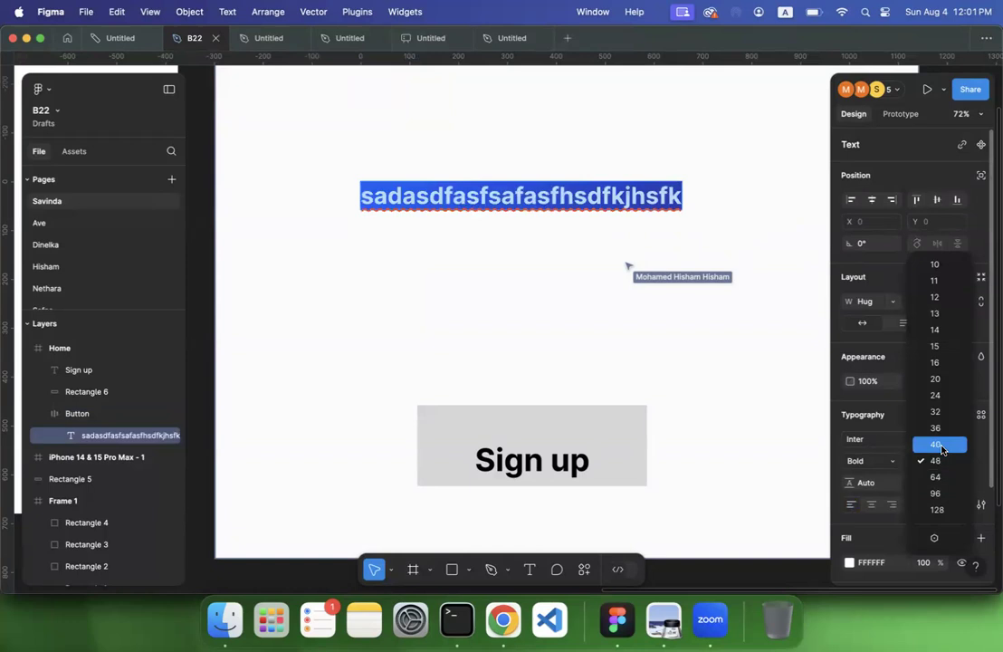
{"action": "key", "text": "super+z"}
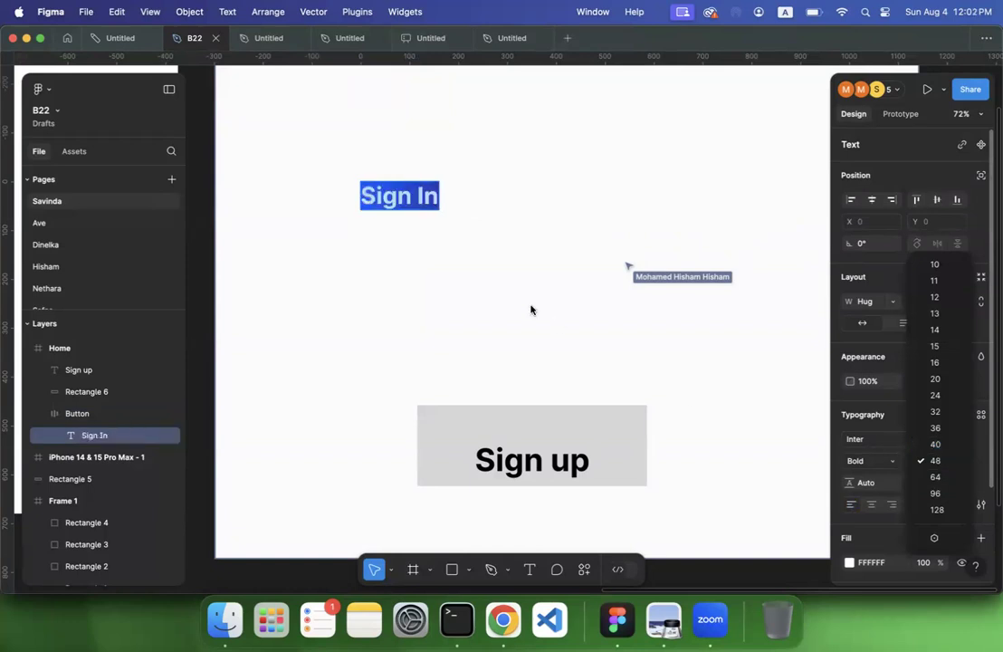
{"action": "left_click", "coordinate": [532, 308]}
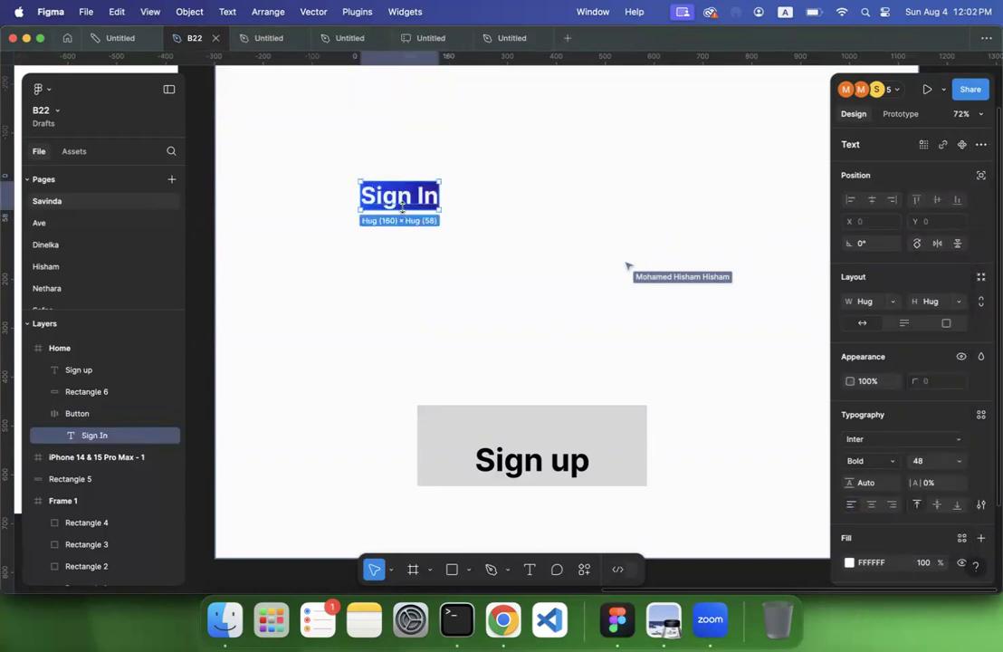
{"action": "left_click", "coordinate": [444, 273]}
{"action": "left_click", "coordinate": [509, 459]}
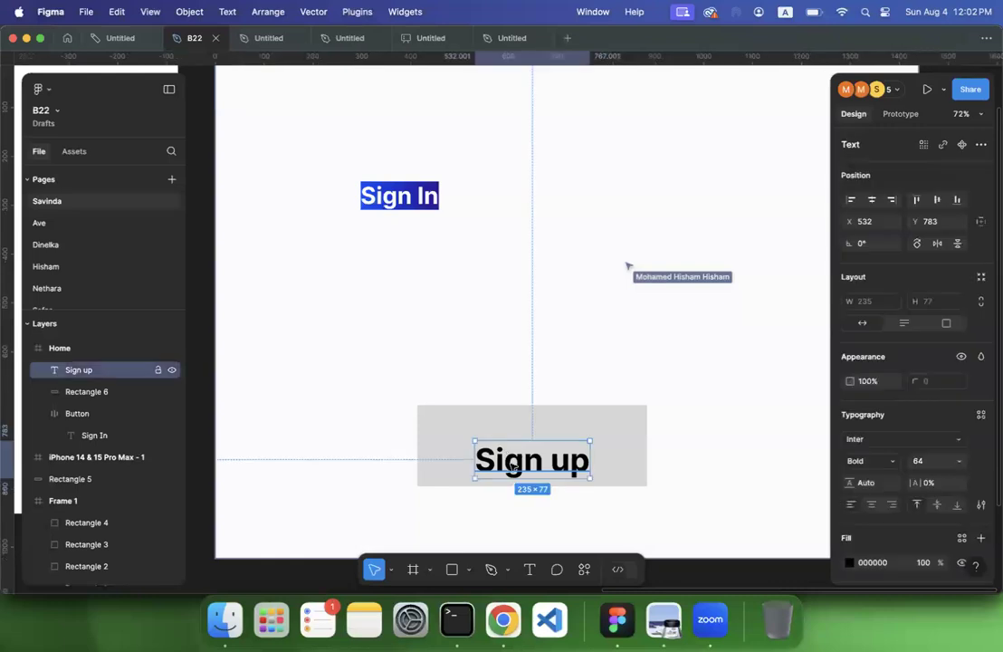
{"action": "double_click", "coordinate": [511, 466]}
{"action": "left_click", "coordinate": [958, 461]}
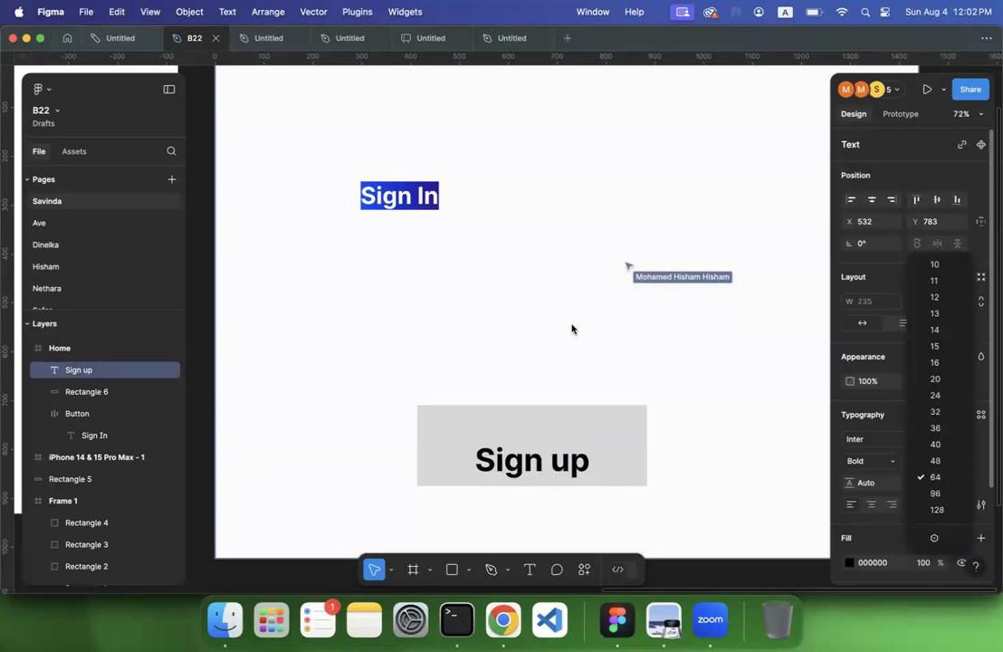
{"action": "left_click", "coordinate": [336, 172]}
Step: Change the wording of the Sign In text in the Button frame to "Buy Now"
{"action": "left_click", "coordinate": [399, 196]}
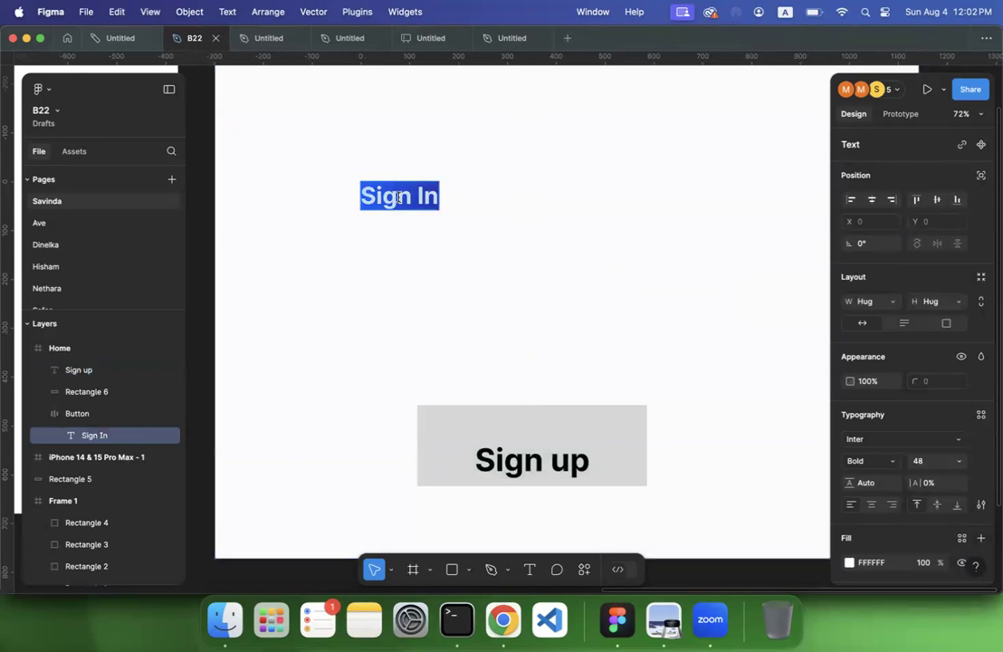
{"action": "type", "text": "Buy Now"}
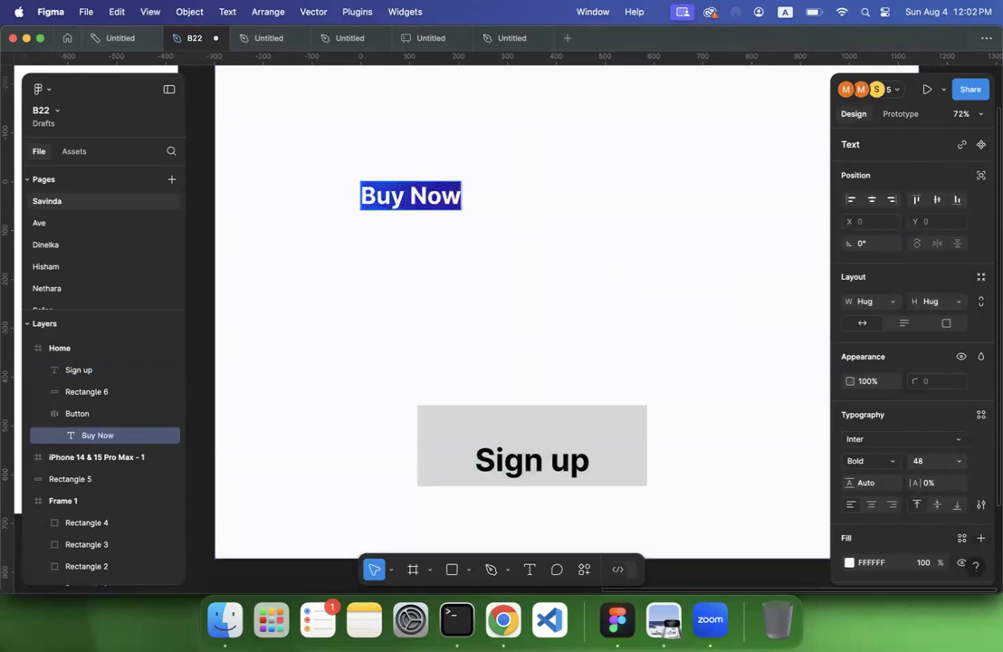
{"action": "key", "text": "Escape"}
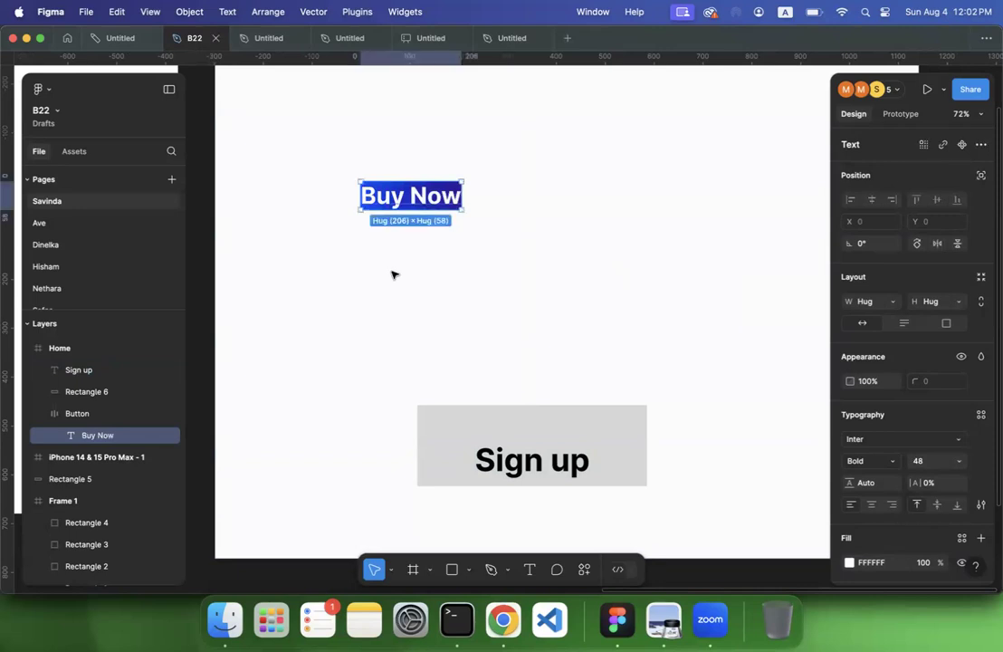
{"action": "left_click", "coordinate": [415, 278]}
Step: Set the Button frame's padding to 30 horizontal and 15 vertical, and round its corners with a radius of 15
{"action": "left_click", "coordinate": [443, 194]}
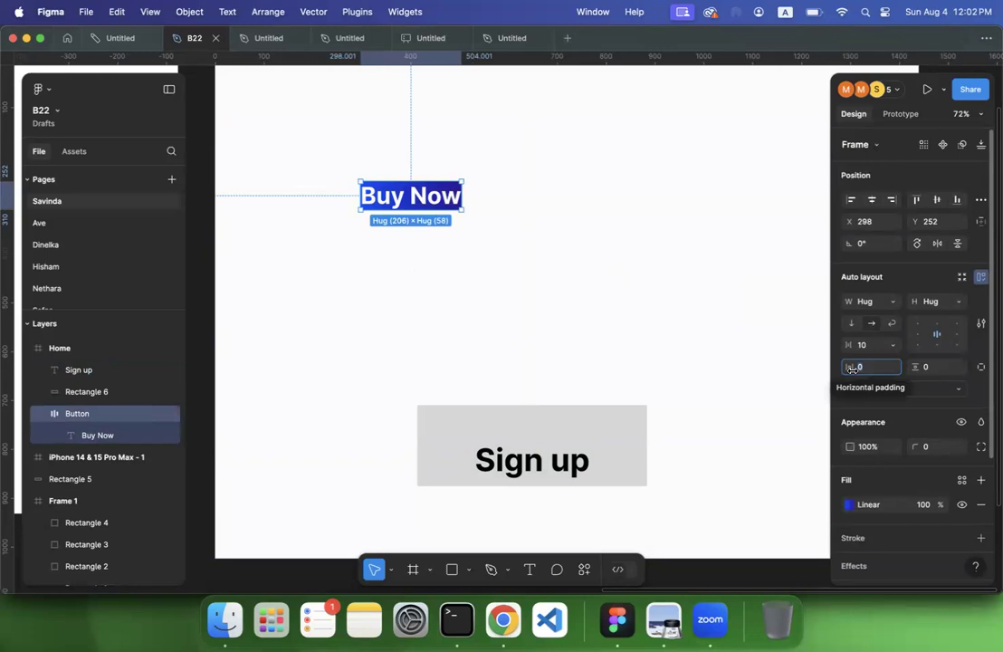
{"action": "type", "text": "30"}
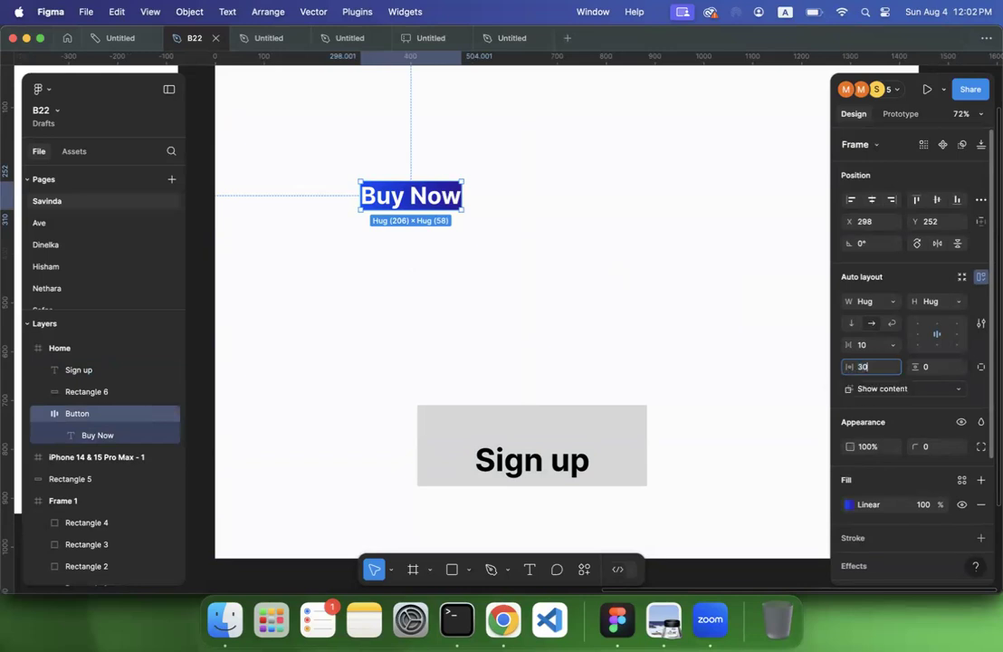
{"action": "key", "text": "Return"}
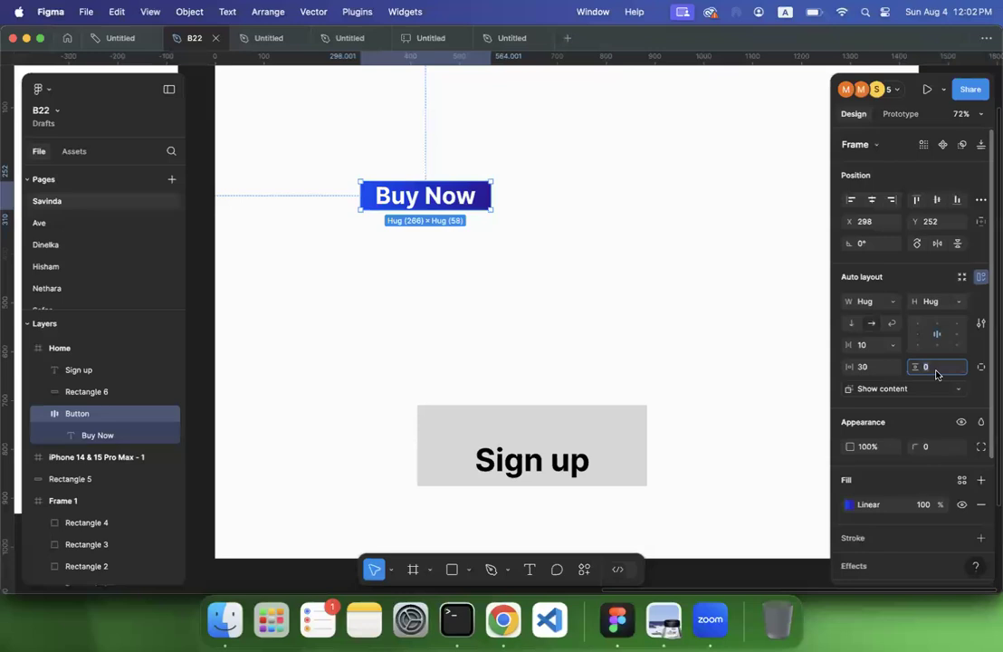
{"action": "type", "text": "15"}
{"action": "key", "text": "Return"}
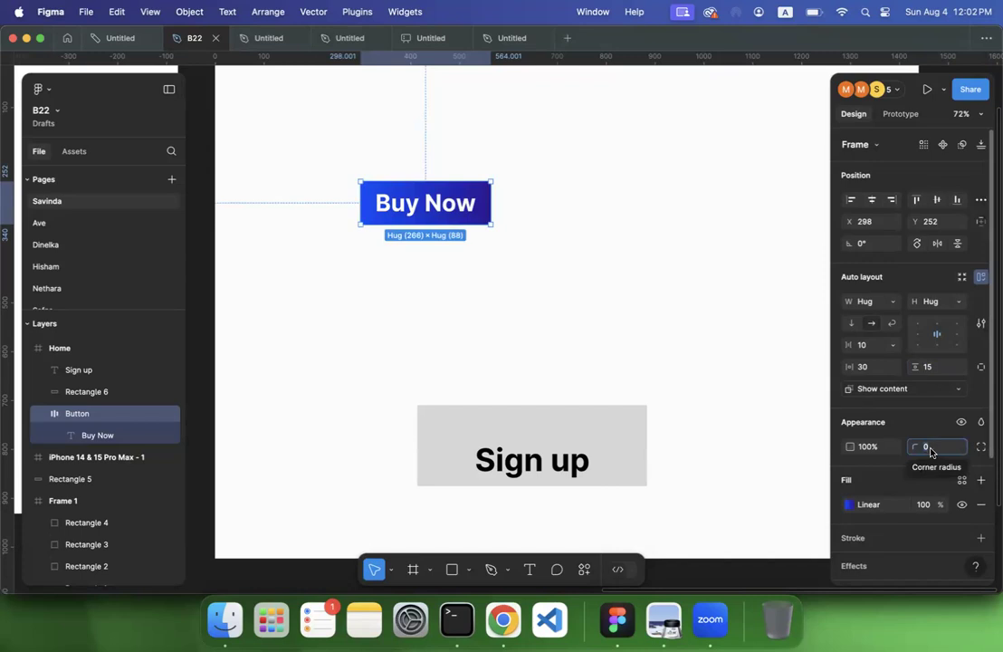
{"action": "type", "text": "15"}
{"action": "key", "text": "Return"}
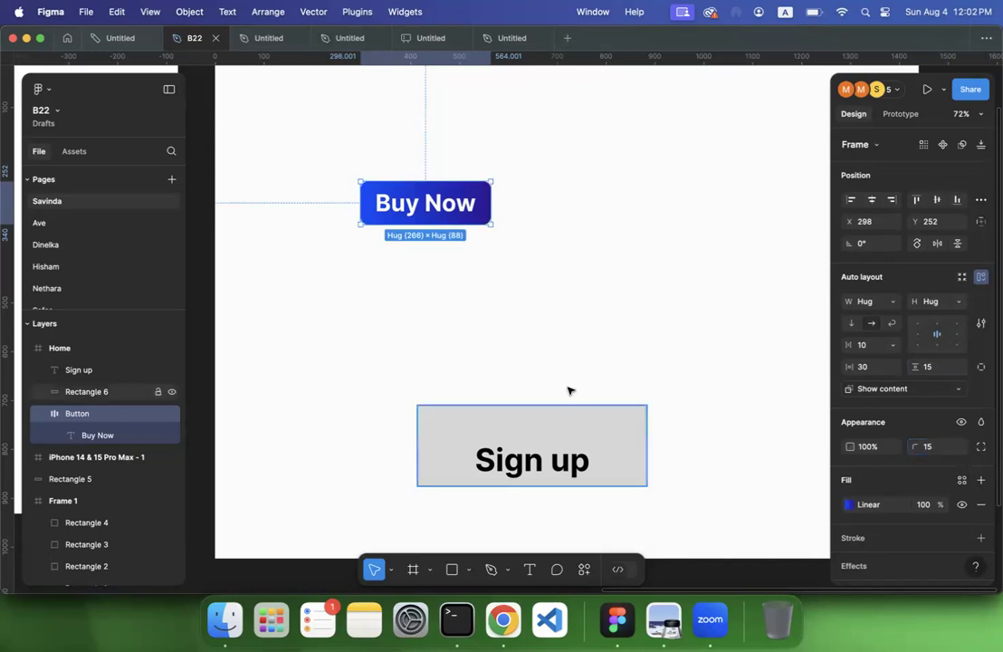
Step: Move the Buy Now button within the Home frame to X 595, Y 358
{"action": "left_click", "coordinate": [486, 319]}
{"action": "left_click", "coordinate": [458, 210]}
{"action": "scroll", "coordinate": [913, 258], "scroll_direction": "down", "scroll_amount": 1}
{"action": "scroll", "coordinate": [912, 258], "scroll_direction": "up", "scroll_amount": 1}
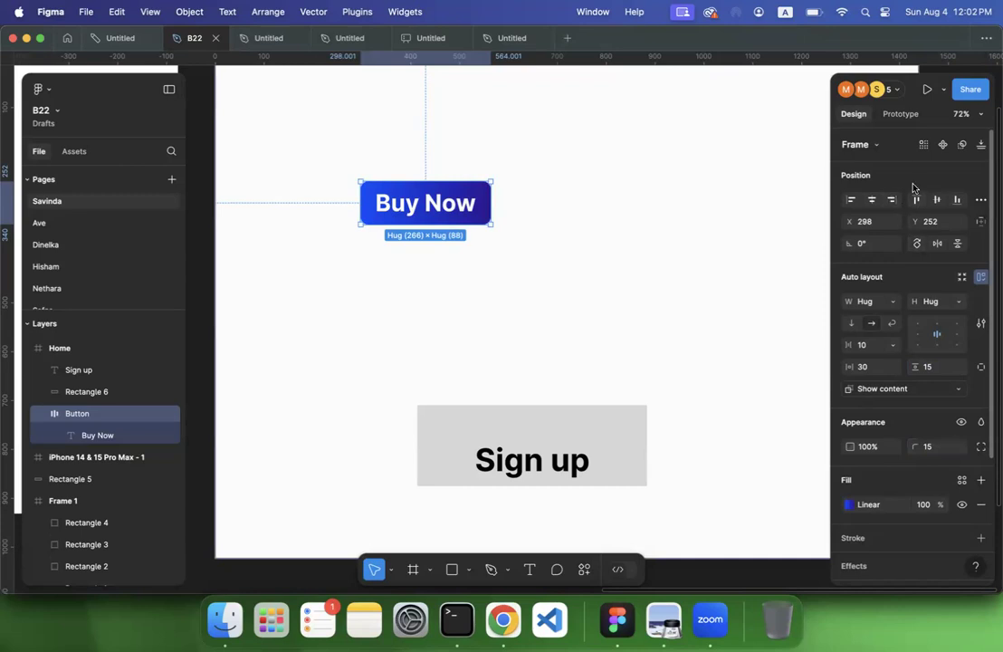
{"action": "scroll", "coordinate": [906, 169], "scroll_direction": "down", "scroll_amount": 1}
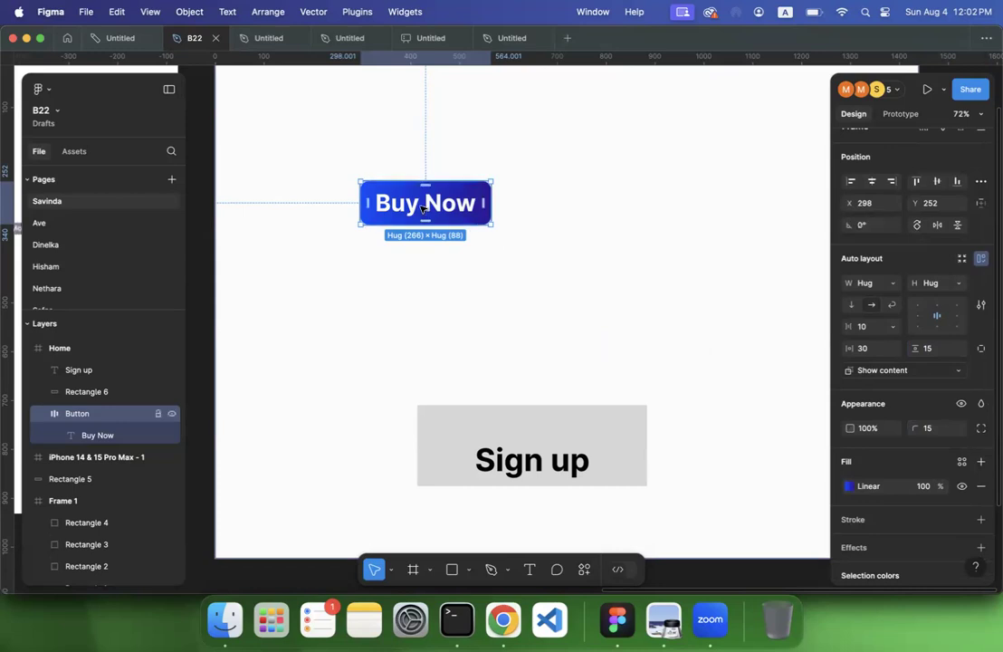
{"action": "left_click_drag", "start_coordinate": [406, 196], "coordinate": [535, 225]}
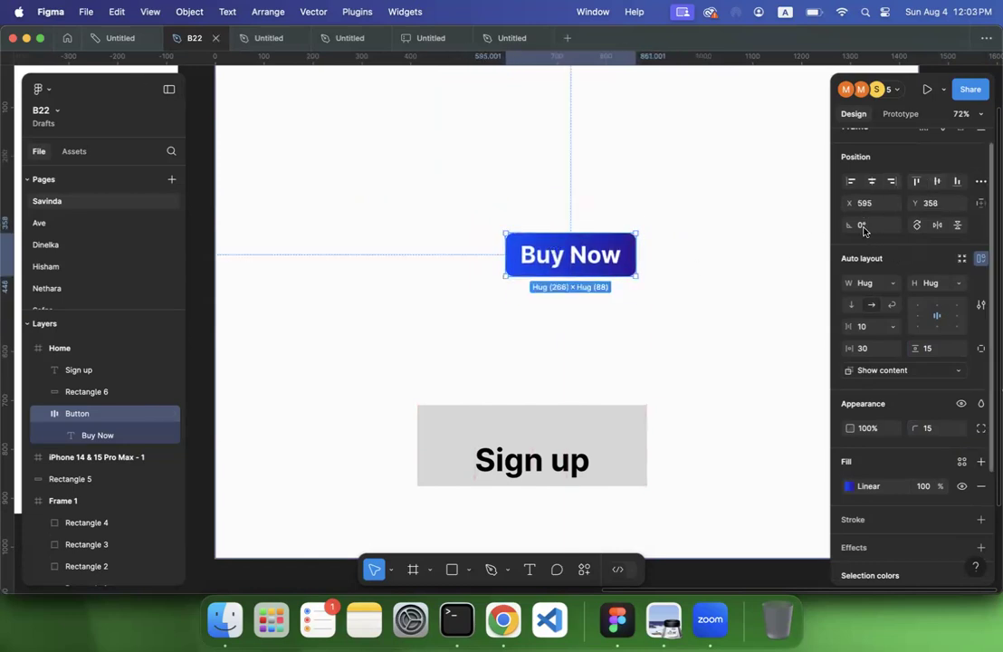
Step: Try the rotation angle, the vertical and horizontal flips, and 90° rotations on the Buy Now button, returning it to 0°
{"action": "mouse_move", "coordinate": [848, 226]}
{"action": "left_mouse_down"}
{"action": "mouse_move", "coordinate": [816, 225]}
{"action": "mouse_move", "coordinate": [849, 225]}
{"action": "left_mouse_up"}
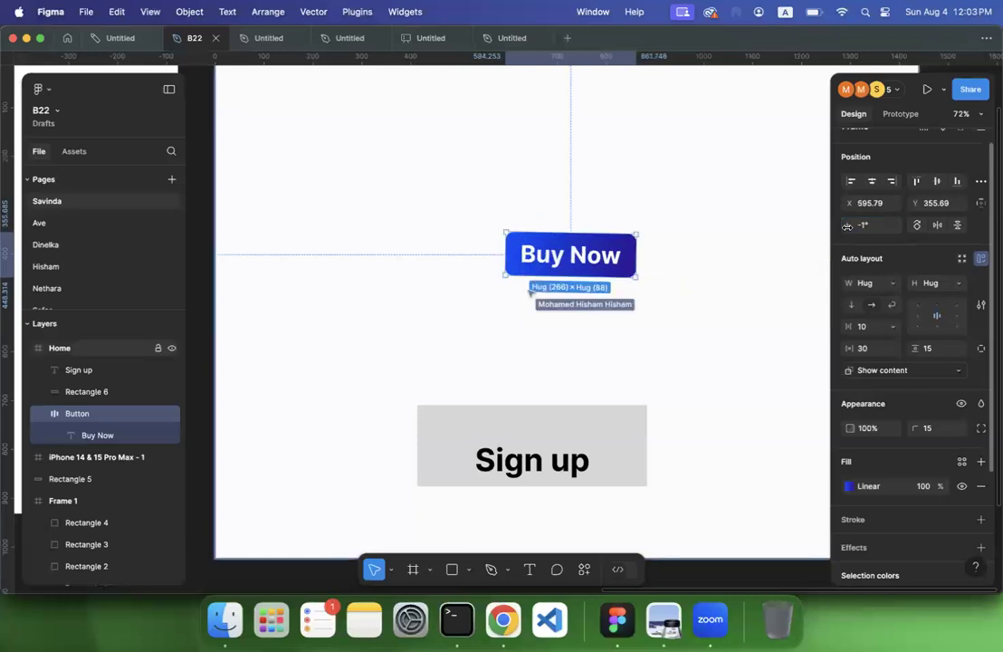
{"action": "left_click", "coordinate": [959, 228]}
{"action": "left_click", "coordinate": [959, 228]}
{"action": "left_click", "coordinate": [936, 225]}
{"action": "left_click", "coordinate": [934, 228]}
{"action": "left_click", "coordinate": [916, 227]}
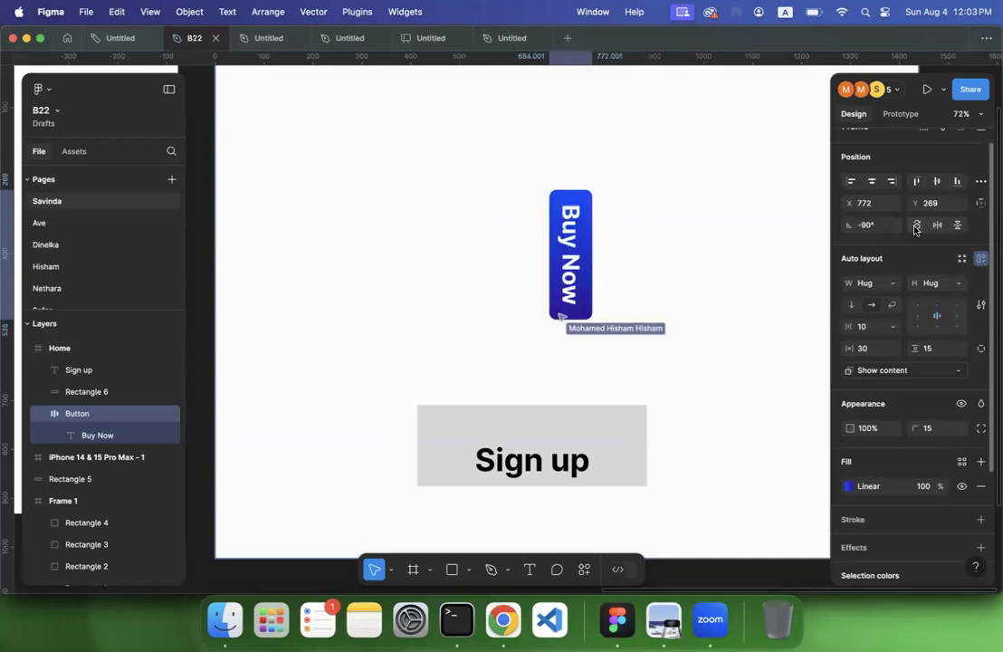
{"action": "left_click", "coordinate": [916, 228]}
{"action": "left_click", "coordinate": [916, 227]}
{"action": "left_click", "coordinate": [916, 227]}
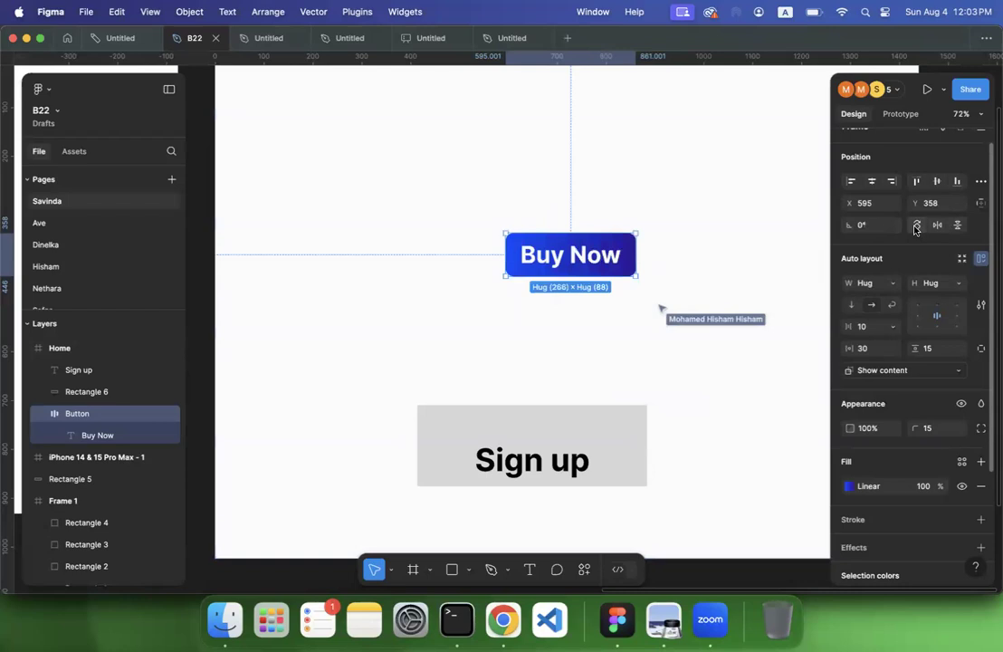
Step: Switch the Button frame's auto layout width from hugging its contents to a fixed width of 266
{"action": "scroll", "coordinate": [896, 308], "scroll_direction": "down", "scroll_amount": 2}
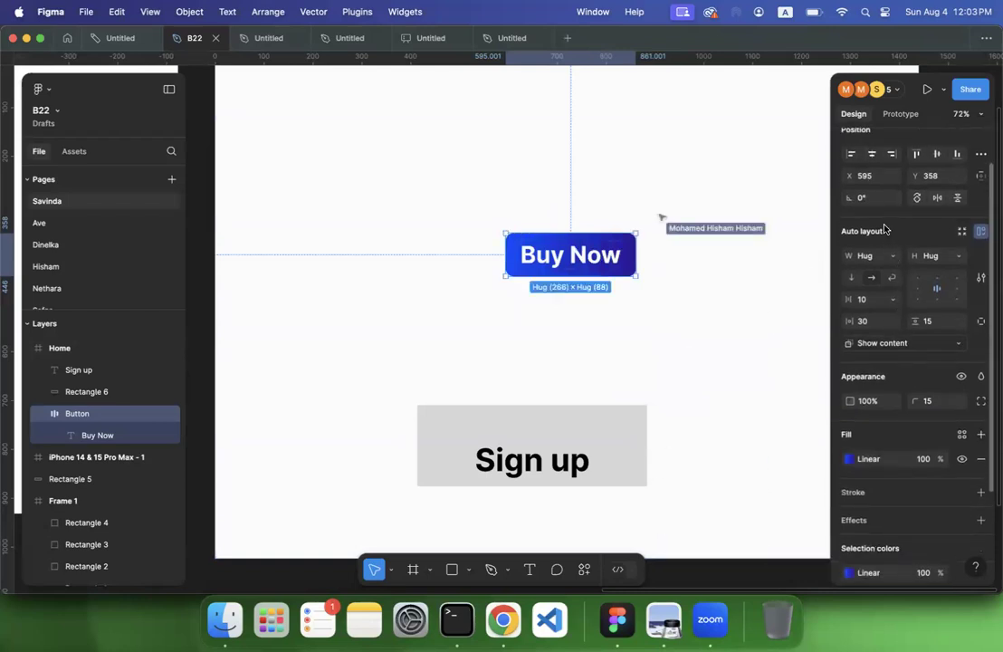
{"action": "scroll", "coordinate": [877, 216], "scroll_direction": "up", "scroll_amount": 2}
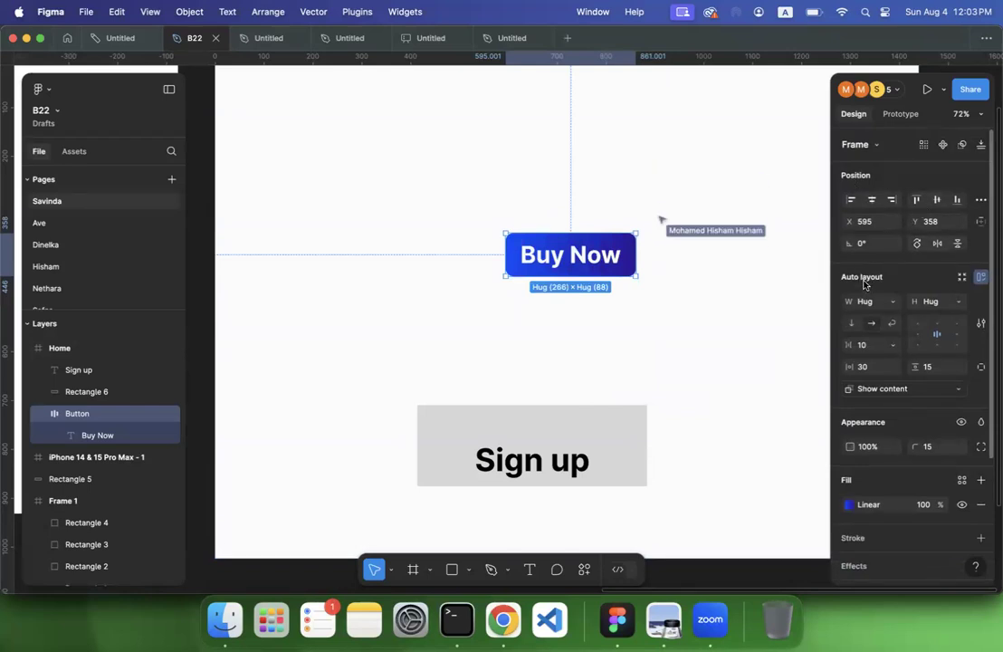
{"action": "scroll", "coordinate": [869, 288], "scroll_direction": "down", "scroll_amount": 1}
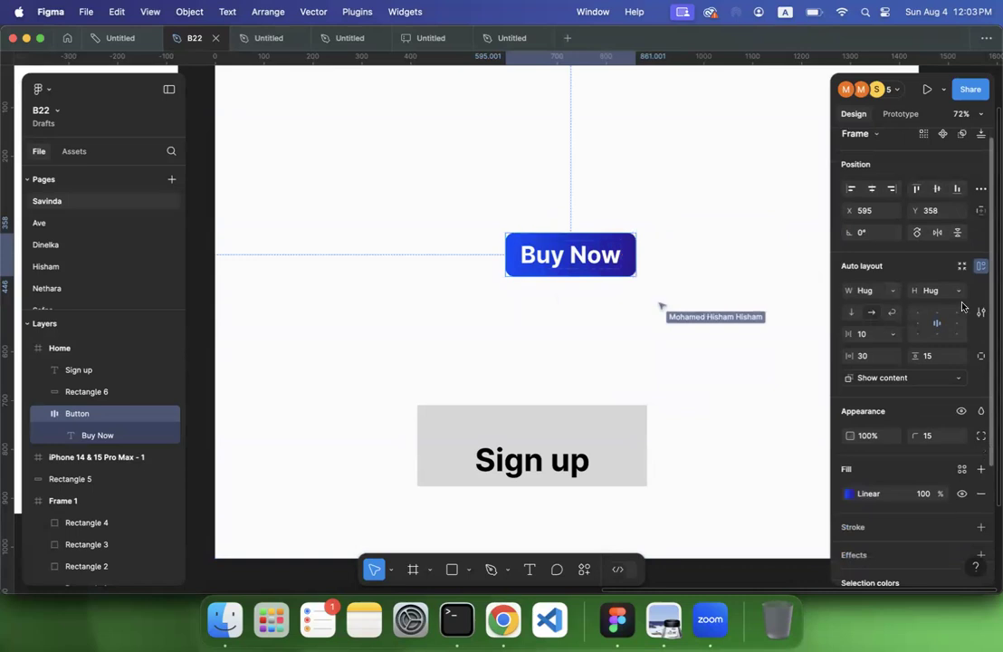
{"action": "left_click", "coordinate": [895, 295]}
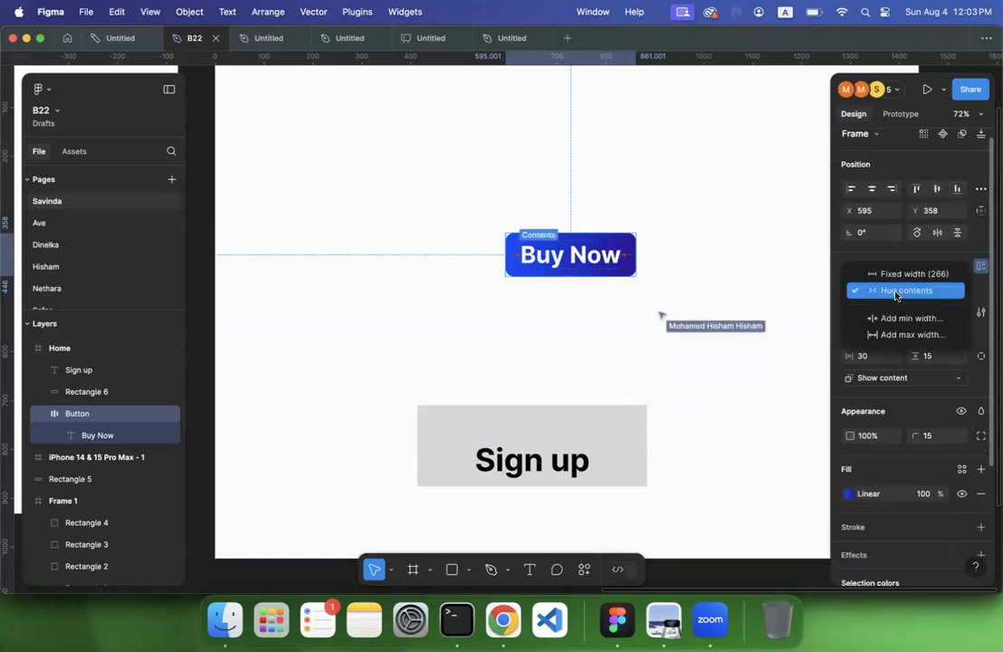
{"action": "left_click", "coordinate": [892, 272]}
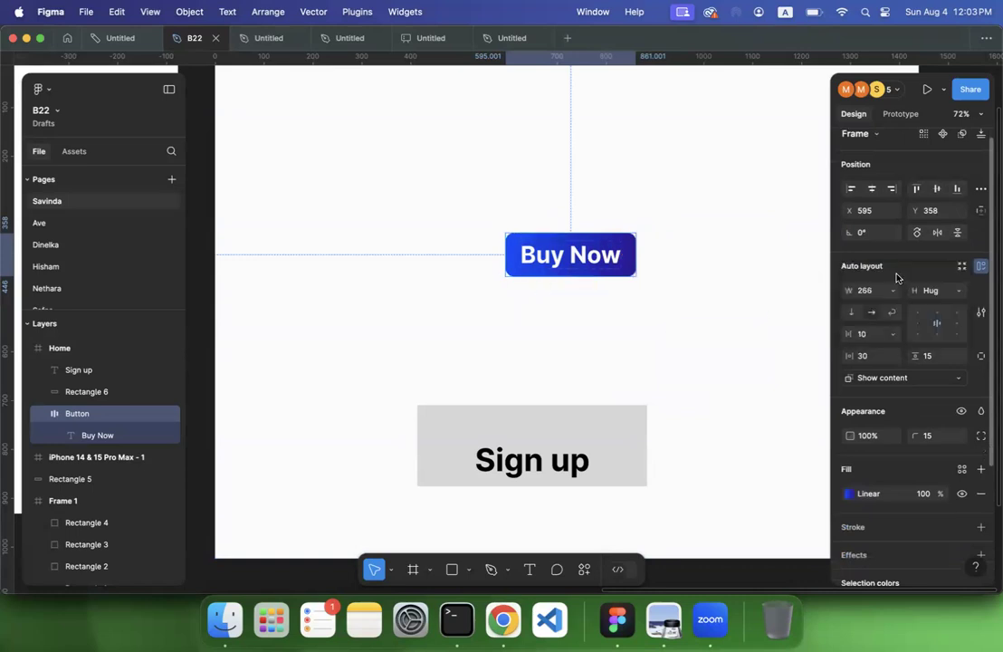
Step: Test the fixed width by replacing the Buy Now text with the filler "fsdfdsfsdfdsfdsfsd", and undo the replacement
{"action": "left_click", "coordinate": [589, 260]}
{"action": "double_click", "coordinate": [590, 260]}
{"action": "type", "text": "fsdfdsfsdfdsfdsfsd"}
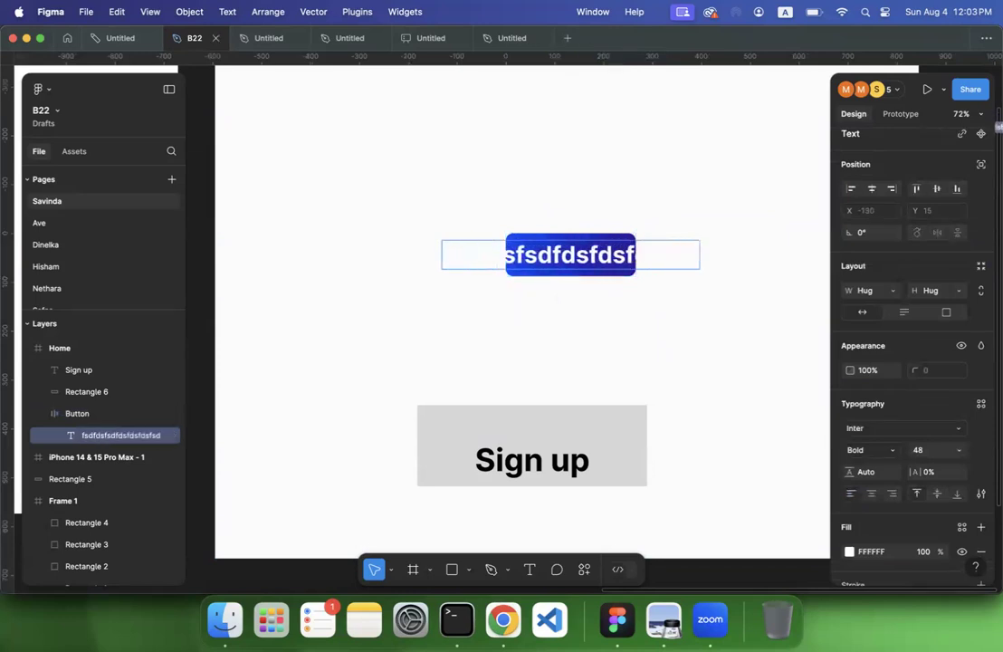
{"action": "key", "text": "super+z"}
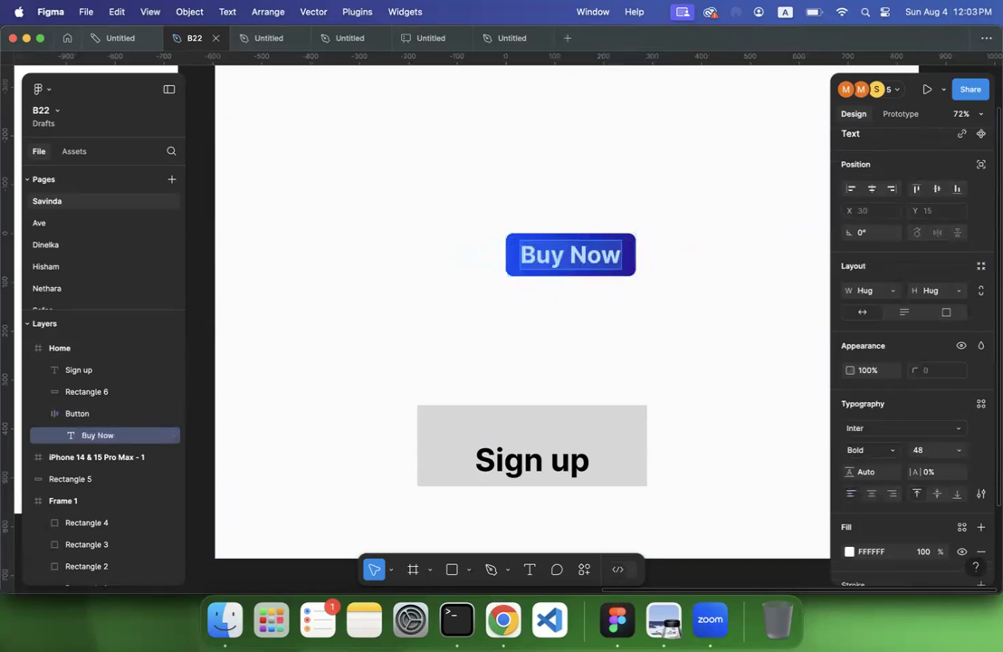
{"action": "key", "text": "Escape"}
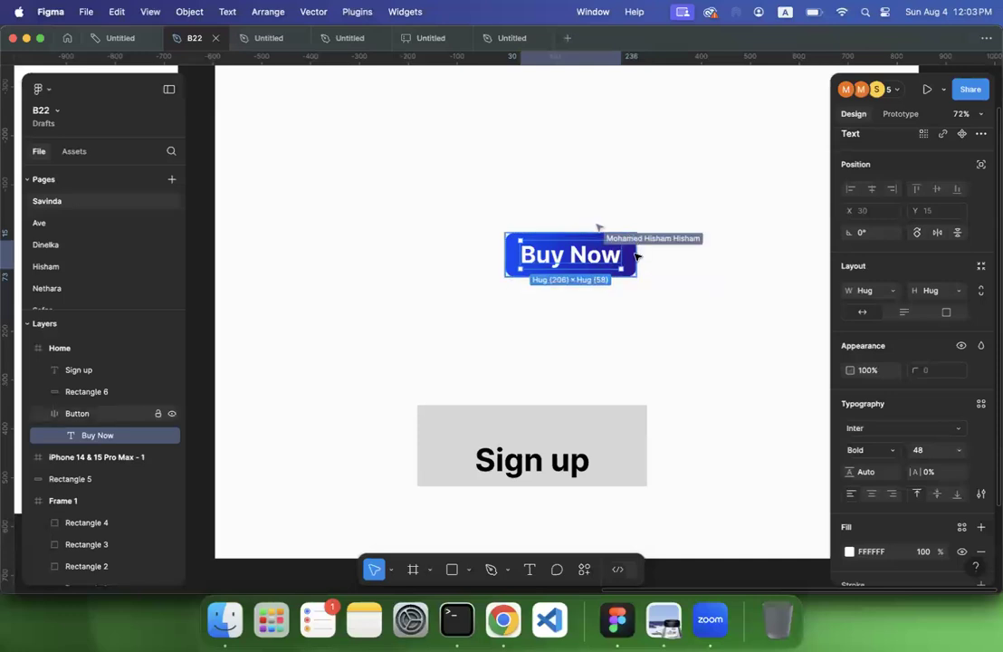
Step: Set the Button frame's width to Hug contents
{"action": "key", "text": "Escape"}
{"action": "left_click", "coordinate": [892, 289]}
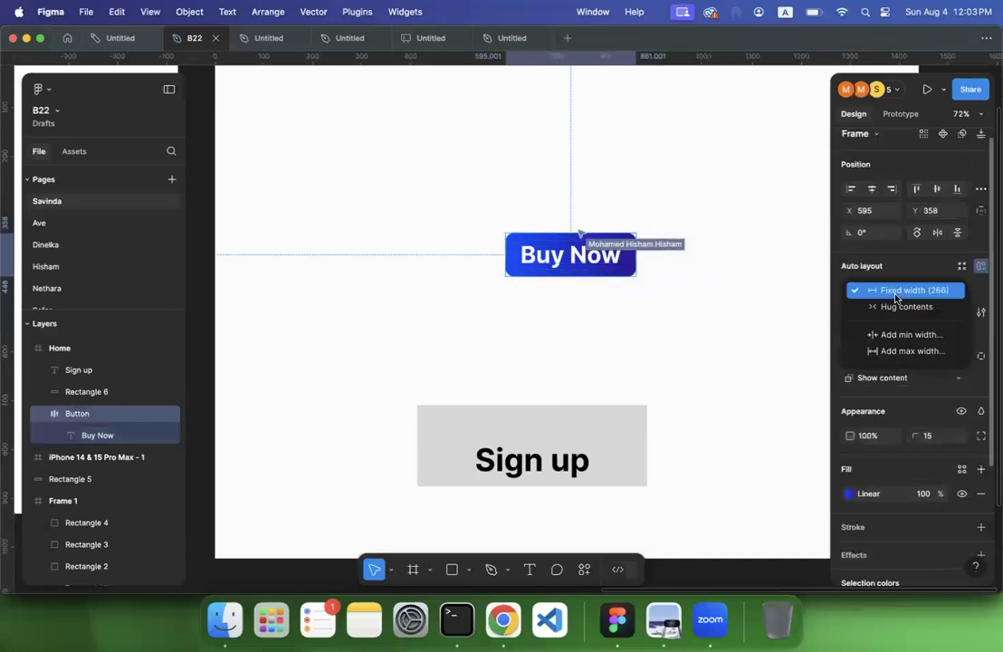
{"action": "left_click", "coordinate": [894, 307]}
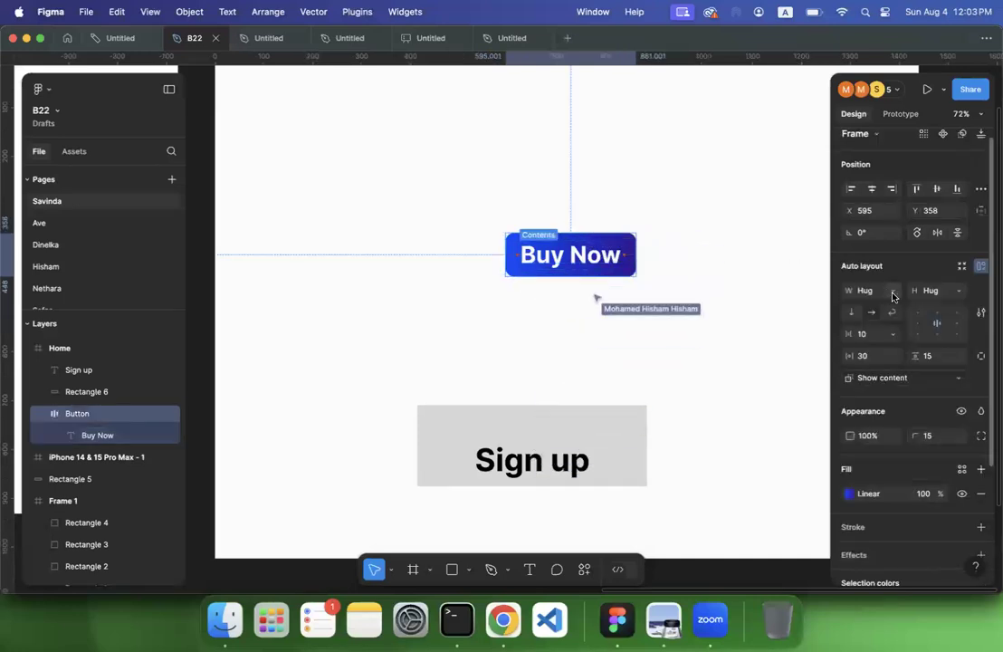
Step: Test the hugging width by replacing the Buy Now text with "dsfsdfsdf", undo the replacement, and clear the selection
{"action": "key", "text": "Return"}
{"action": "key", "text": "Return"}
{"action": "type", "text": "dsfsdfsdf"}
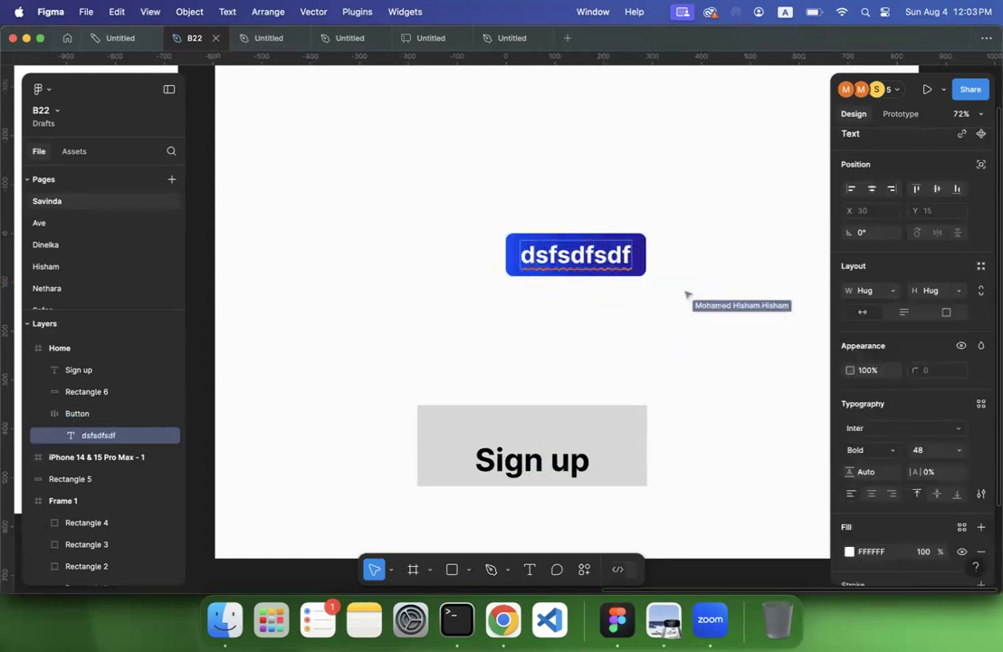
{"action": "key", "text": "super+z"}
{"action": "key", "text": "Escape"}
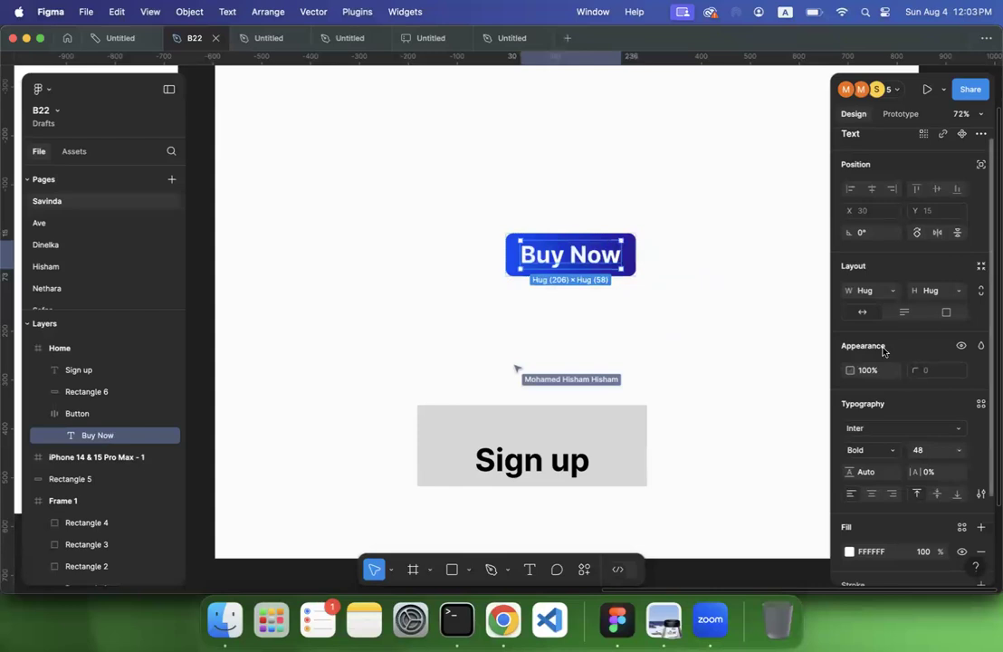
{"action": "scroll", "coordinate": [882, 351], "scroll_direction": "down", "scroll_amount": 1}
{"action": "scroll", "coordinate": [883, 351], "scroll_direction": "down", "scroll_amount": 2}
{"action": "scroll", "coordinate": [882, 351], "scroll_direction": "up", "scroll_amount": 2}
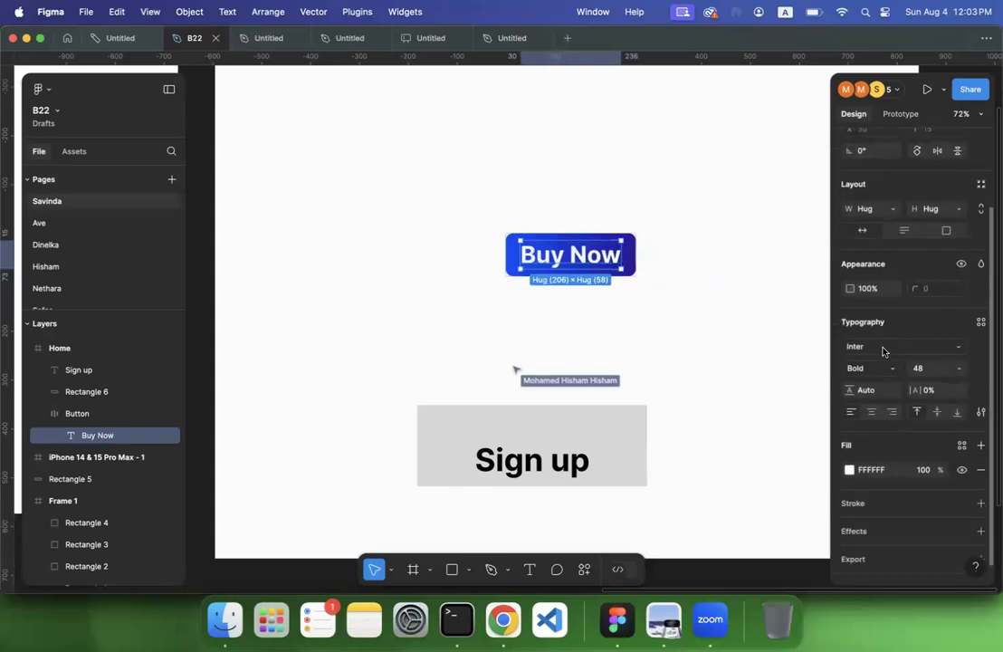
{"action": "left_click", "coordinate": [652, 287]}
Step: Switch to lecture 4.pdf in Preview and highlight the Figma Home Screen and Figma Design File topics on page 4
{"action": "left_click", "coordinate": [663, 619]}
{"action": "scroll", "coordinate": [544, 342], "scroll_direction": "down", "scroll_amount": 1}
{"action": "scroll", "coordinate": [544, 342], "scroll_direction": "down", "scroll_amount": 6}
{"action": "scroll", "coordinate": [544, 342], "scroll_direction": "up", "scroll_amount": 5}
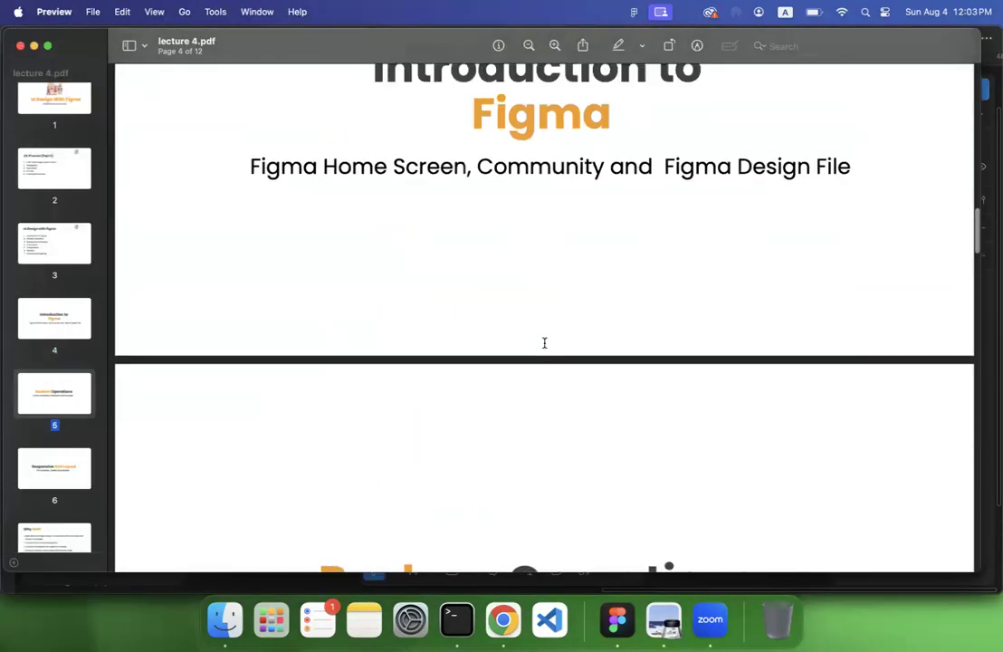
{"action": "scroll", "coordinate": [545, 342], "scroll_direction": "up", "scroll_amount": 3}
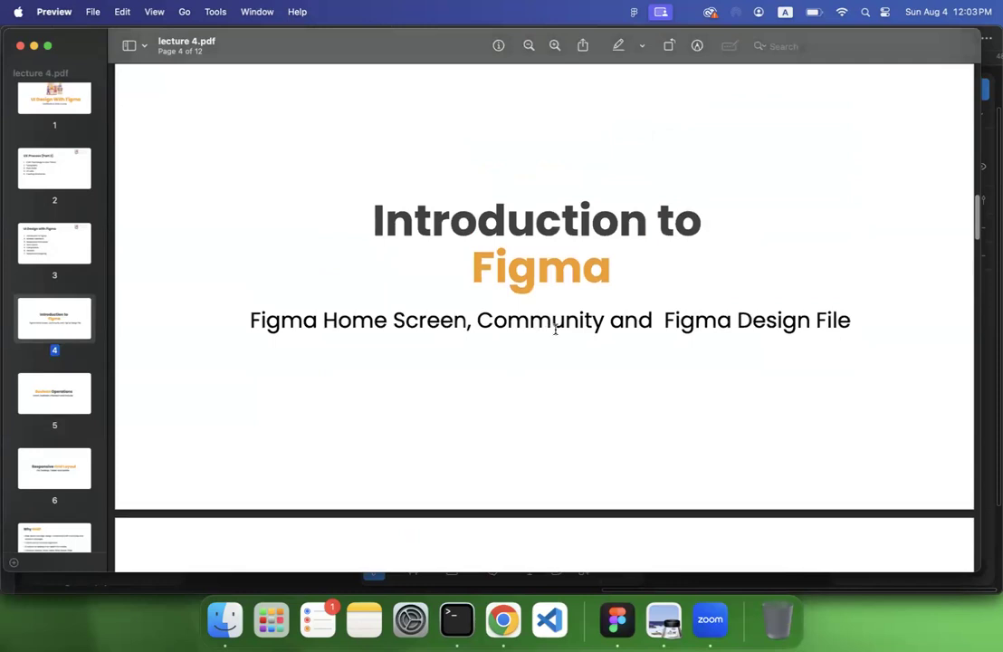
{"action": "scroll", "coordinate": [554, 330], "scroll_direction": "down", "scroll_amount": 1}
{"action": "triple_click", "coordinate": [511, 314]}
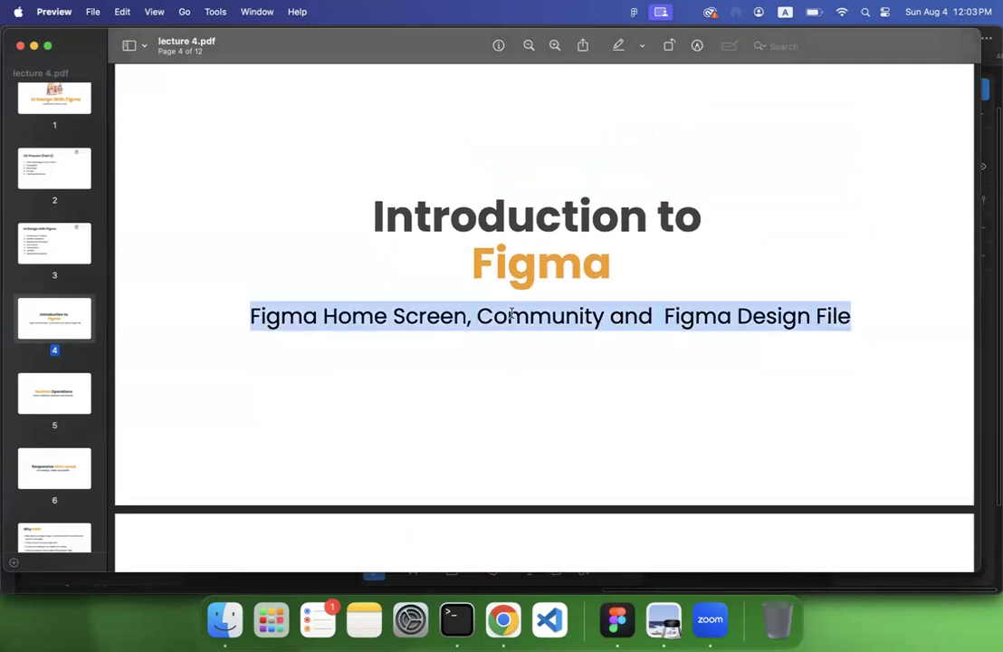
{"action": "left_click_drag", "start_coordinate": [249, 316], "coordinate": [454, 316]}
{"action": "left_click_drag", "start_coordinate": [665, 317], "coordinate": [845, 324]}
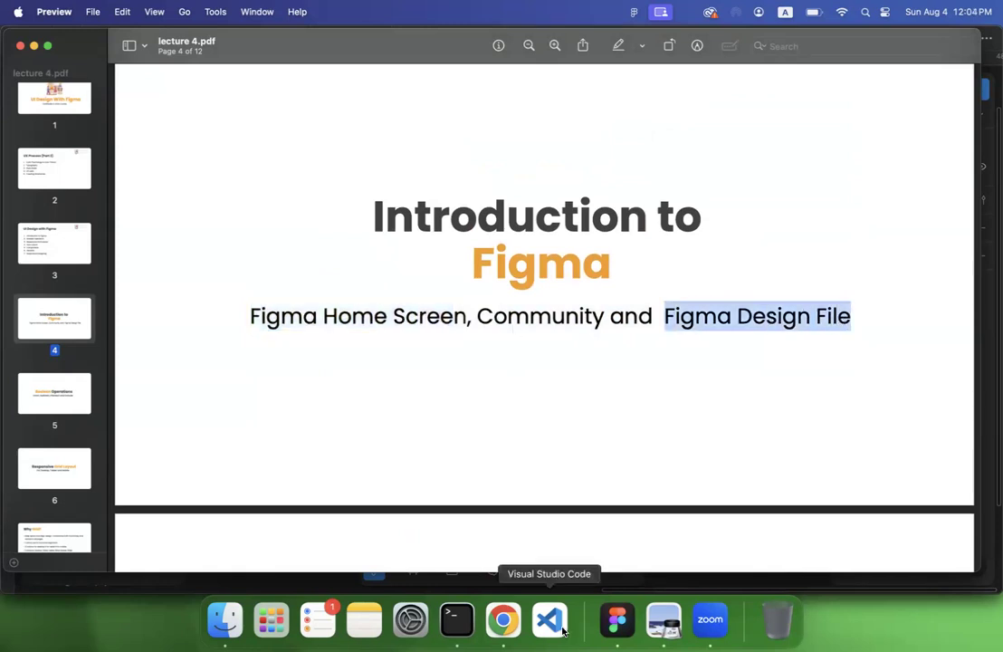
Step: Switch back to Figma and open the Community page from the home screen
{"action": "left_click", "coordinate": [618, 620]}
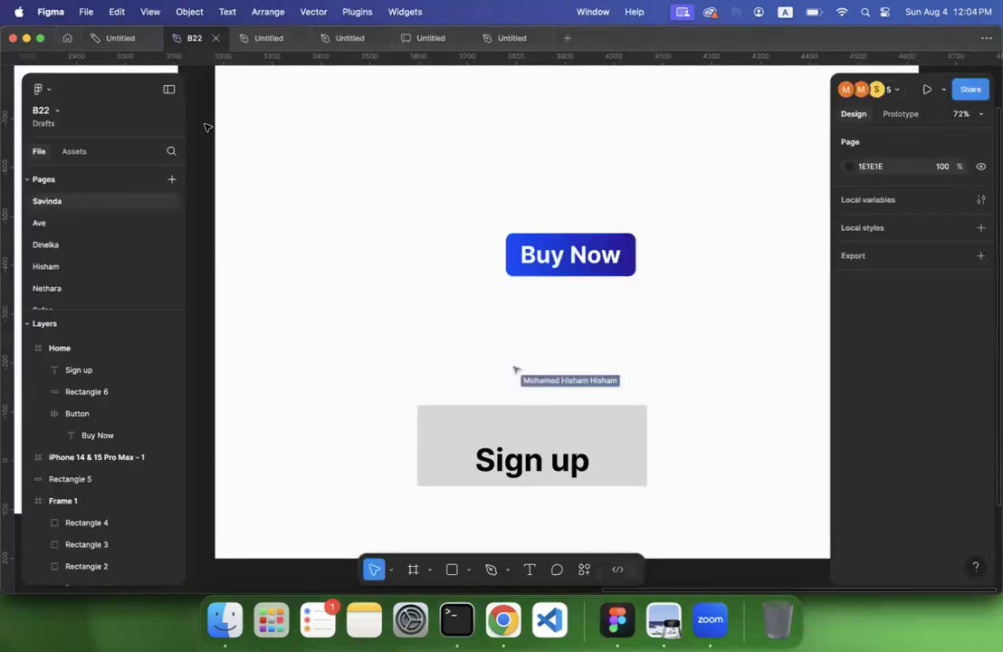
{"action": "left_click", "coordinate": [67, 38]}
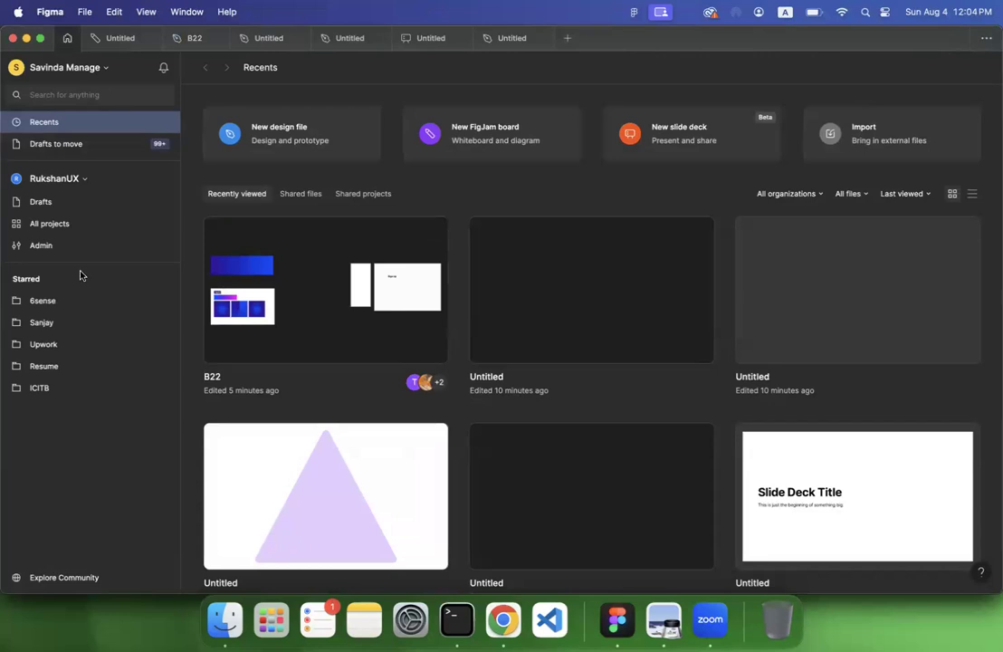
{"action": "left_click", "coordinate": [64, 579]}
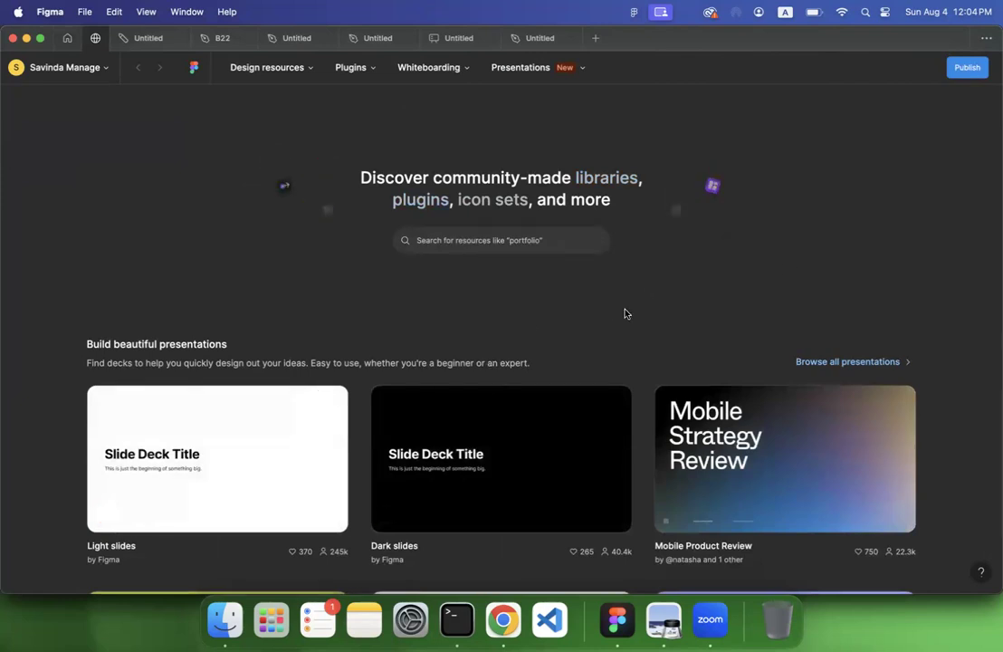
Step: Look through the Community's presentation templates, design resources and resource search, and return to the home screen
{"action": "scroll", "coordinate": [627, 313], "scroll_direction": "down", "scroll_amount": 10}
{"action": "scroll", "coordinate": [487, 378], "scroll_direction": "down", "scroll_amount": 16}
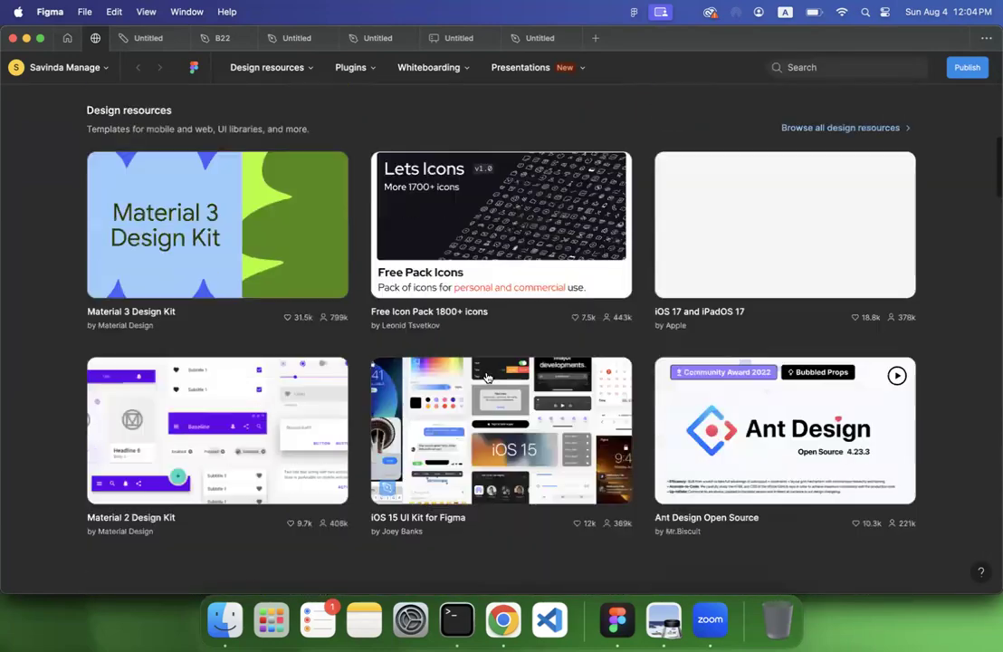
{"action": "scroll", "coordinate": [487, 377], "scroll_direction": "up", "scroll_amount": 1}
{"action": "scroll", "coordinate": [487, 377], "scroll_direction": "up", "scroll_amount": 18}
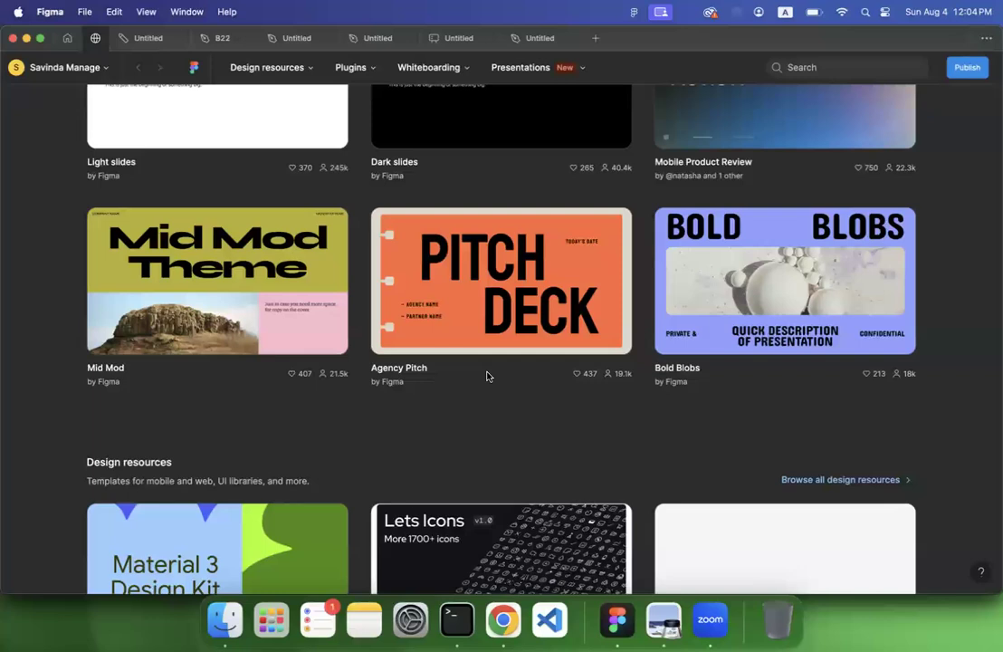
{"action": "scroll", "coordinate": [487, 375], "scroll_direction": "up", "scroll_amount": 8}
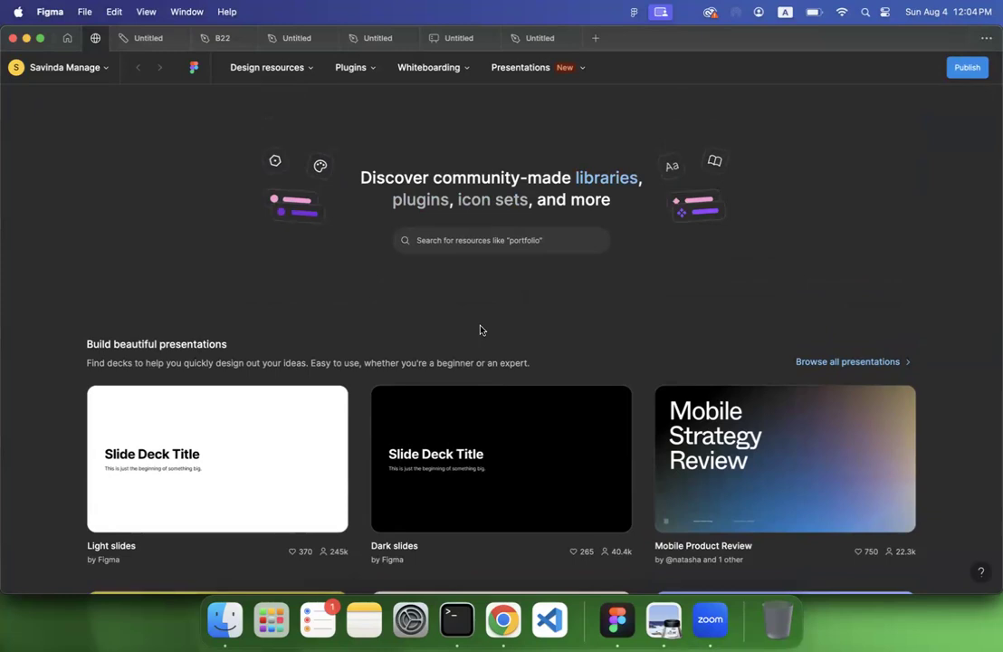
{"action": "left_click", "coordinate": [455, 243]}
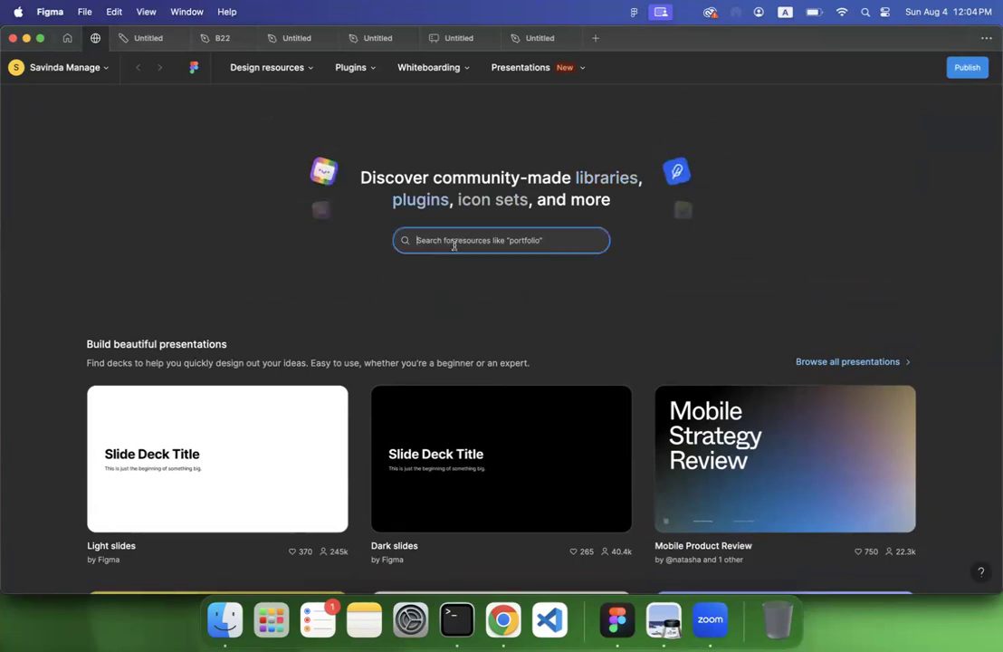
{"action": "left_click", "coordinate": [60, 36]}
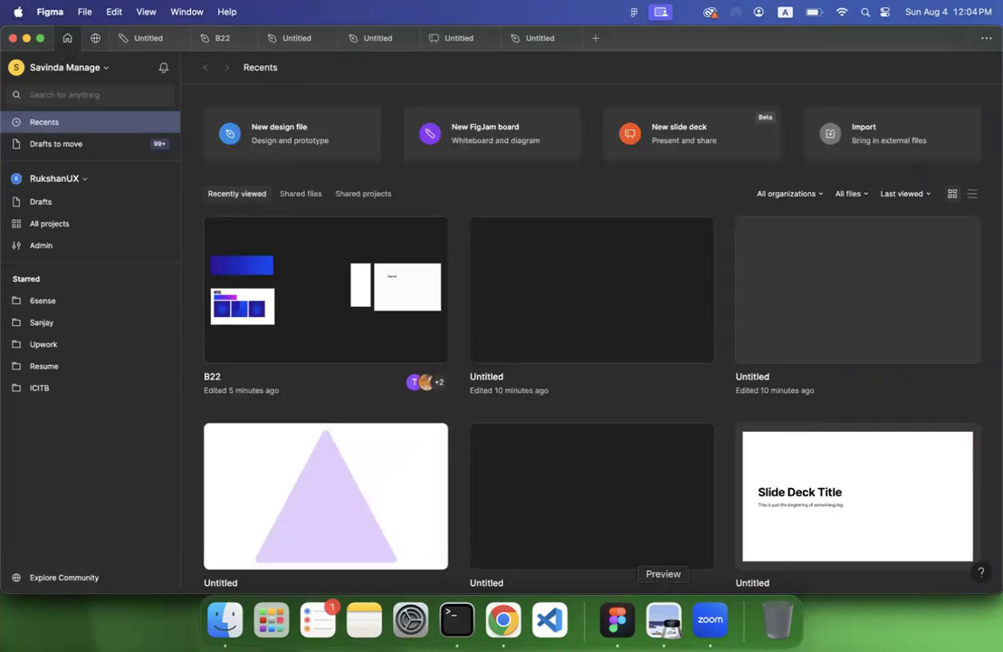
Step: Highlight the home screen and design file topics again on page 4 of the lecture PDF in Preview, and switch back to Figma
{"action": "left_click", "coordinate": [664, 619]}
{"action": "left_click", "coordinate": [243, 318]}
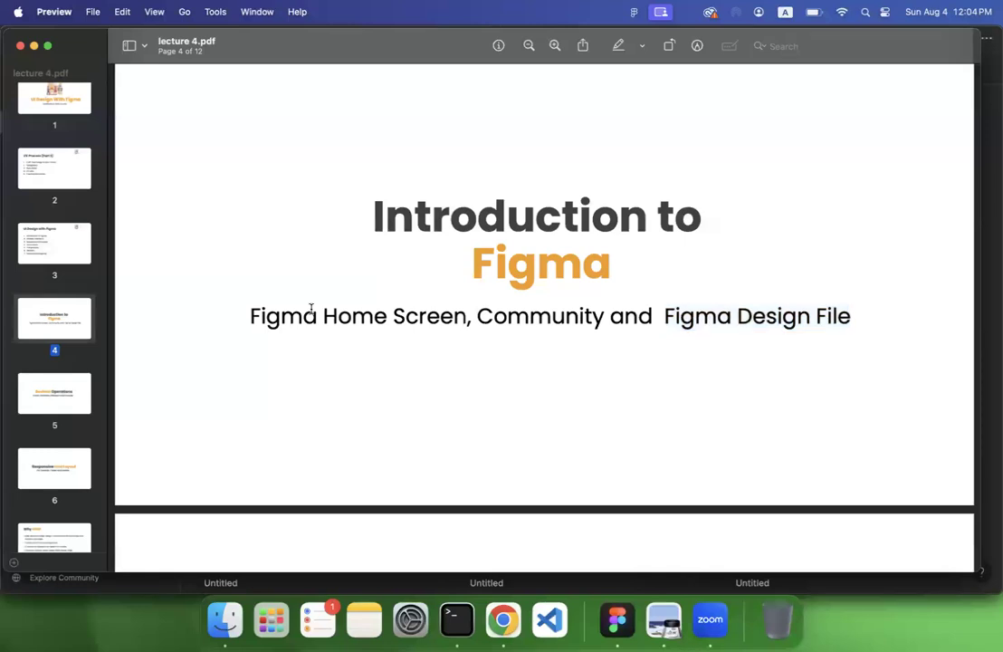
{"action": "left_click_drag", "start_coordinate": [243, 318], "coordinate": [476, 317]}
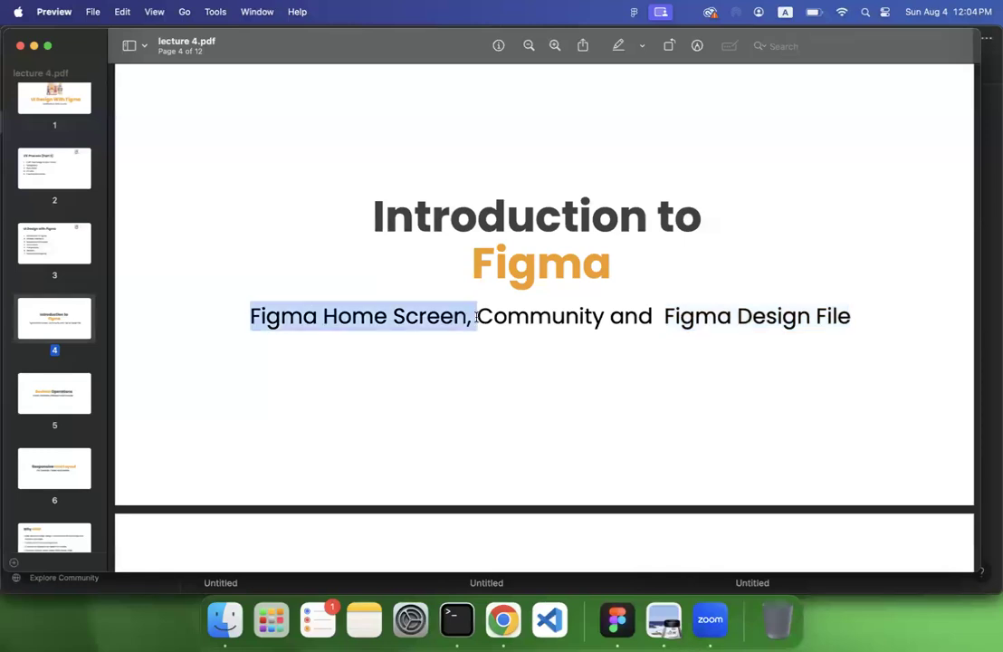
{"action": "left_click", "coordinate": [688, 321]}
{"action": "left_click_drag", "start_coordinate": [659, 316], "coordinate": [849, 327]}
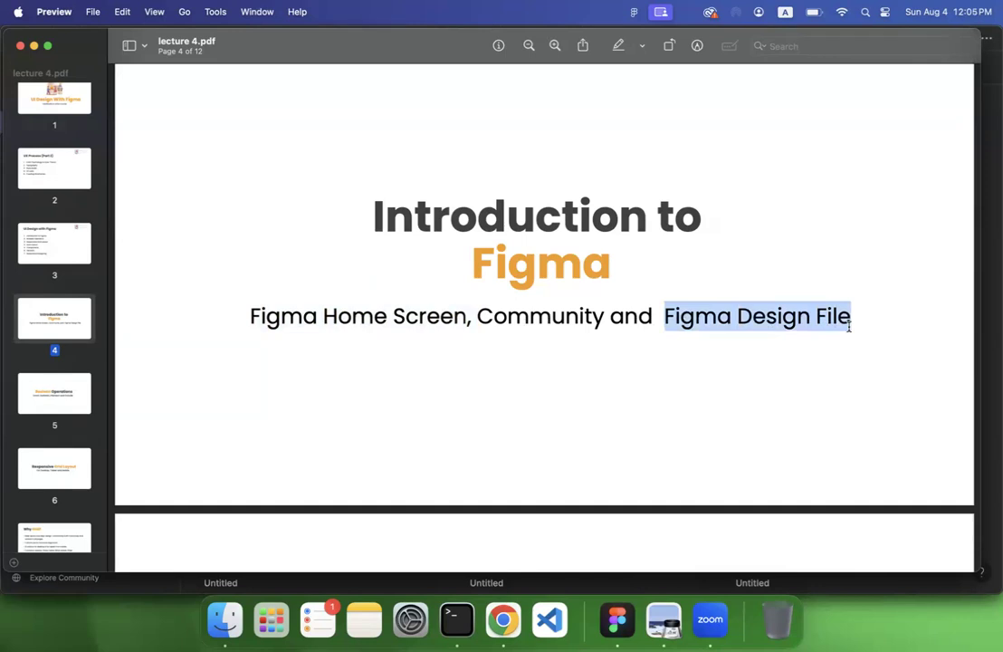
{"action": "left_click", "coordinate": [617, 620]}
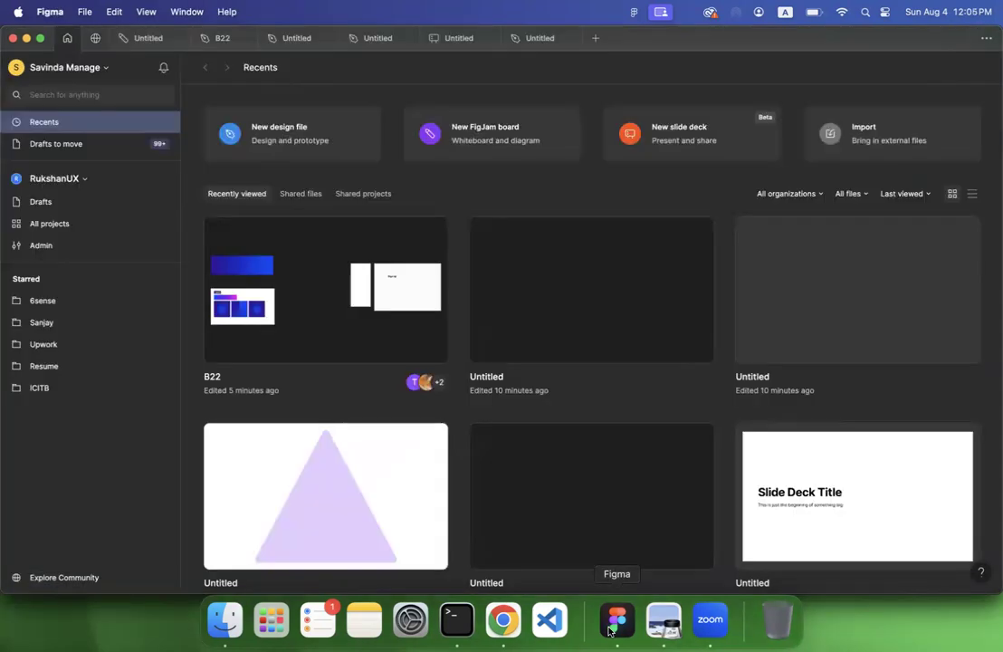
Step: Open the B22 design file, and switch to lecture 4.pdf in Preview to look through its topics from Boolean Operations to Responsive Designing
{"action": "left_click", "coordinate": [218, 38]}
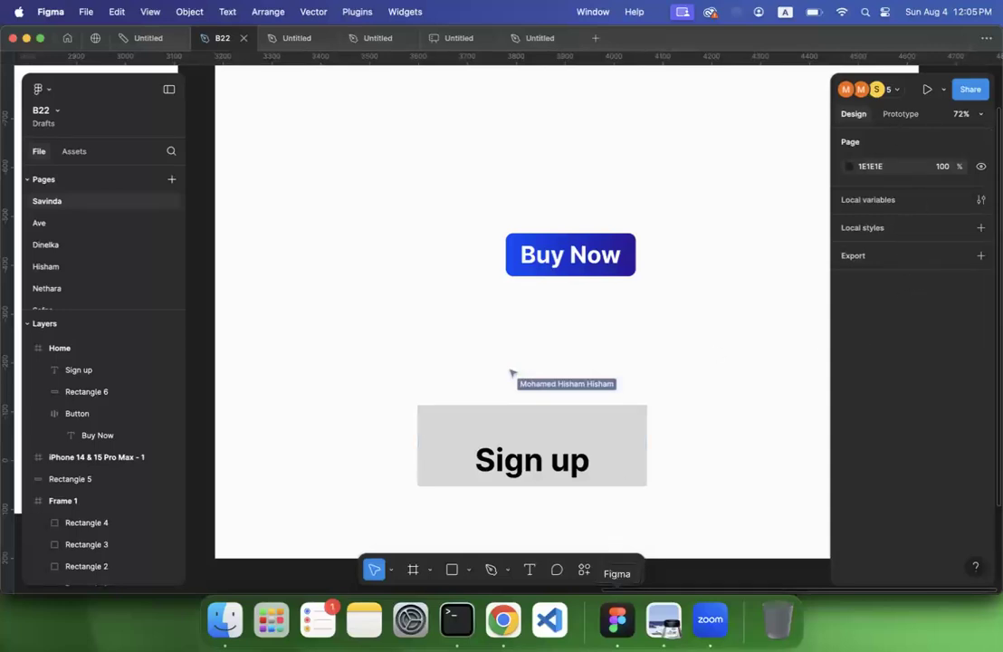
{"action": "left_click", "coordinate": [664, 620]}
{"action": "scroll", "coordinate": [511, 401], "scroll_direction": "down", "scroll_amount": 10}
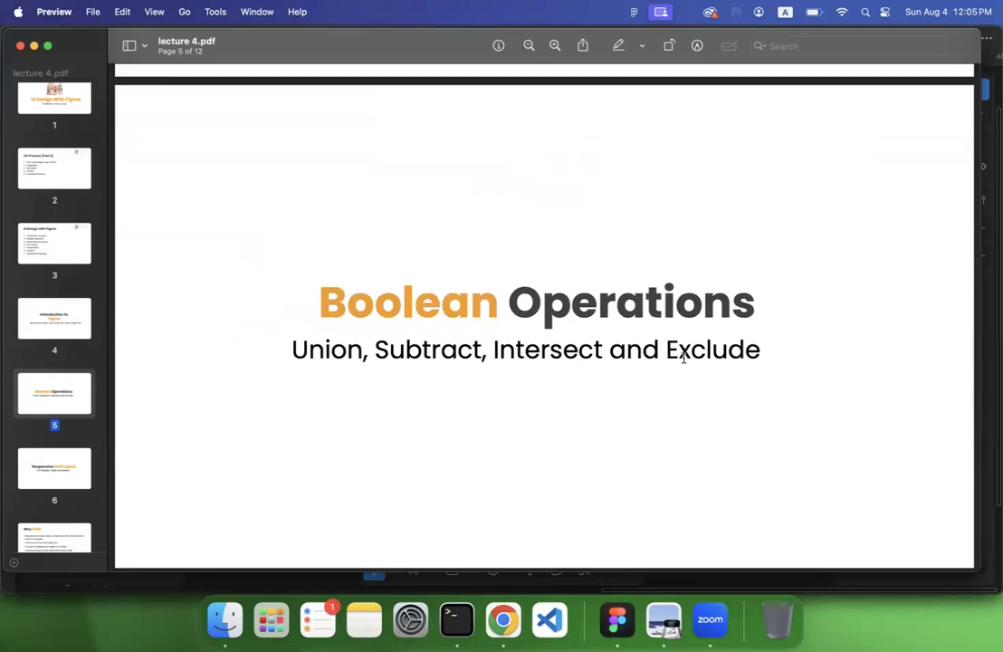
{"action": "scroll", "coordinate": [568, 344], "scroll_direction": "down", "scroll_amount": 5}
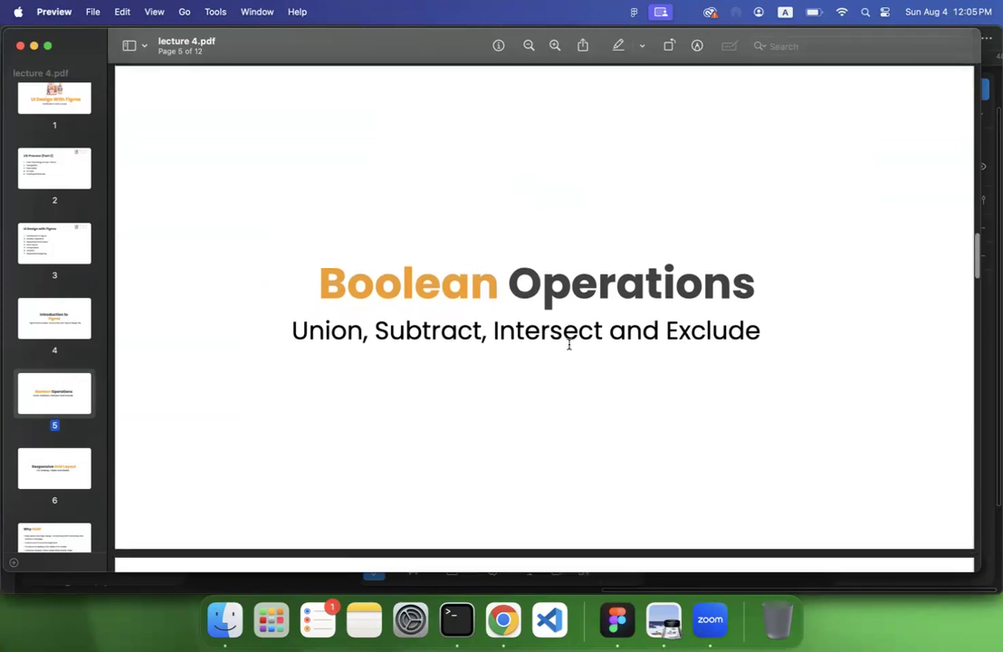
{"action": "scroll", "coordinate": [569, 344], "scroll_direction": "down", "scroll_amount": 15}
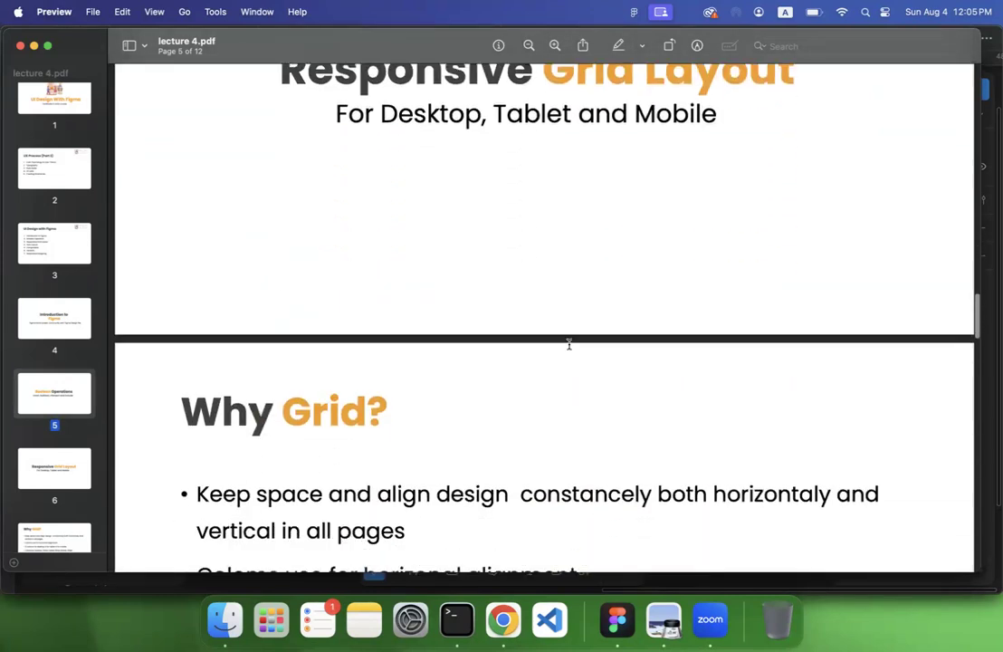
{"action": "scroll", "coordinate": [568, 344], "scroll_direction": "down", "scroll_amount": 15}
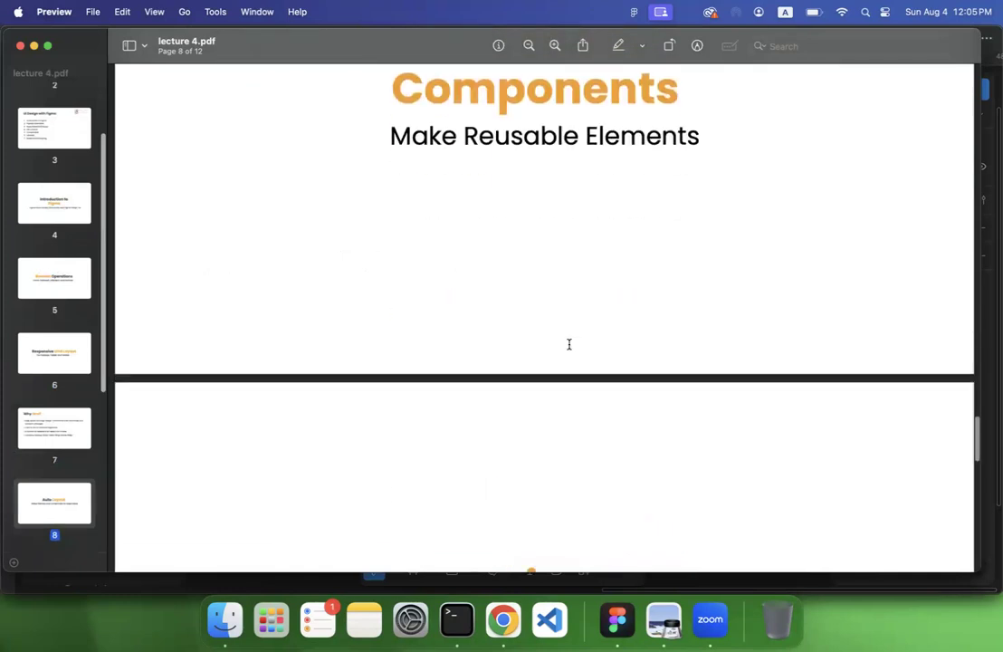
{"action": "scroll", "coordinate": [568, 344], "scroll_direction": "down", "scroll_amount": 20}
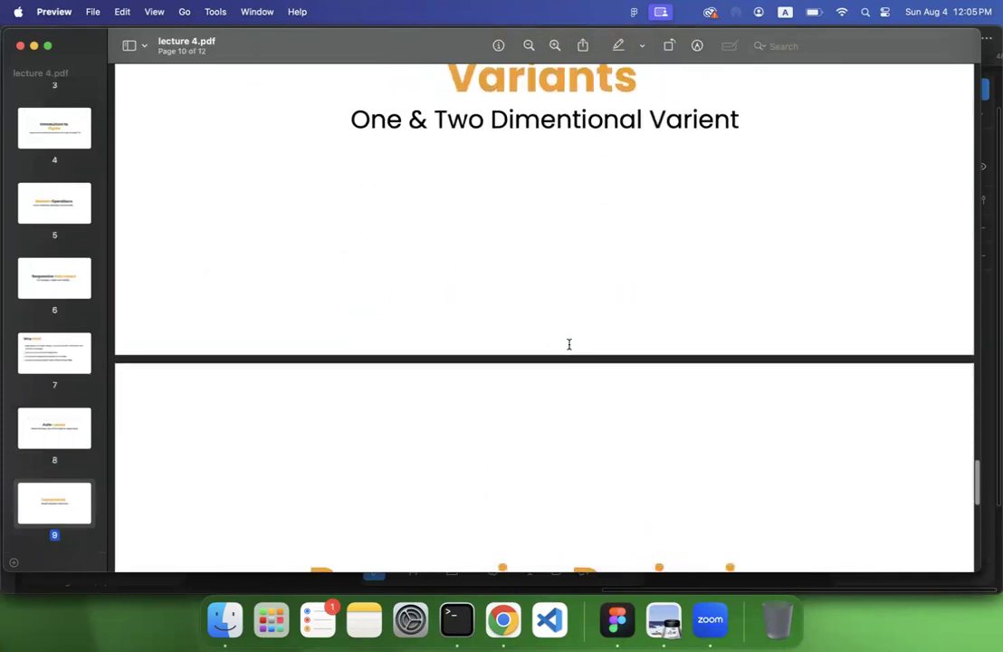
{"action": "scroll", "coordinate": [568, 344], "scroll_direction": "up", "scroll_amount": 20}
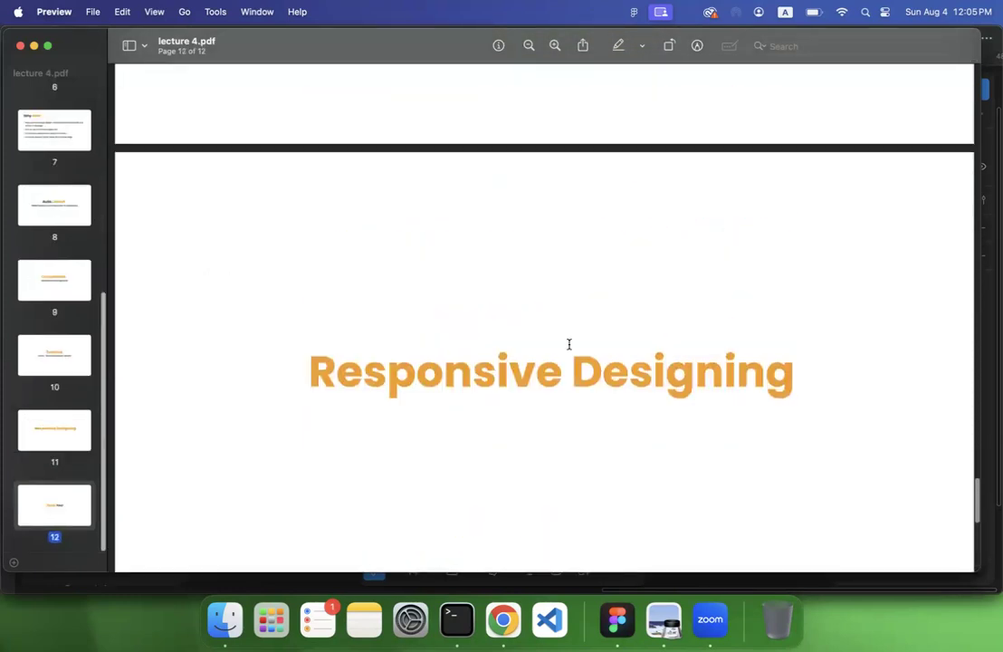
{"action": "scroll", "coordinate": [568, 344], "scroll_direction": "up", "scroll_amount": 3}
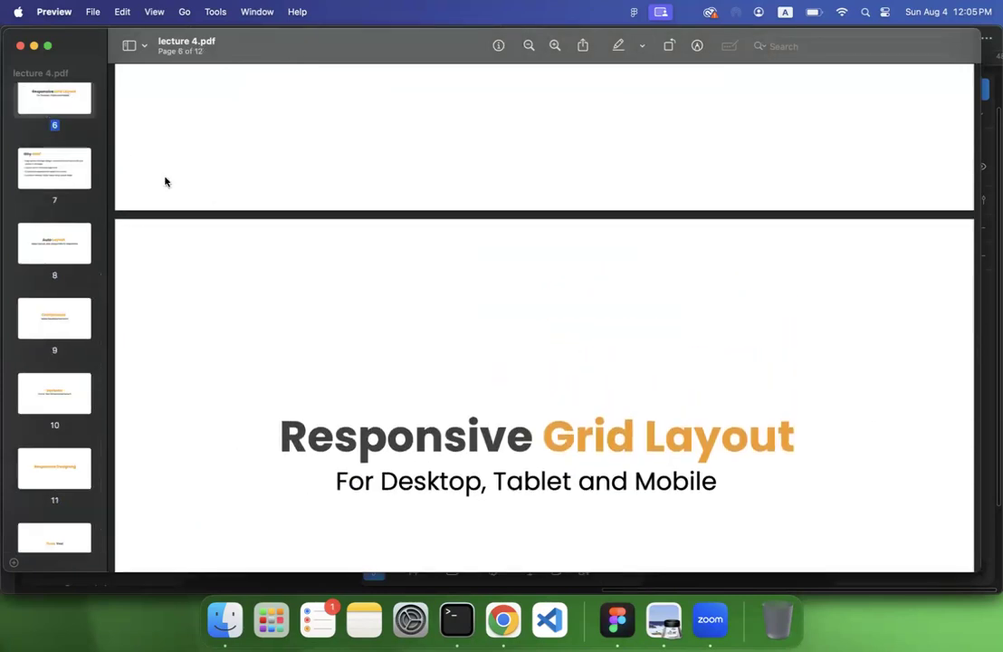
Step: Close lecture 4.pdf and open lecture 3.pdf from the ICITB folder in Finder
{"action": "left_click", "coordinate": [20, 45]}
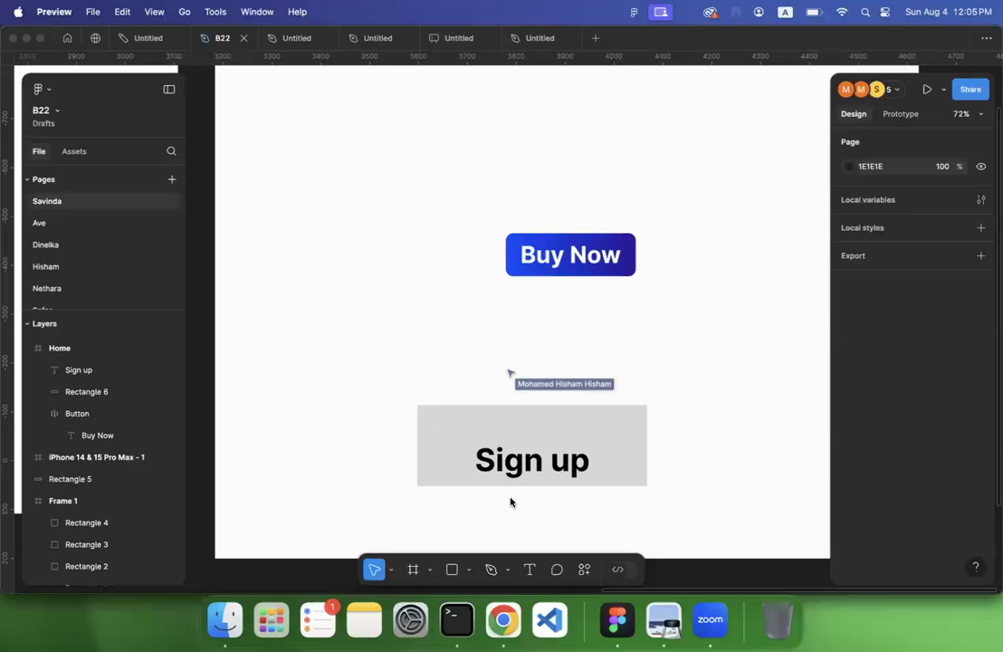
{"action": "left_click", "coordinate": [670, 631]}
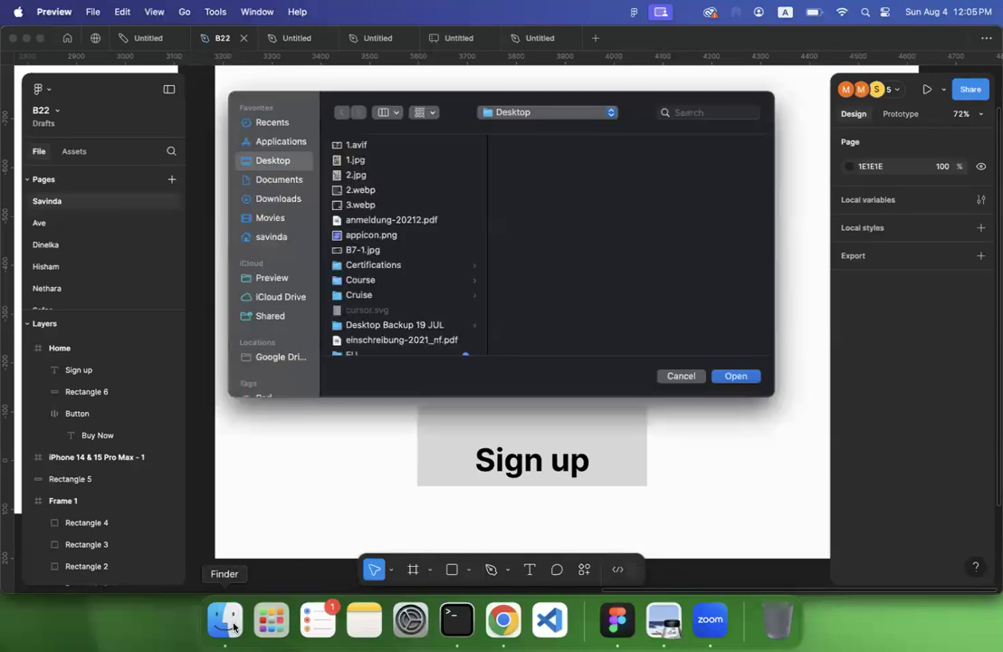
{"action": "left_click", "coordinate": [224, 623]}
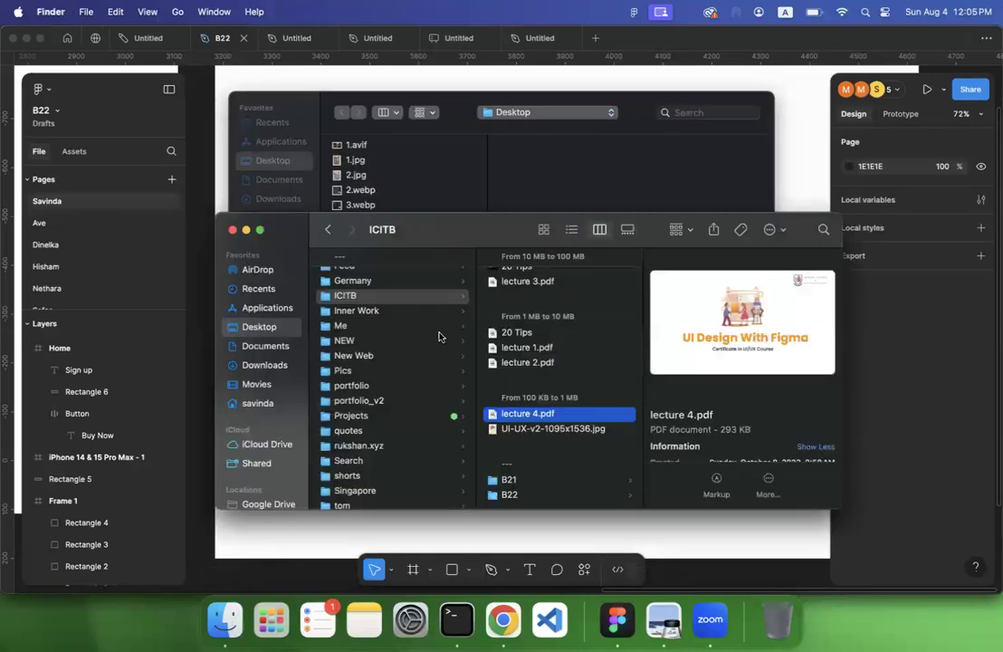
{"action": "left_click", "coordinate": [523, 283]}
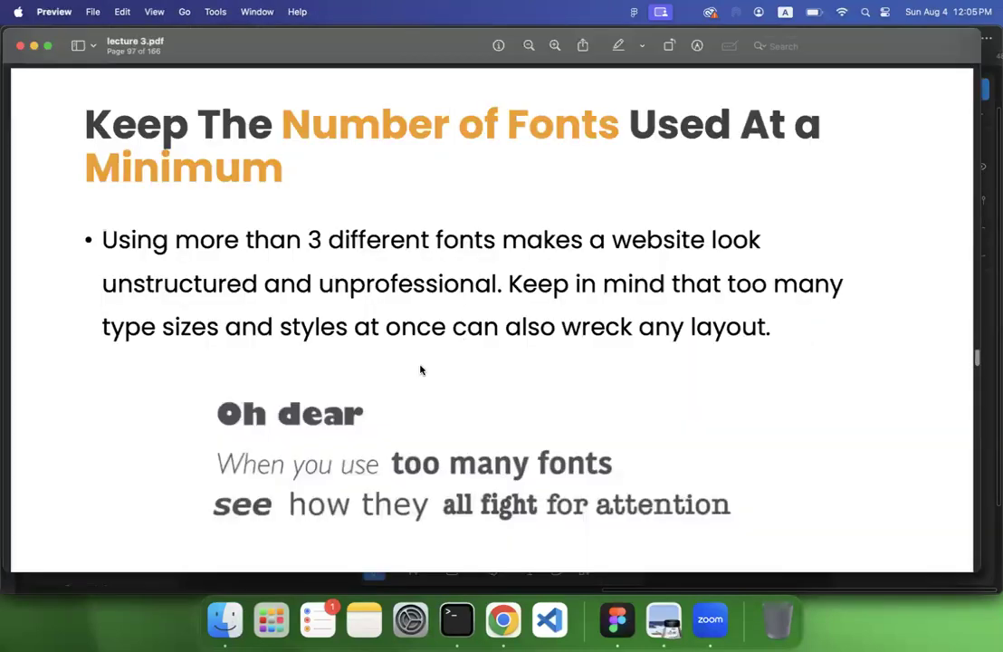
Step: Look back through lecture 3.pdf from the typography principles to the dark mode pages on color use, contrast and plugins
{"action": "scroll", "coordinate": [419, 372], "scroll_direction": "up", "scroll_amount": 10}
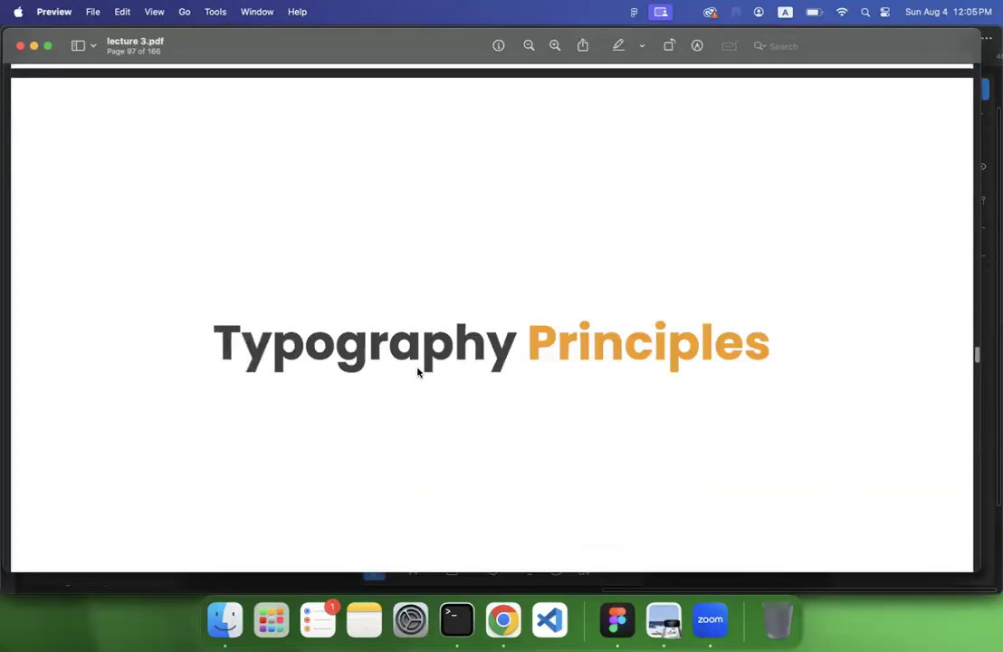
{"action": "scroll", "coordinate": [417, 372], "scroll_direction": "up", "scroll_amount": 20}
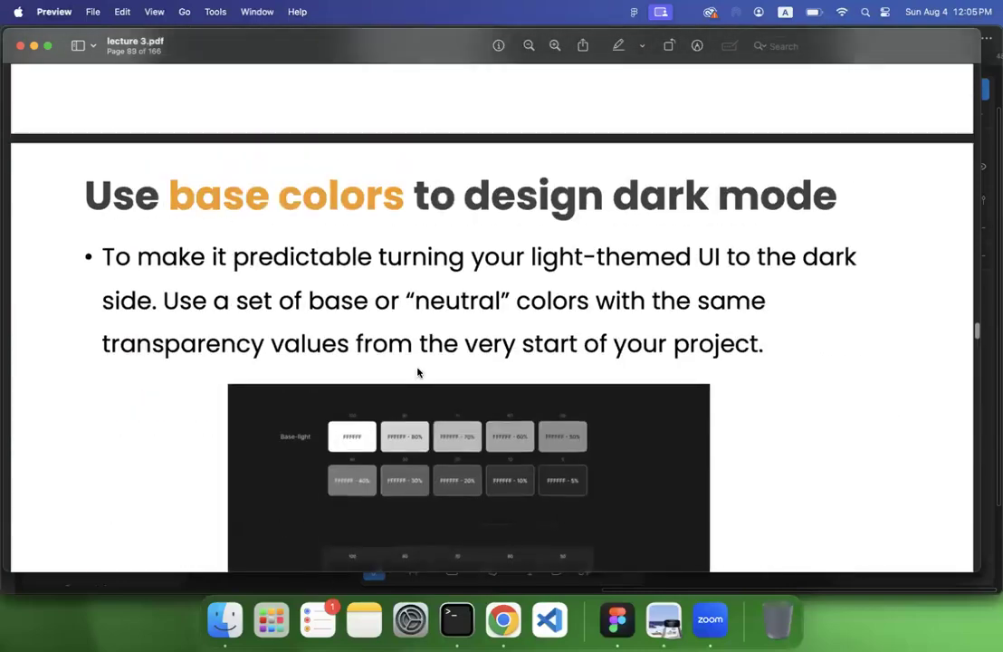
{"action": "scroll", "coordinate": [417, 372], "scroll_direction": "up", "scroll_amount": 10}
{"action": "scroll", "coordinate": [418, 372], "scroll_direction": "down", "scroll_amount": 5}
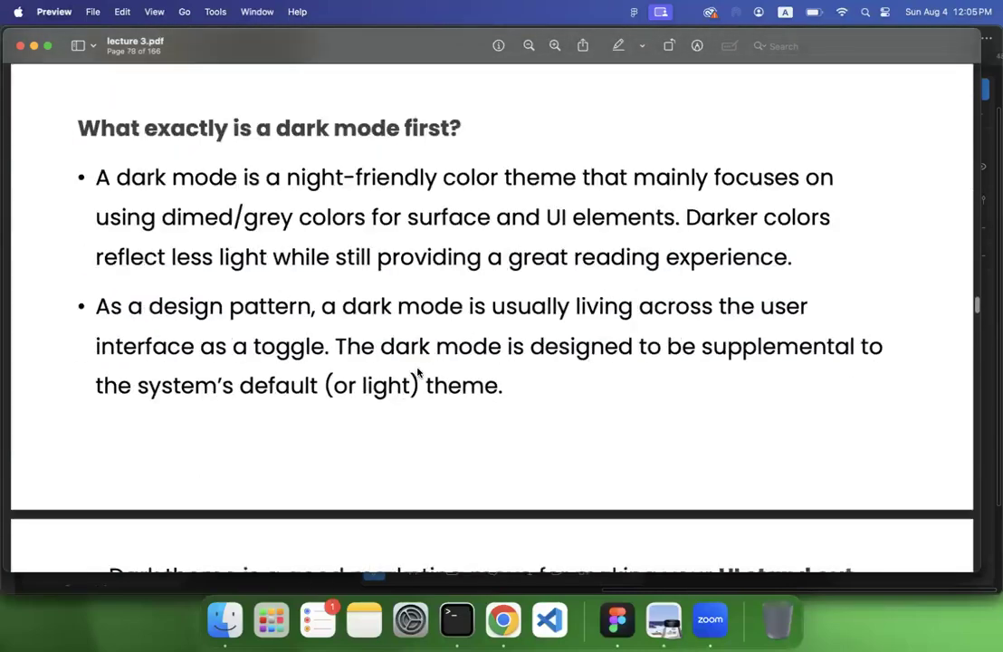
{"action": "scroll", "coordinate": [418, 372], "scroll_direction": "down", "scroll_amount": 15}
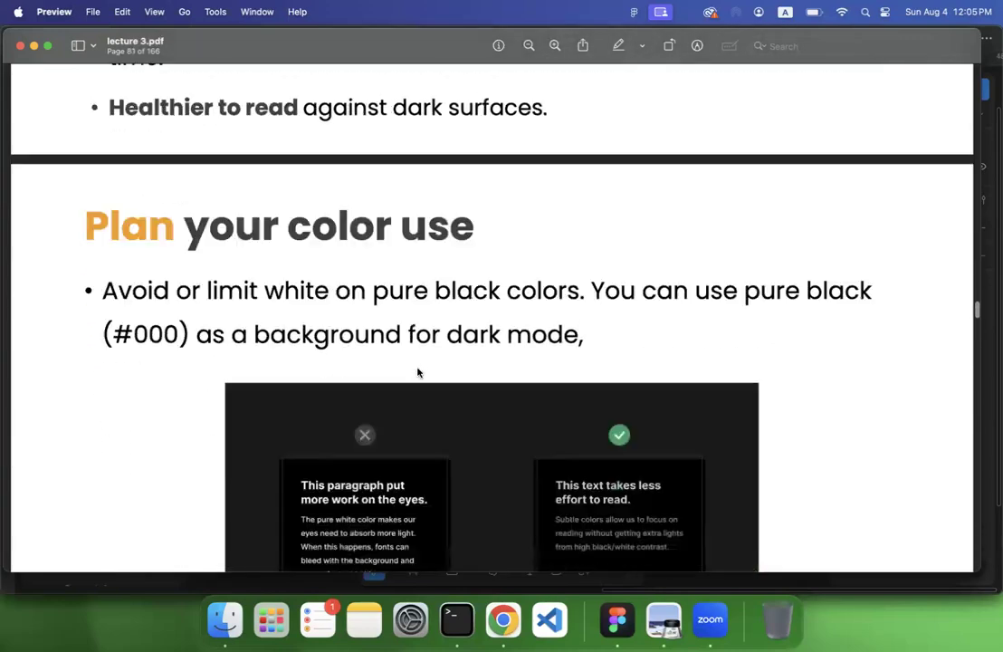
{"action": "scroll", "coordinate": [417, 372], "scroll_direction": "down", "scroll_amount": 15}
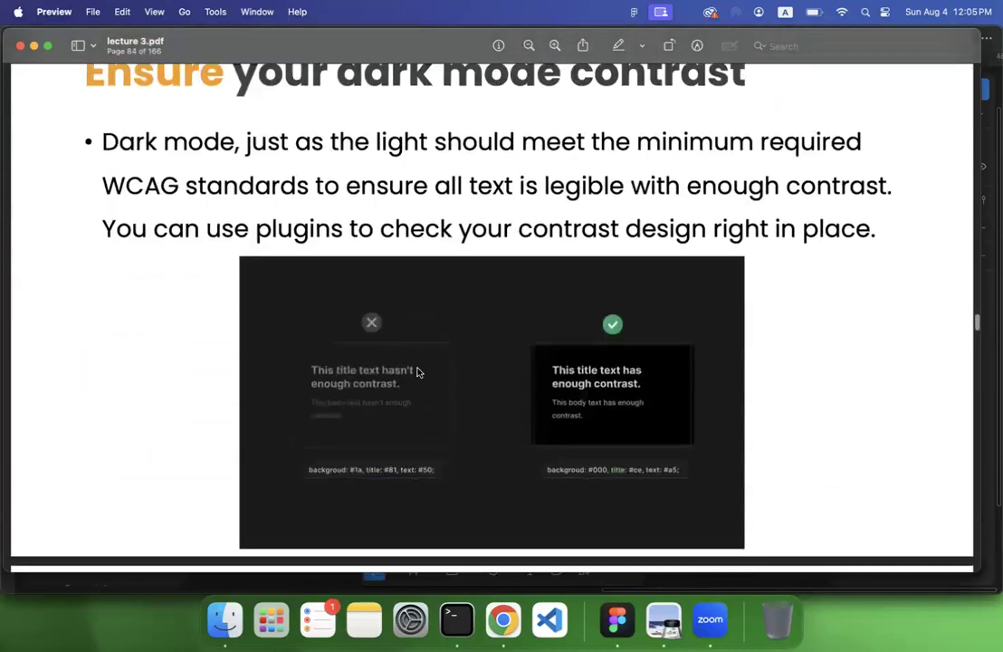
{"action": "scroll", "coordinate": [418, 373], "scroll_direction": "down", "scroll_amount": 5}
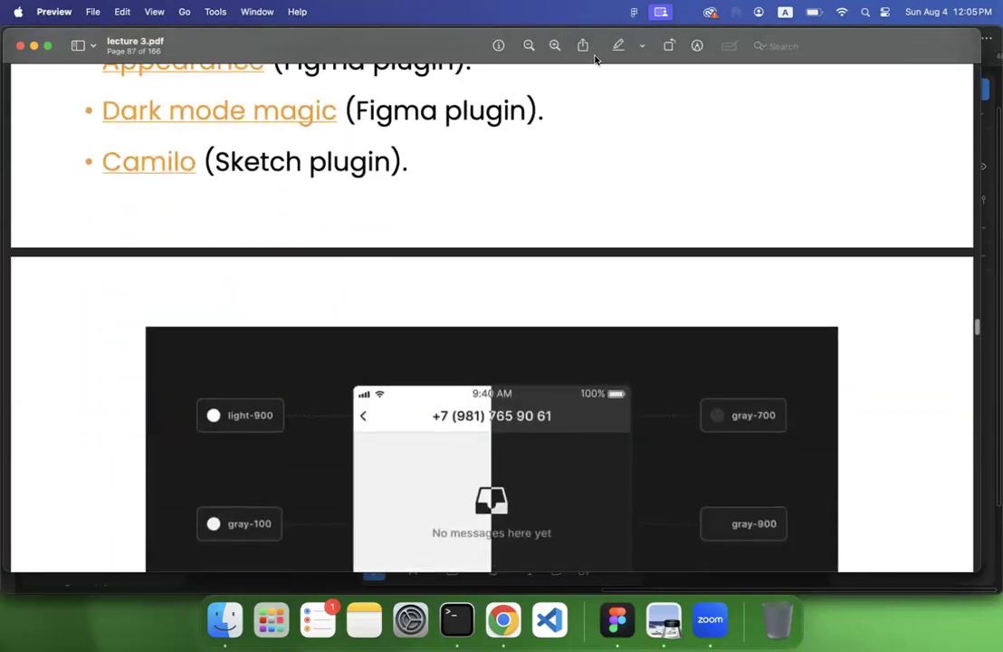
Step: Show the page thumbnails for lecture 3.pdf and go to page 91, What is Typography?
{"action": "left_click", "coordinate": [76, 50]}
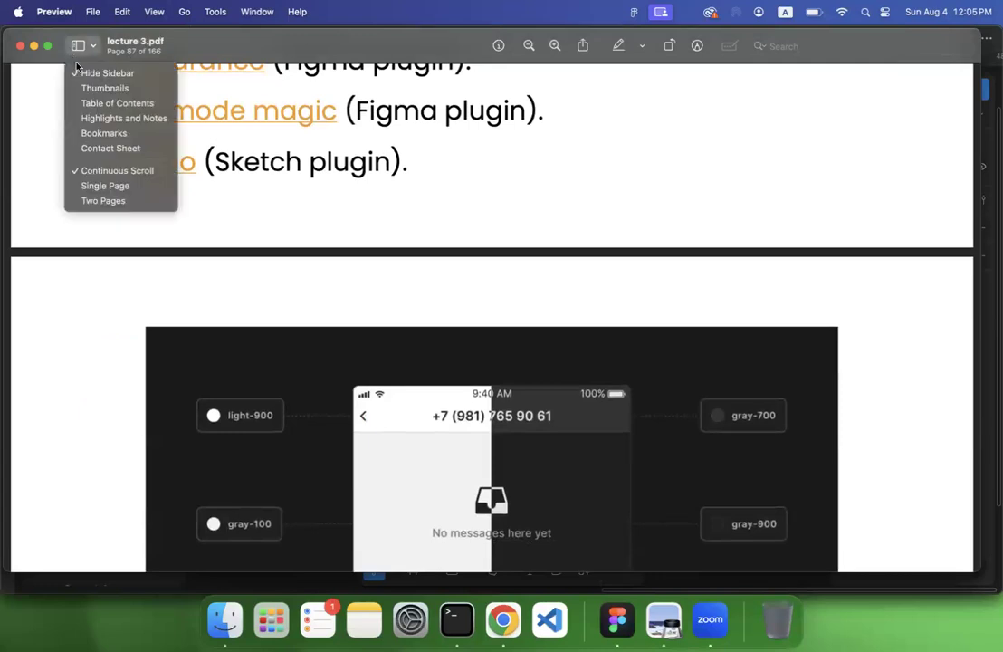
{"action": "left_click", "coordinate": [107, 87]}
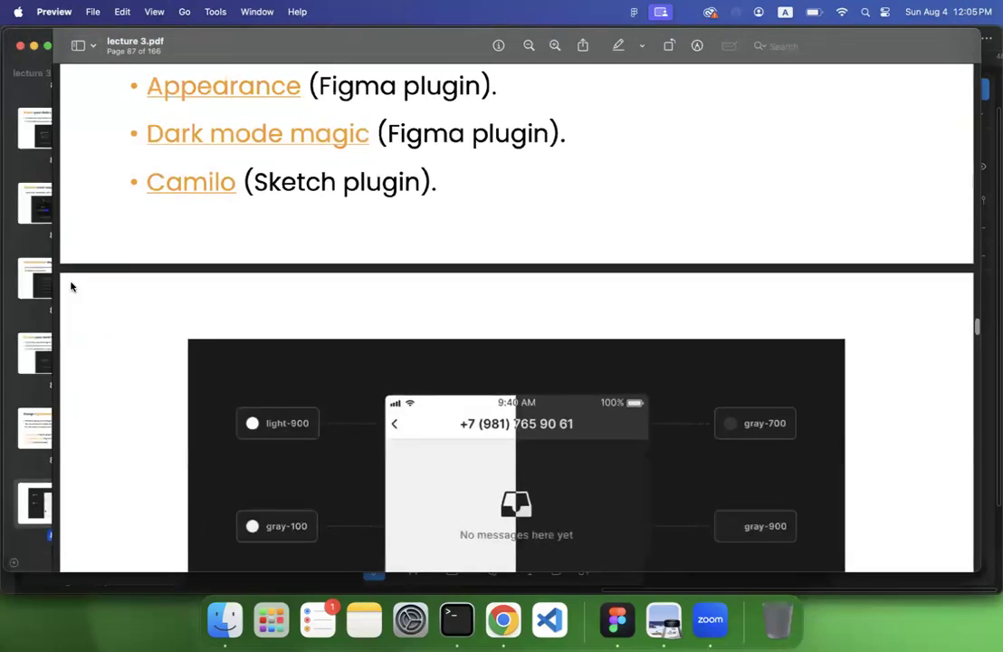
{"action": "scroll", "coordinate": [62, 378], "scroll_direction": "down", "scroll_amount": 3}
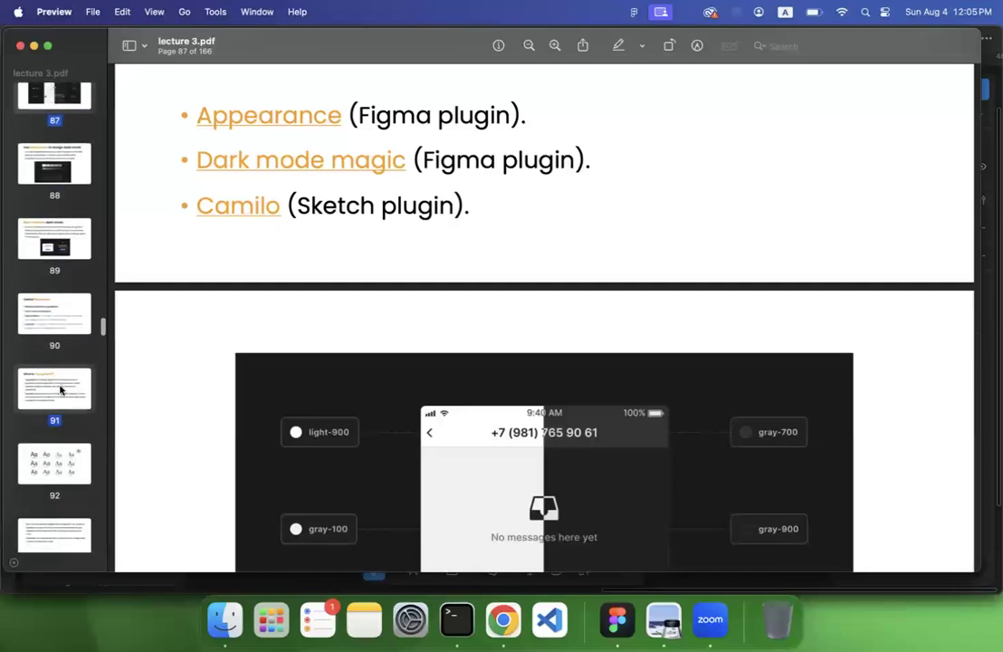
{"action": "left_click", "coordinate": [61, 389]}
Step: Review the typography principles on pages 97, 99, 103 and 107, covering font count, line length, typeface sizes and line spacing
{"action": "scroll", "coordinate": [57, 380], "scroll_direction": "down", "scroll_amount": 5}
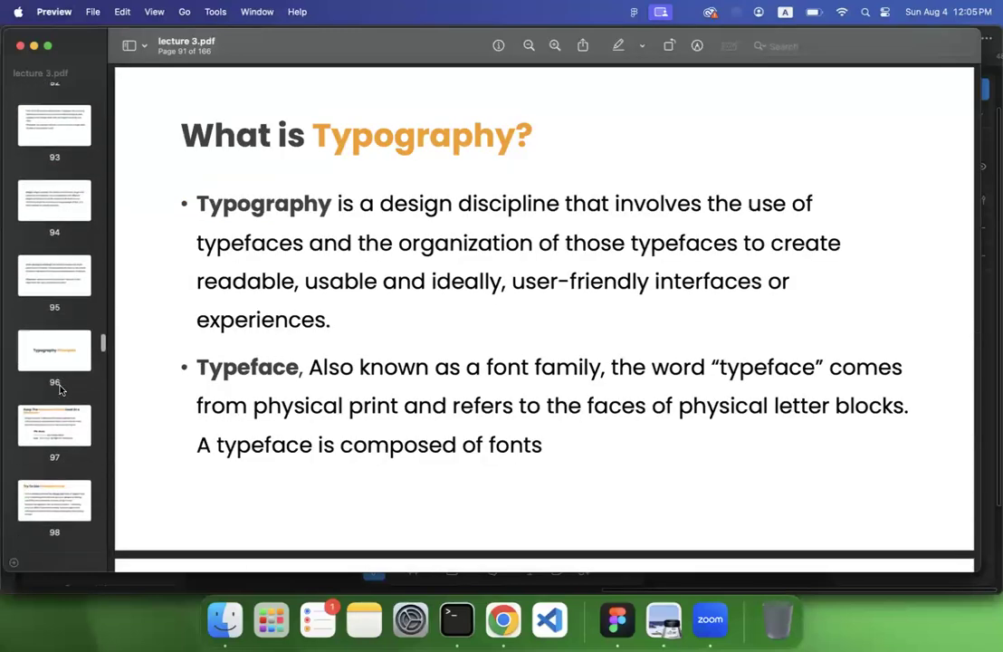
{"action": "left_click", "coordinate": [60, 435]}
{"action": "scroll", "coordinate": [58, 426], "scroll_direction": "down", "scroll_amount": 2}
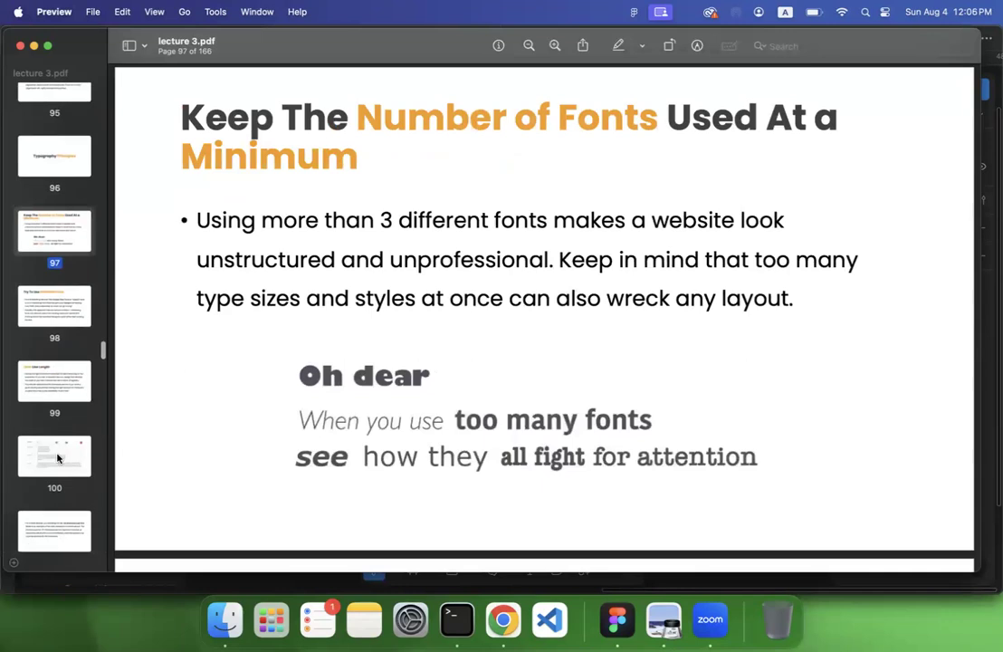
{"action": "left_click", "coordinate": [56, 444]}
{"action": "left_click", "coordinate": [55, 389]}
{"action": "scroll", "coordinate": [52, 407], "scroll_direction": "down", "scroll_amount": 5}
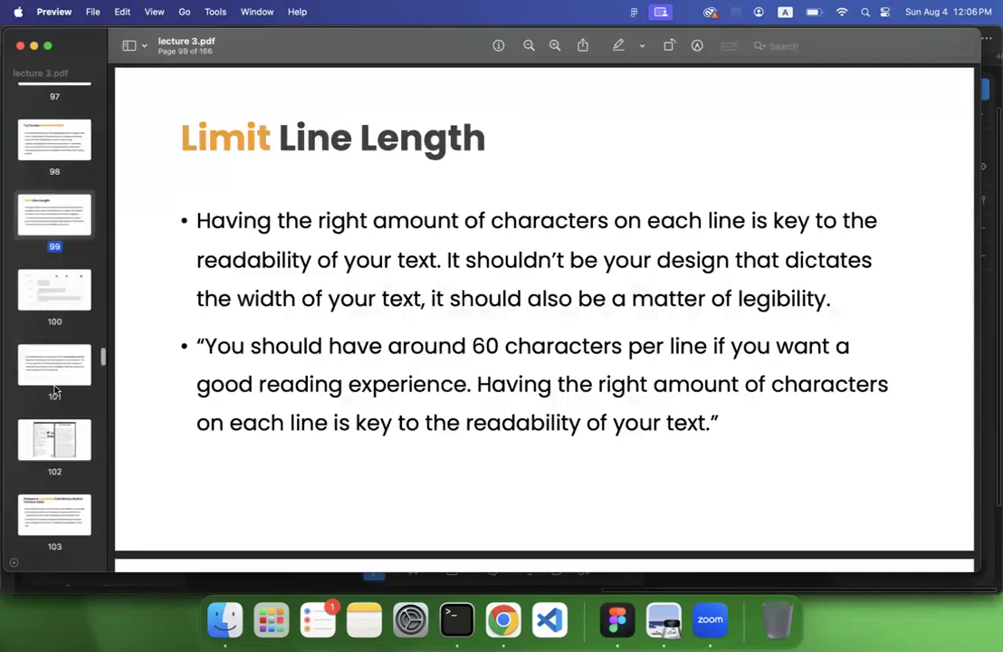
{"action": "left_click", "coordinate": [49, 434]}
{"action": "scroll", "coordinate": [49, 433], "scroll_direction": "down", "scroll_amount": 3}
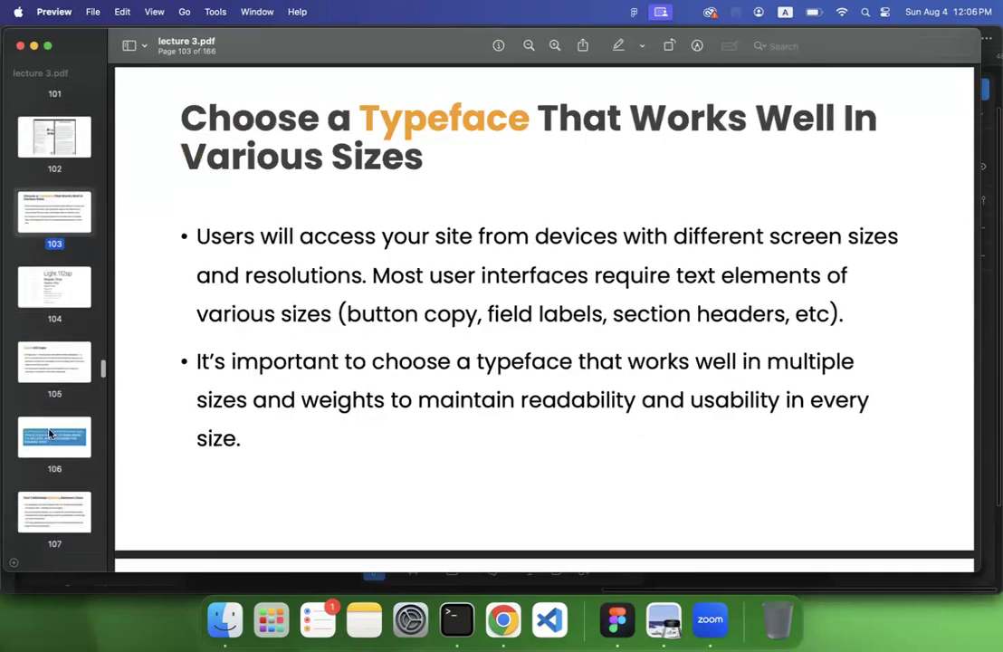
{"action": "left_click", "coordinate": [46, 494]}
Step: View the UX Laws page 117, the mid-fidelity wireframes page 154 and the hand-drawn wireframe sketches on page 153
{"action": "scroll", "coordinate": [45, 493], "scroll_direction": "down", "scroll_amount": 10}
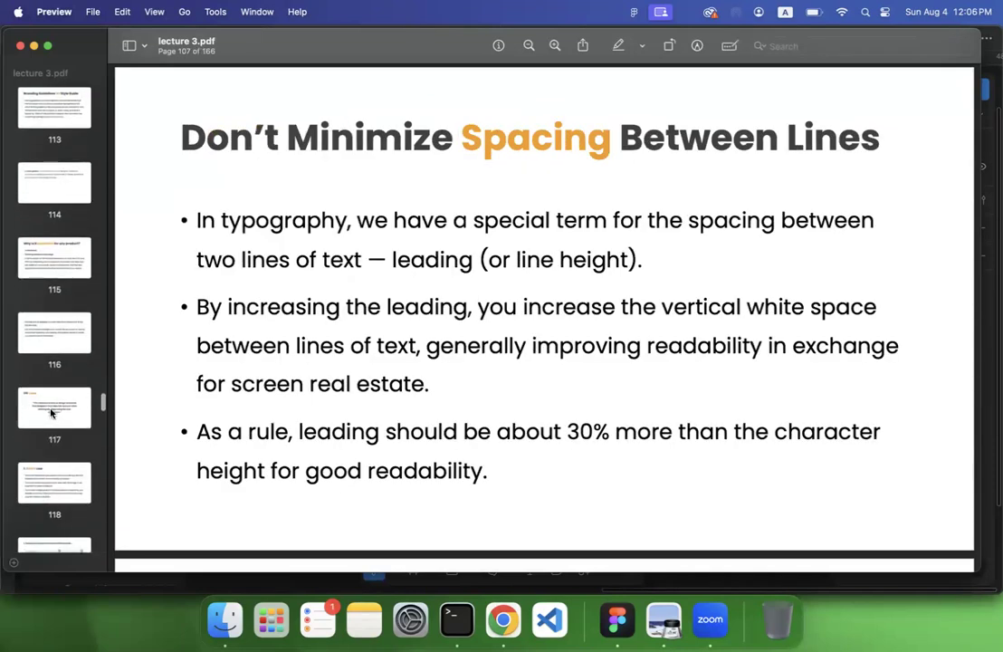
{"action": "left_click", "coordinate": [48, 409]}
{"action": "scroll", "coordinate": [52, 457], "scroll_direction": "down", "scroll_amount": 5}
{"action": "scroll", "coordinate": [54, 469], "scroll_direction": "down", "scroll_amount": 20}
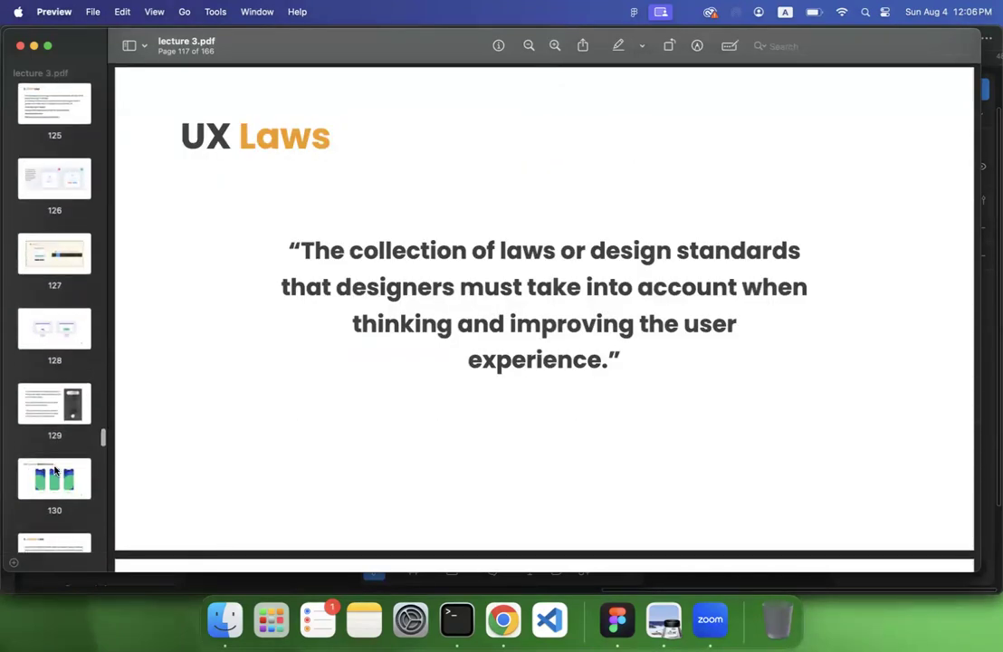
{"action": "scroll", "coordinate": [54, 469], "scroll_direction": "down", "scroll_amount": 12}
{"action": "left_click", "coordinate": [54, 330]}
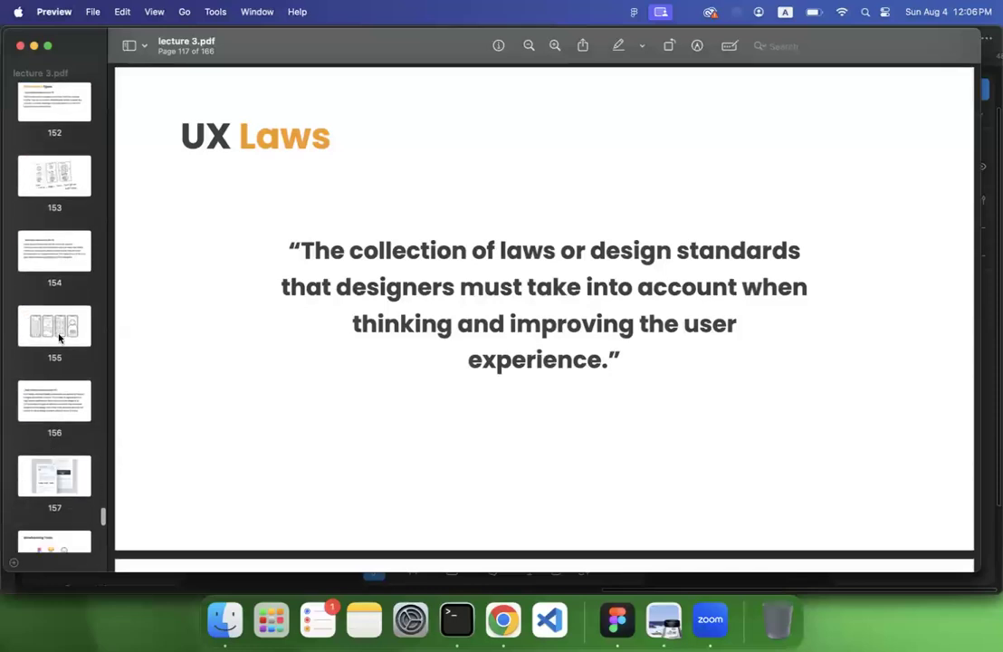
{"action": "left_click", "coordinate": [57, 238]}
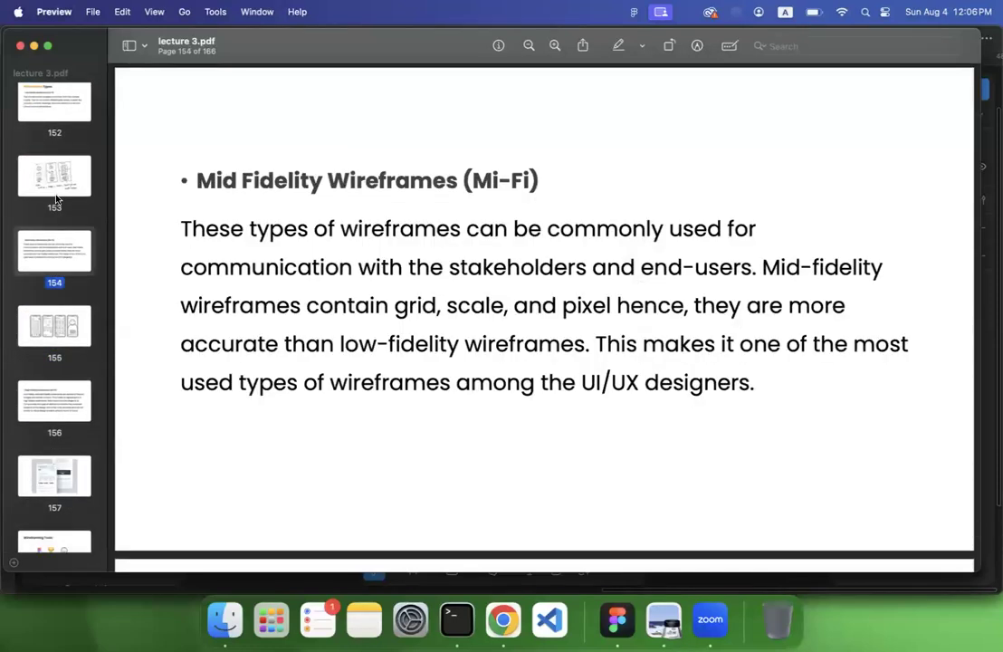
{"action": "left_click", "coordinate": [47, 169]}
{"action": "scroll", "coordinate": [62, 178], "scroll_direction": "up", "scroll_amount": 2}
{"action": "scroll", "coordinate": [62, 178], "scroll_direction": "up", "scroll_amount": 4}
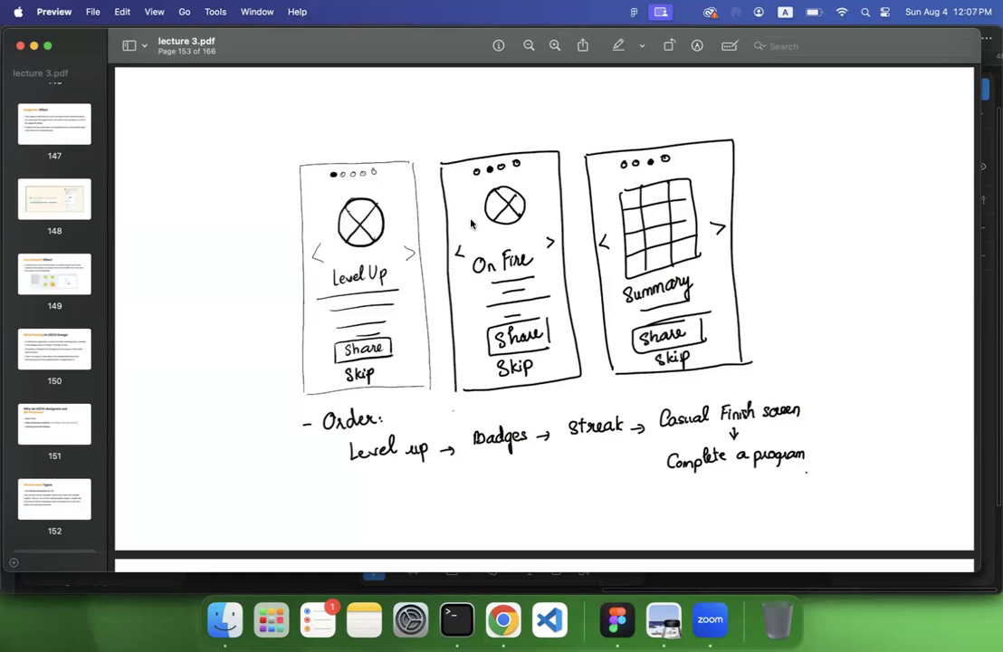
Step: Raise the computer's sound volume
{"action": "key", "text": "XF86AudioRaiseVolume"}
{"action": "key", "text": "XF86AudioRaiseVolume"}
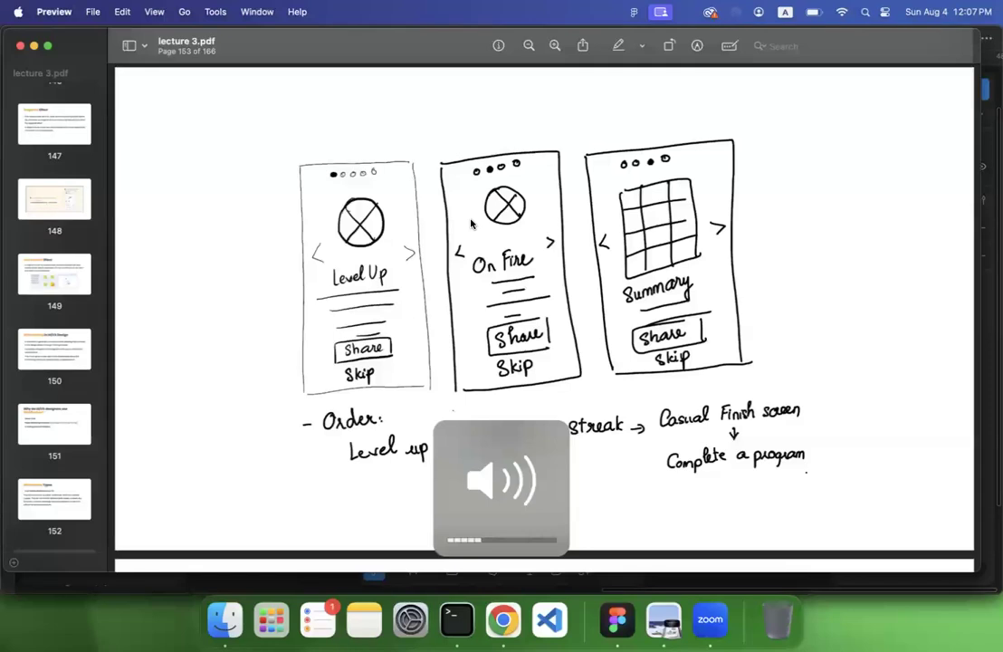